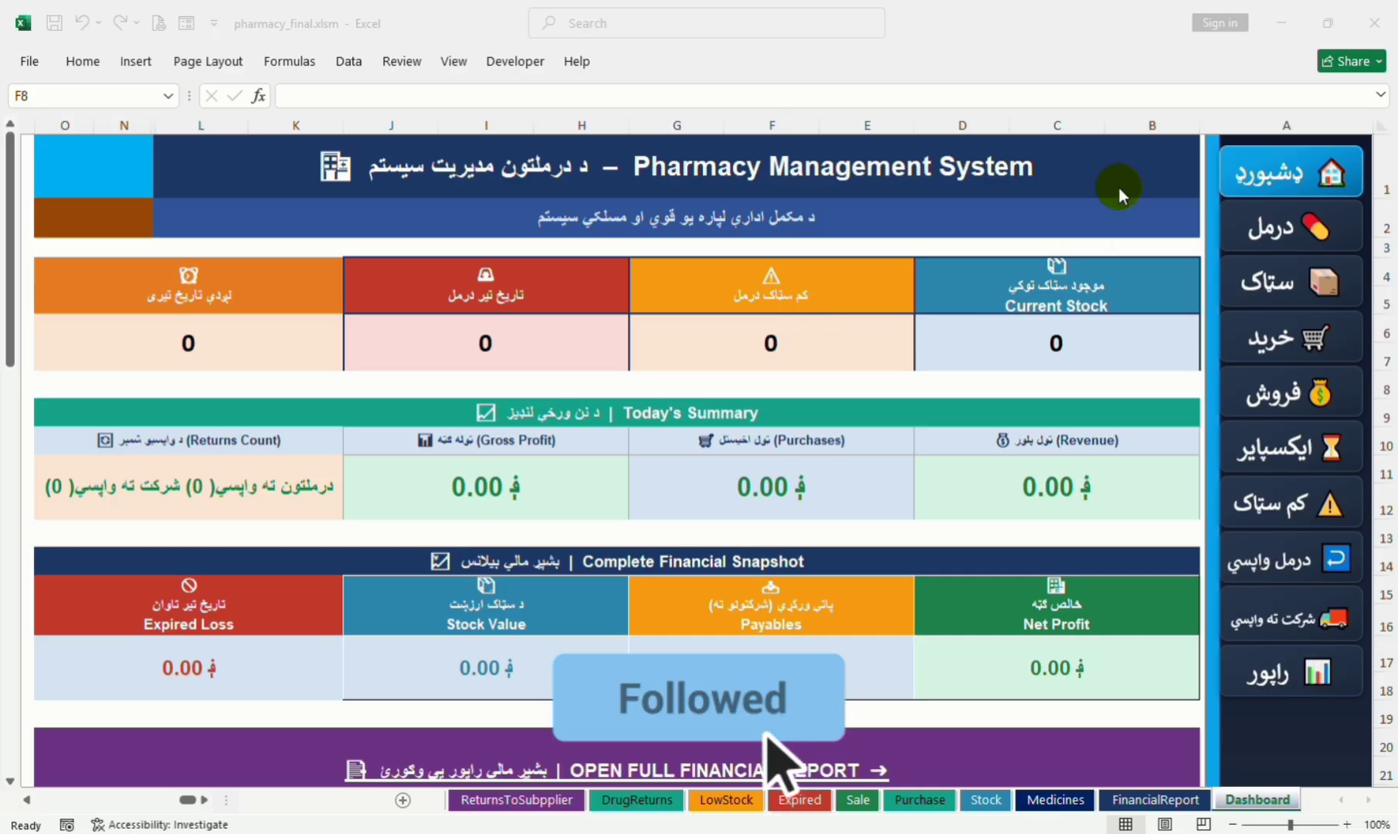
{"action": "left_click", "coordinate": [1239, 176]}
{"action": "left_click", "coordinate": [1279, 178]}
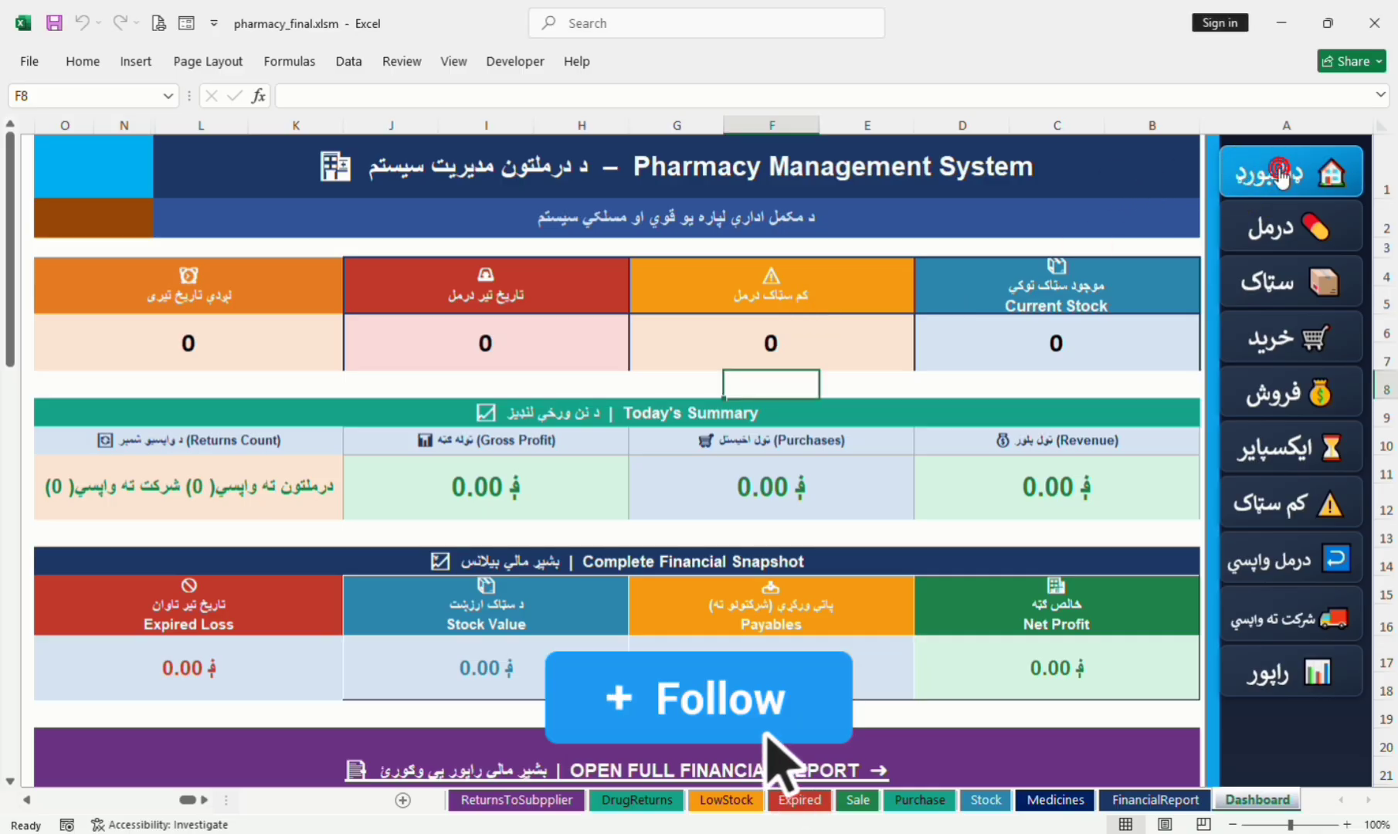
{"action": "left_click", "coordinate": [1252, 180]}
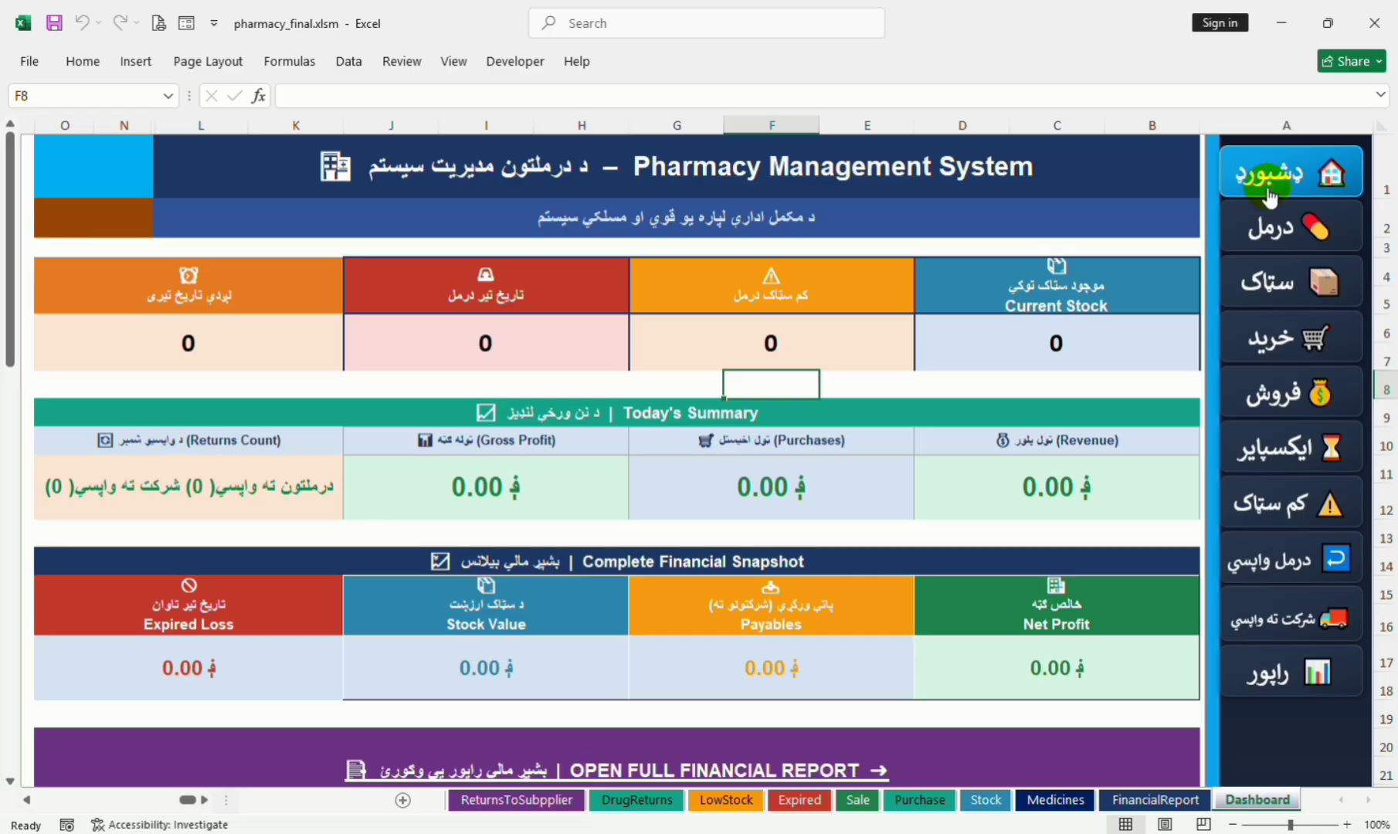
{"action": "left_click", "coordinate": [1262, 181]}
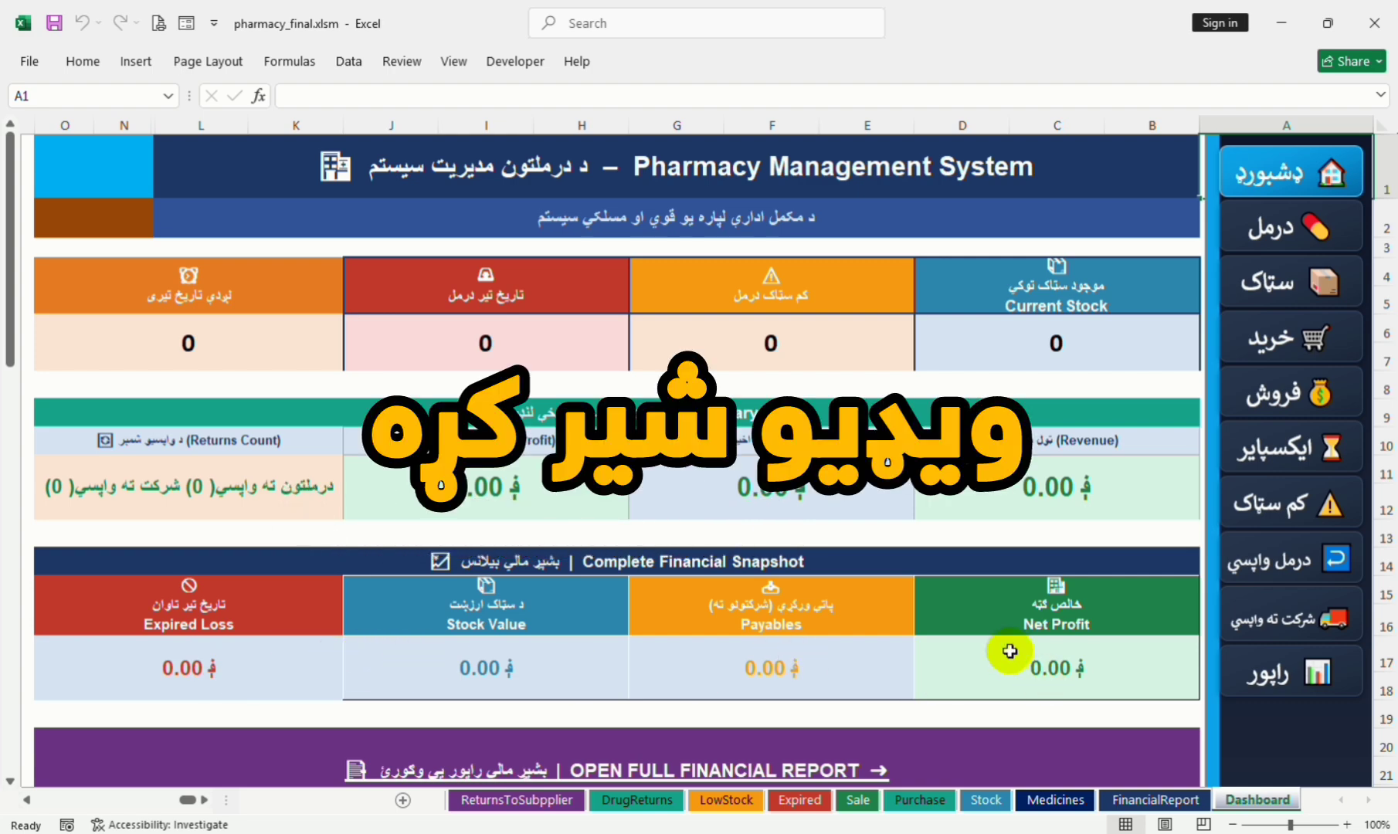
Step: On the Medicines sheet, add Paracetamol 250 mg as a new drug name directly below Calcium Tablets
{"action": "left_click", "coordinate": [1279, 229]}
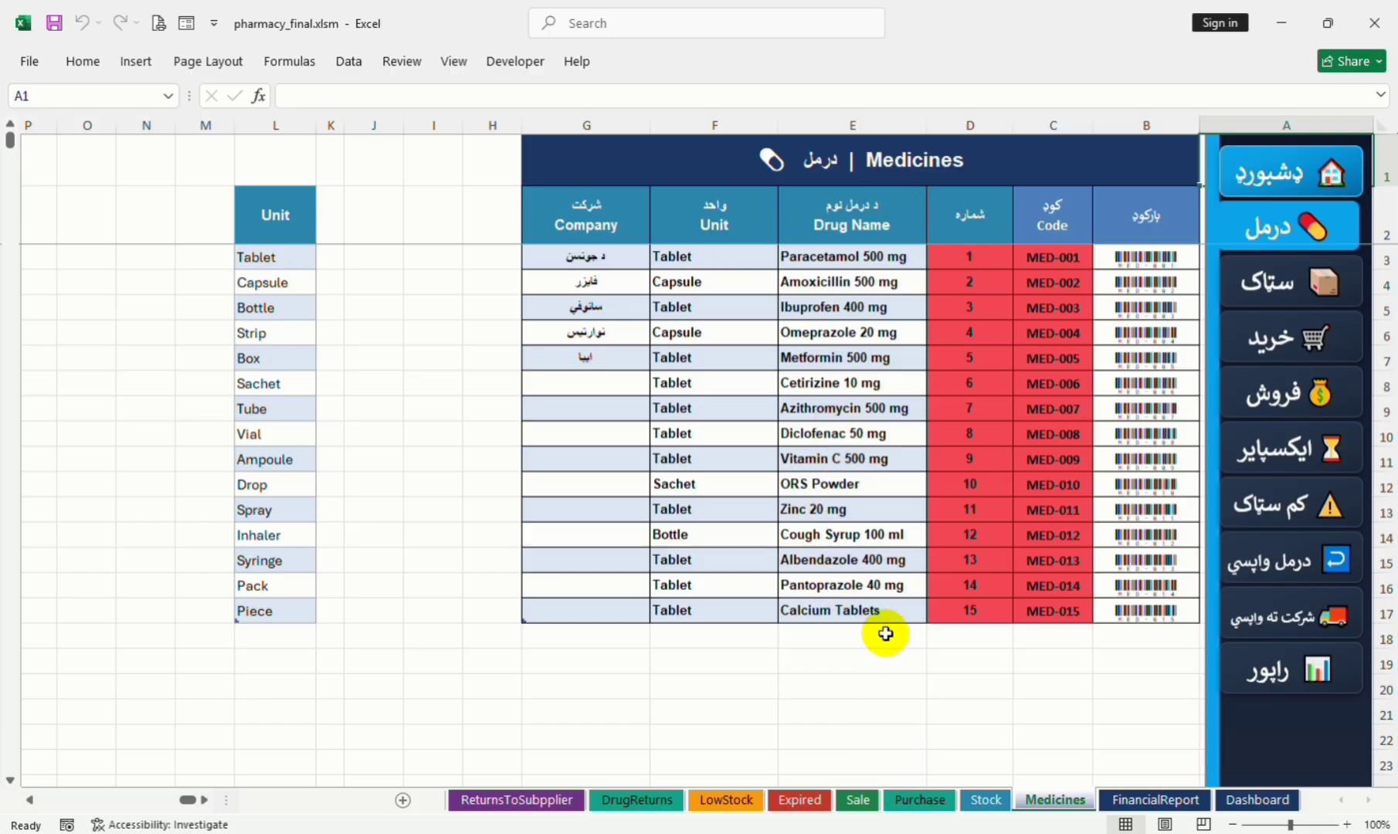
{"action": "left_click", "coordinate": [845, 636]}
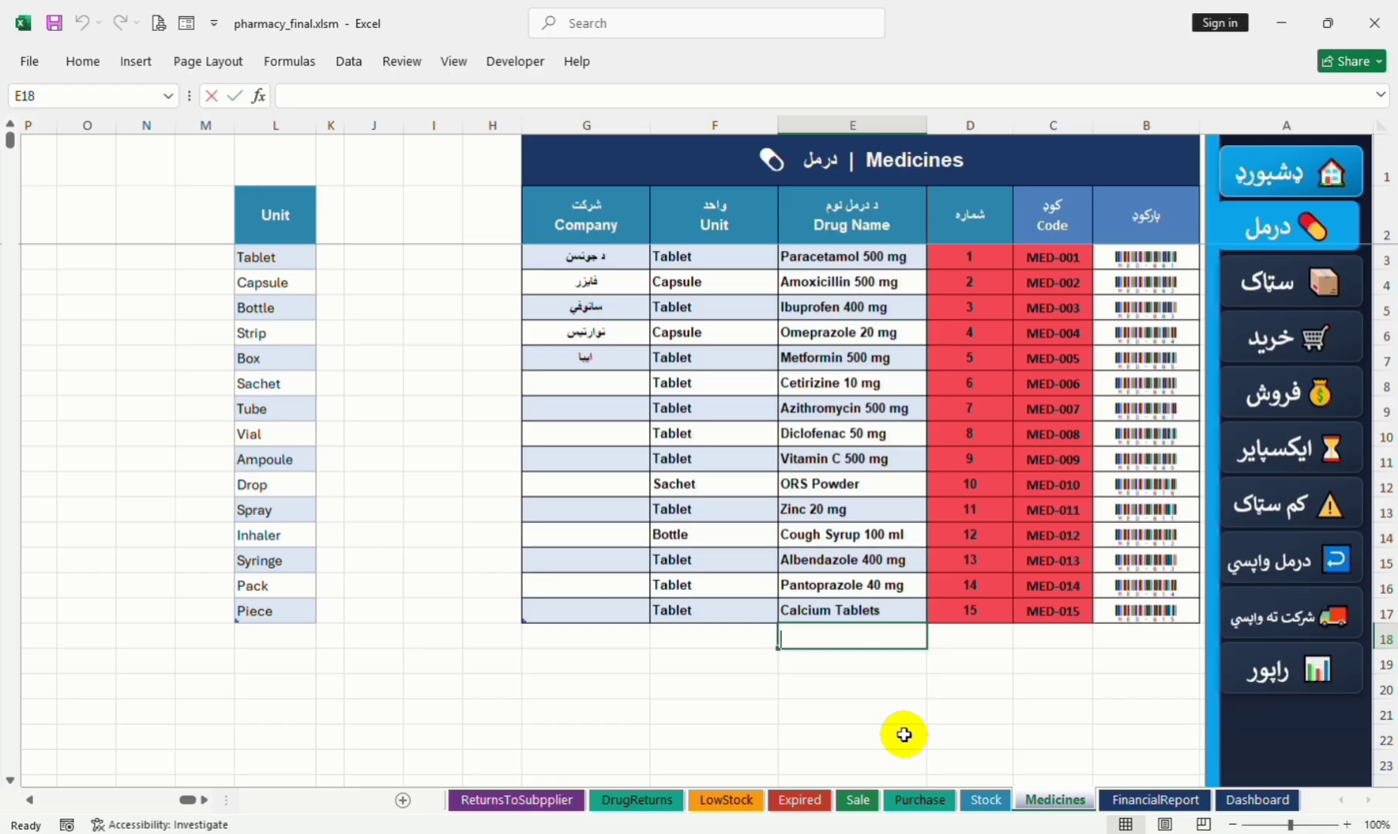
{"action": "type", "text": "Pa"}
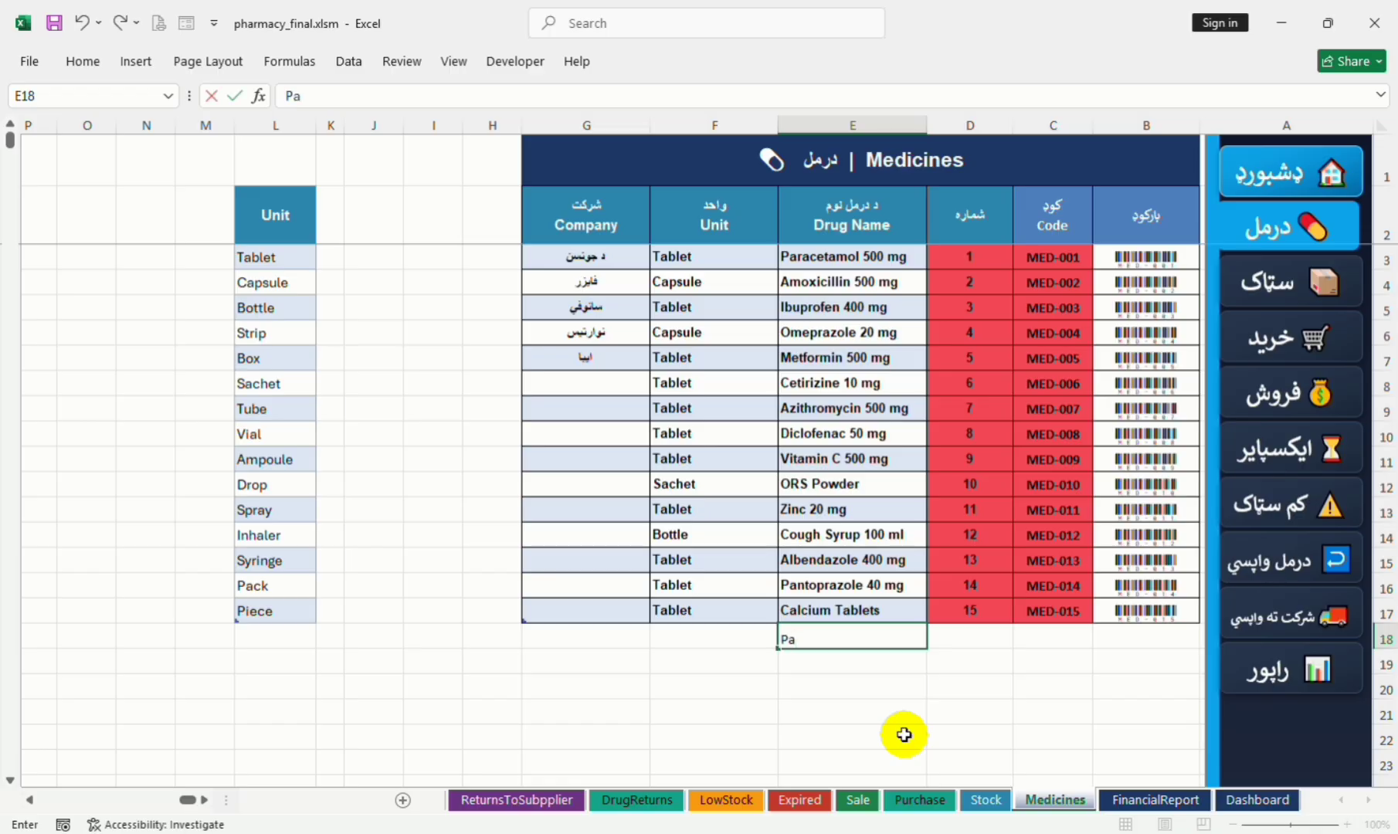
{"action": "type", "text": "ra"}
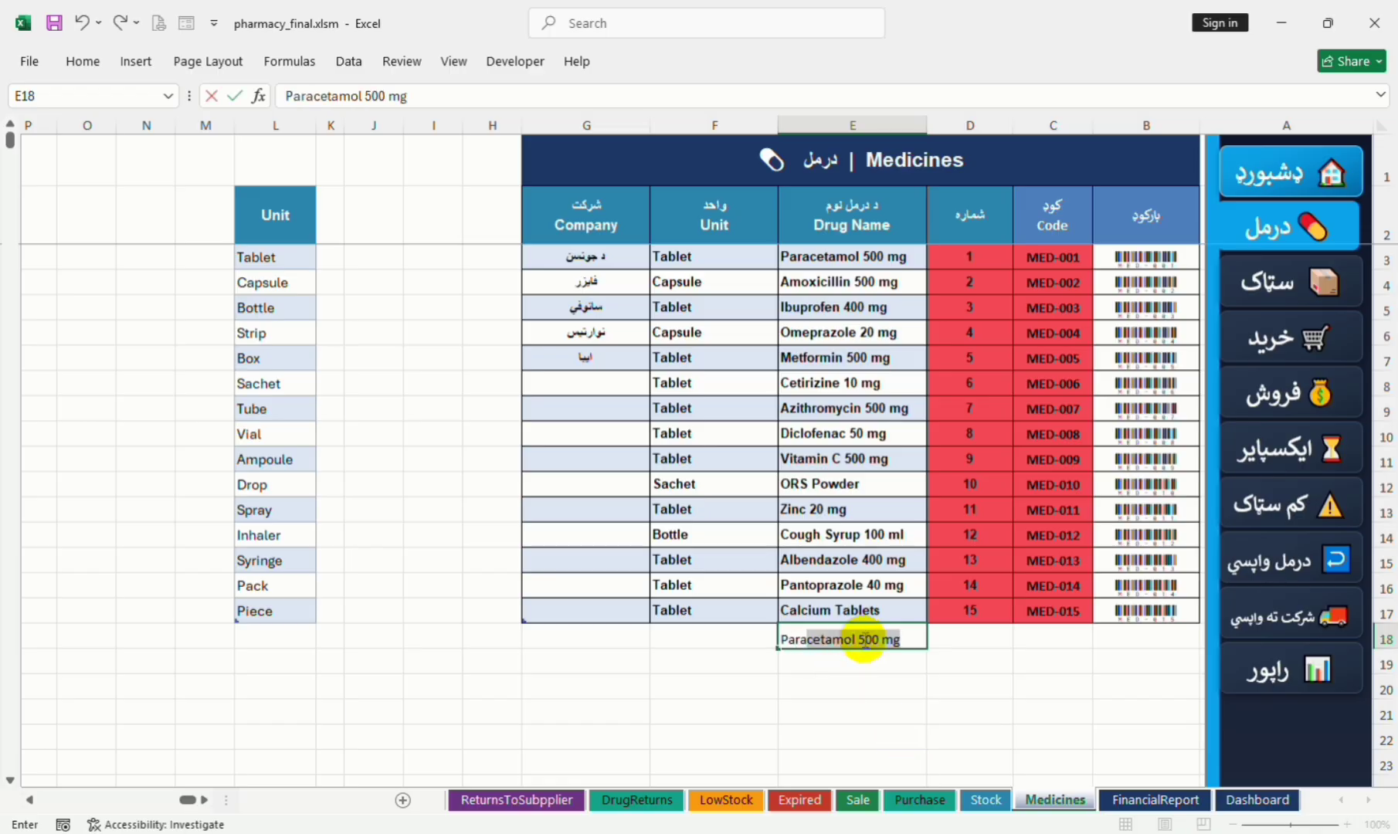
{"action": "left_click", "coordinate": [862, 640]}
{"action": "left_click_drag", "start_coordinate": [860, 638], "coordinate": [872, 640]}
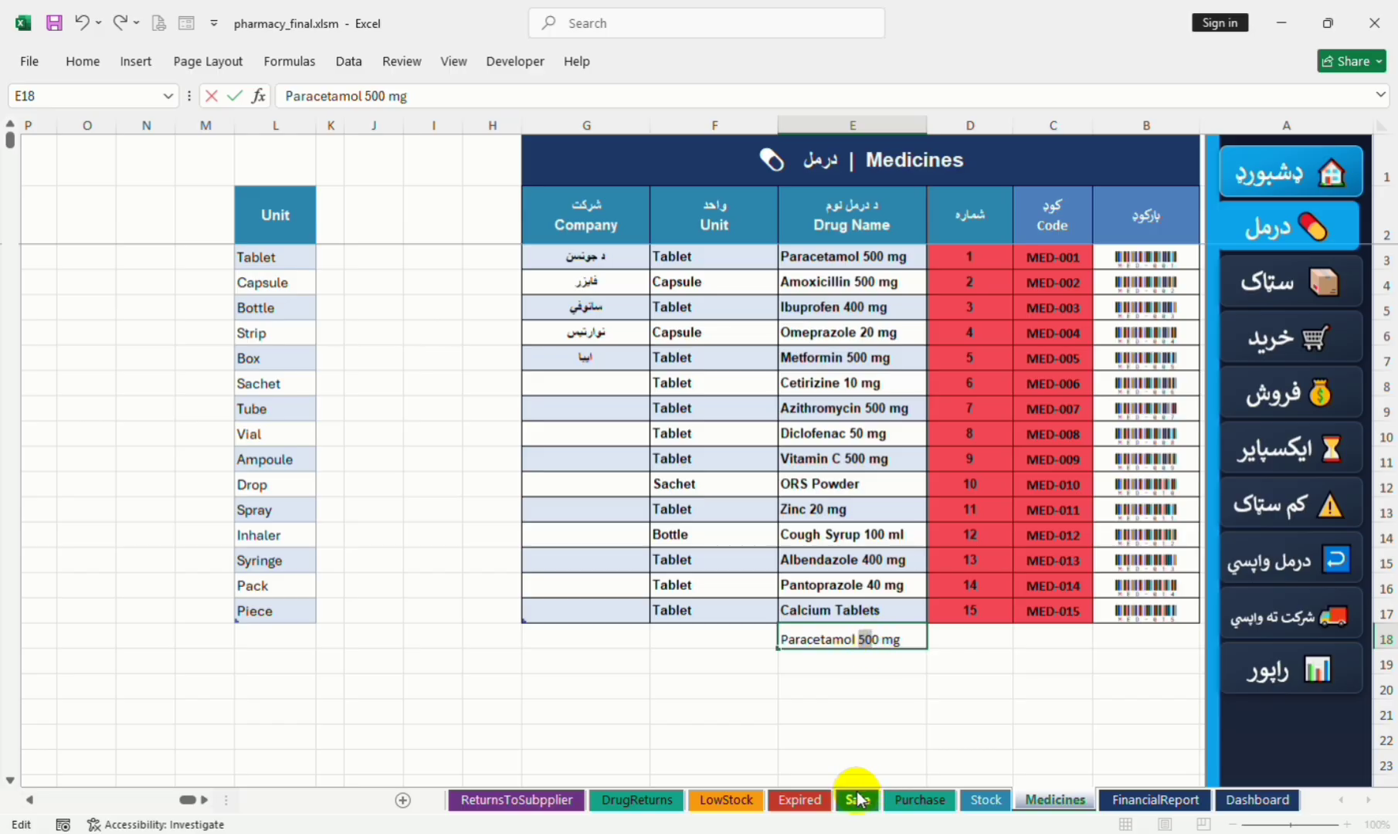
{"action": "type", "text": "2"}
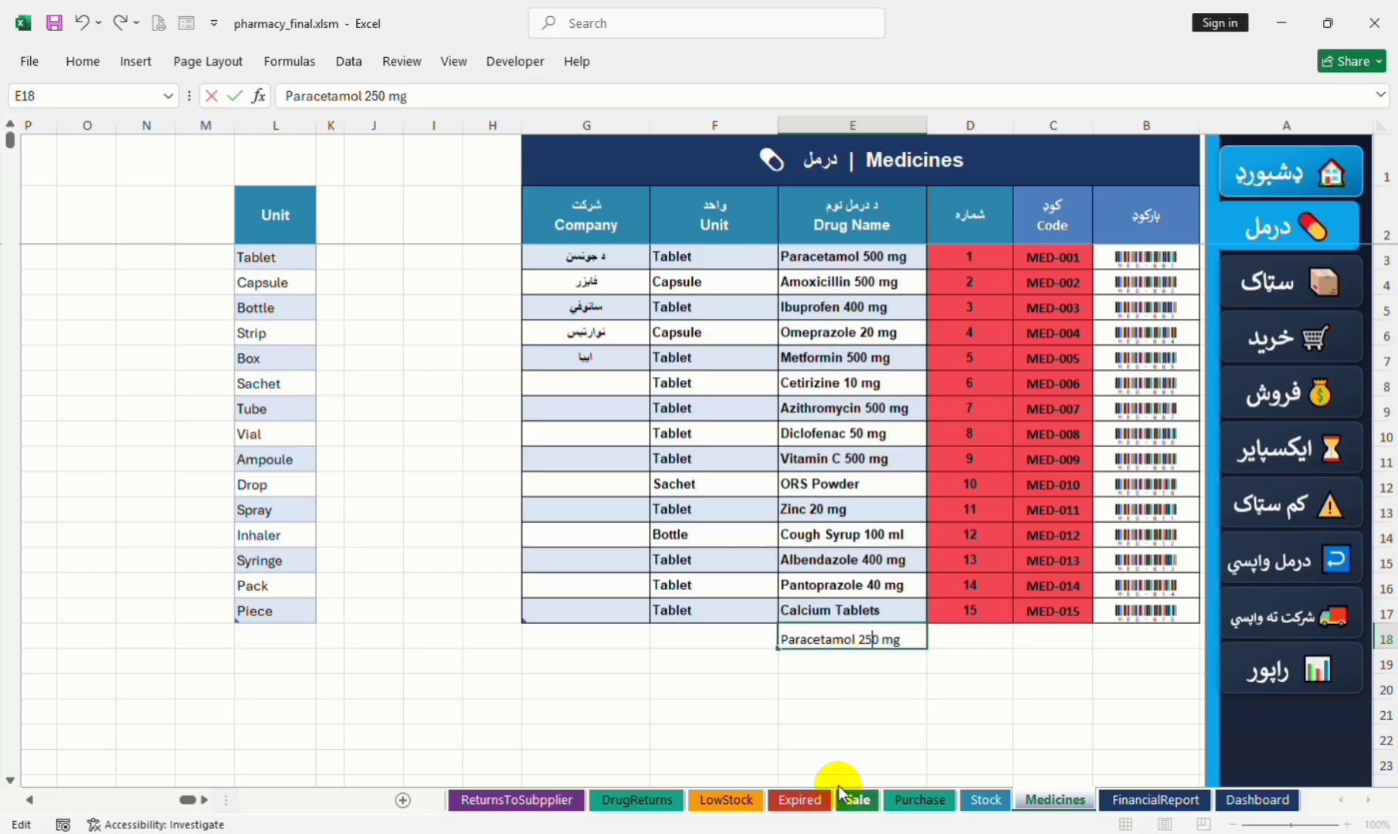
{"action": "key", "text": "Tab"}
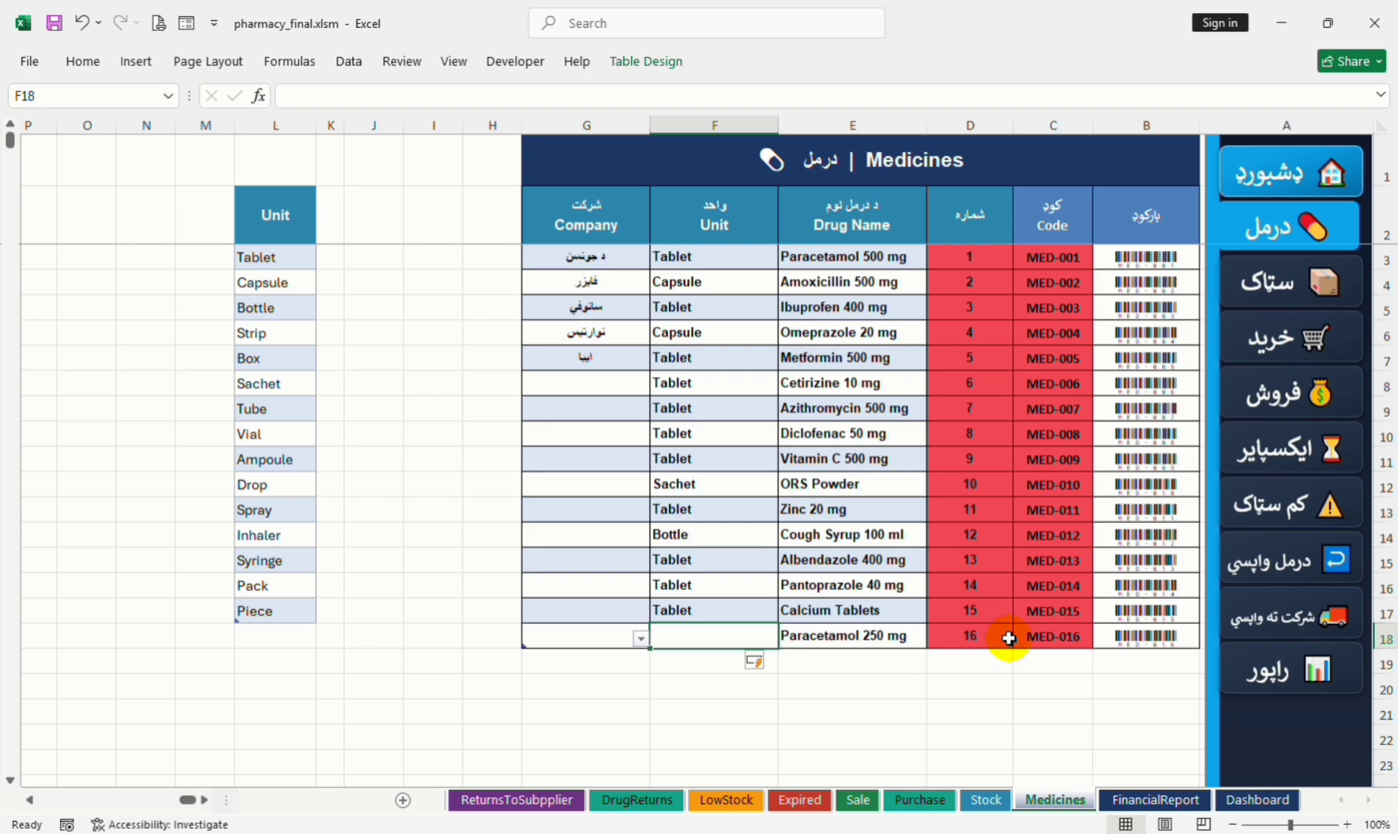
Step: Examine the new medicine's generated code and the entries in the separate Unit reference list
{"action": "left_click", "coordinate": [1062, 640]}
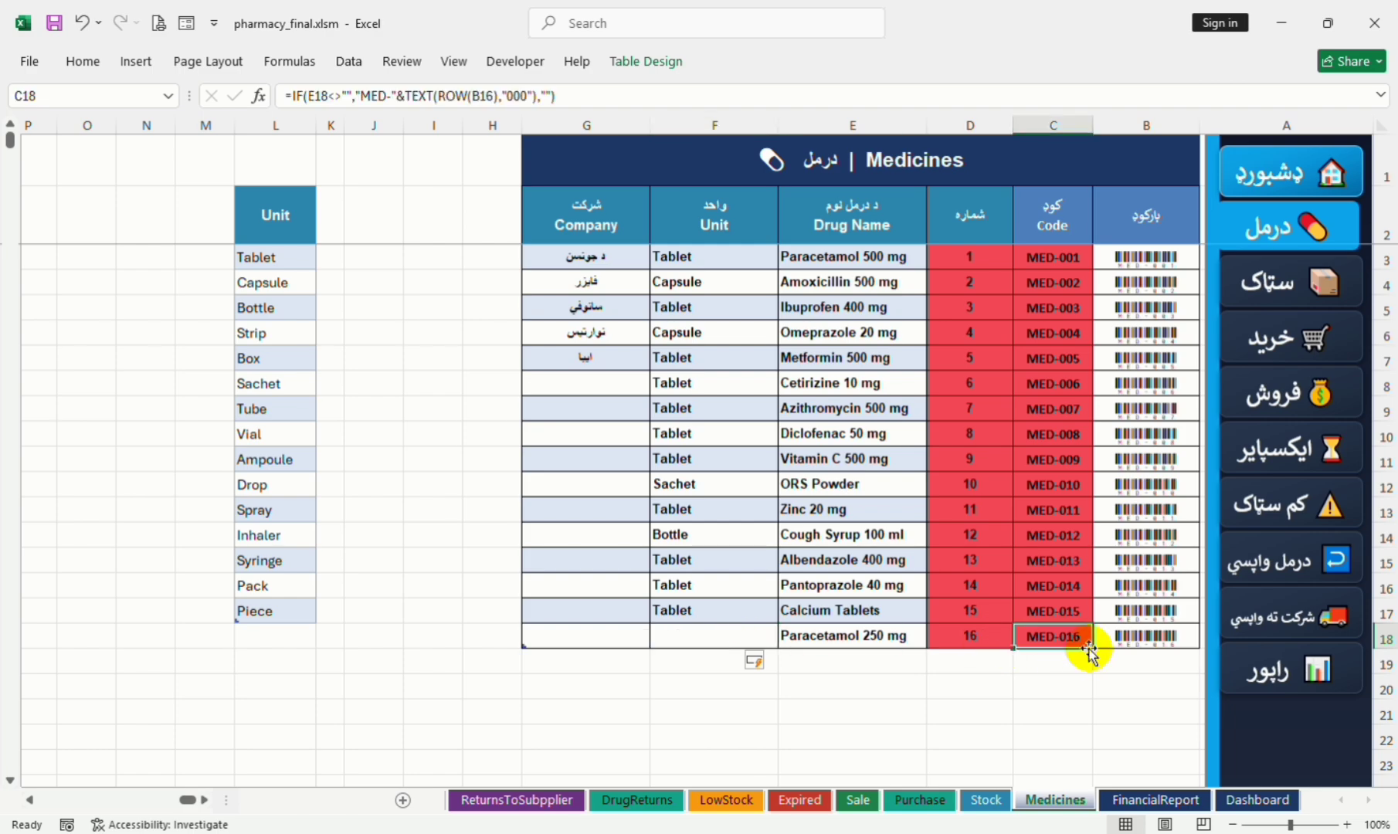
{"action": "left_click", "coordinate": [1075, 687]}
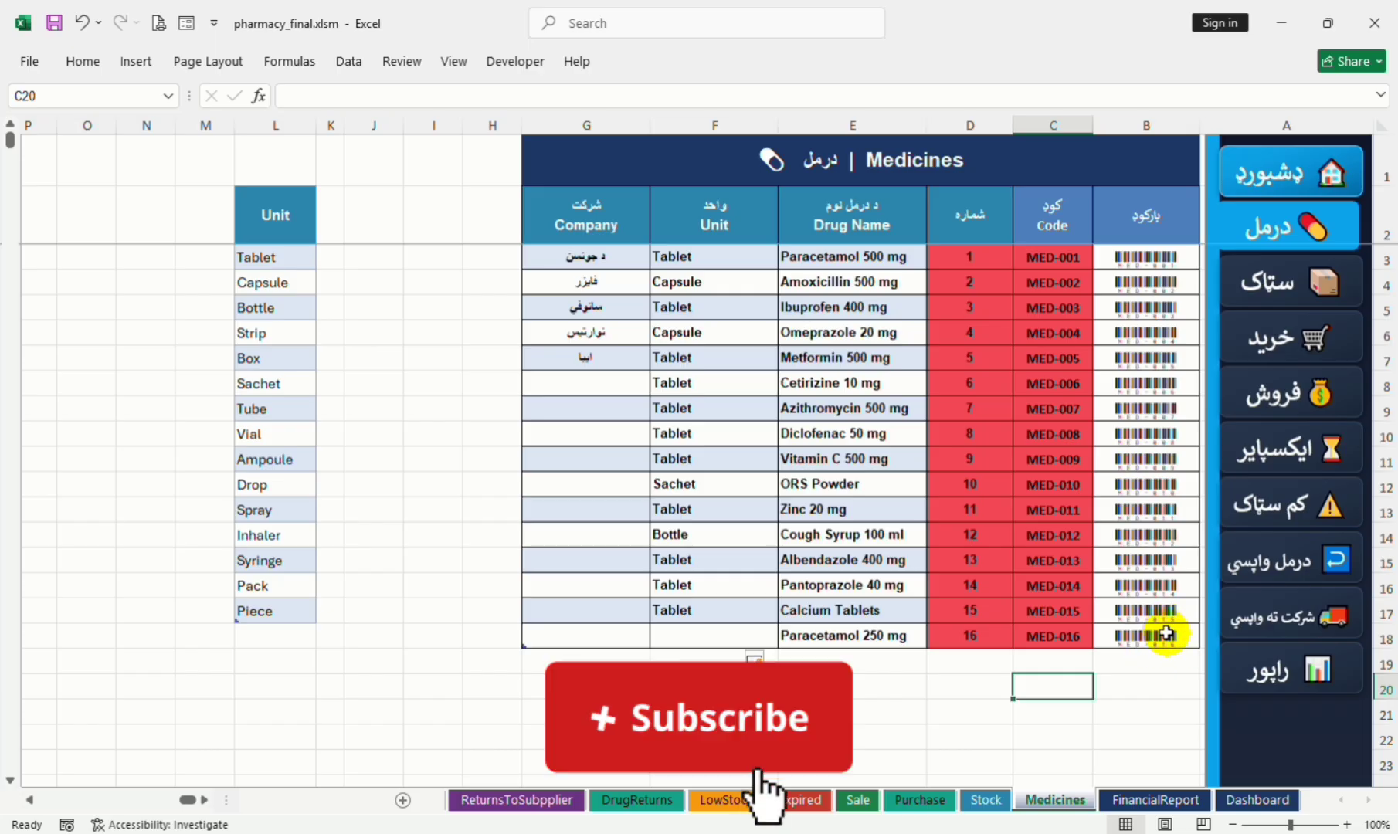
{"action": "left_click", "coordinate": [709, 640]}
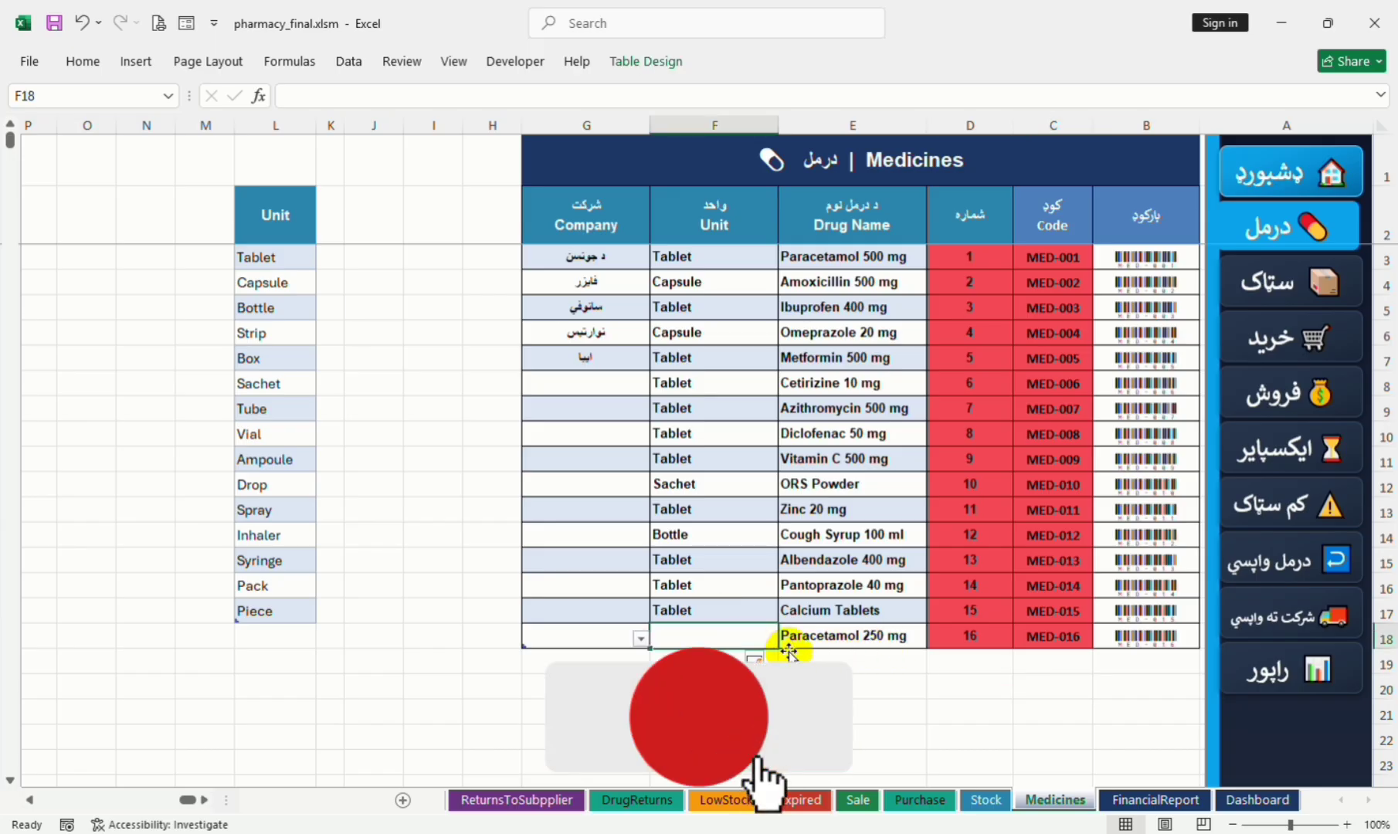
{"action": "left_click", "coordinate": [549, 482]}
{"action": "left_click", "coordinate": [374, 333]}
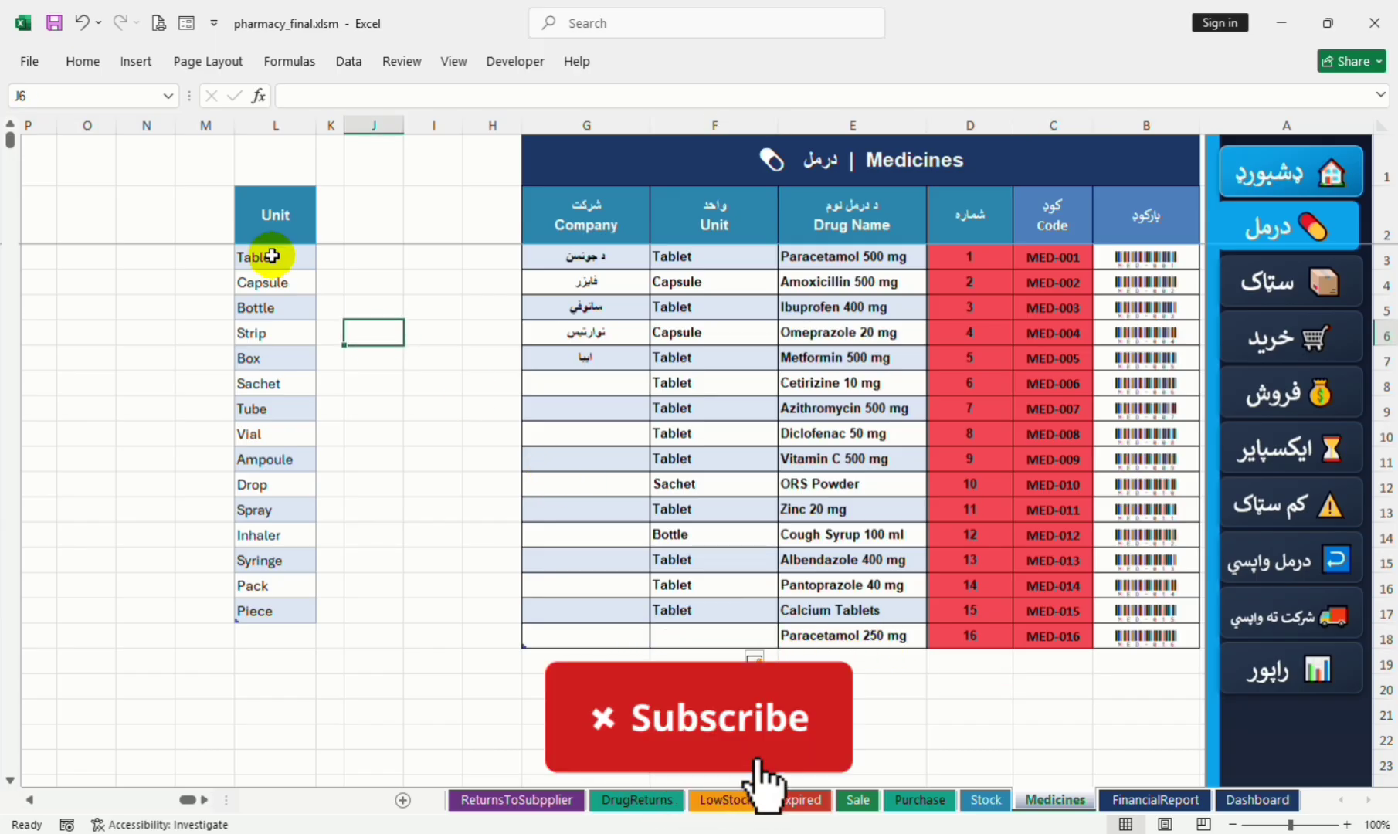
{"action": "left_click", "coordinate": [274, 256]}
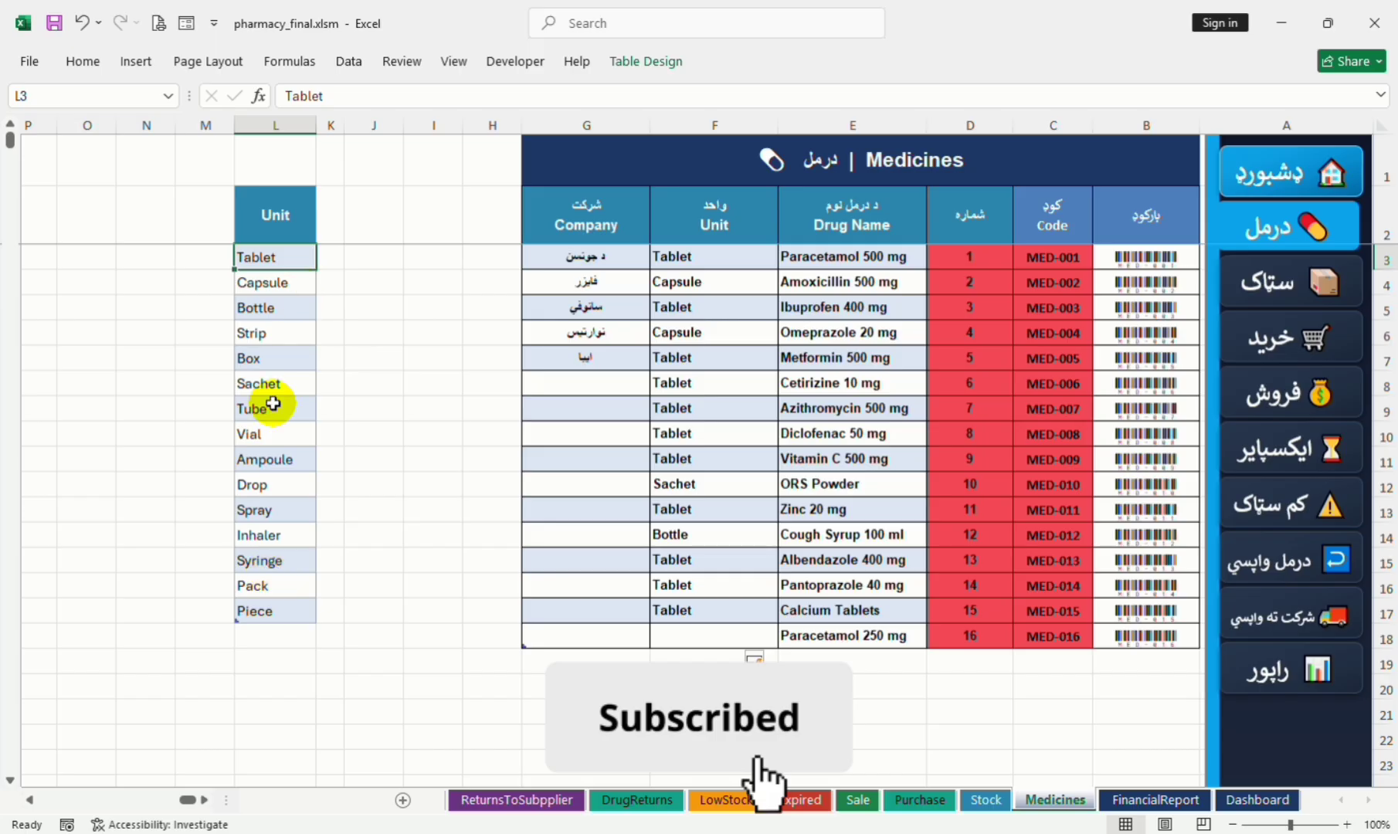
{"action": "left_click", "coordinate": [287, 281]}
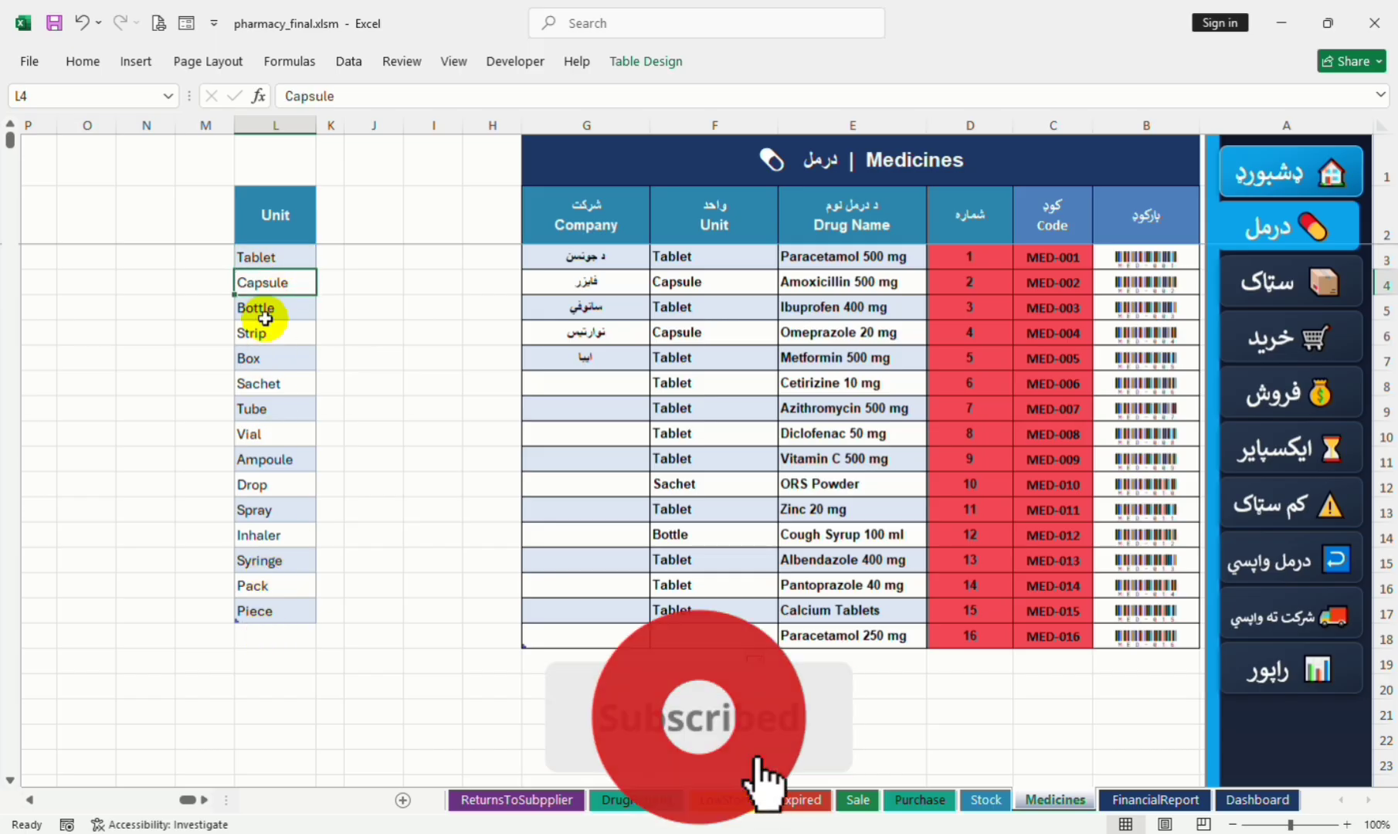
{"action": "left_click", "coordinate": [277, 635]}
{"action": "left_click", "coordinate": [272, 564]}
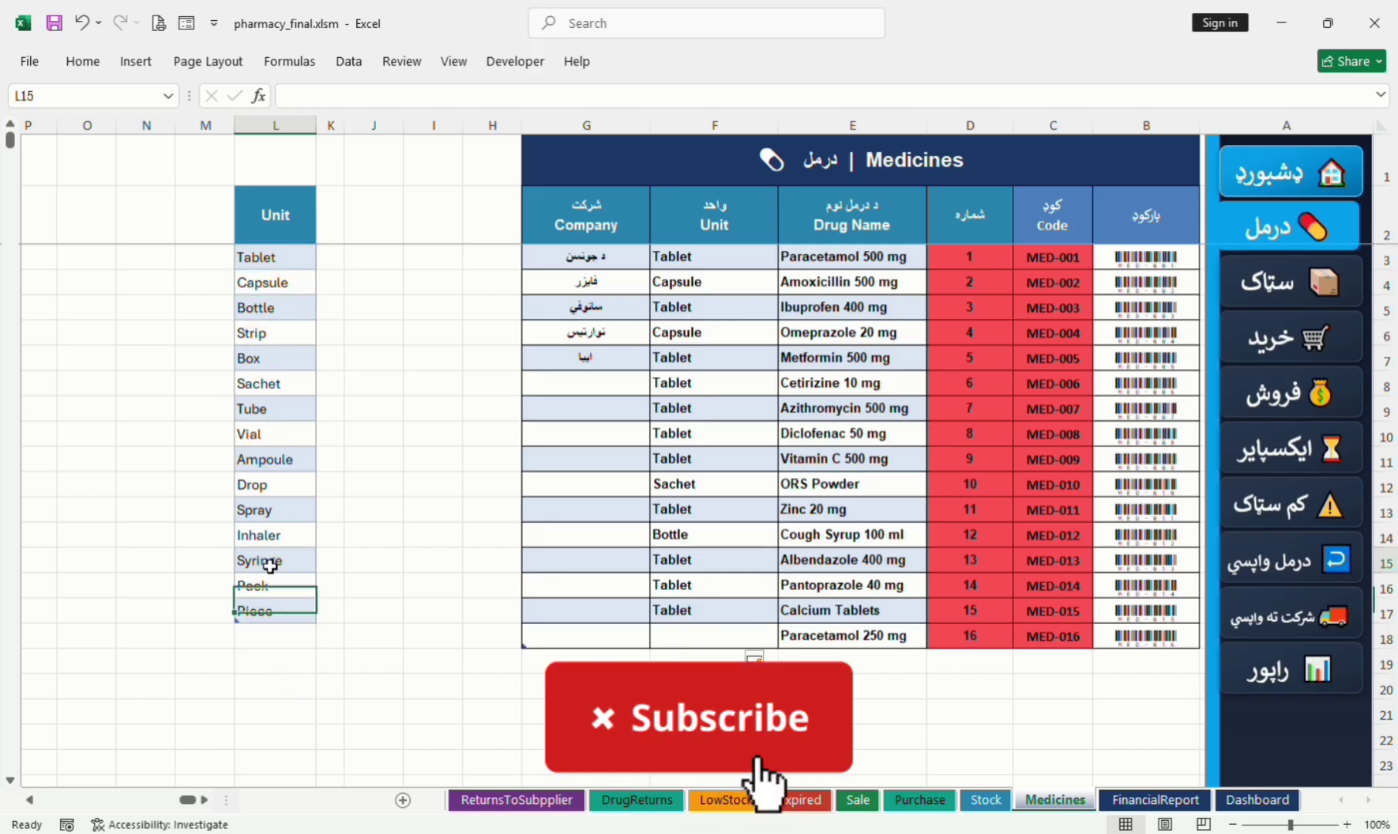
{"action": "left_click", "coordinate": [269, 492]}
{"action": "left_click", "coordinate": [260, 391]}
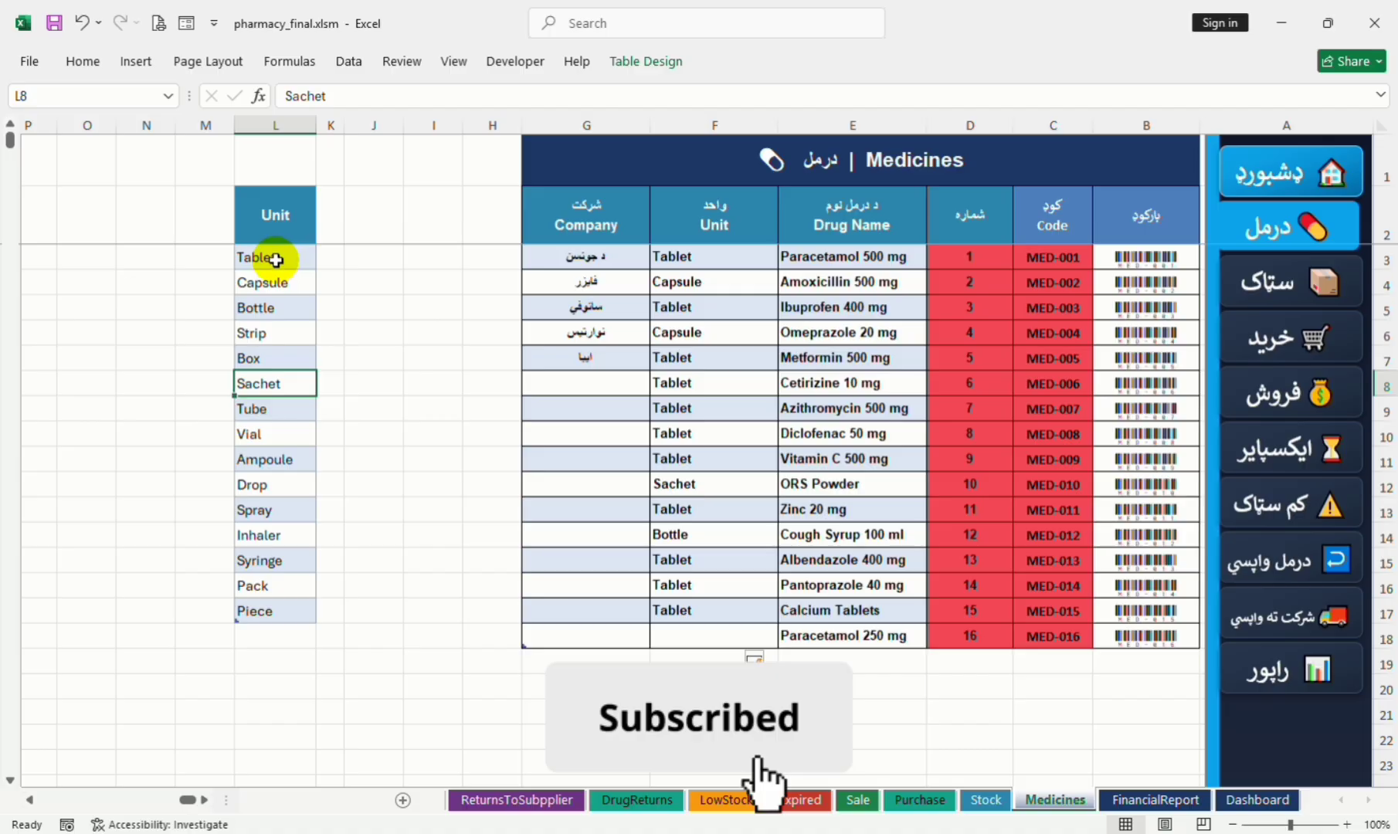
{"action": "left_click_drag", "start_coordinate": [276, 260], "coordinate": [278, 562]}
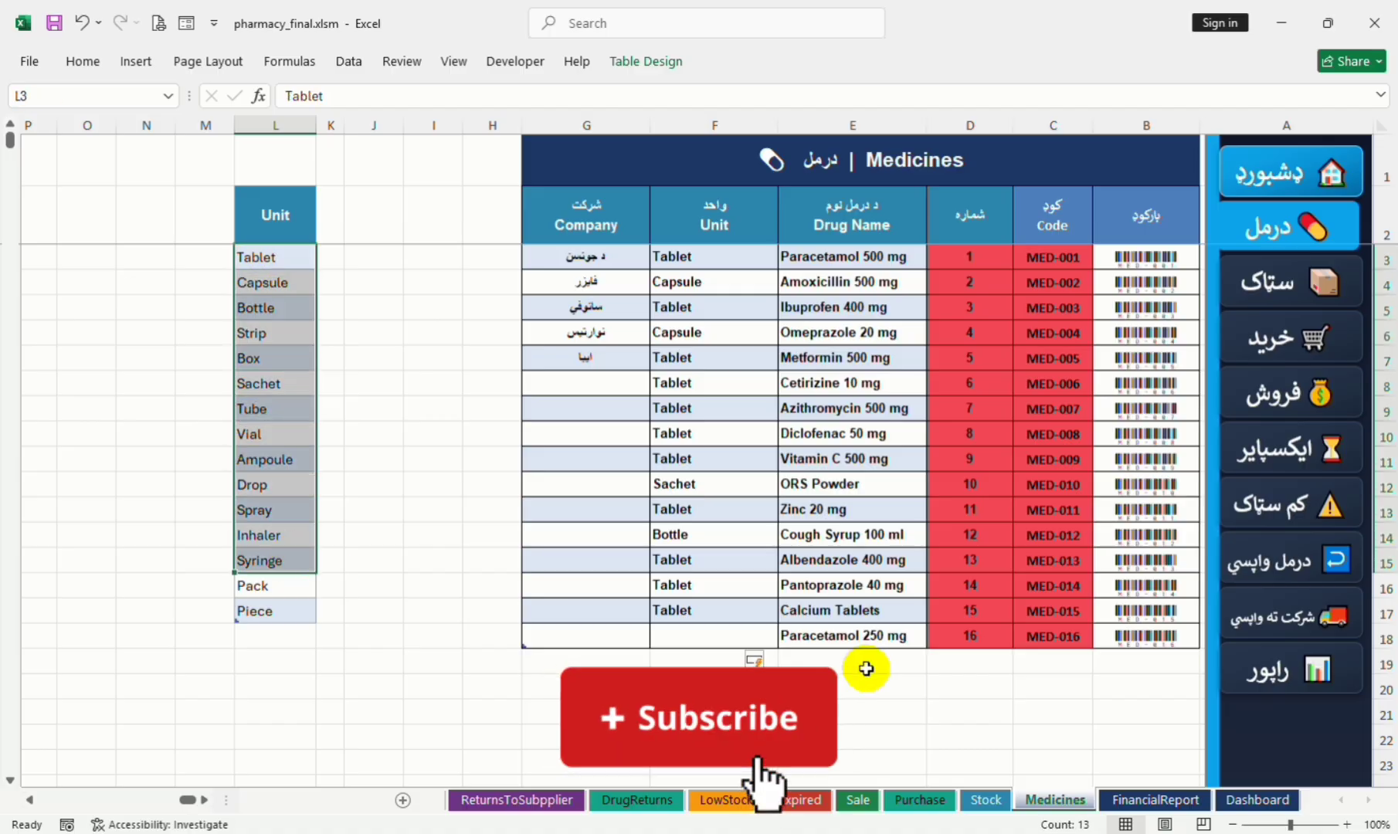
Step: Set the unit of the new Paracetamol 250 mg row to Tablet and save the workbook
{"action": "left_click", "coordinate": [696, 627]}
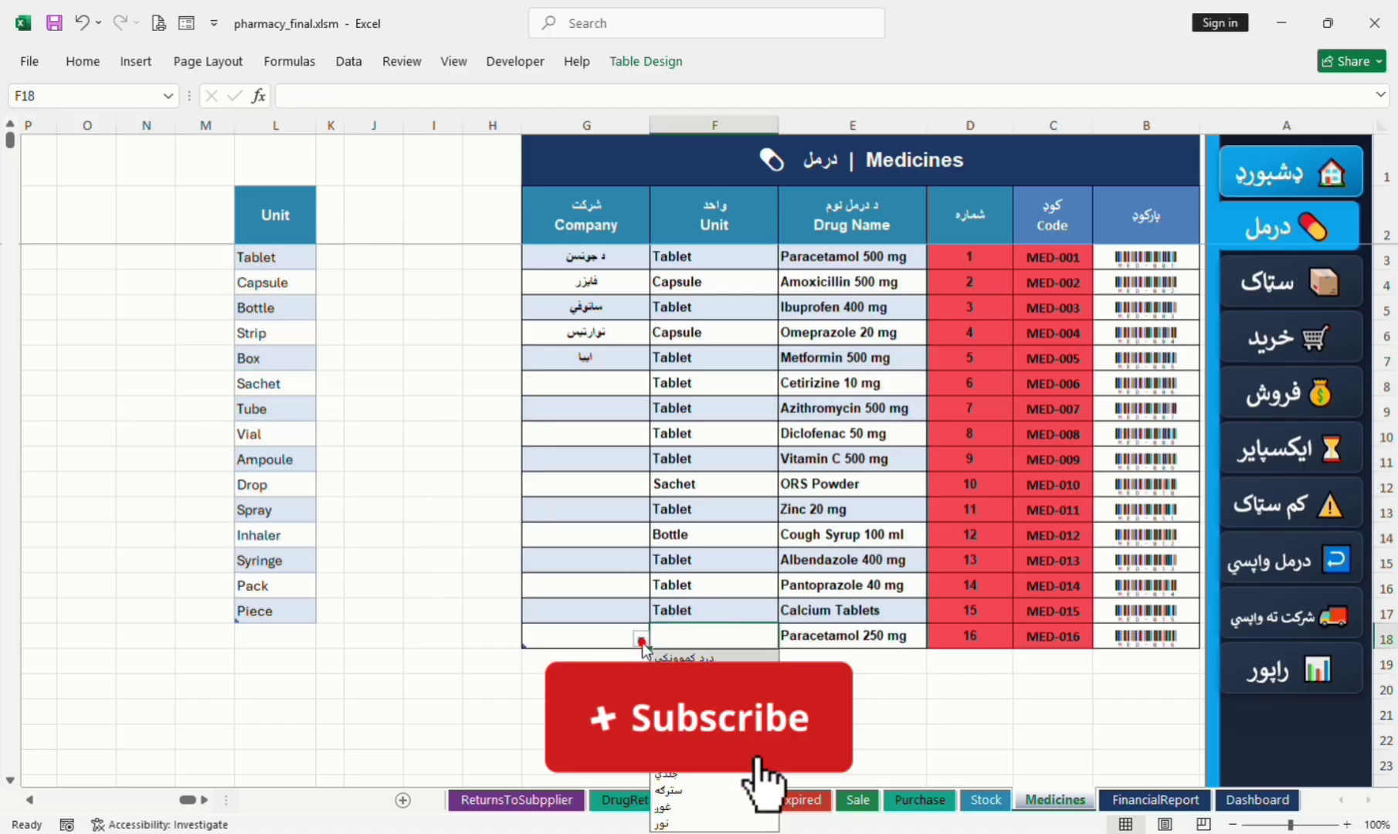
{"action": "left_click", "coordinate": [641, 639]}
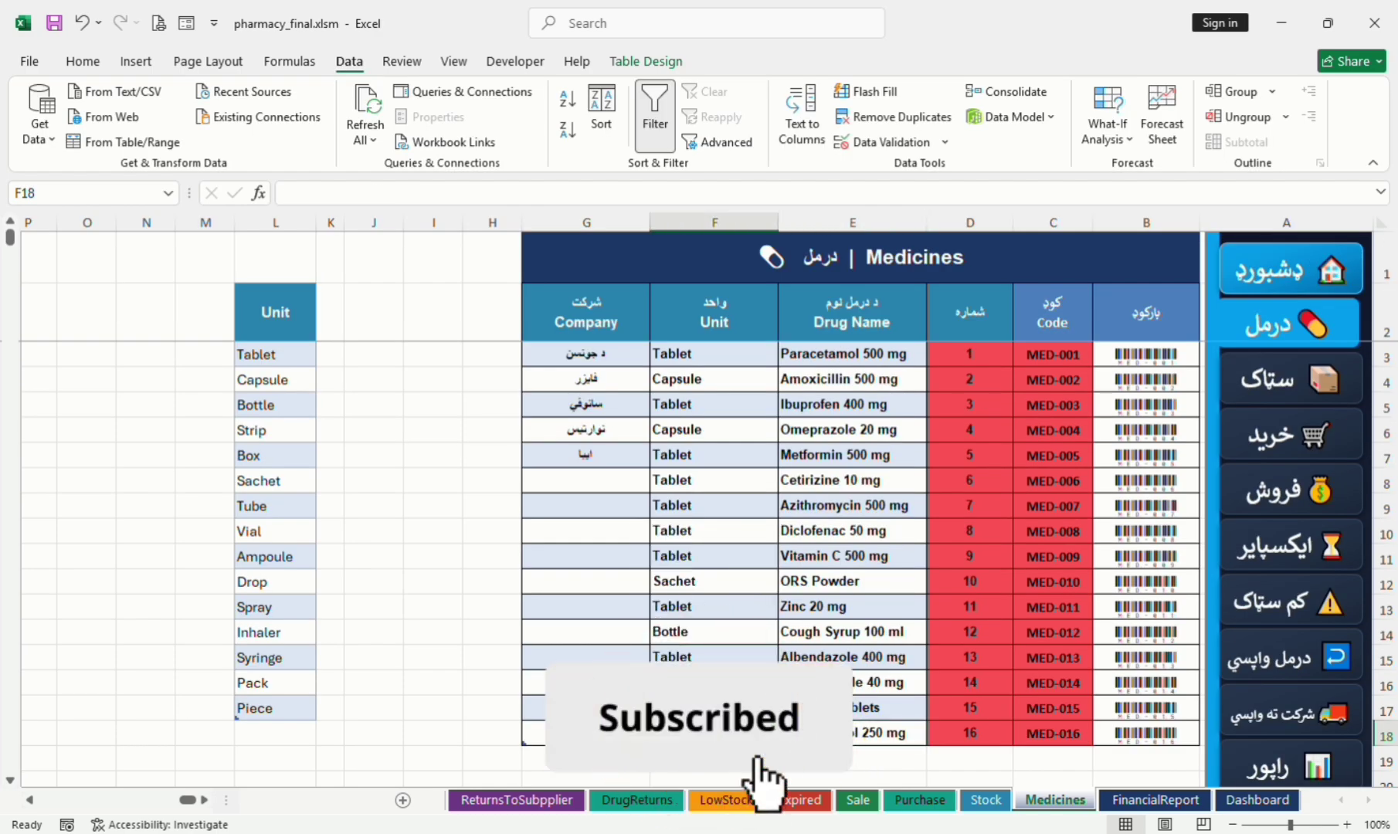
{"action": "left_click", "coordinate": [641, 732]}
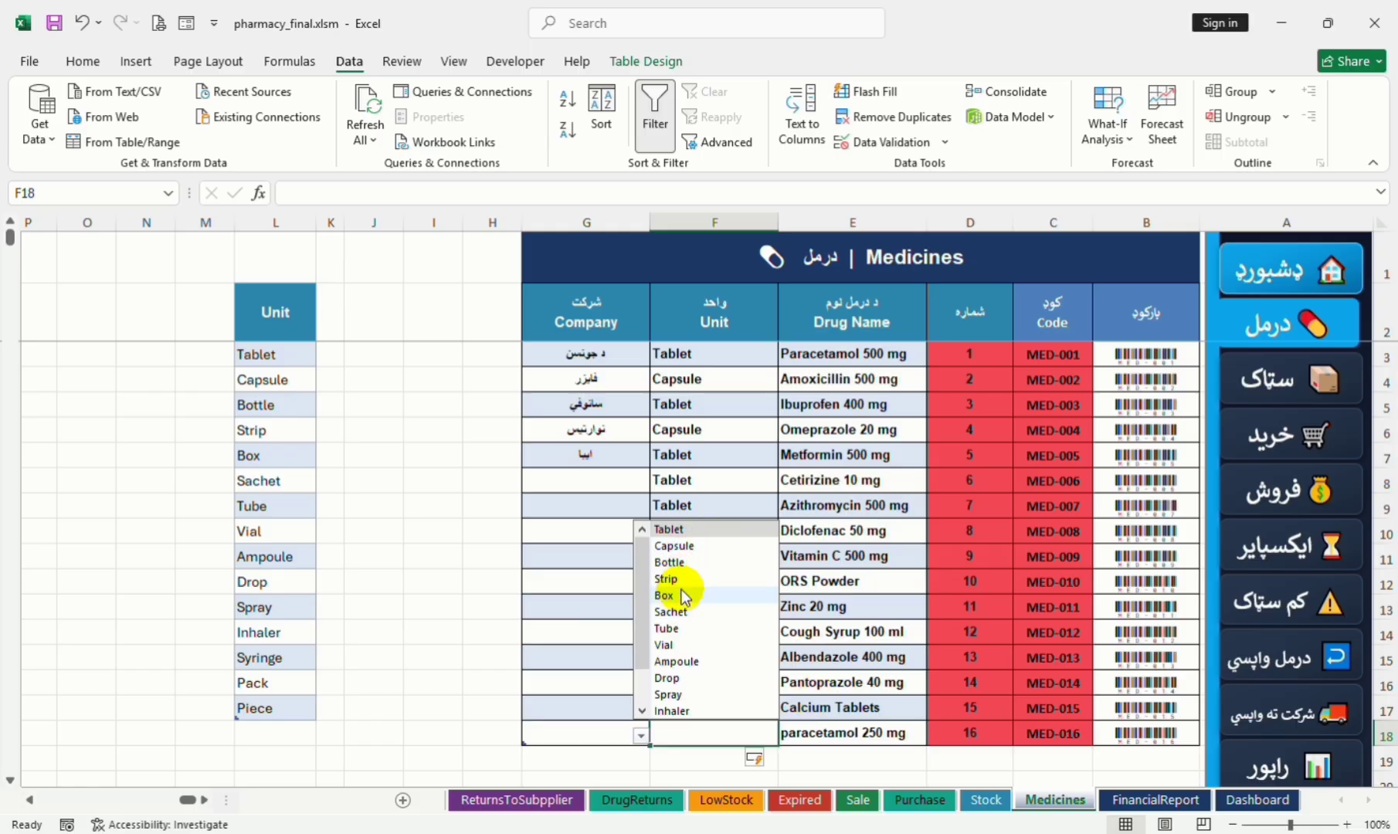
{"action": "left_click", "coordinate": [690, 531]}
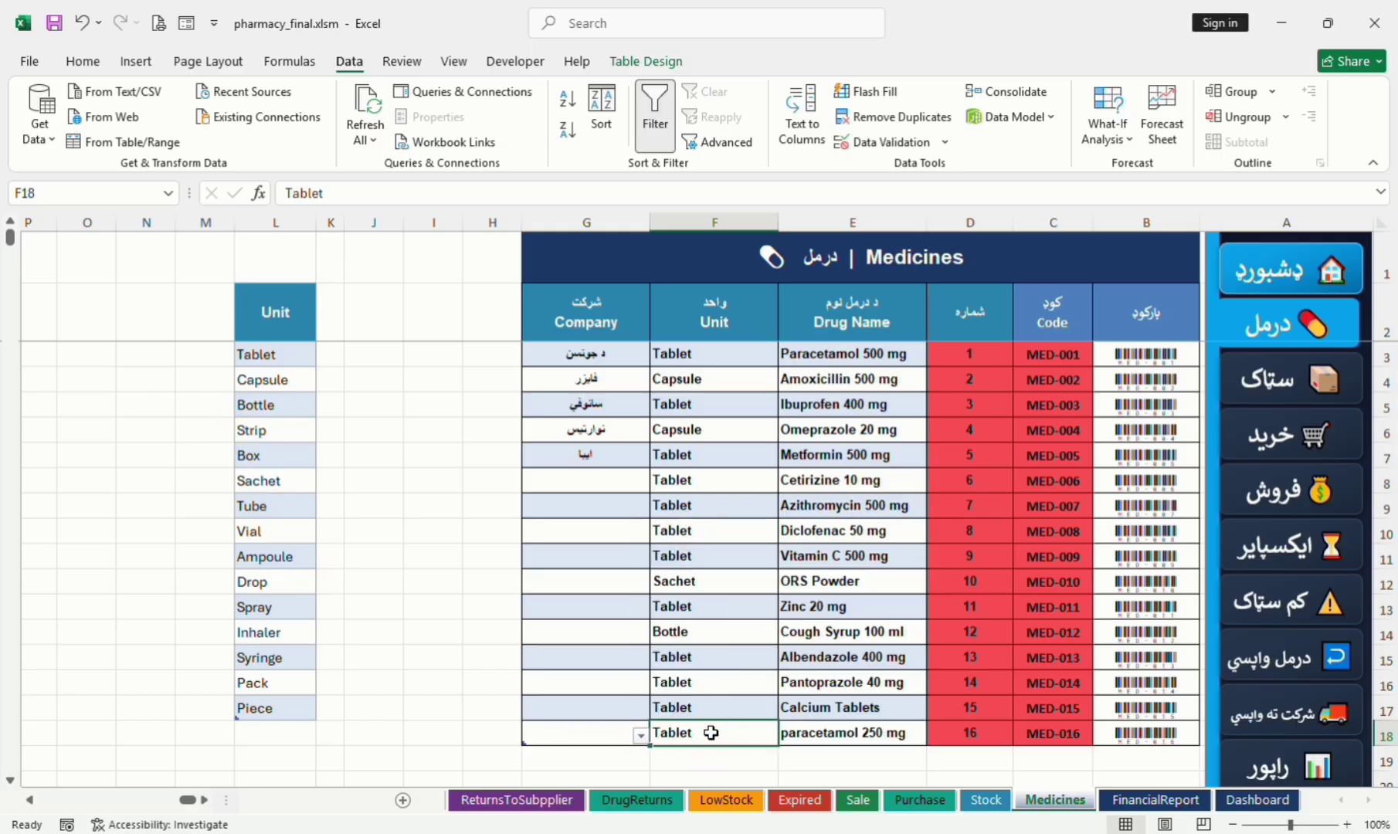
{"action": "left_click", "coordinate": [641, 735]}
{"action": "left_click", "coordinate": [808, 737]}
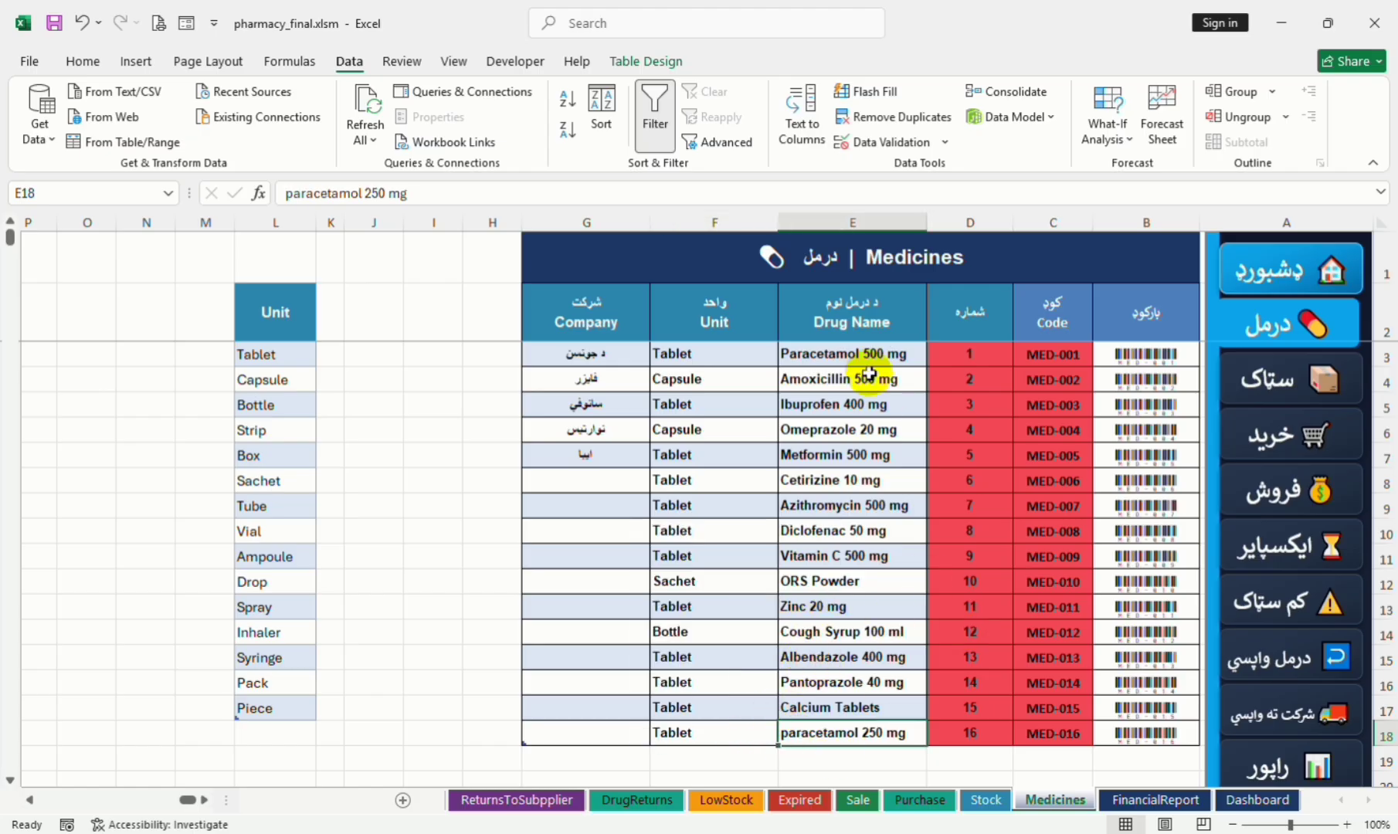
{"action": "scroll", "coordinate": [847, 371], "scroll_direction": "down", "scroll_amount": 1}
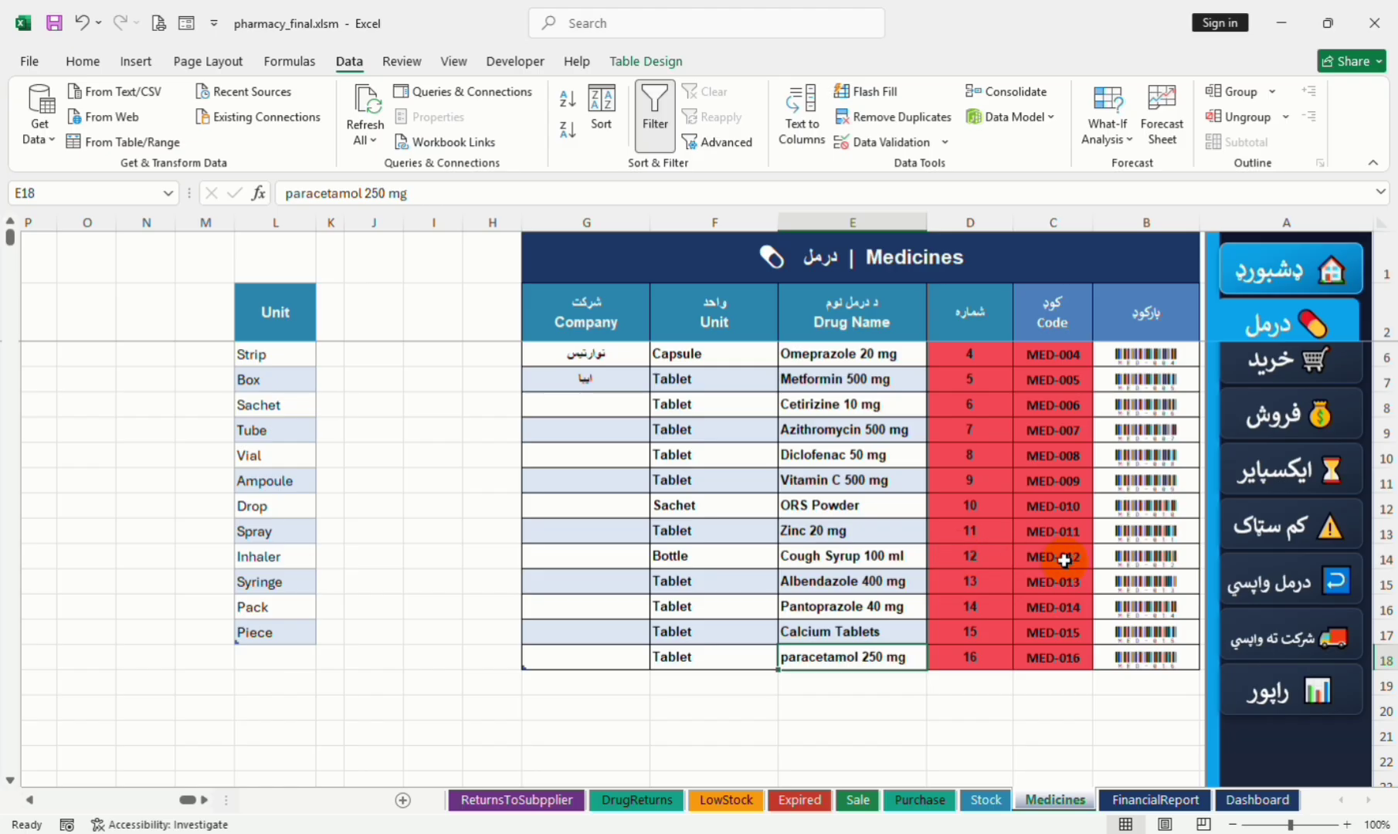
{"action": "key", "text": "ctrl+s"}
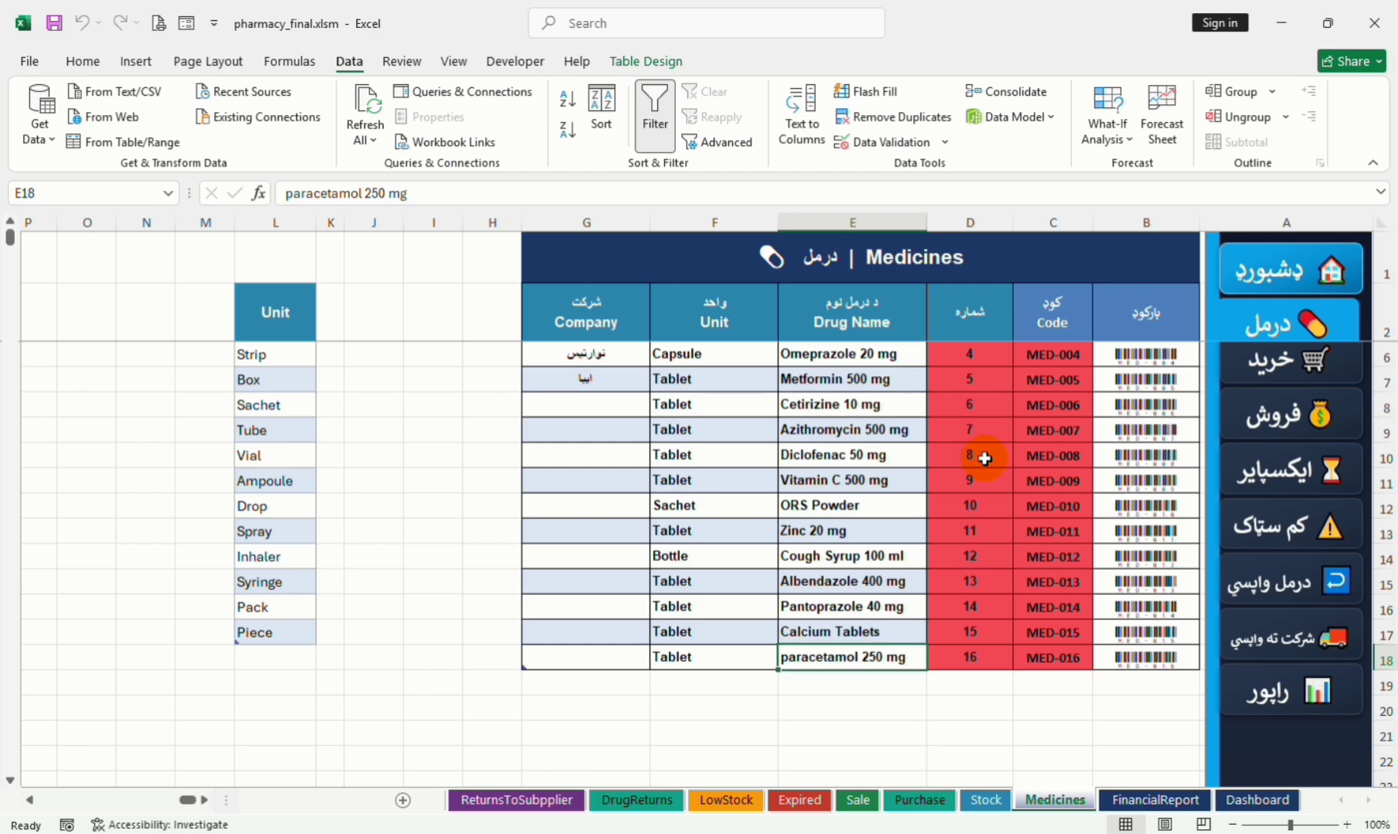
{"action": "scroll", "coordinate": [927, 429], "scroll_direction": "up", "scroll_amount": 1}
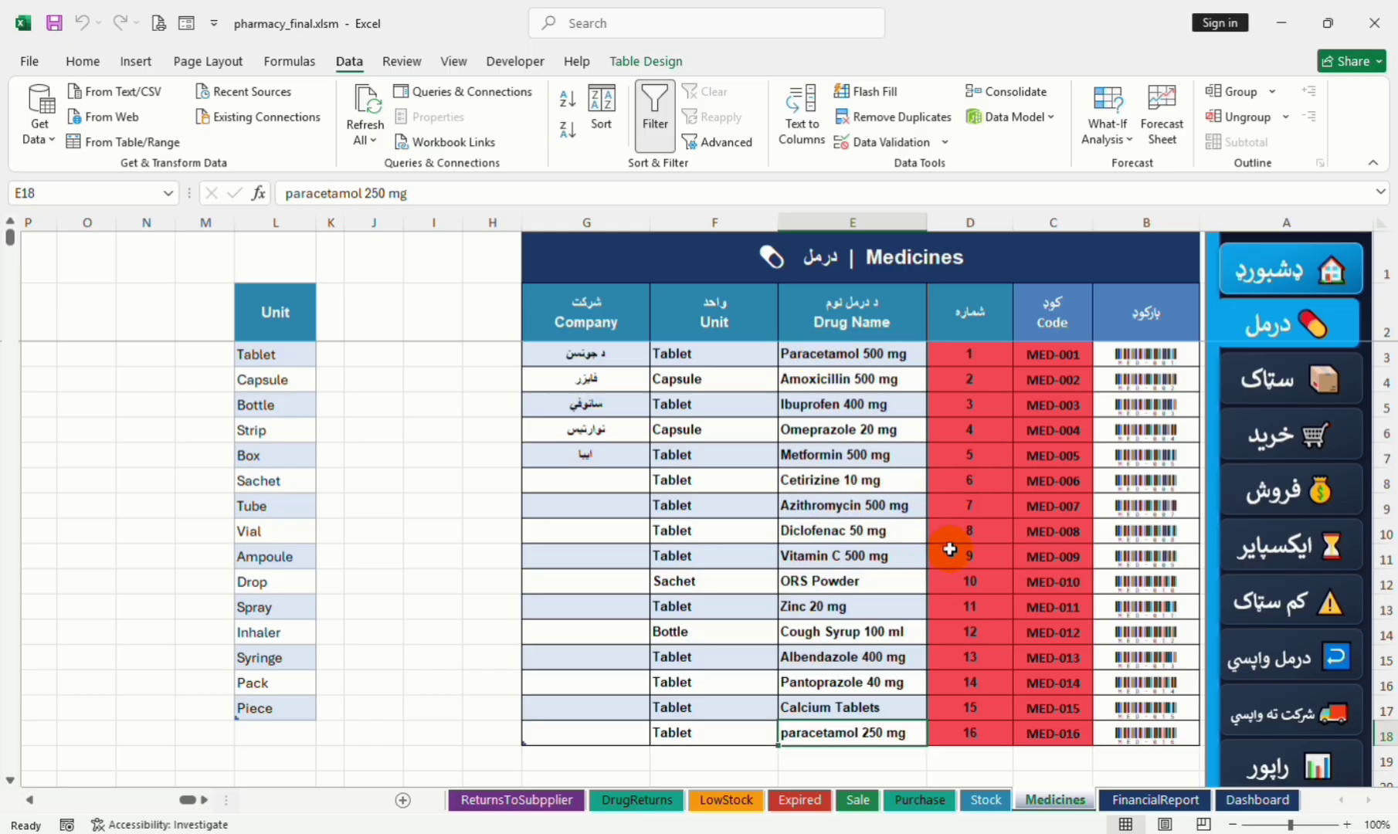
Step: On the Purchase sheet, enter drug code MED-001 in the first purchase row
{"action": "left_click", "coordinate": [1278, 458]}
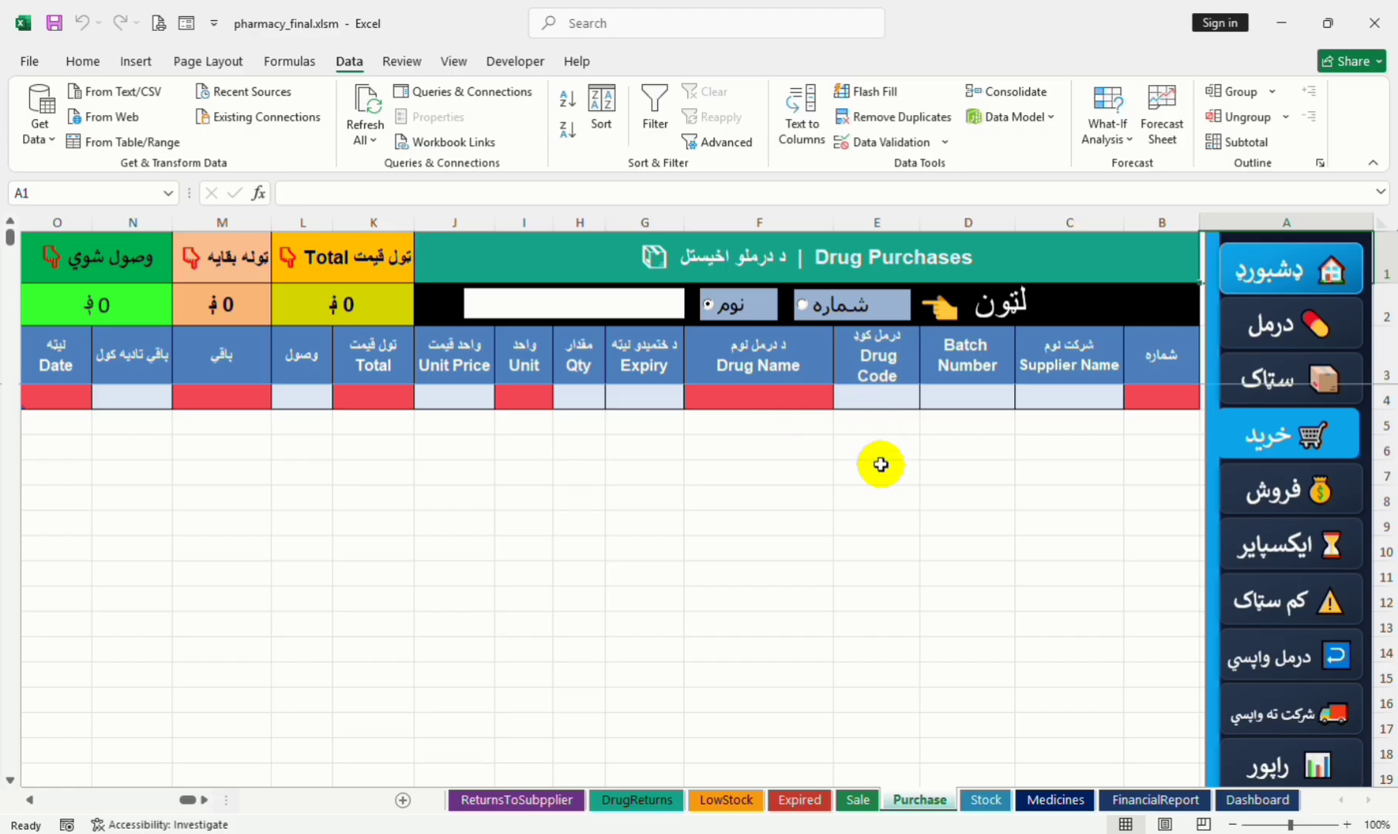
{"action": "left_click", "coordinate": [869, 399]}
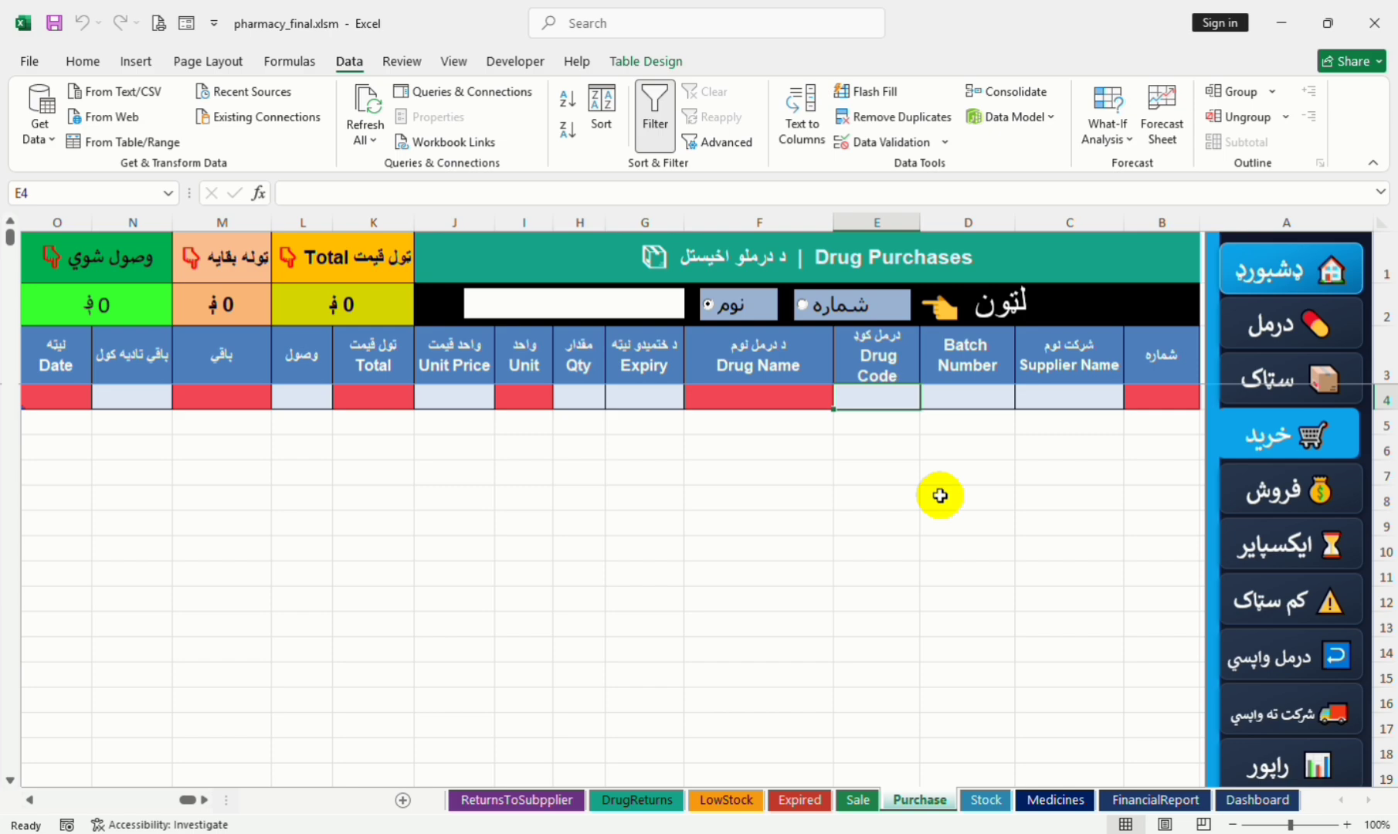
{"action": "type", "text": "MED-001"}
{"action": "key", "text": "Return"}
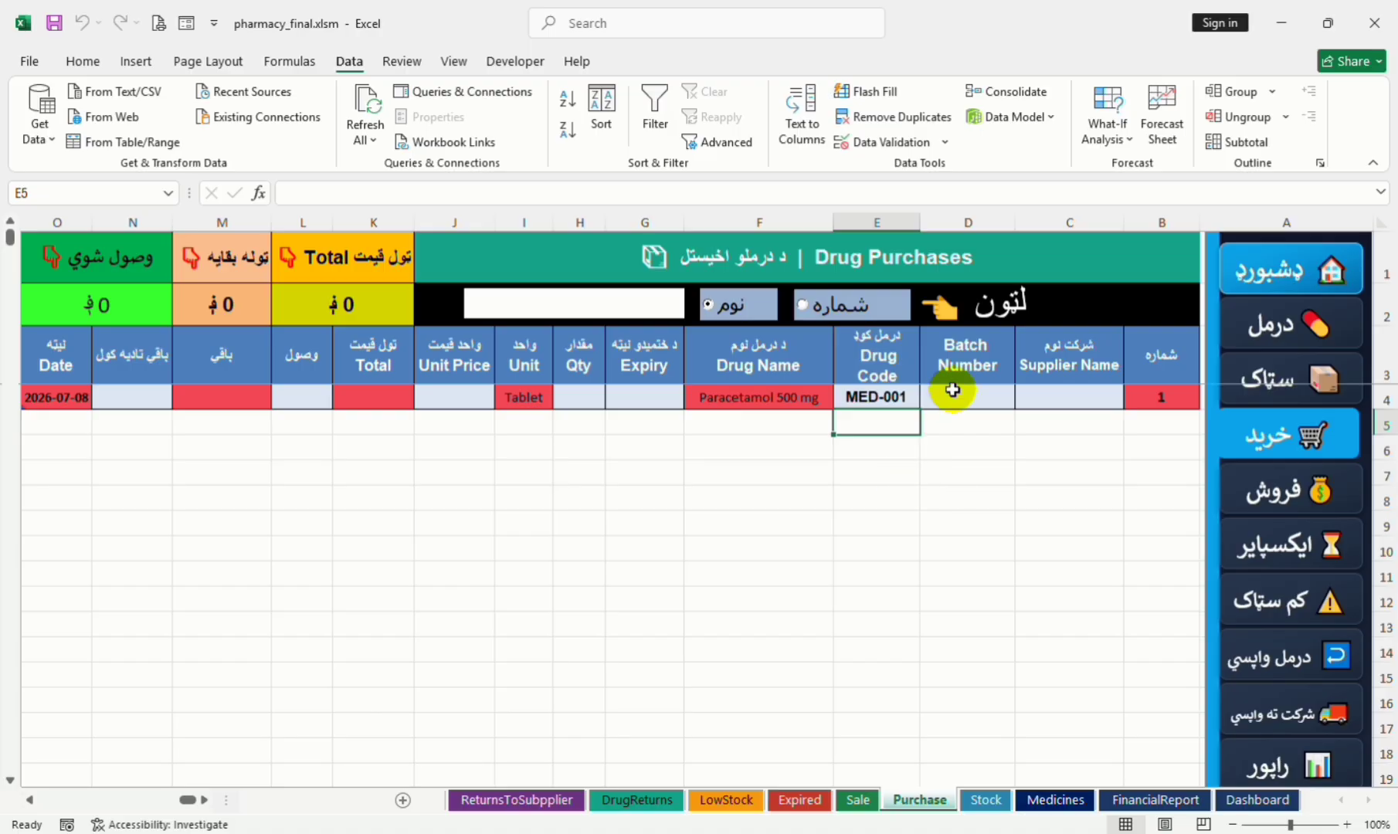
Step: Enter سنو فرما as the supplier name and 12 as the batch number for the MED-001 purchase
{"action": "left_click", "coordinate": [1069, 396]}
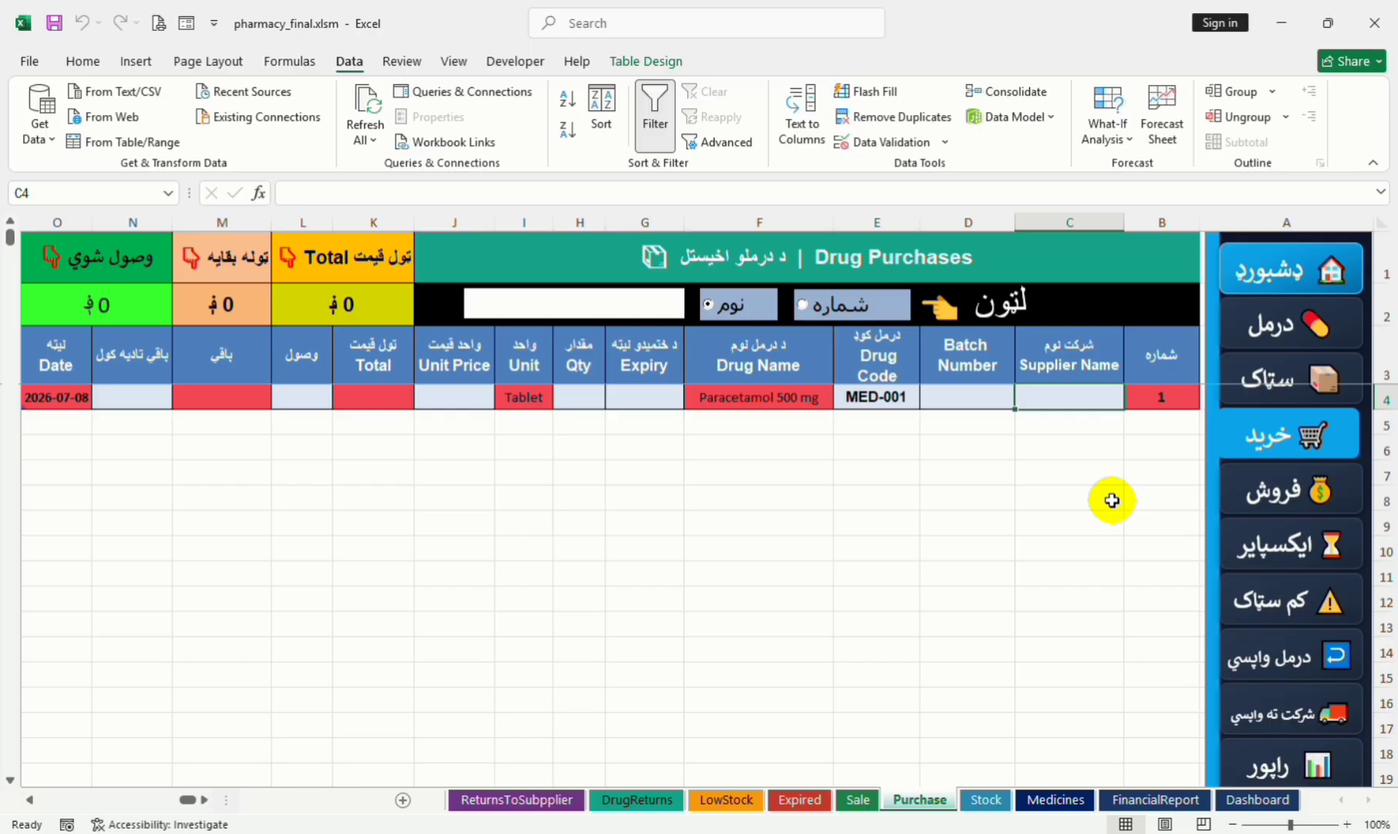
{"action": "type", "text": "سن"}
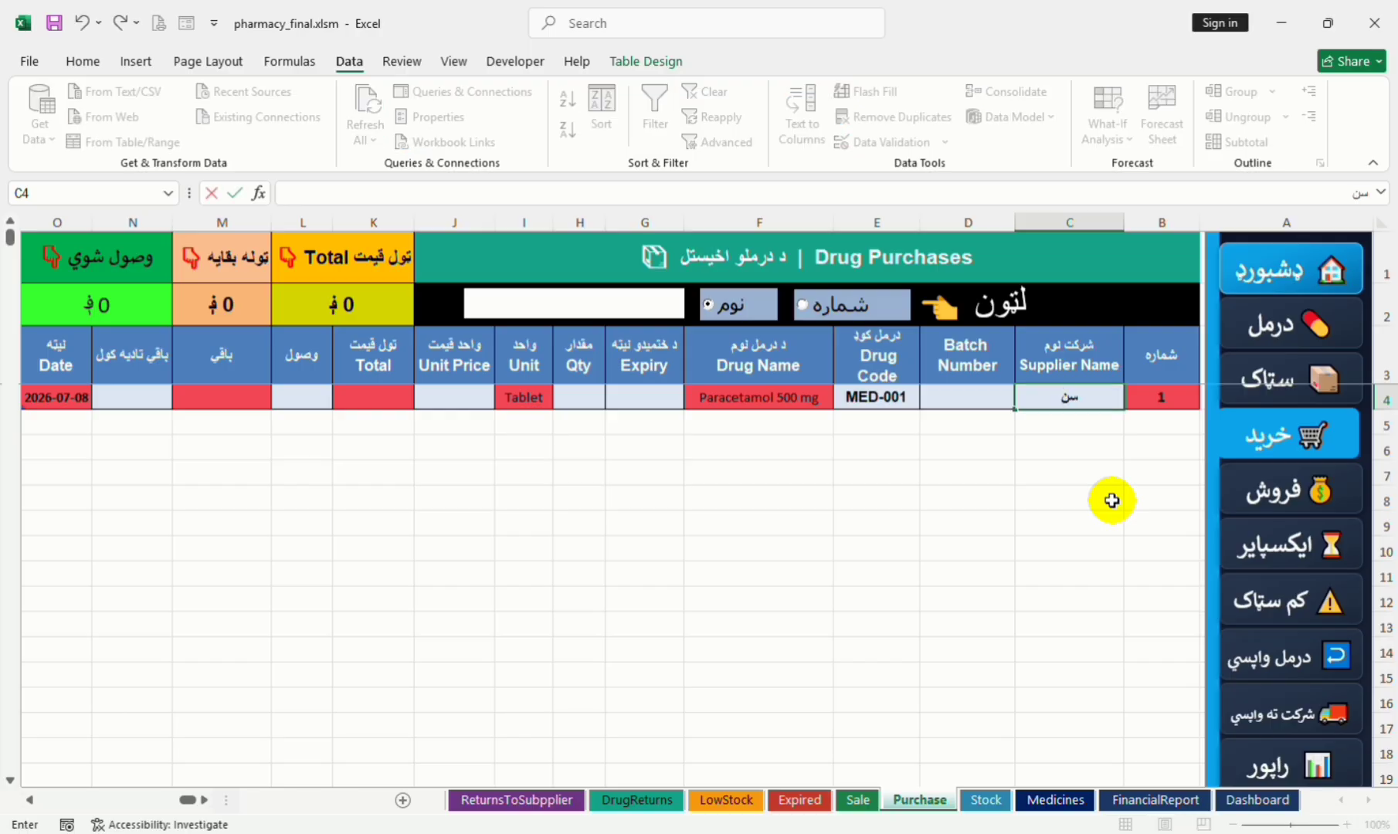
{"action": "type", "text": "و فرما"}
{"action": "key", "text": "Tab"}
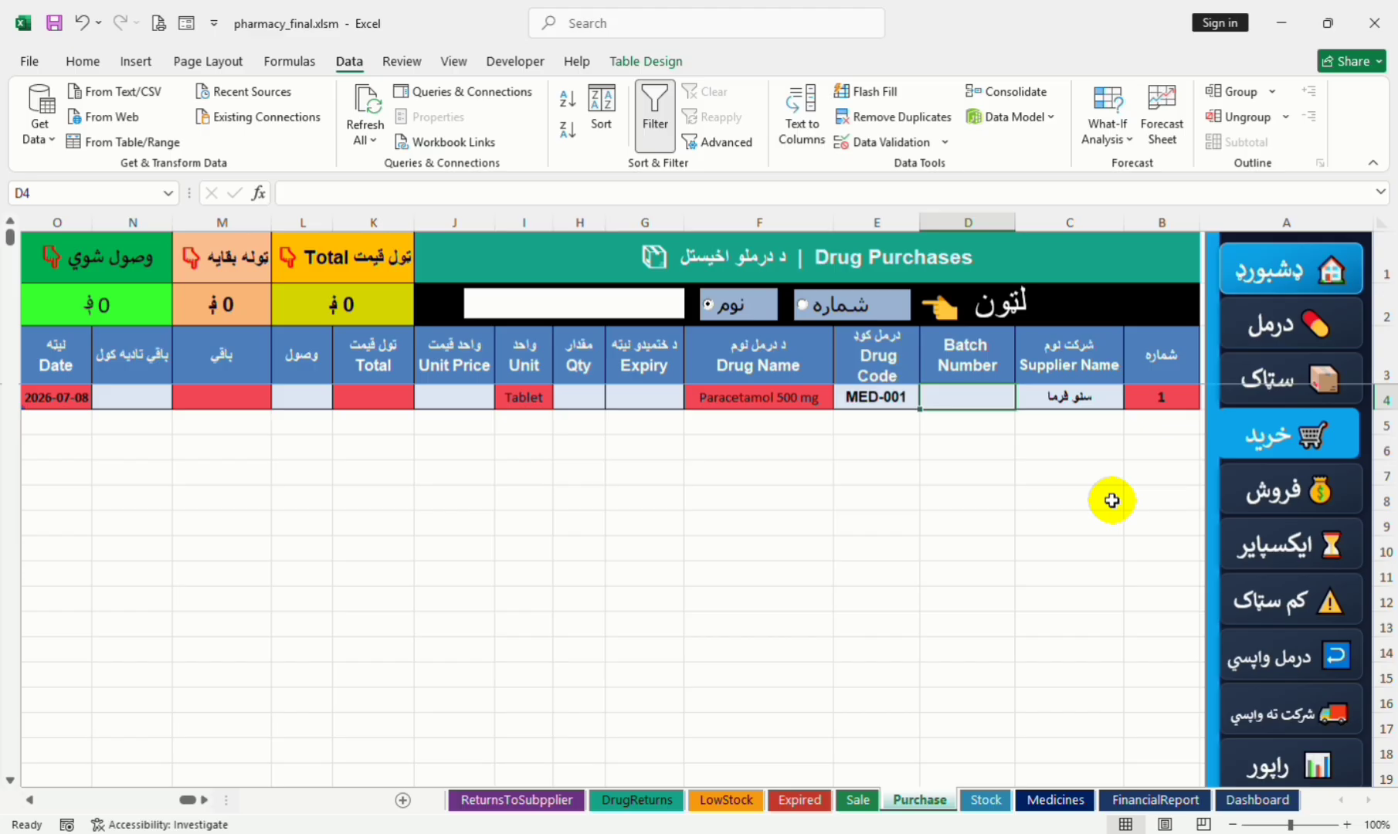
{"action": "type", "text": "12"}
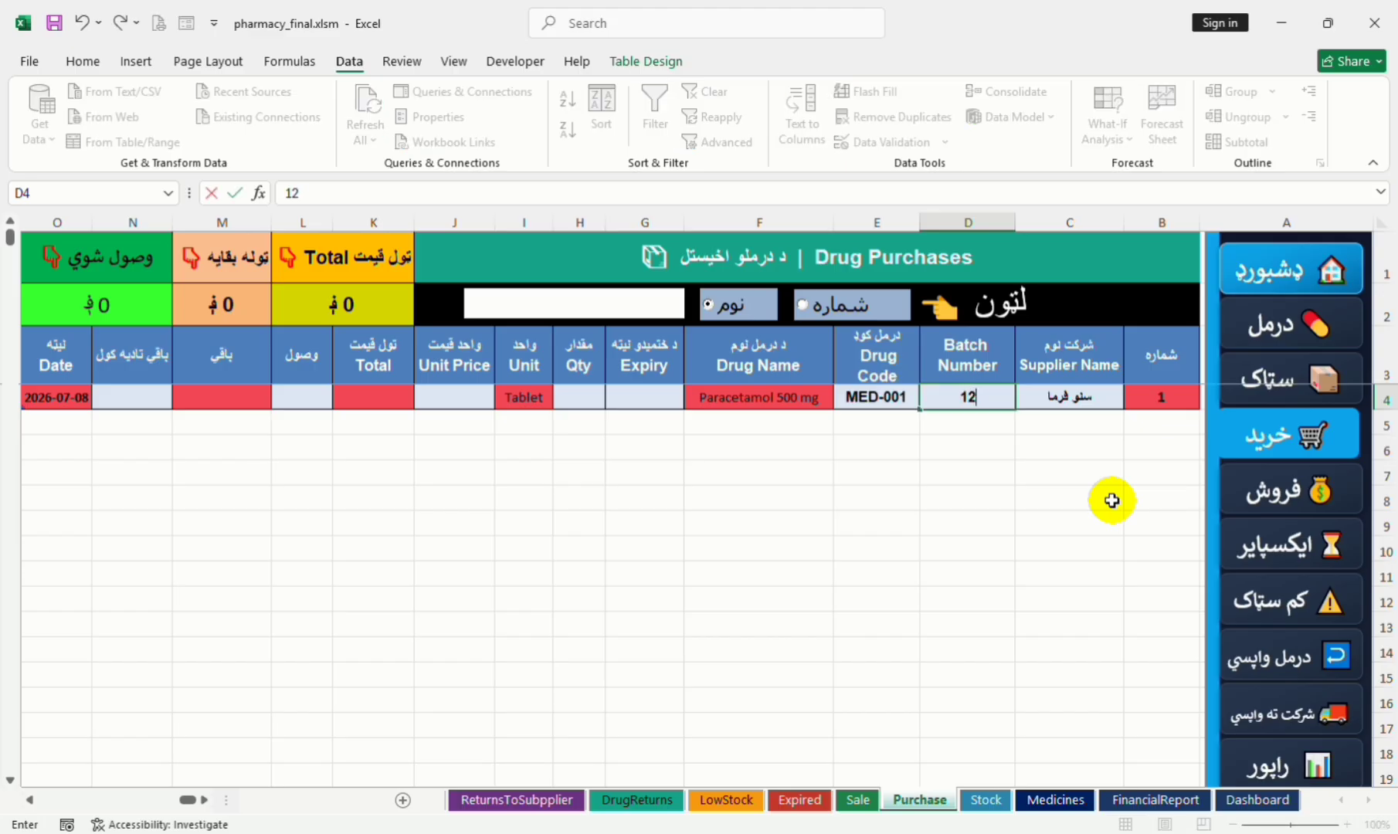
{"action": "key", "text": "Tab"}
{"action": "key", "text": "Tab"}
{"action": "key", "text": "Tab"}
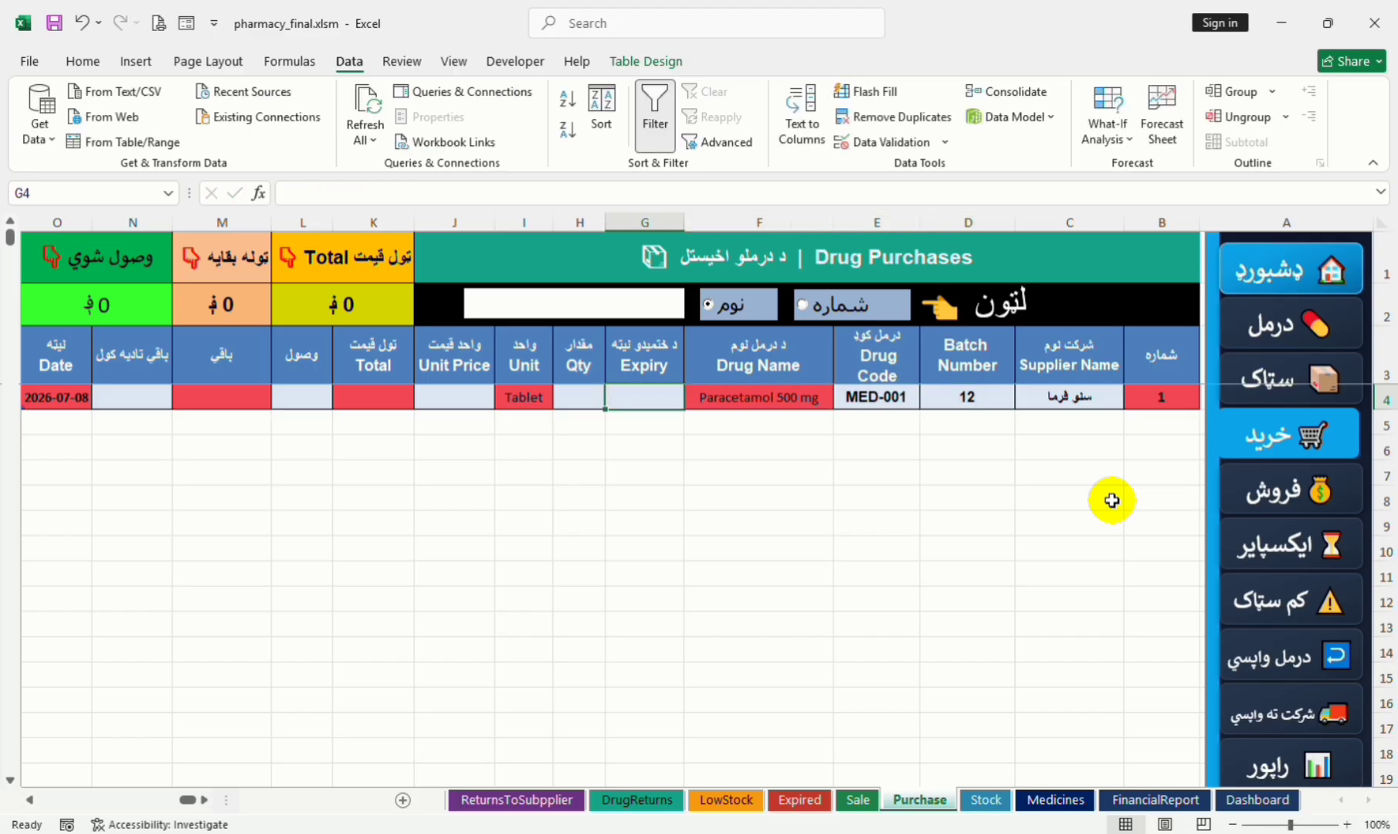
Step: Set the MED-001 purchase's expiry date to 2026-09-08 and its quantity to 20
{"action": "key", "text": "ctrl+semicolon"}
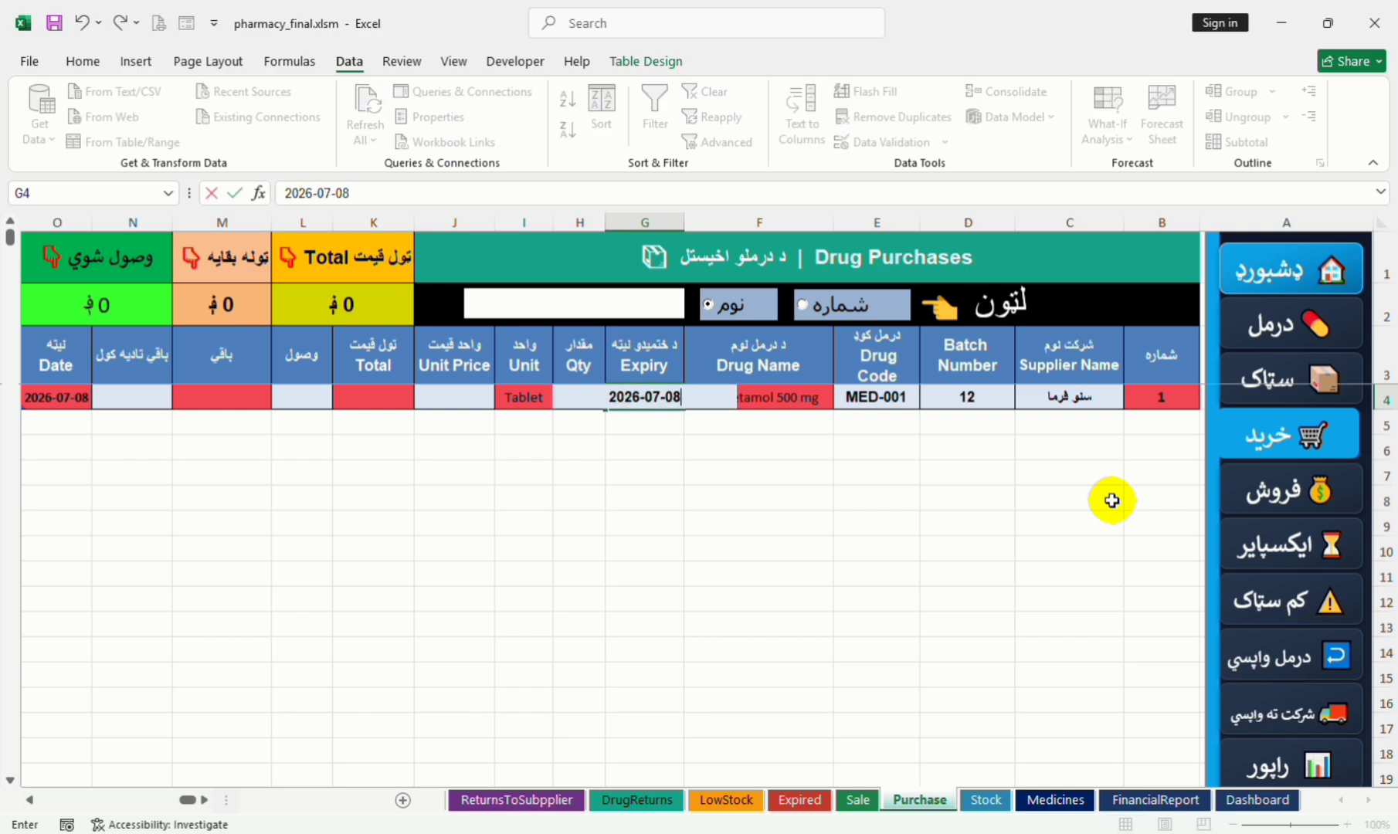
{"action": "left_click", "coordinate": [652, 398]}
{"action": "double_click", "coordinate": [657, 397]}
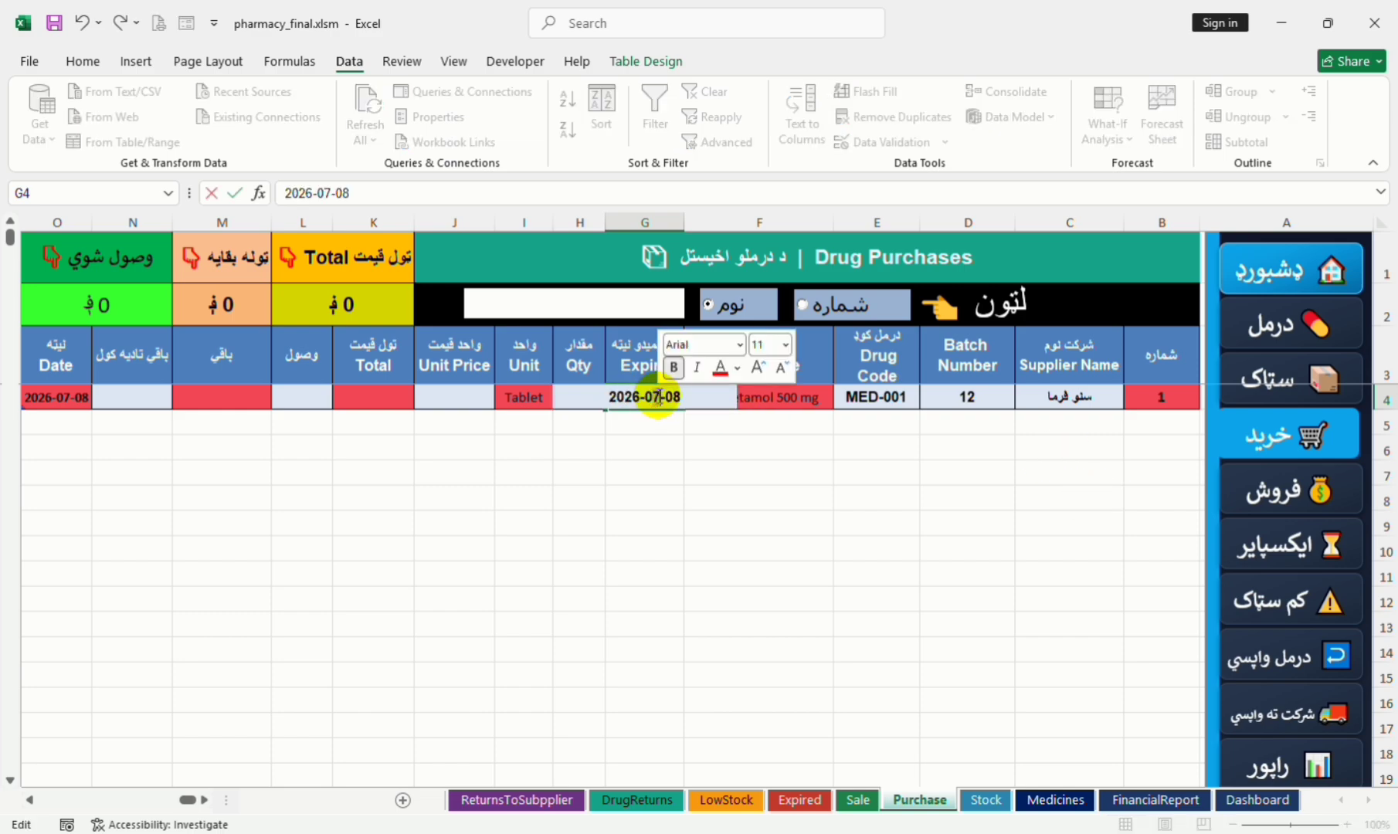
{"action": "key", "text": "Tab"}
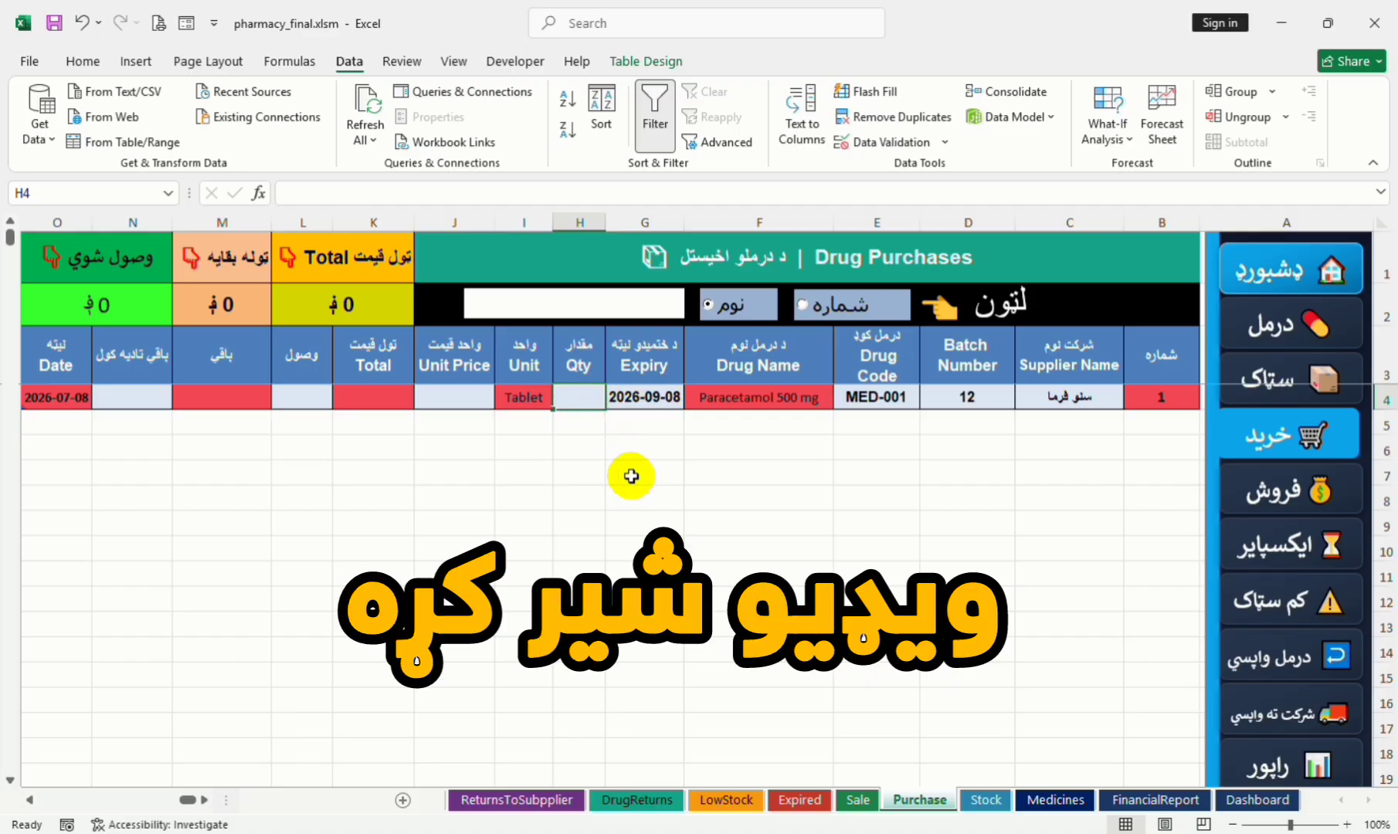
{"action": "type", "text": "20"}
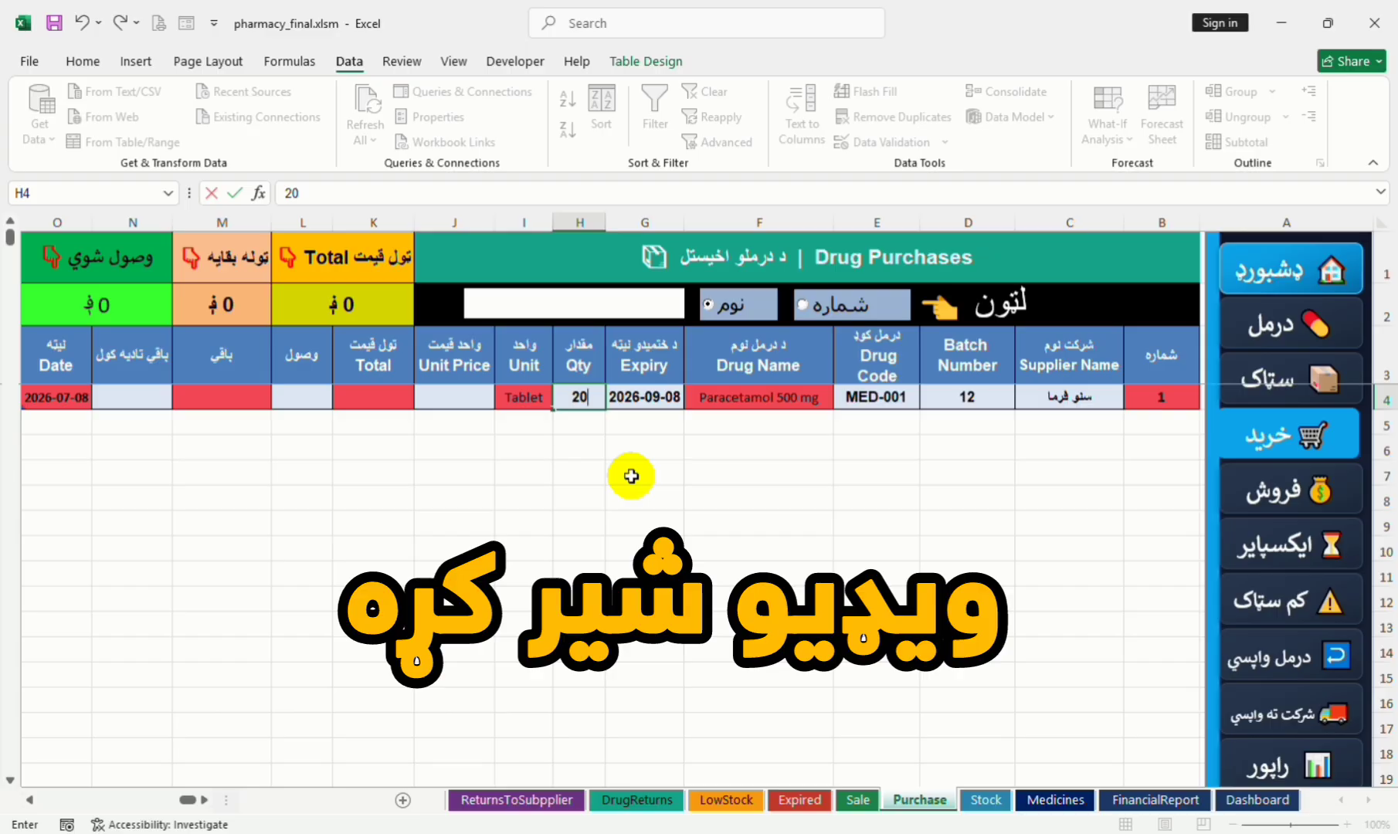
{"action": "key", "text": "Tab"}
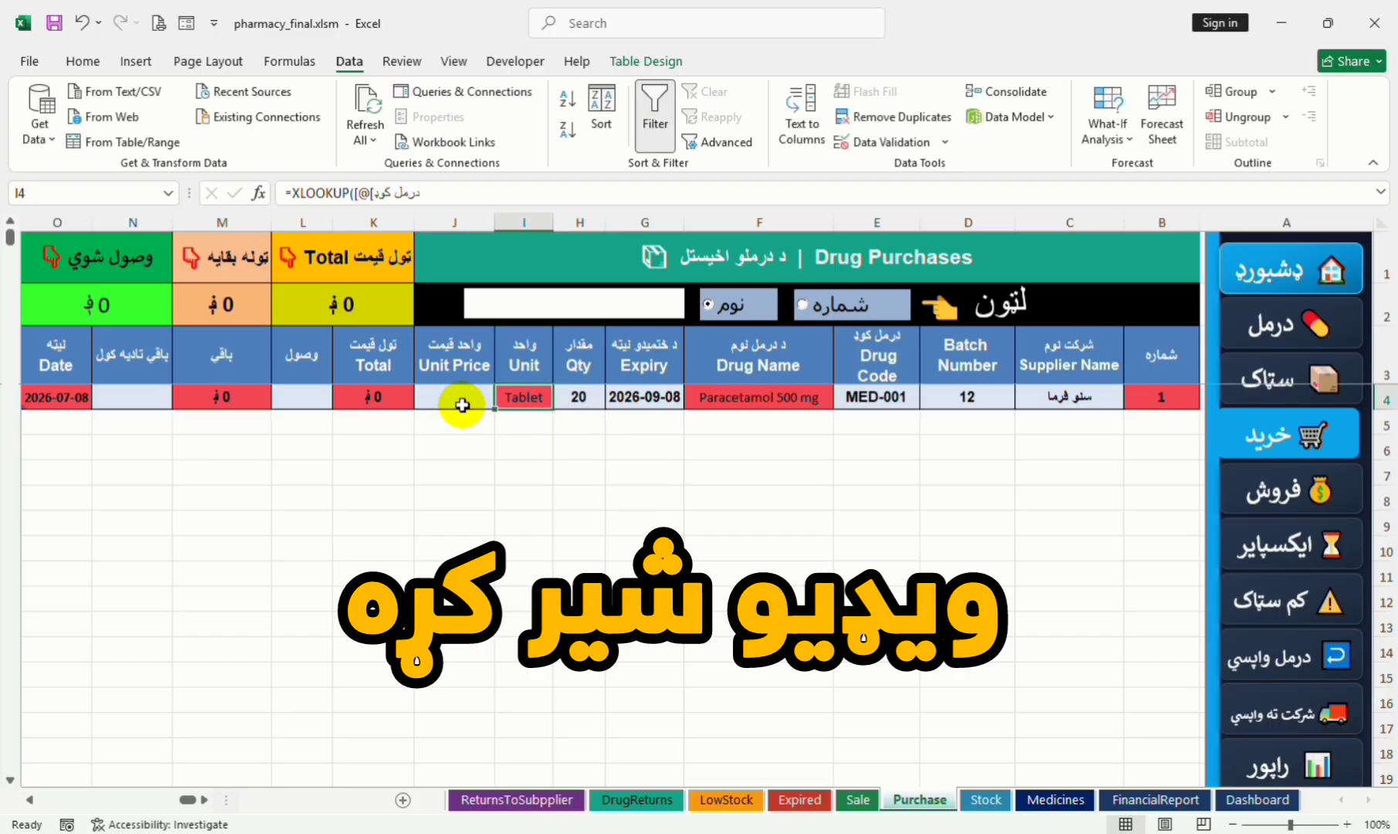
{"action": "key", "text": "Tab"}
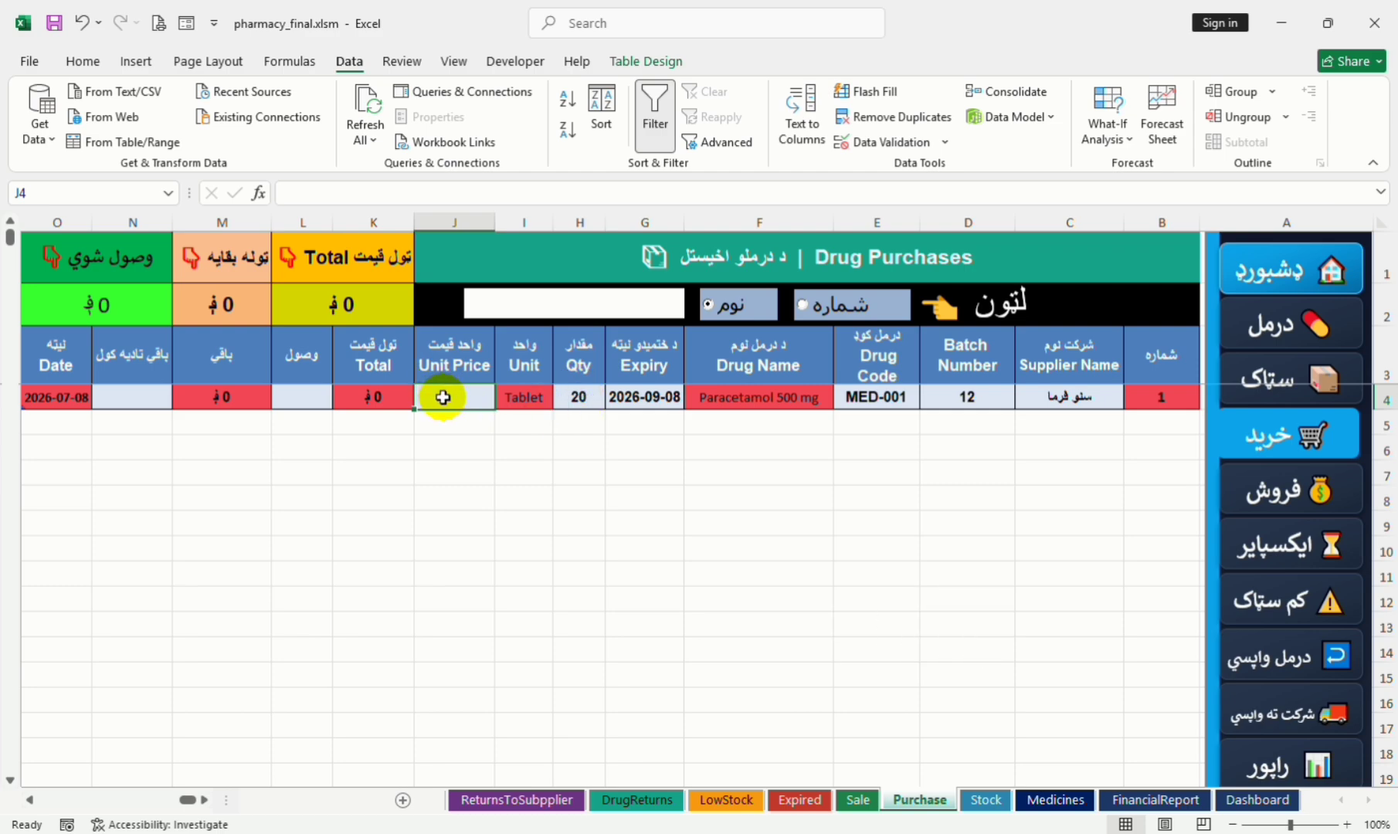
Step: Set the MED-001 purchase's unit price to 40, checking the Stock sheet before and after the entry
{"action": "left_click", "coordinate": [986, 801]}
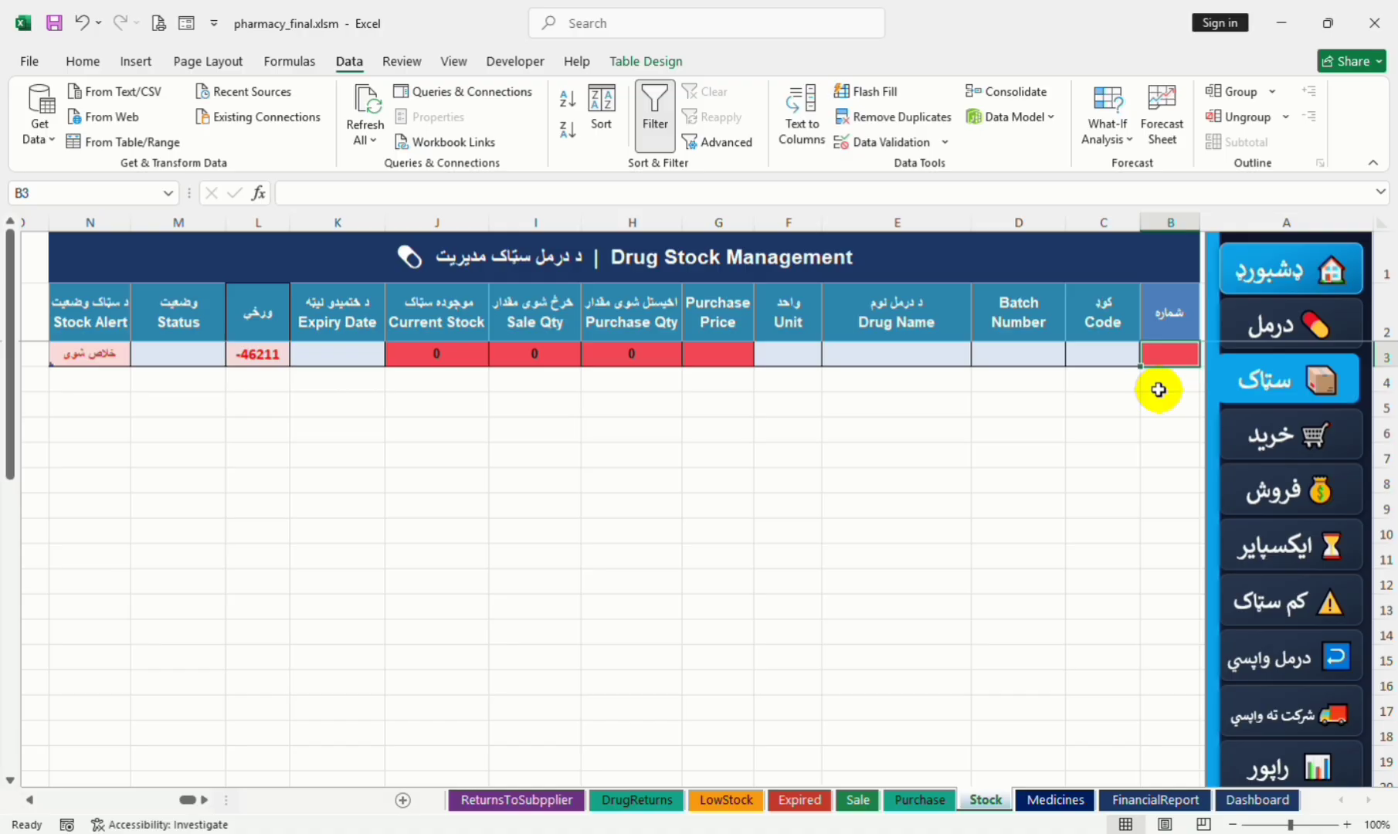
{"action": "left_click", "coordinate": [1282, 439]}
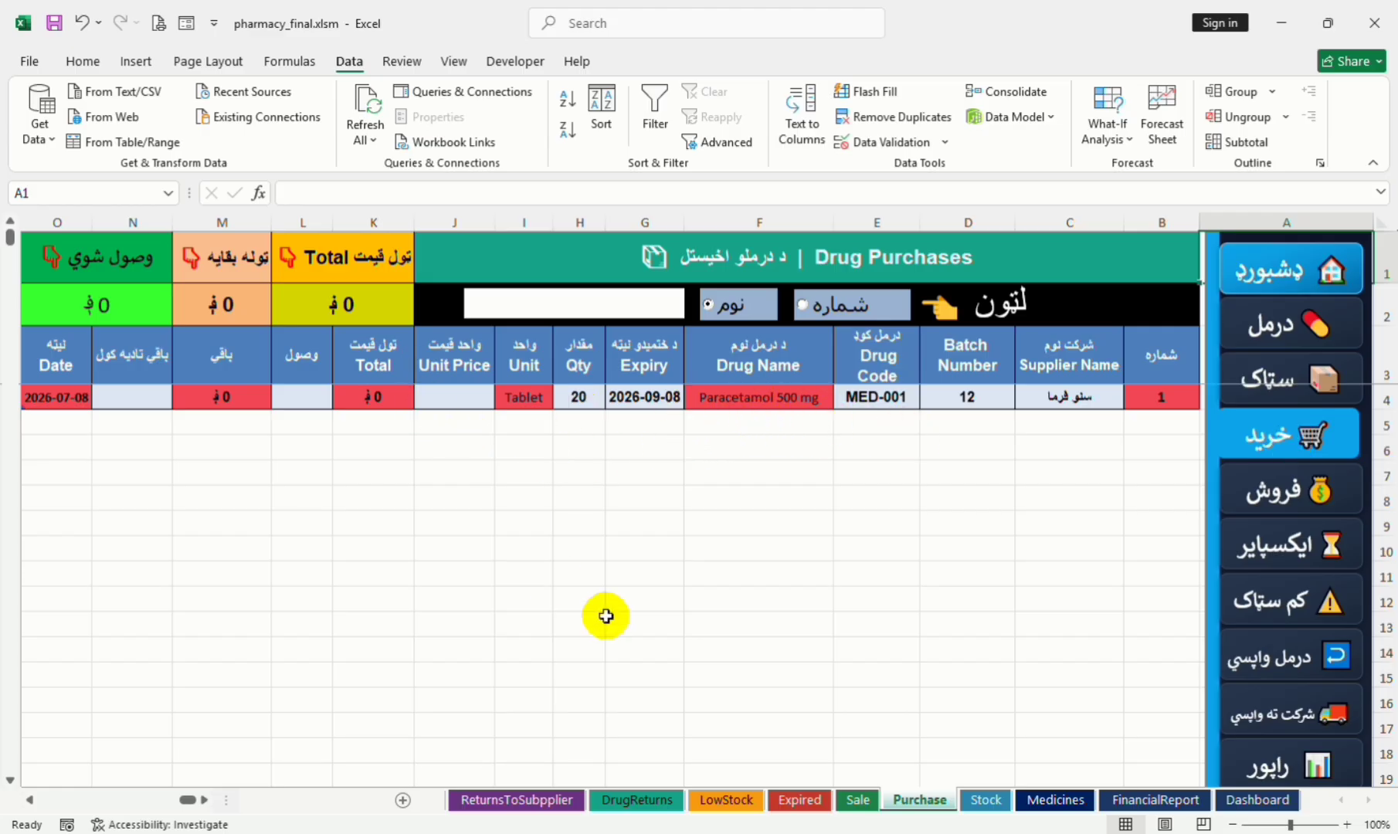
{"action": "left_click", "coordinate": [465, 473]}
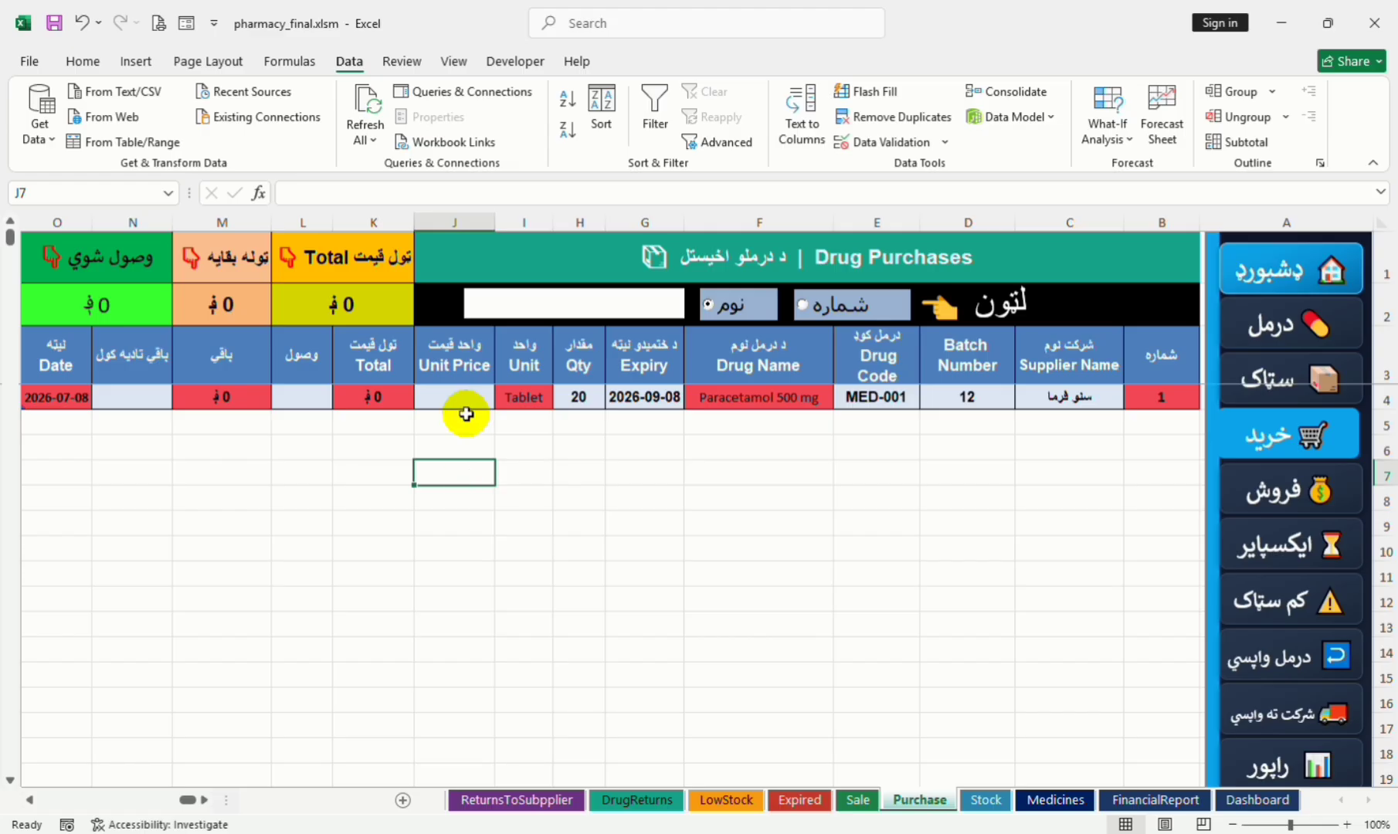
{"action": "left_click", "coordinate": [466, 399]}
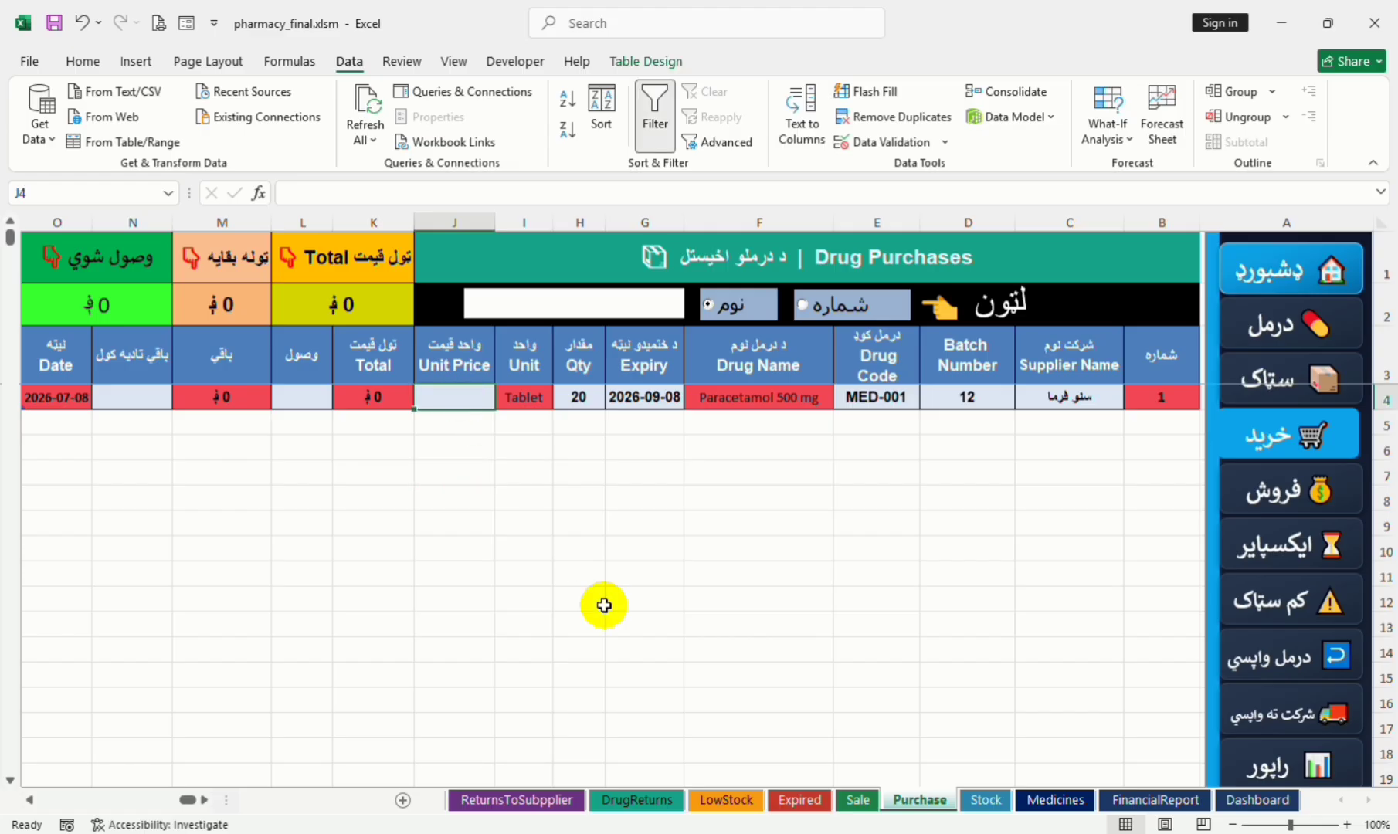
{"action": "type", "text": "40"}
{"action": "key", "text": "Tab"}
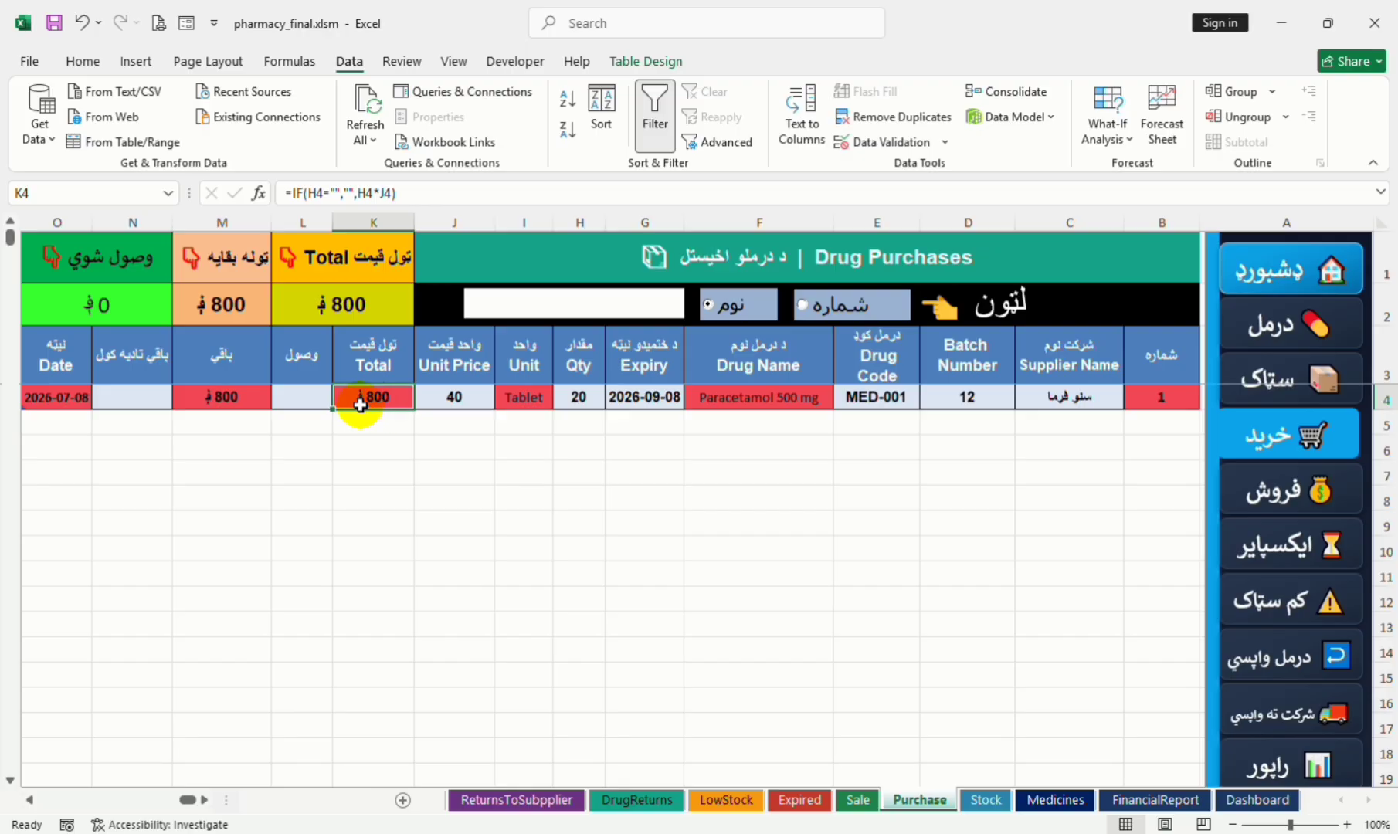
{"action": "left_click", "coordinate": [1264, 376]}
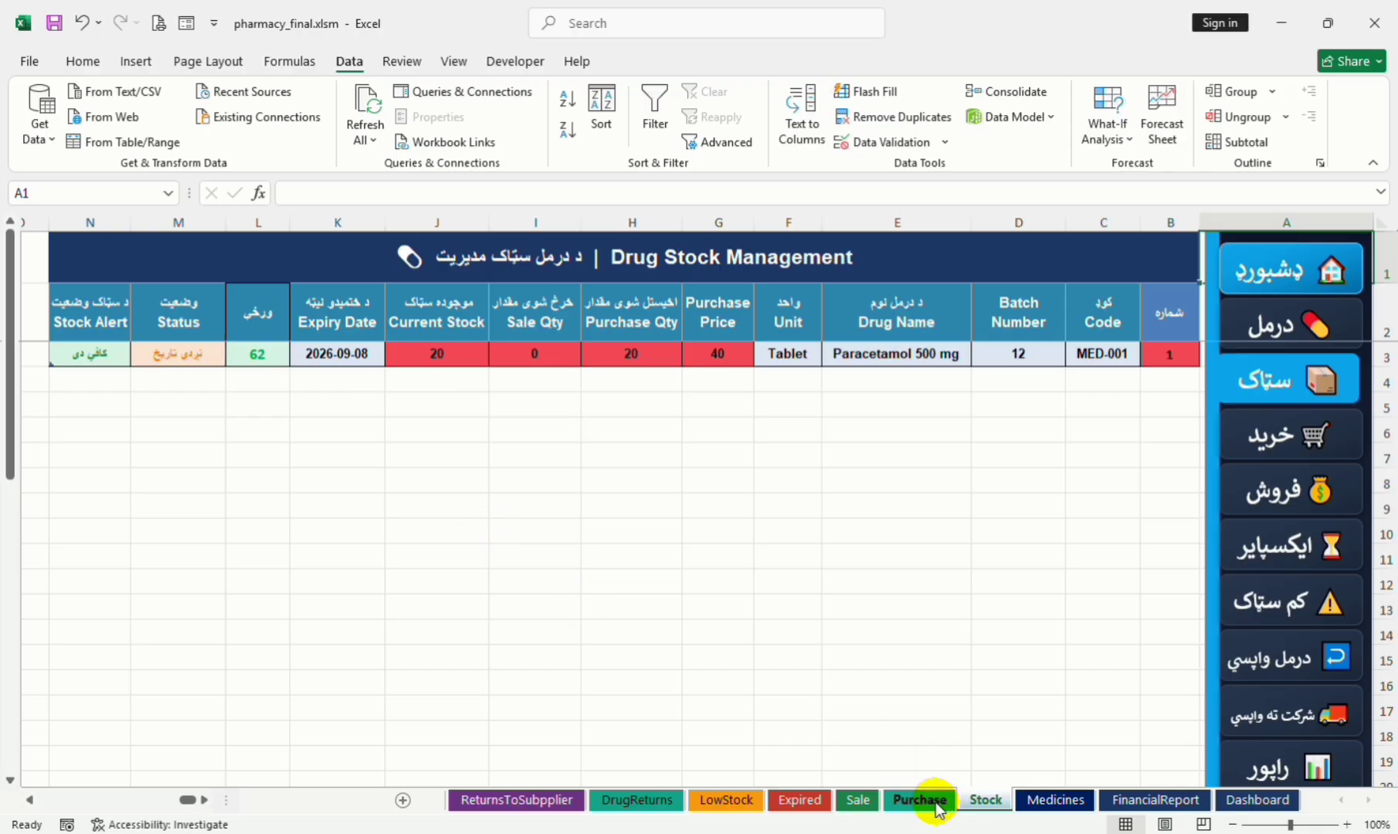
{"action": "left_click", "coordinate": [1284, 428]}
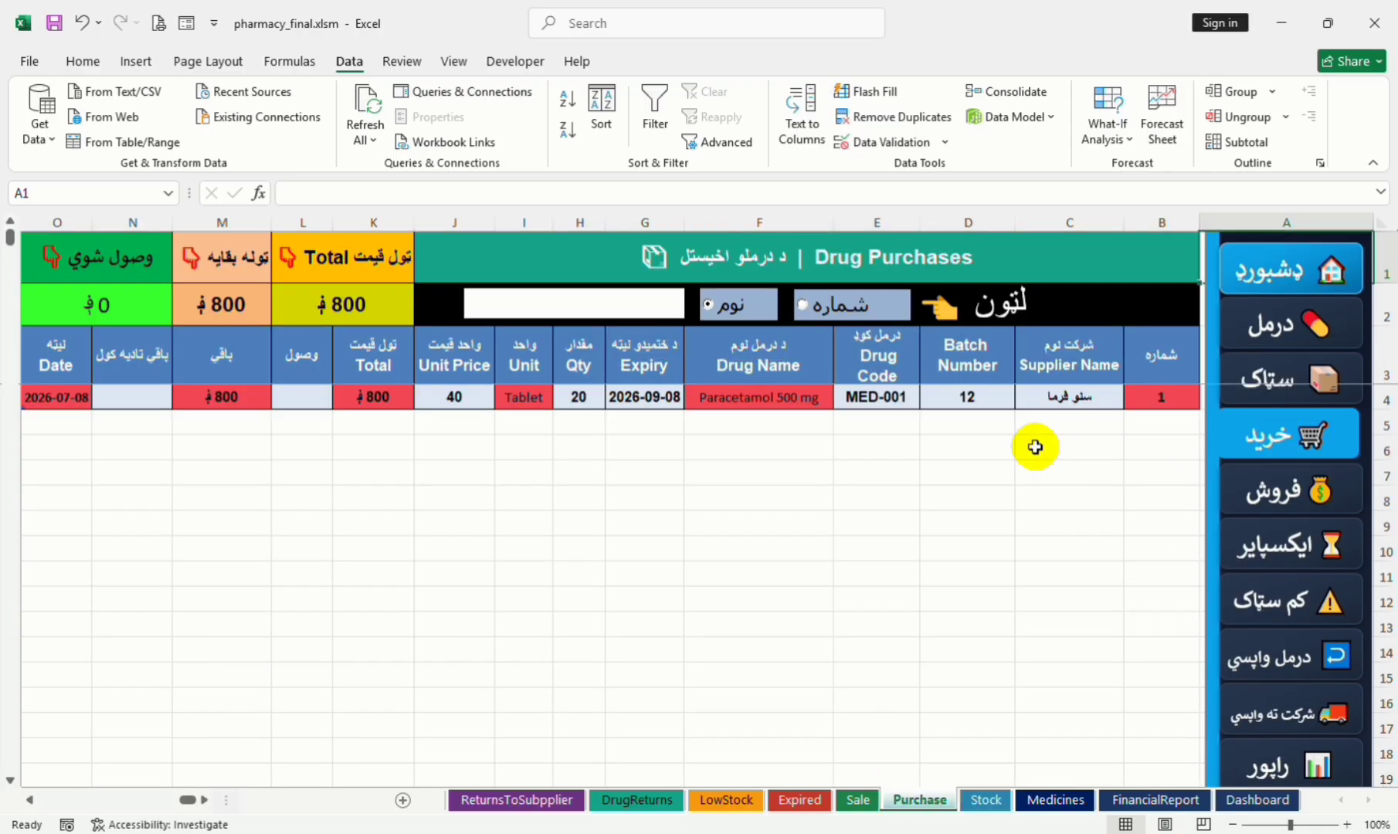
Step: Enter drug codes MED-002 through MED-007 in the six purchase rows below MED-001
{"action": "left_click", "coordinate": [862, 423]}
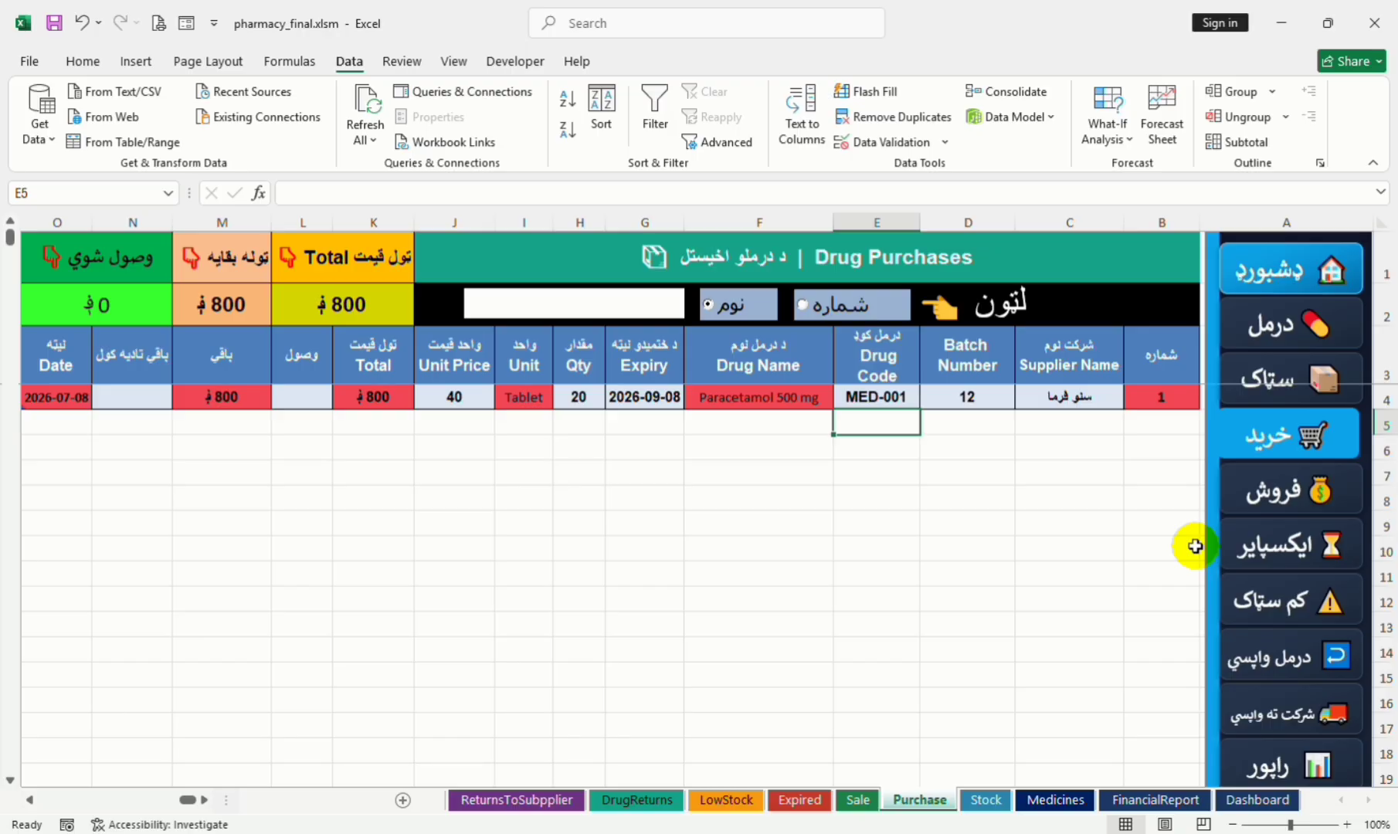
{"action": "type", "text": "MED-002"}
{"action": "key", "text": "Return"}
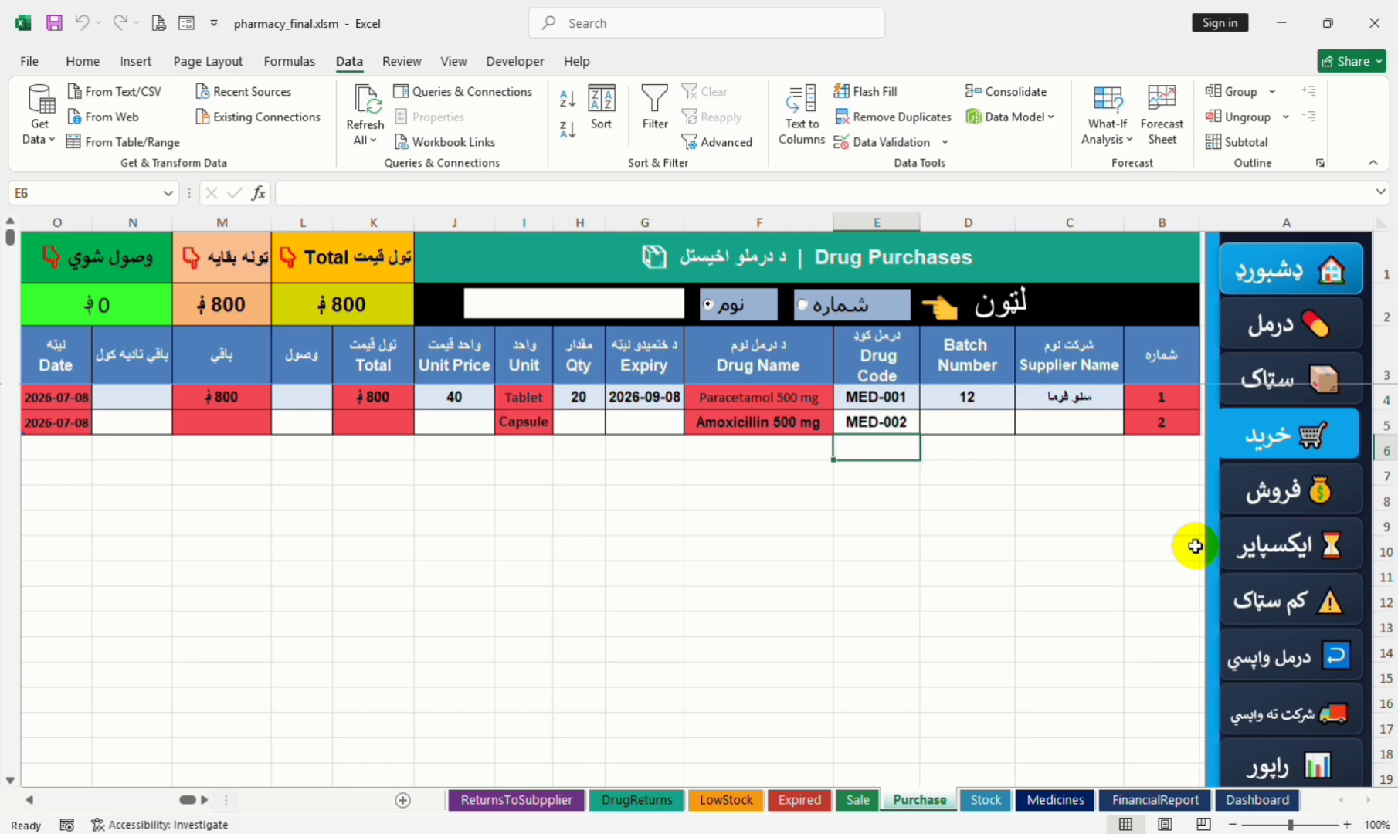
{"action": "type", "text": "MED-003"}
{"action": "key", "text": "Return"}
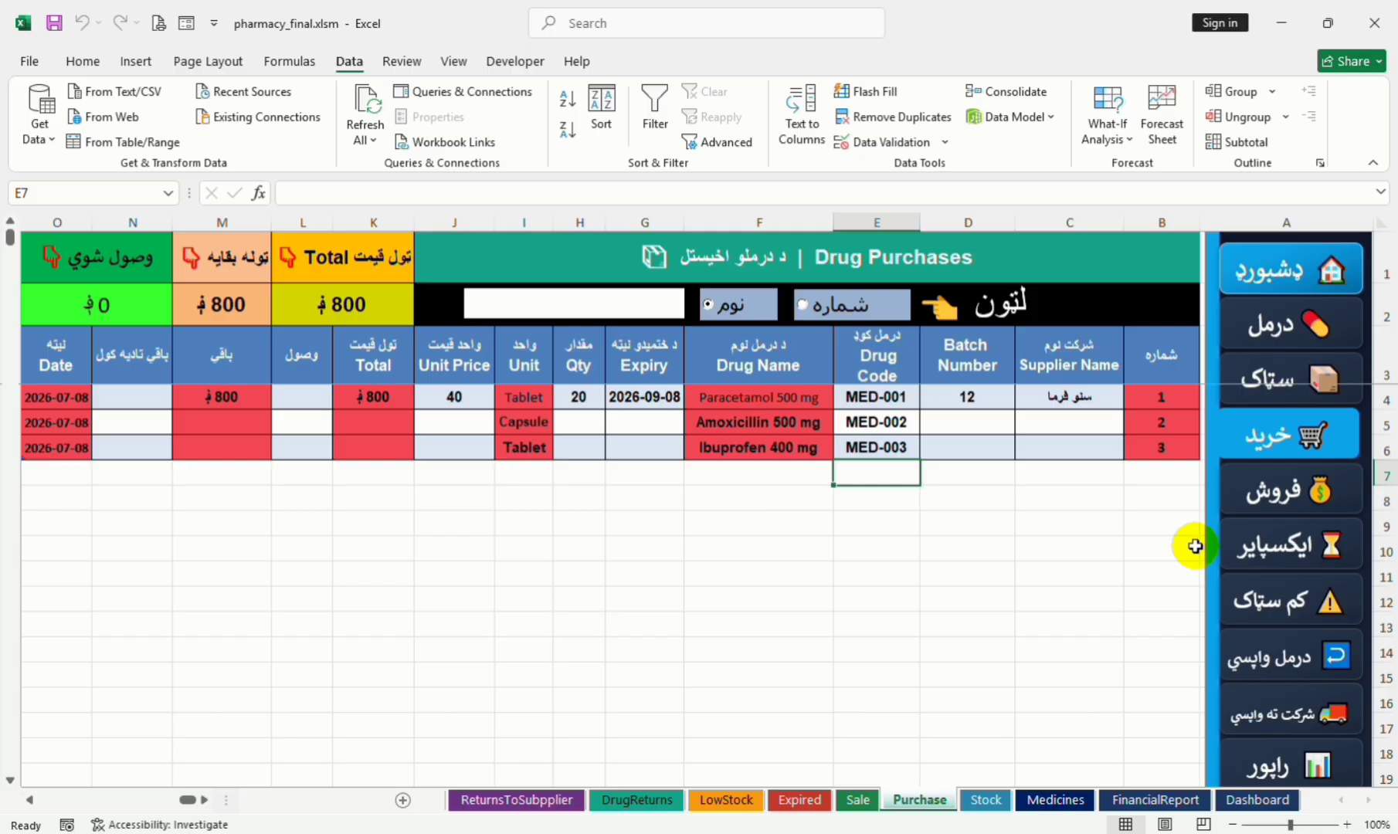
{"action": "type", "text": "MED-004"}
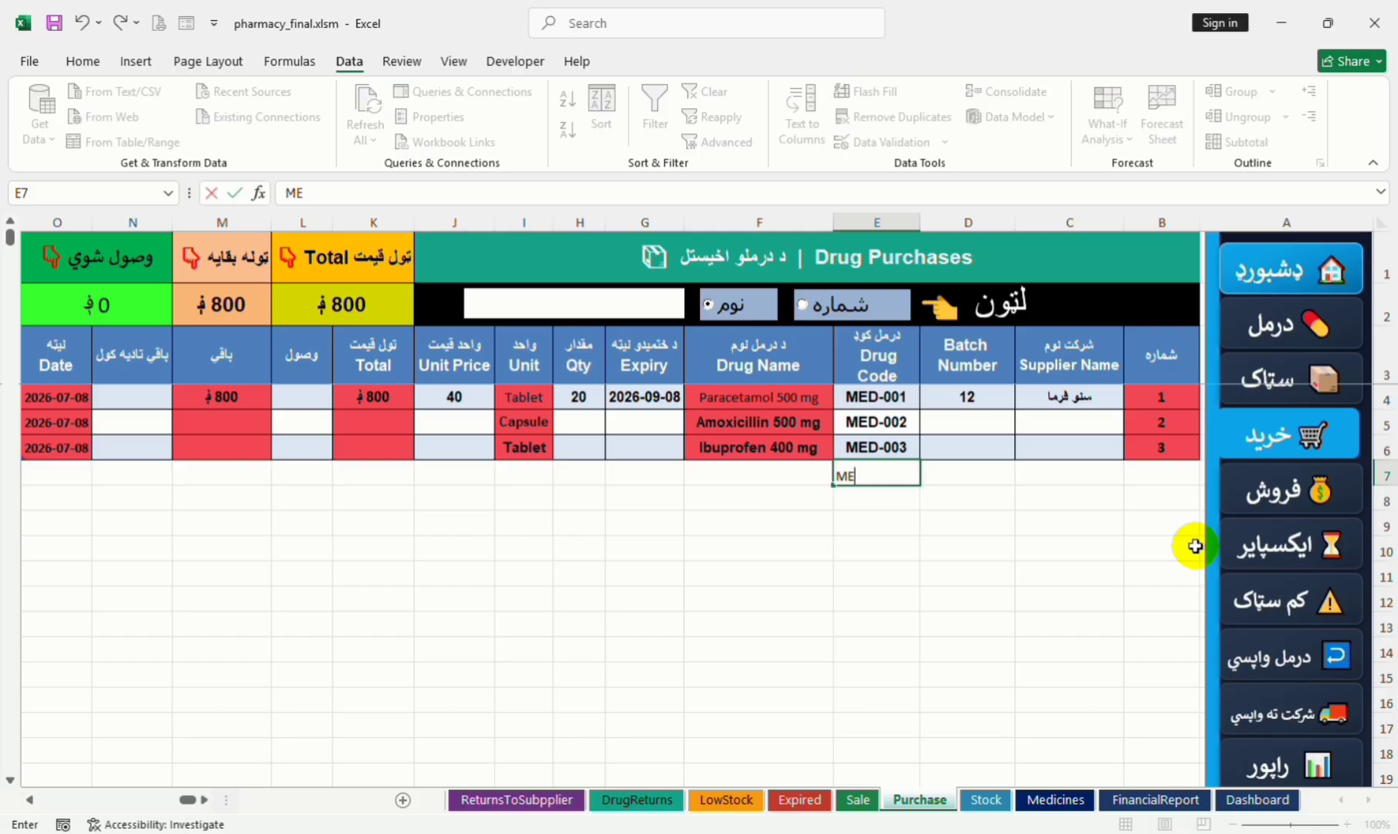
{"action": "key", "text": "Return"}
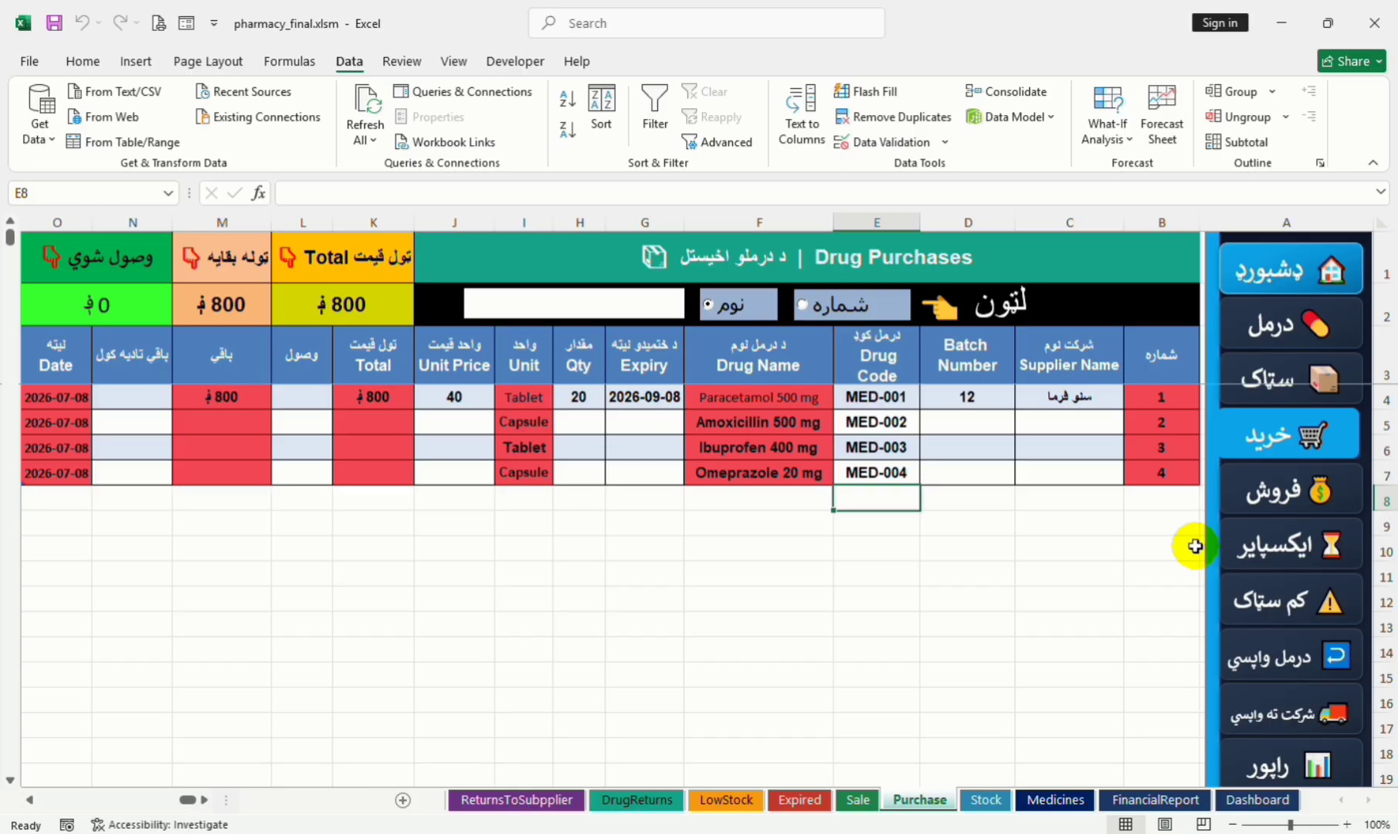
{"action": "type", "text": "MED-005"}
{"action": "key", "text": "Return"}
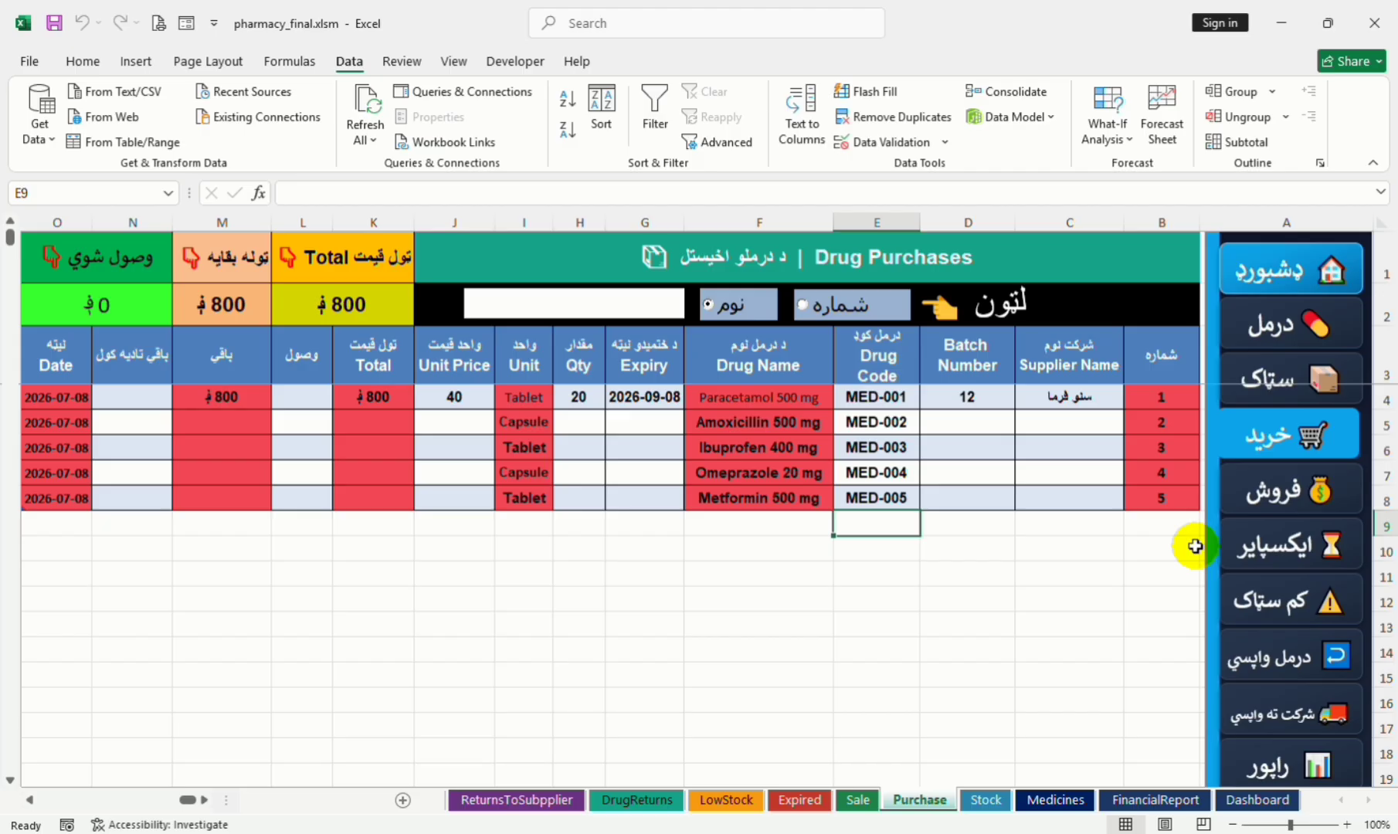
{"action": "type", "text": "MED-006"}
{"action": "key", "text": "Return"}
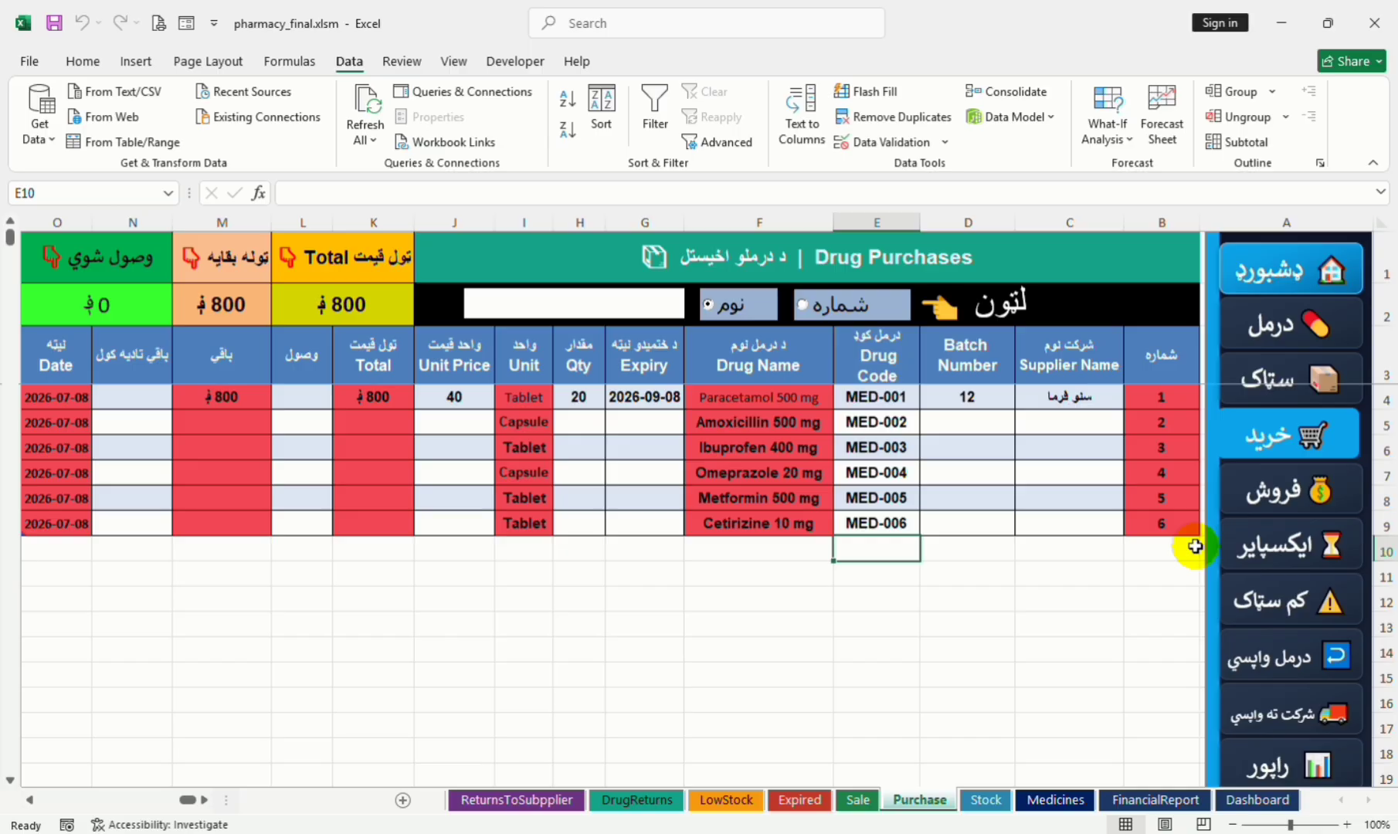
{"action": "type", "text": "MED-007"}
{"action": "key", "text": "Return"}
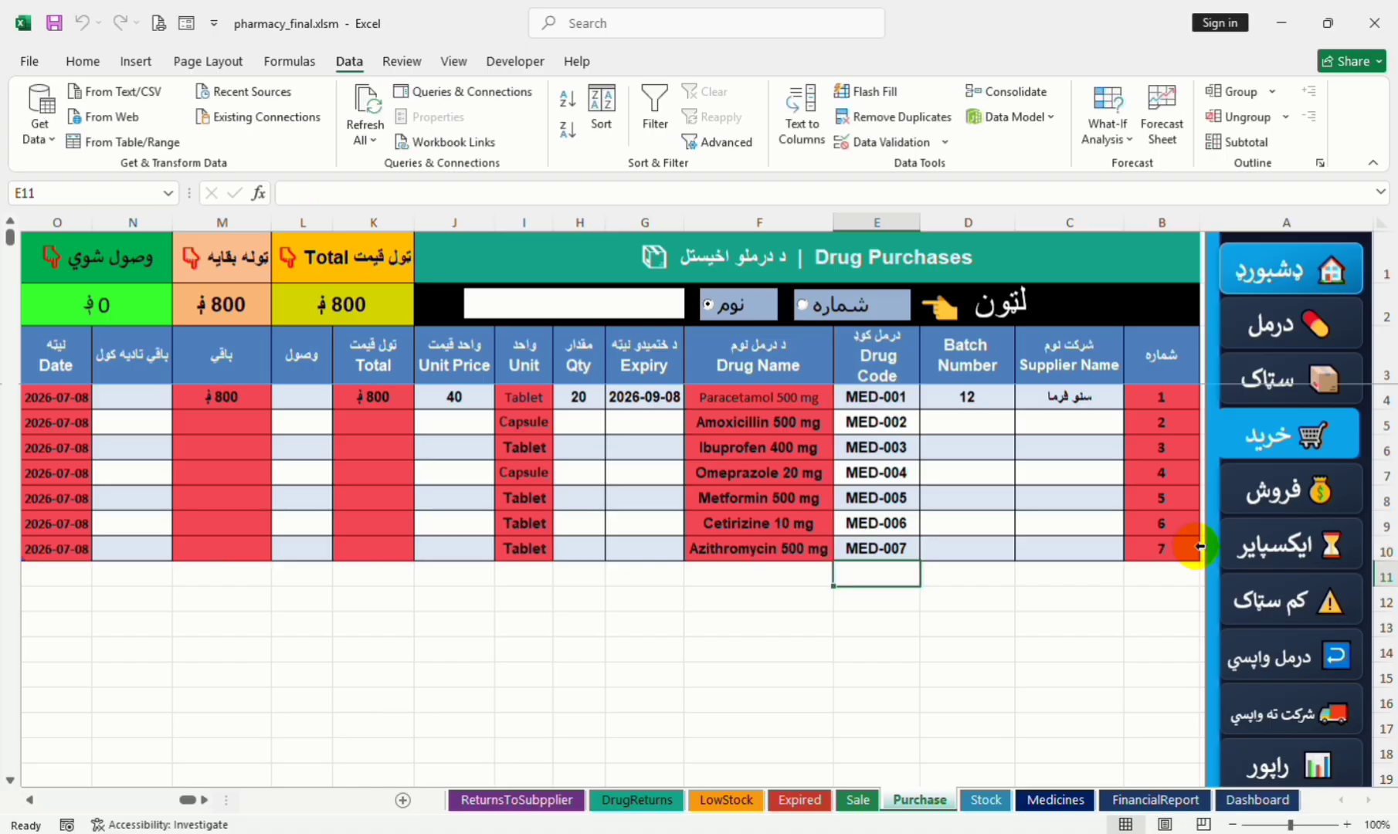
Step: Enter batch numbers 33, 34, 53, 54, 65 and 34 for purchases MED-002 through MED-007
{"action": "left_click", "coordinate": [956, 418]}
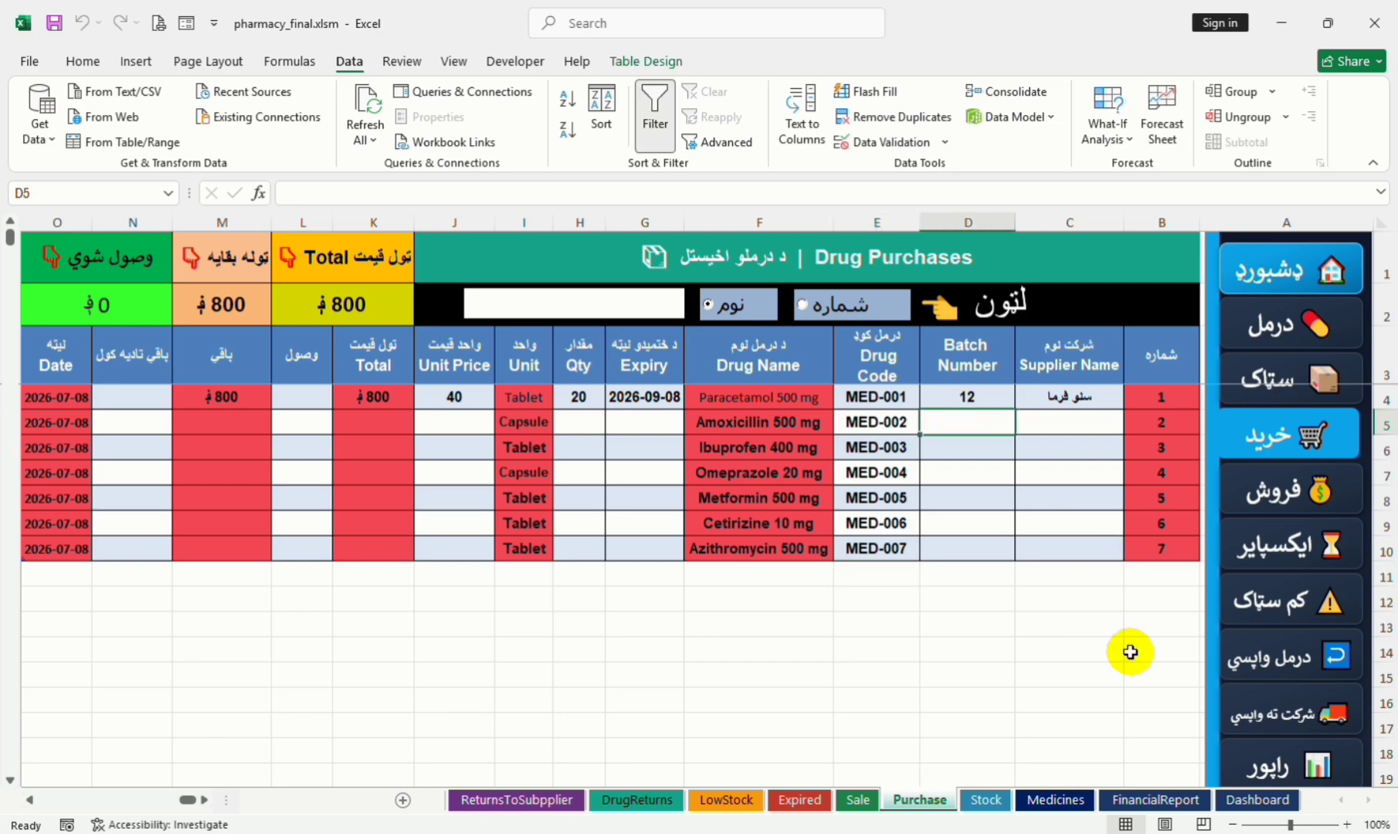
{"action": "type", "text": "33"}
{"action": "key", "text": "Return"}
{"action": "type", "text": "34"}
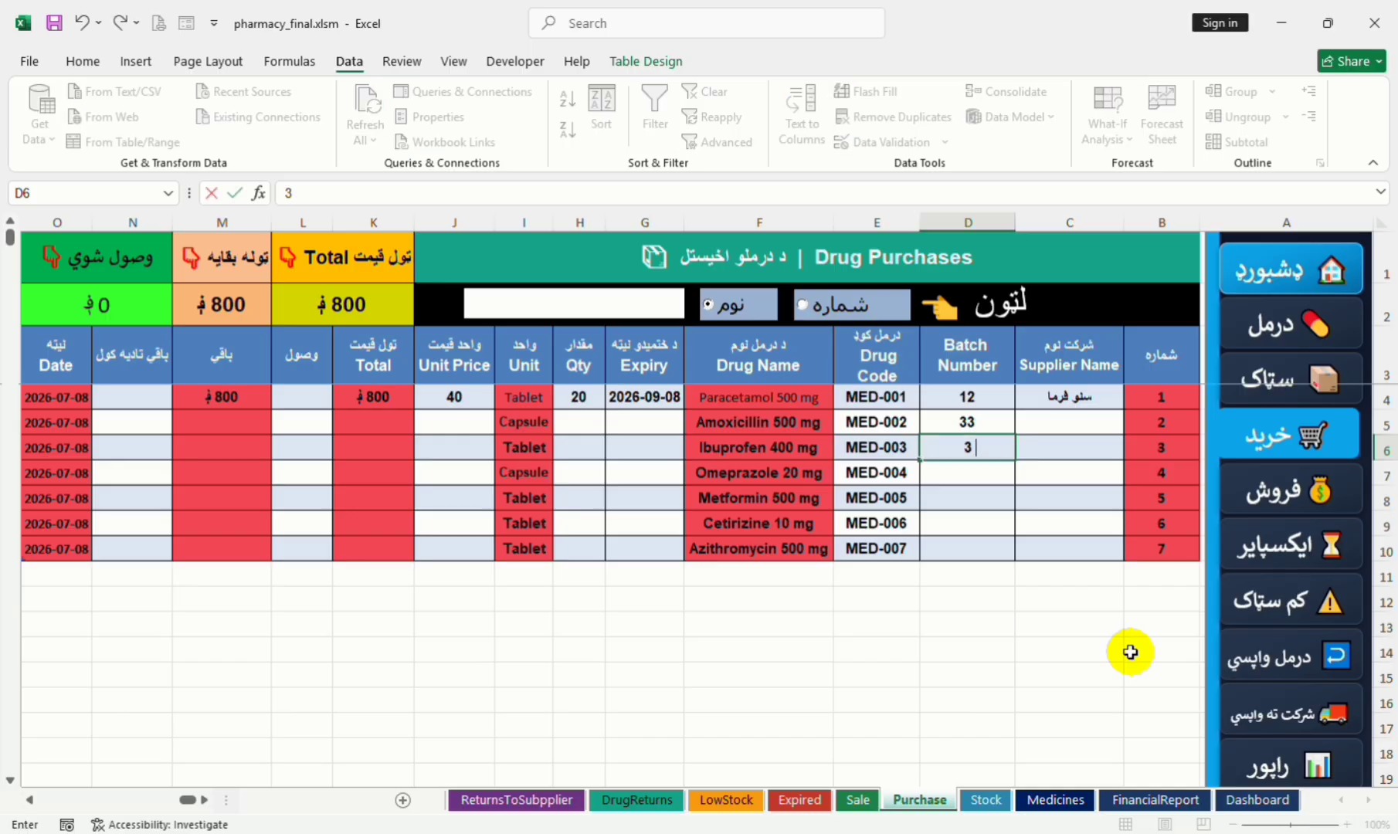
{"action": "key", "text": "Return"}
{"action": "type", "text": "53"}
{"action": "key", "text": "Return"}
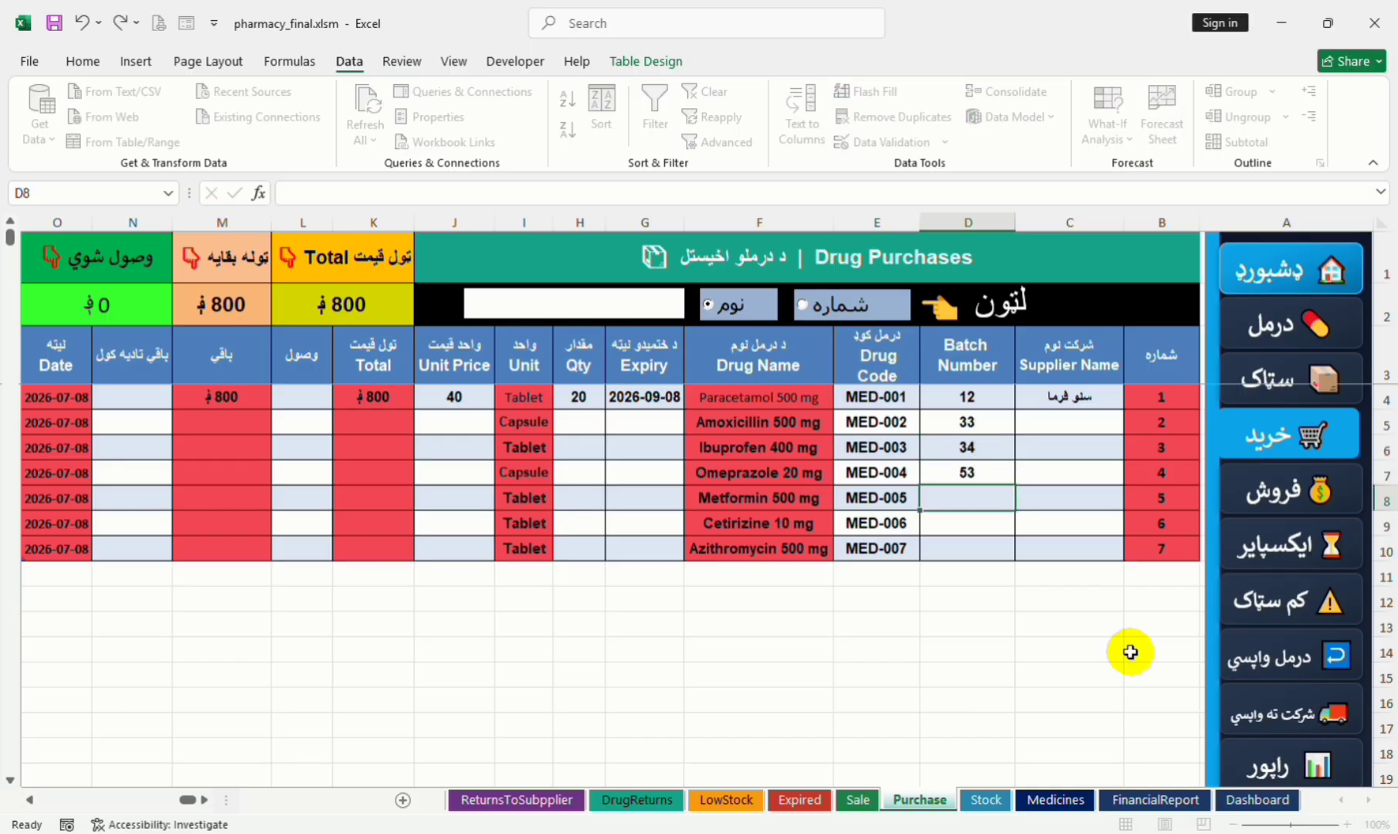
{"action": "type", "text": "54"}
{"action": "key", "text": "Return"}
{"action": "type", "text": "65"}
{"action": "key", "text": "Return"}
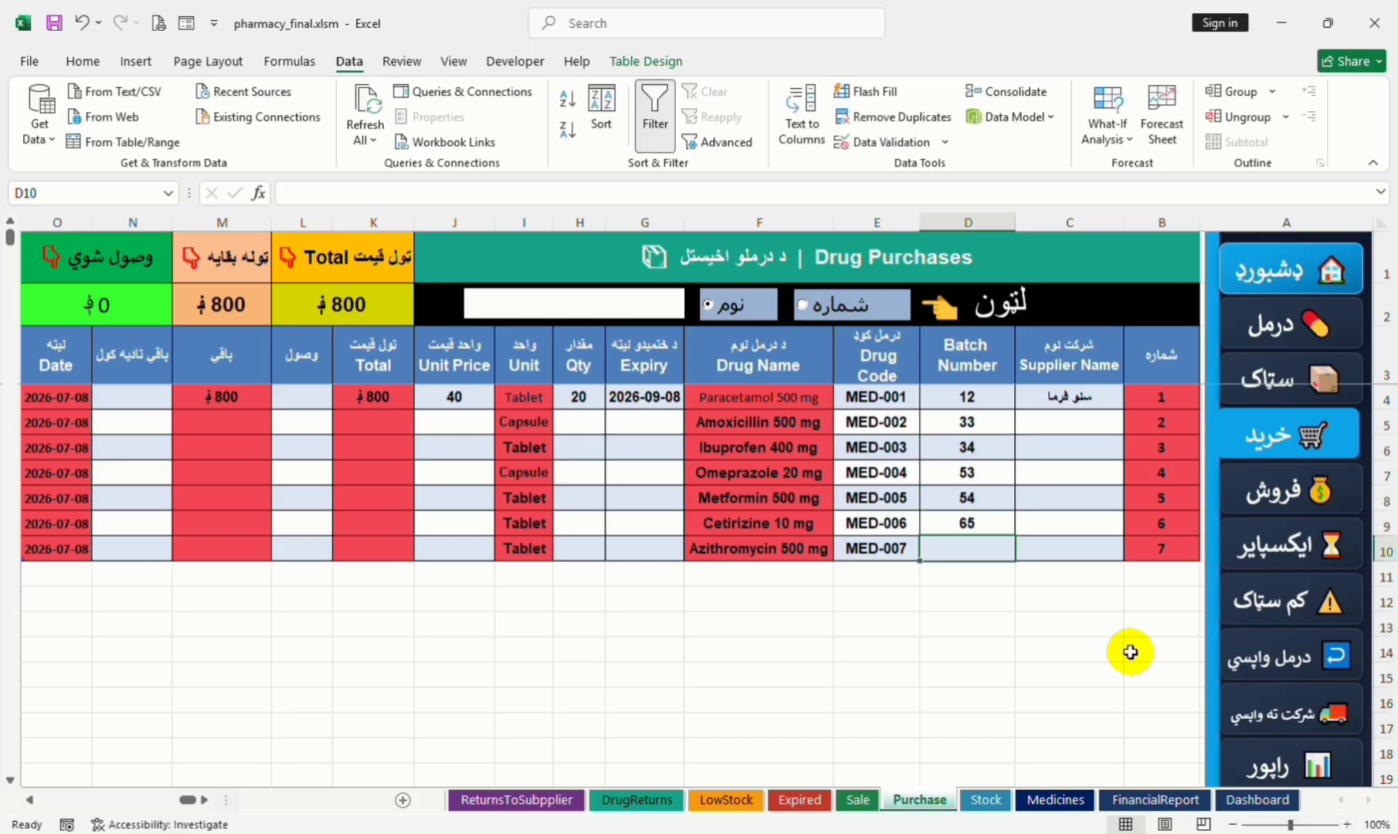
{"action": "type", "text": "34"}
{"action": "key", "text": "Return"}
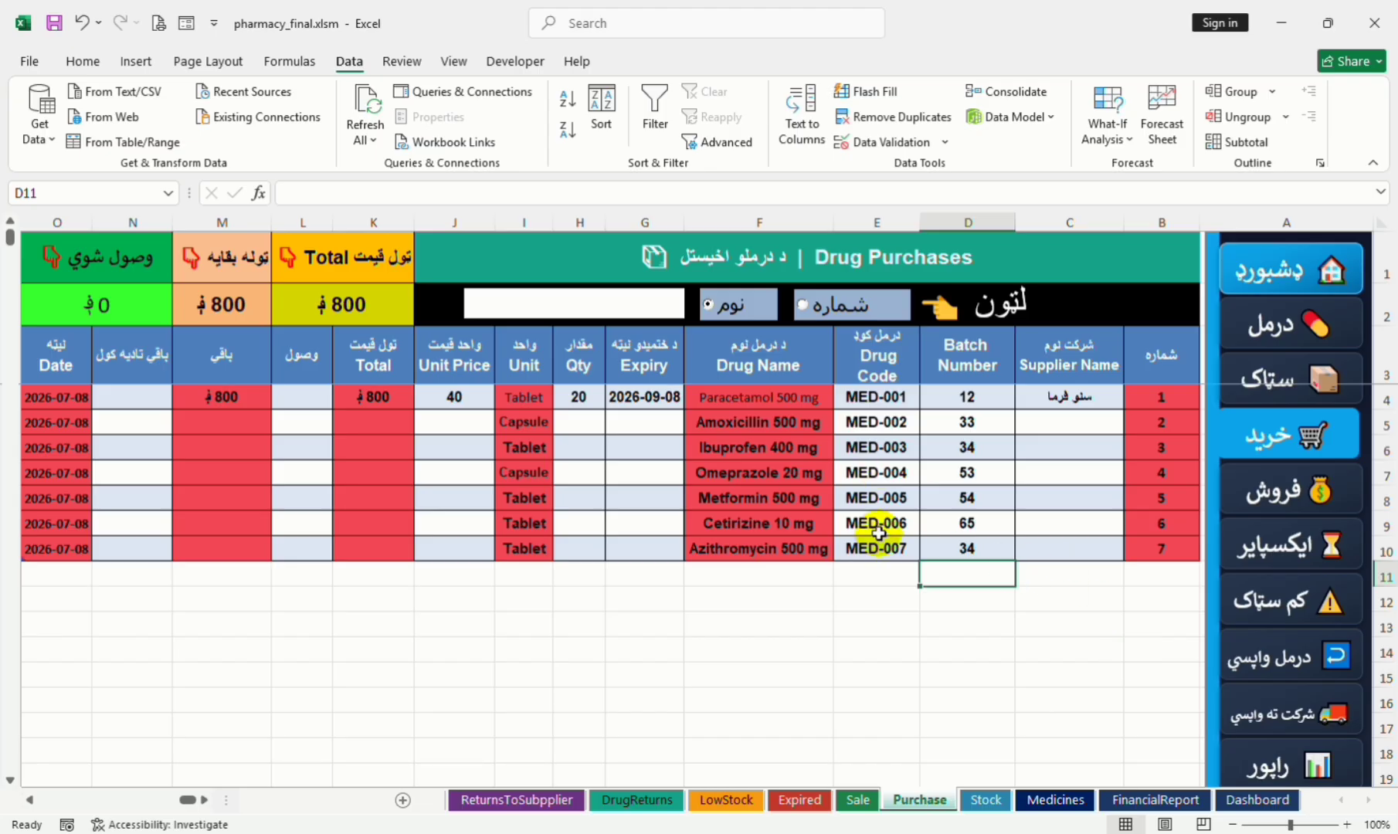
Step: Set the expiry date of the MED-002 purchase to 2026-07-01
{"action": "left_click", "coordinate": [643, 423]}
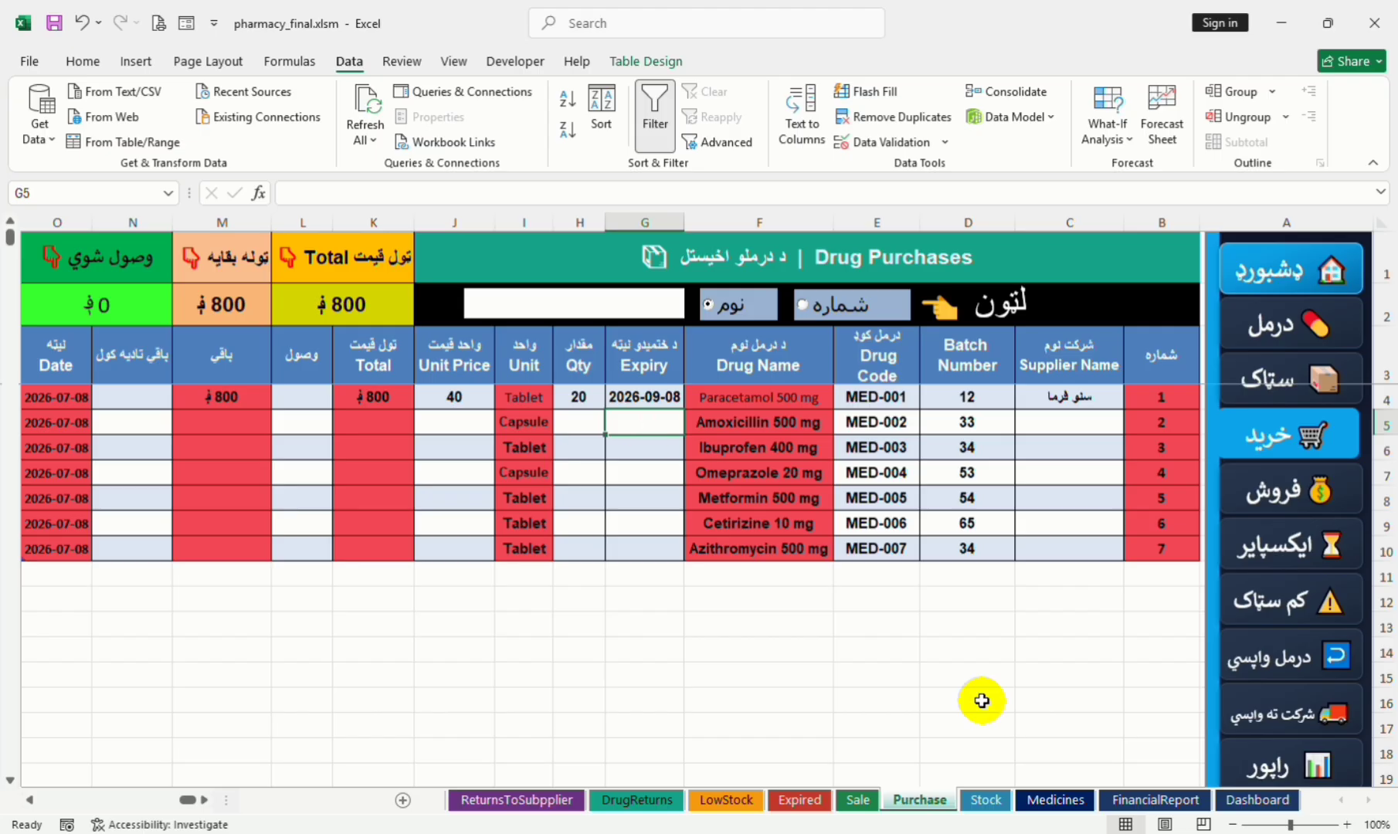
{"action": "key", "text": "ctrl+semicolon"}
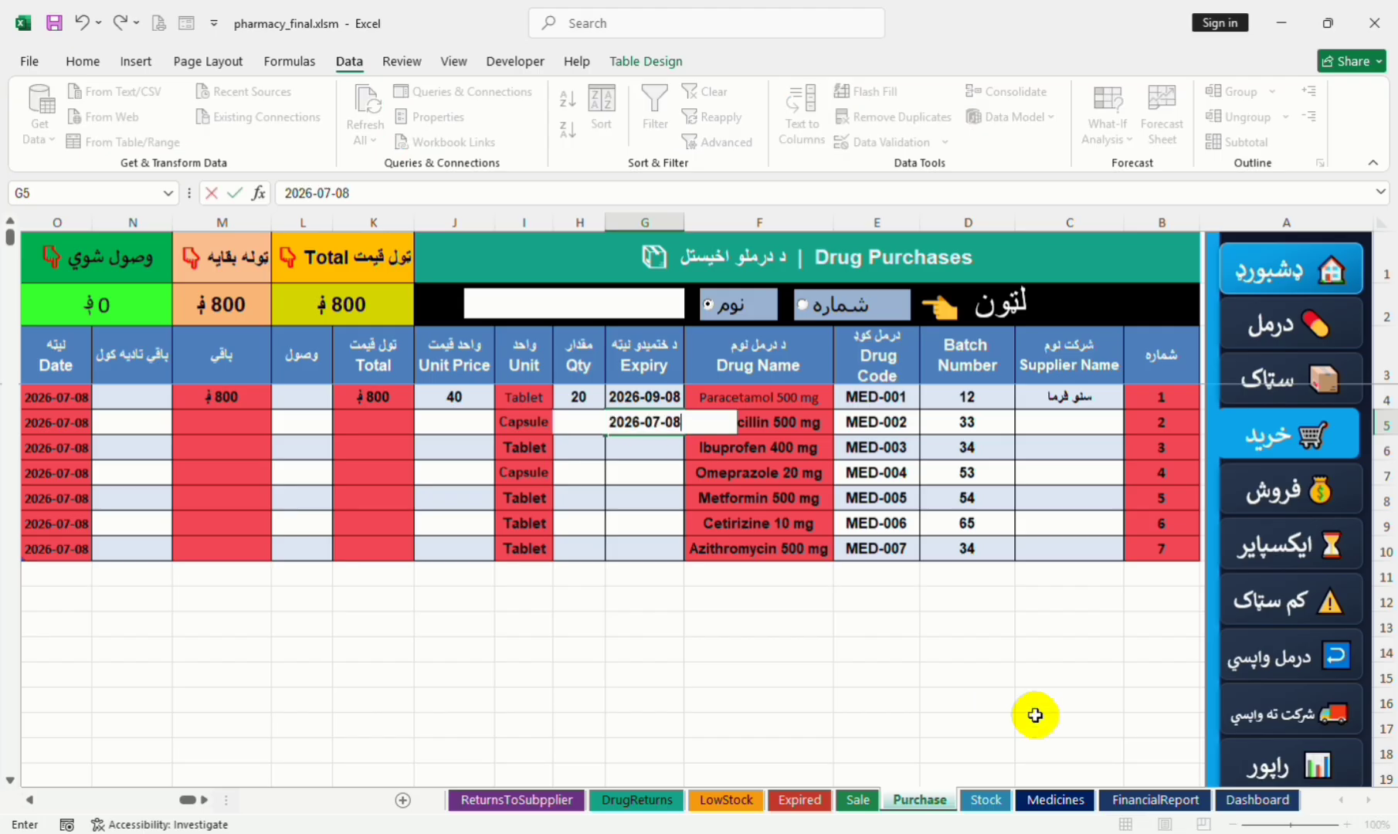
{"action": "left_click_drag", "start_coordinate": [654, 422], "coordinate": [661, 422]}
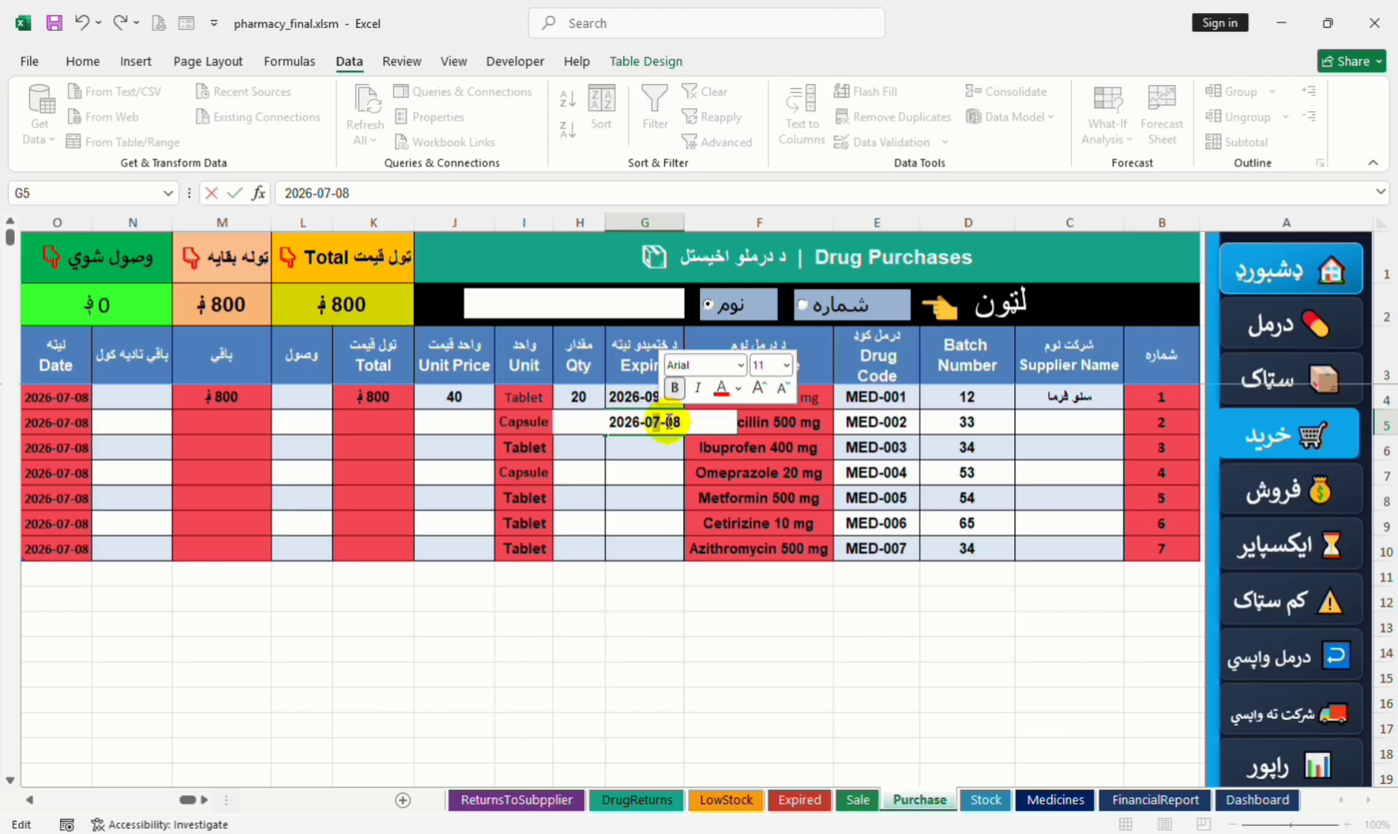
{"action": "left_click", "coordinate": [684, 422]}
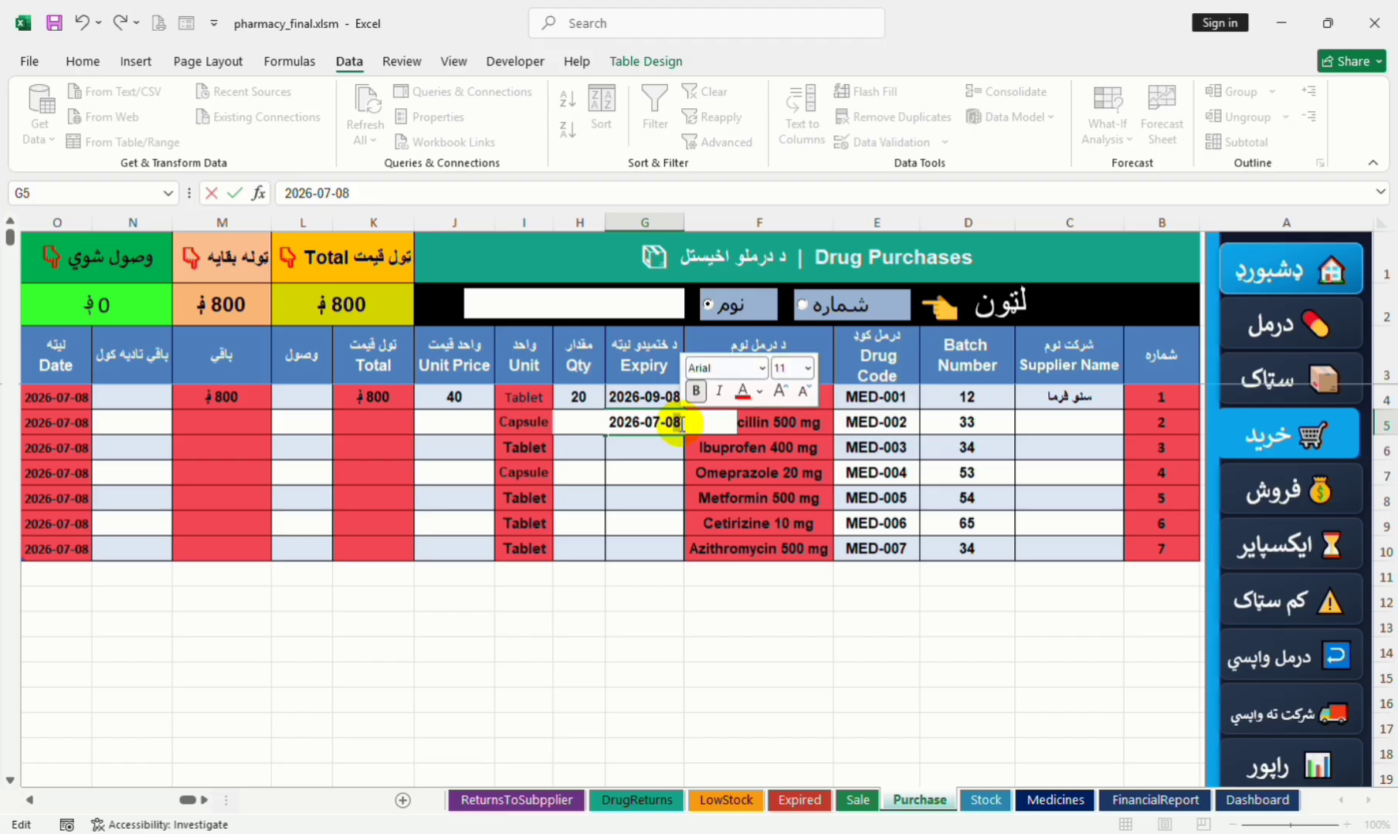
{"action": "type", "text": "1"}
{"action": "key", "text": "Return"}
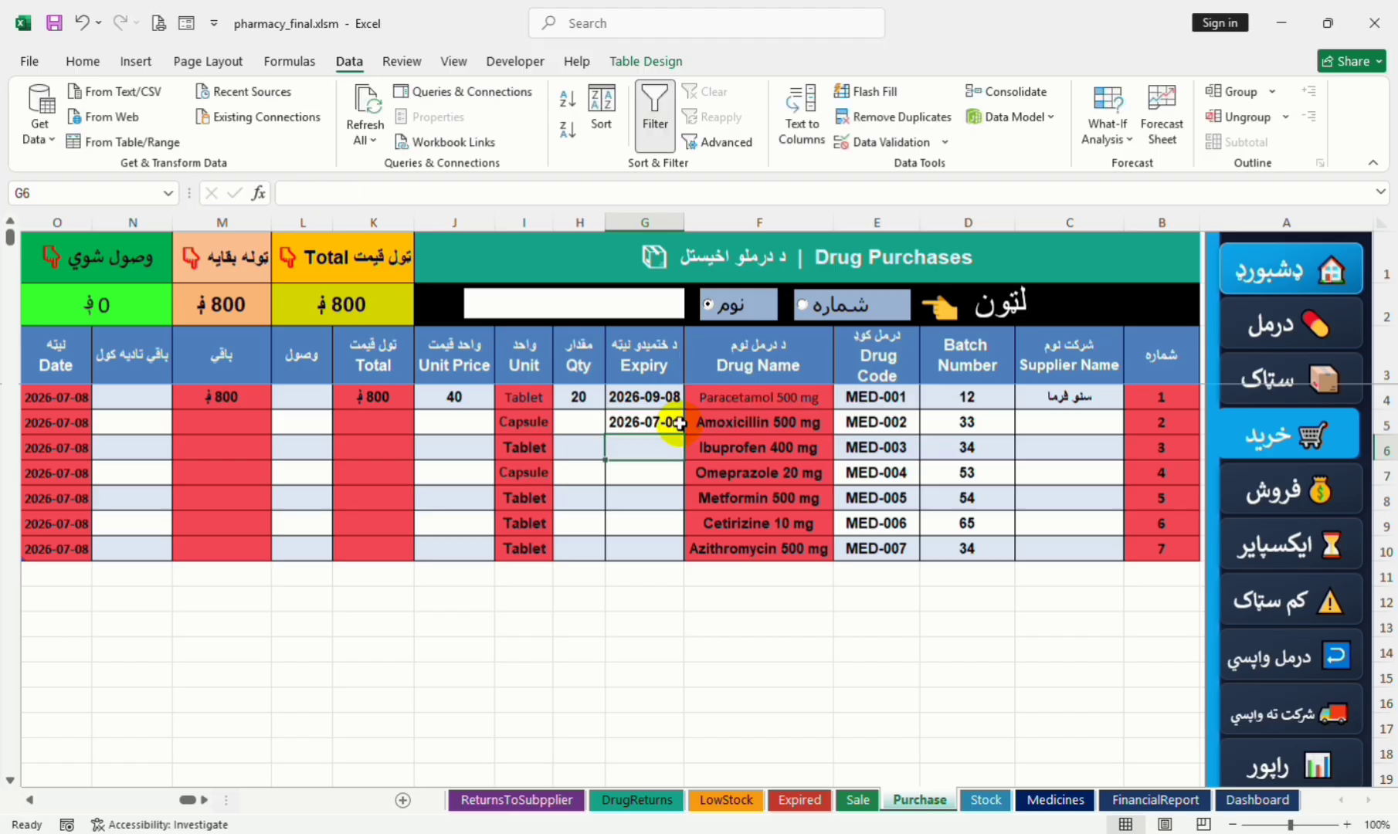
Step: Enter the current date, 2026-07-08, as the expiry date of purchases MED-003 through MED-007
{"action": "key", "text": "ctrl+semicolon"}
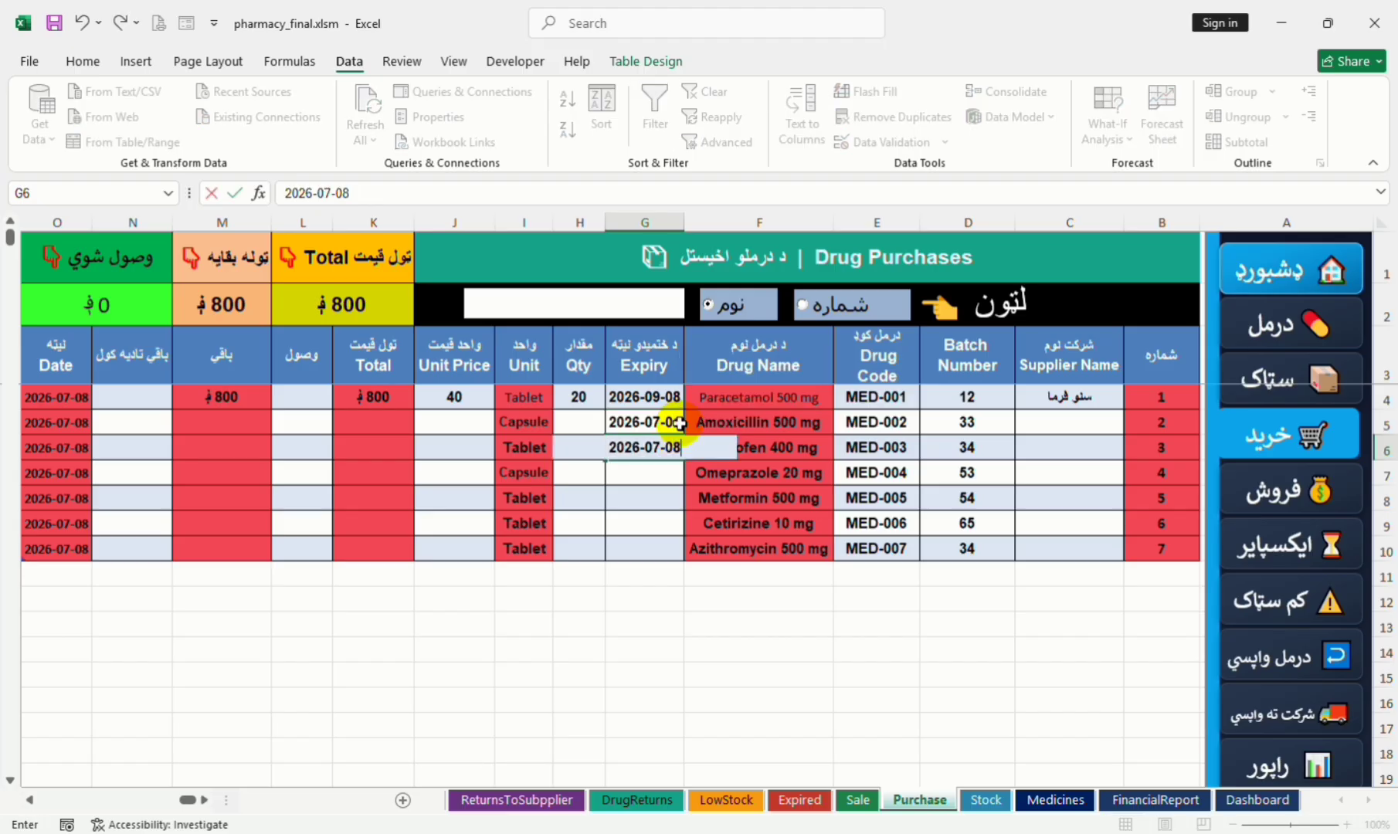
{"action": "left_click", "coordinate": [625, 480]}
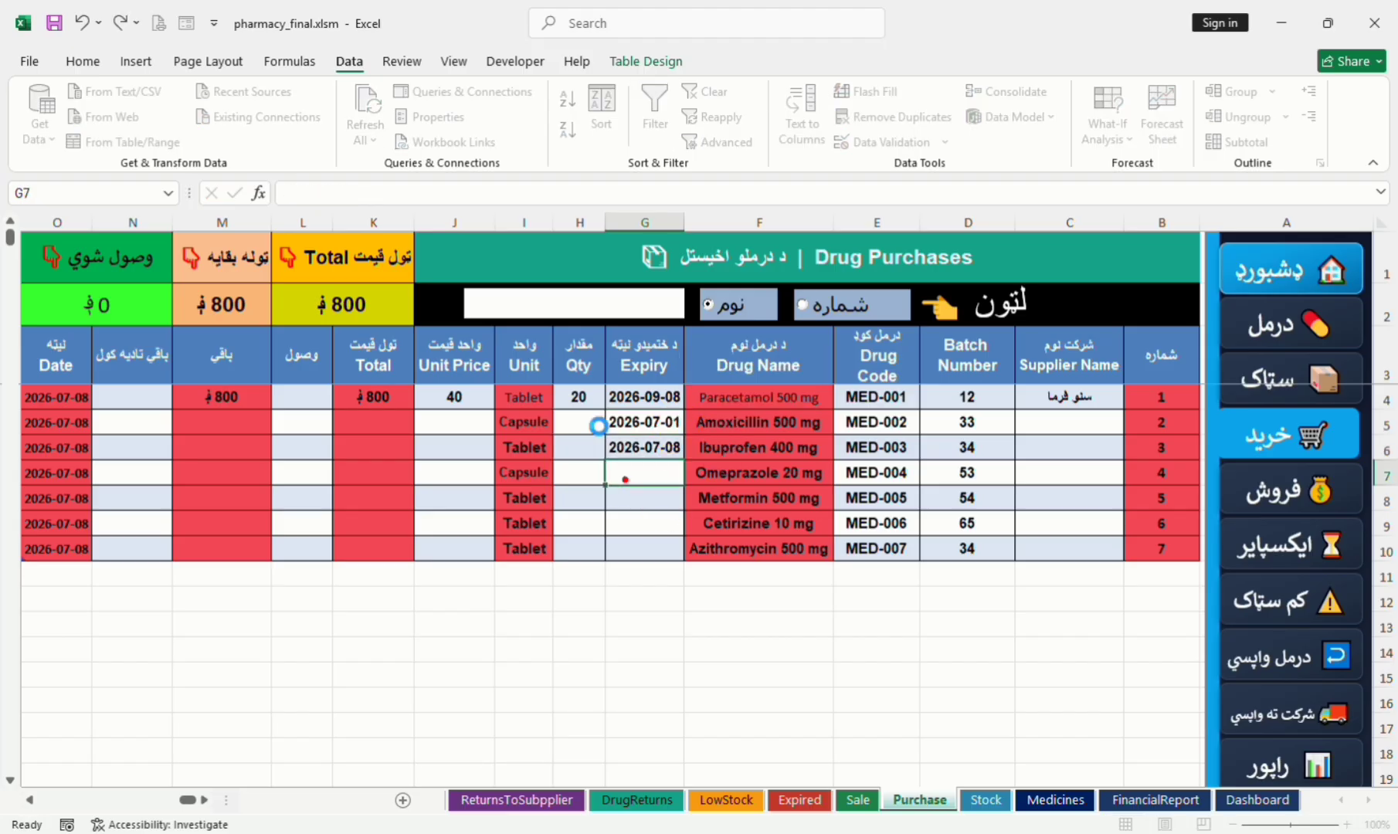
{"action": "left_click", "coordinate": [660, 448]}
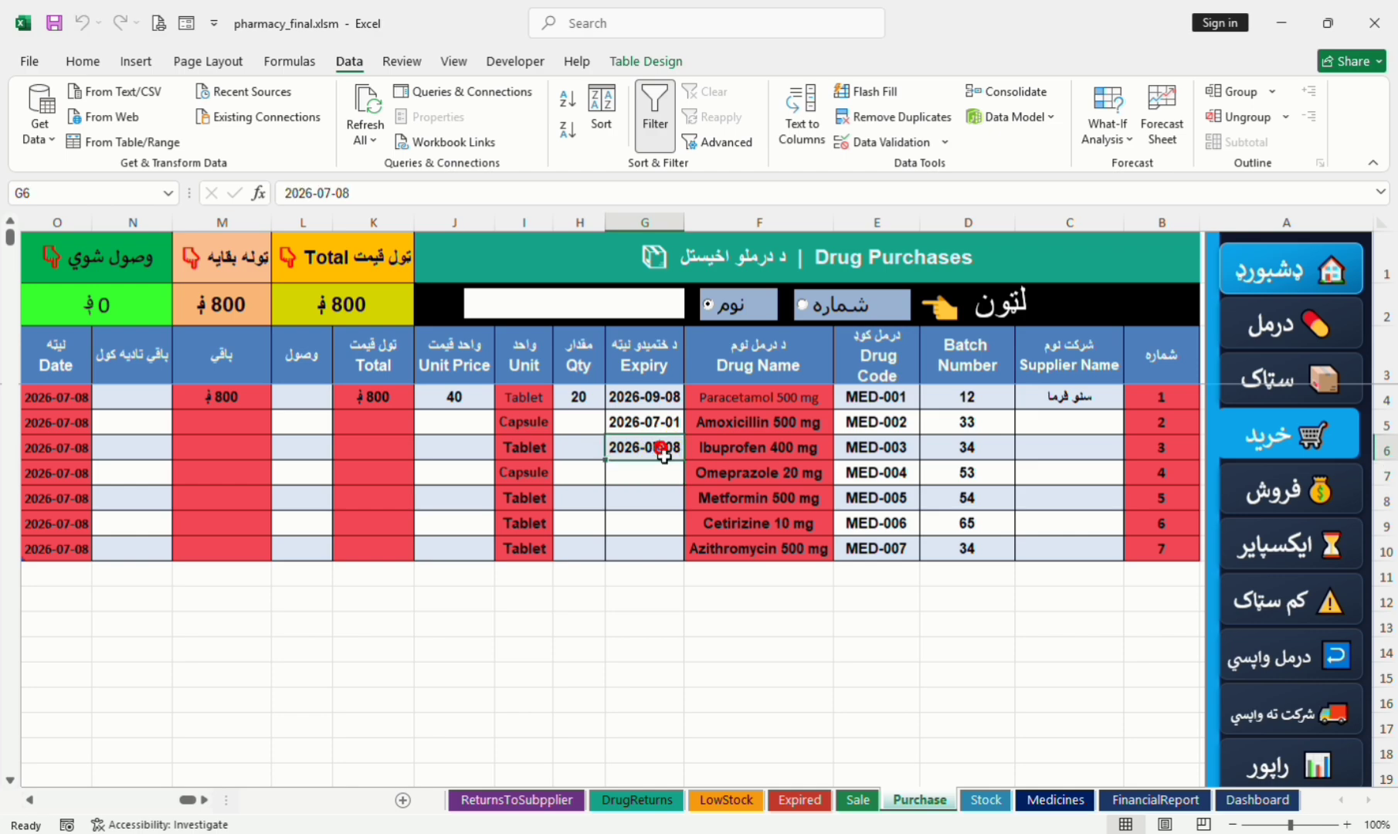
{"action": "left_click_drag", "start_coordinate": [641, 478], "coordinate": [630, 546]}
{"action": "key", "text": "ctrl+semicolon"}
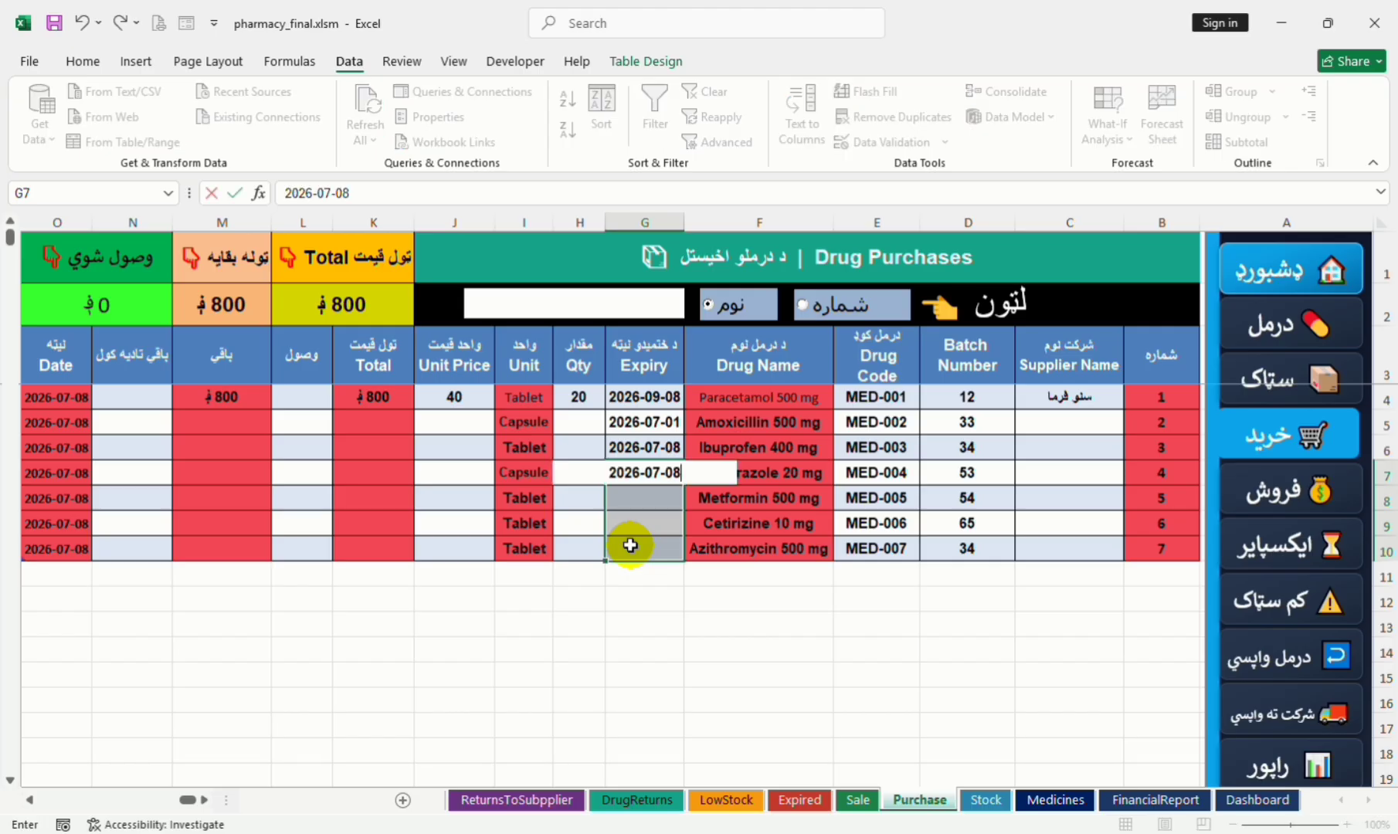
{"action": "key", "text": "ctrl+Return"}
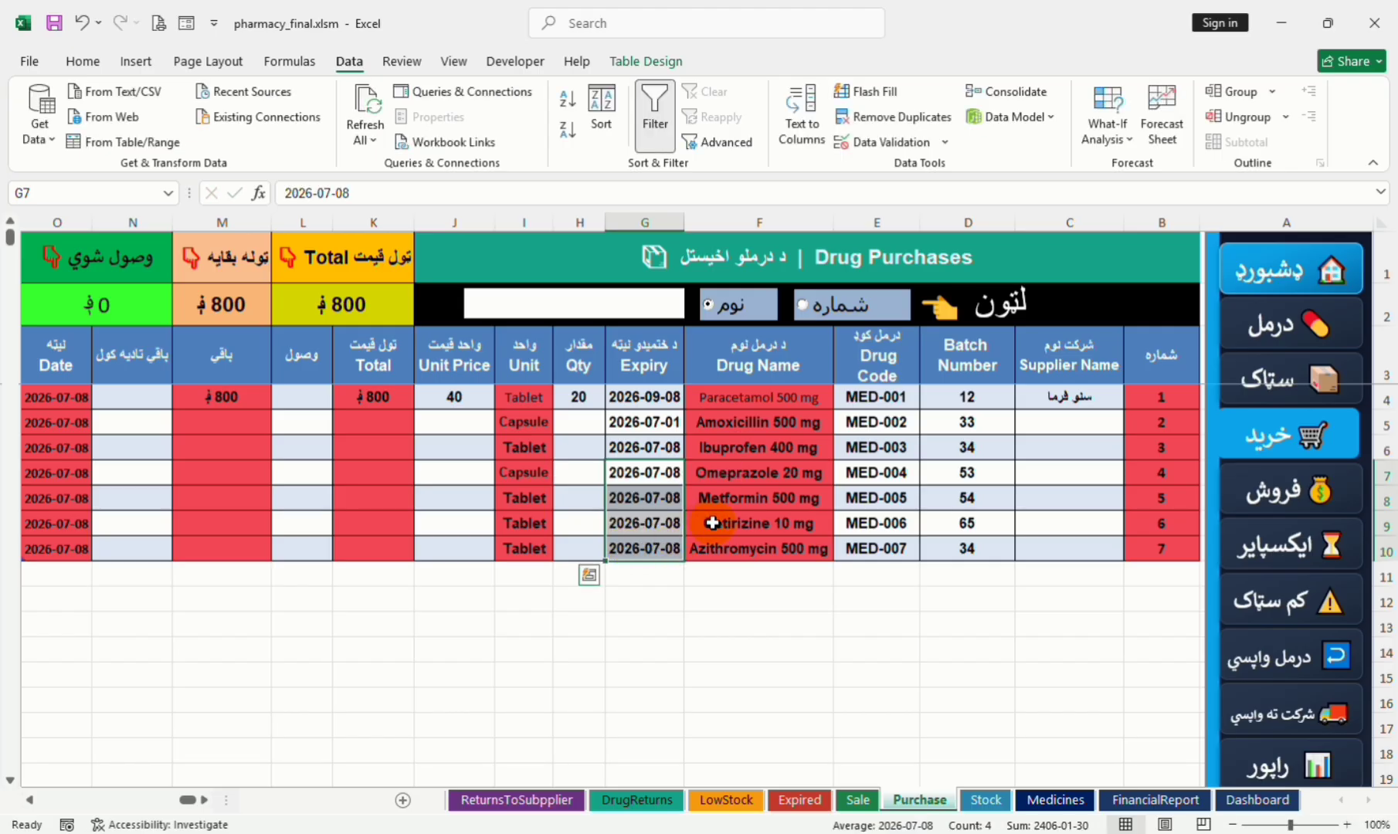
Step: Change the expiry date of the MED-003 purchase to 2026-07-09
{"action": "double_click", "coordinate": [674, 448]}
{"action": "left_click_drag", "start_coordinate": [684, 448], "coordinate": [674, 448]}
{"action": "type", "text": "6"}
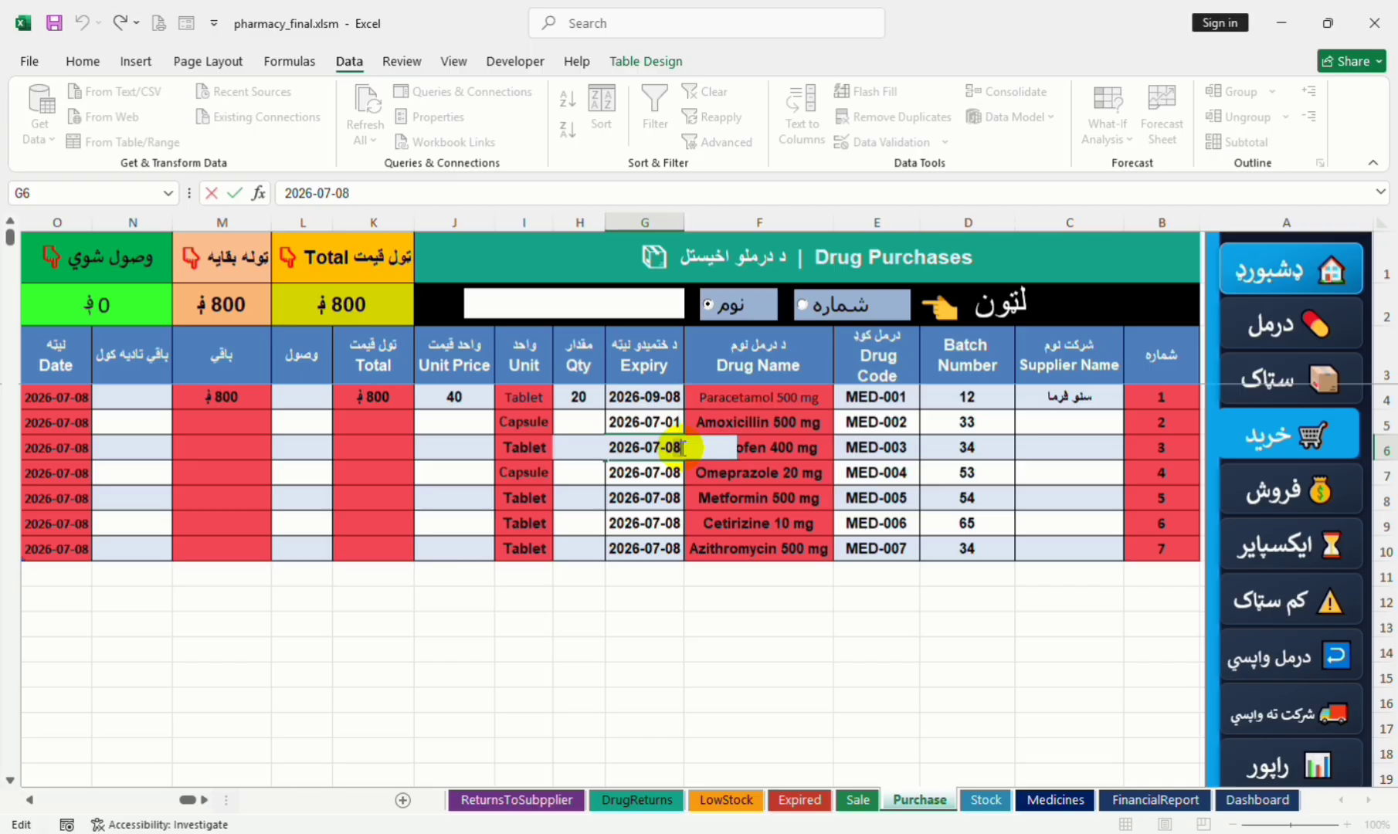
{"action": "key", "text": "BackSpace"}
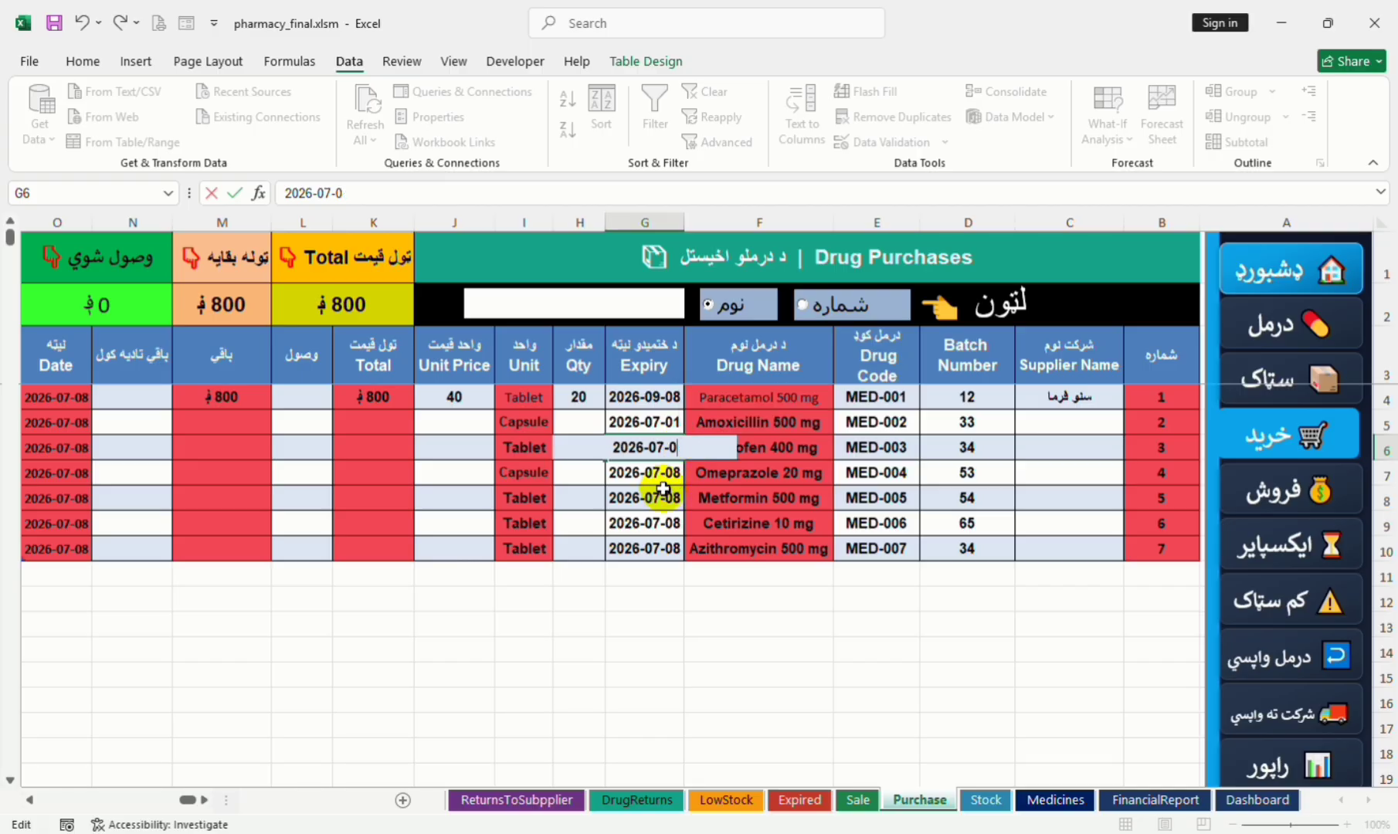
{"action": "type", "text": "9"}
{"action": "left_click", "coordinate": [662, 484]}
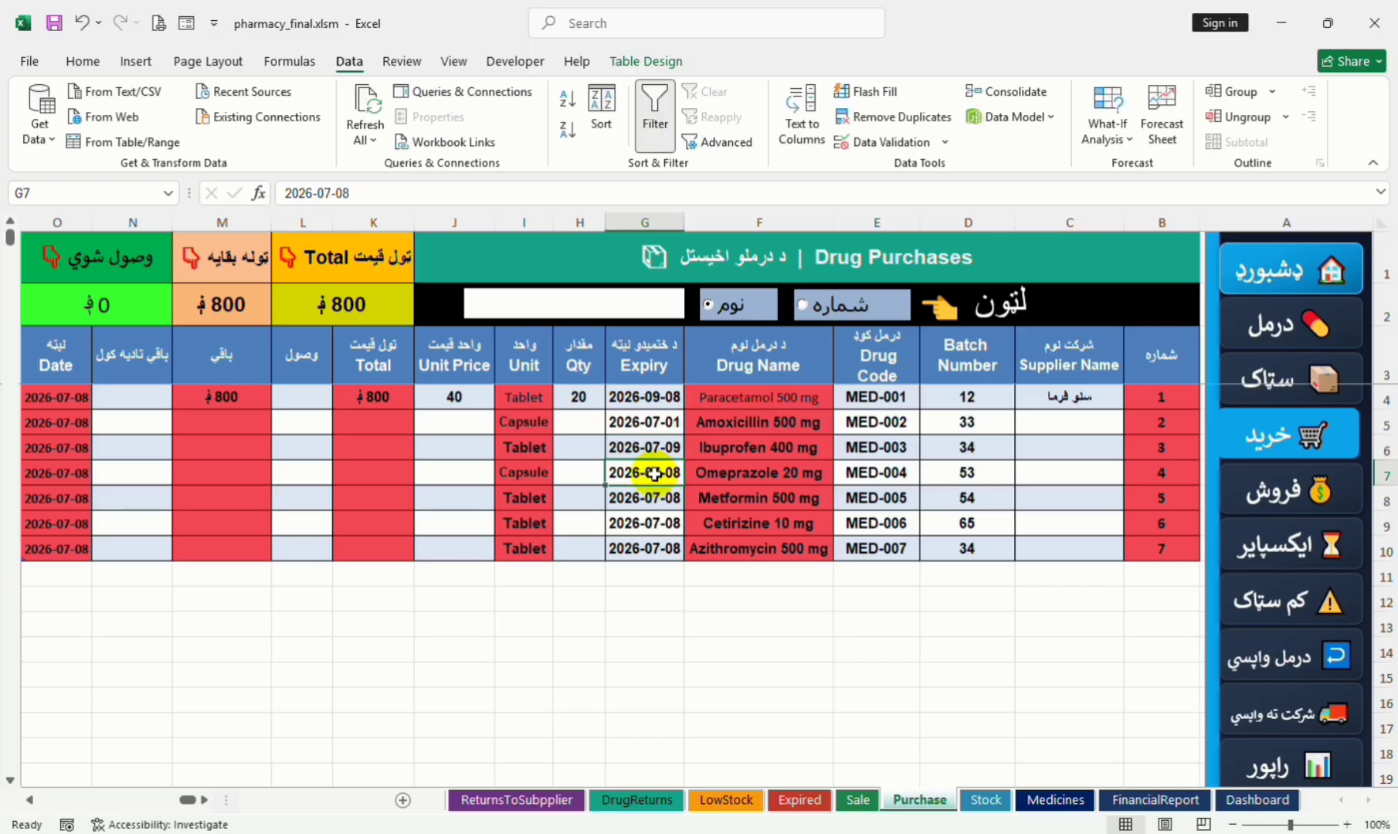
Step: Change the expiry dates of the MED-004 and MED-005 purchases to 2026-11-08 and 2026-12-08
{"action": "double_click", "coordinate": [657, 473]}
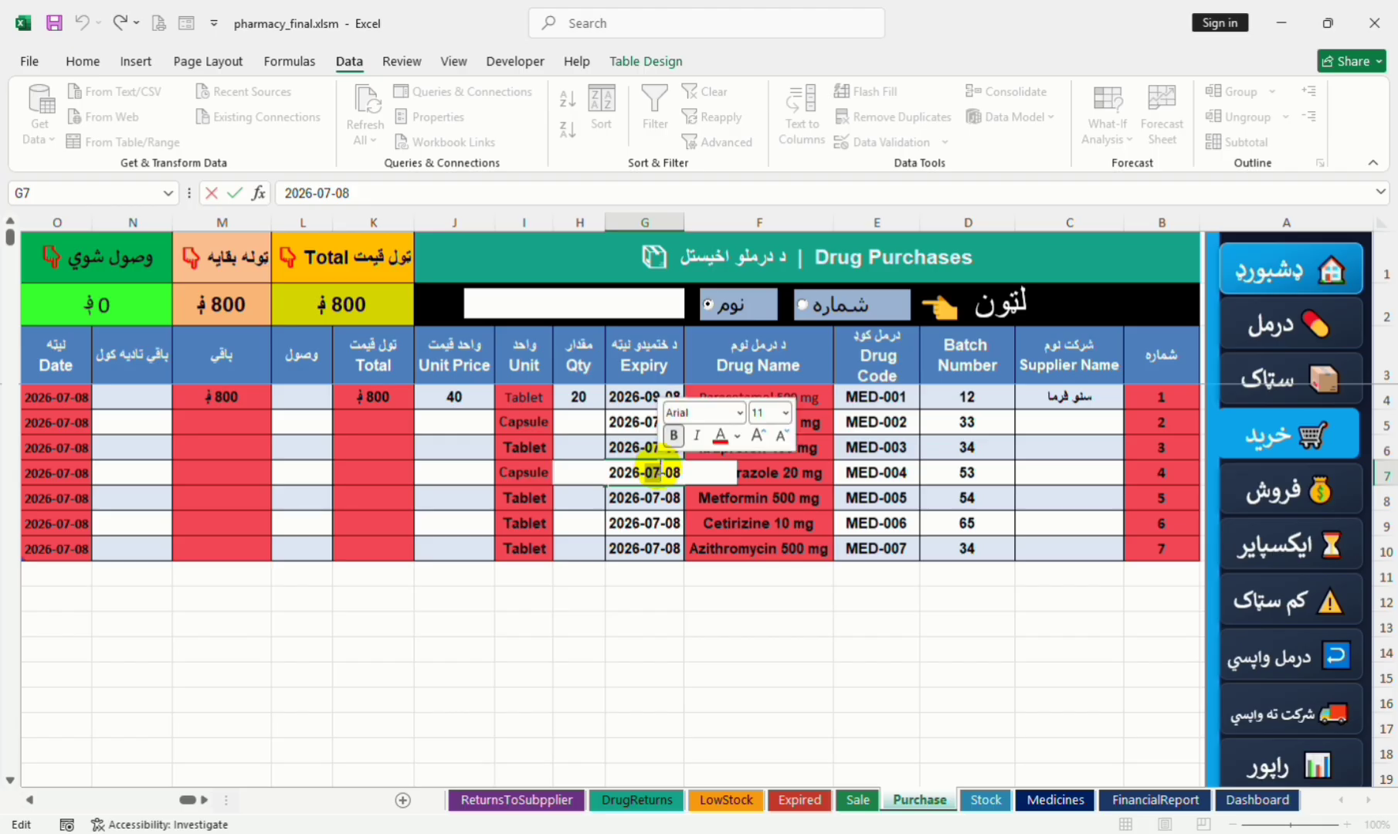
{"action": "type", "text": "11"}
{"action": "left_click", "coordinate": [636, 501]}
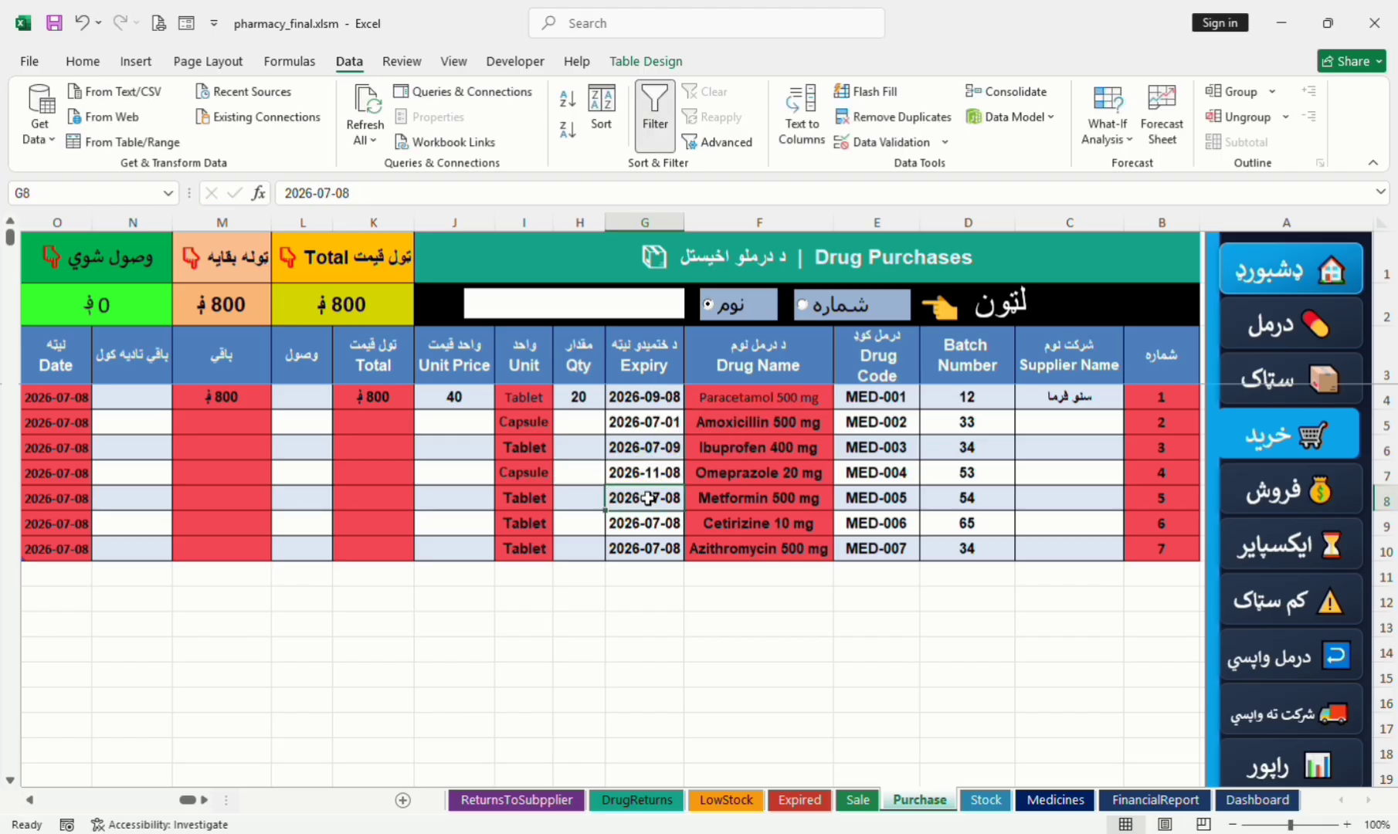
{"action": "double_click", "coordinate": [655, 499]}
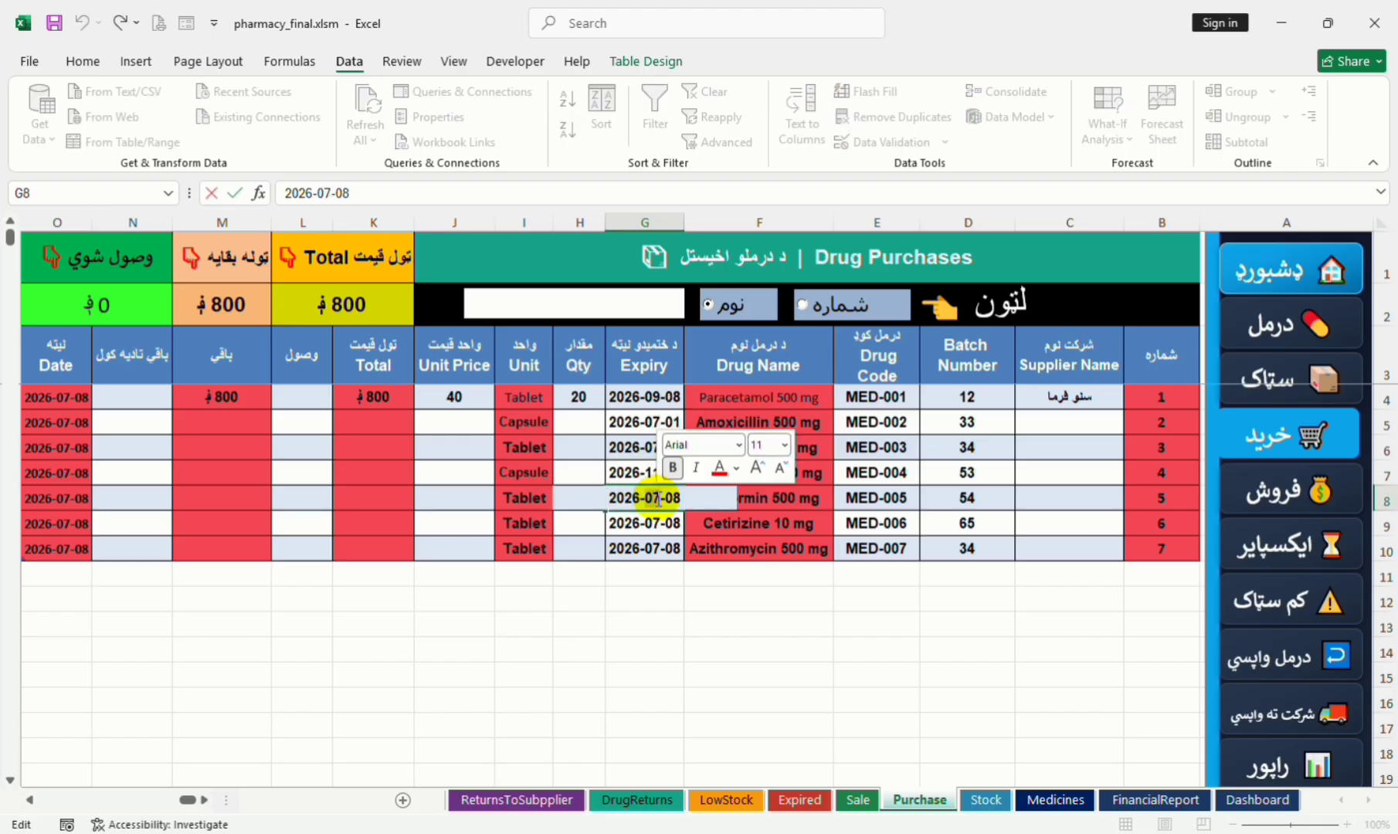
{"action": "type", "text": "12"}
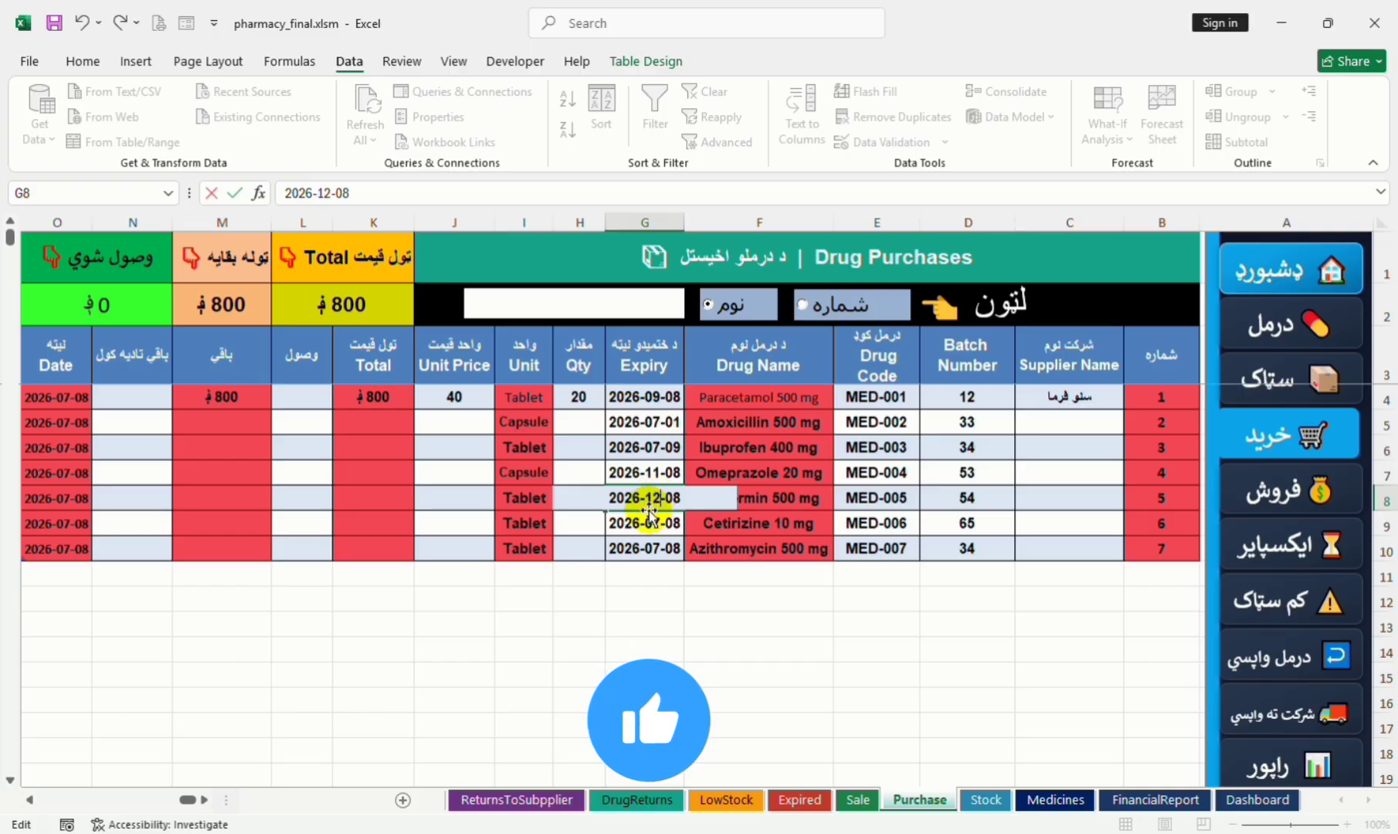
Step: Change the expiry dates of the MED-006 and MED-007 purchases to 2027-07-08 and 2027-04-08
{"action": "left_click", "coordinate": [637, 523]}
{"action": "double_click", "coordinate": [636, 523]}
{"action": "double_click", "coordinate": [632, 524]}
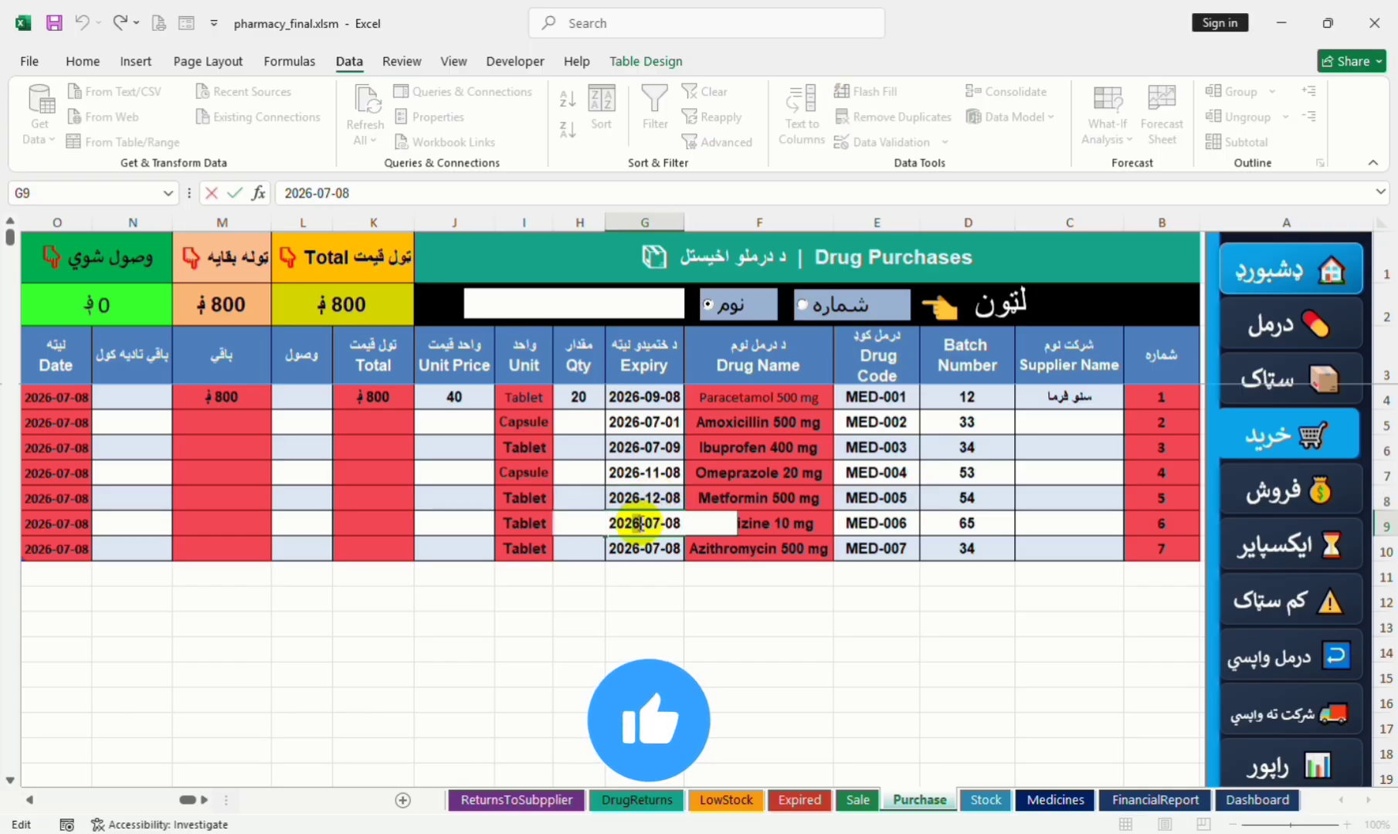
{"action": "type", "text": "2027"}
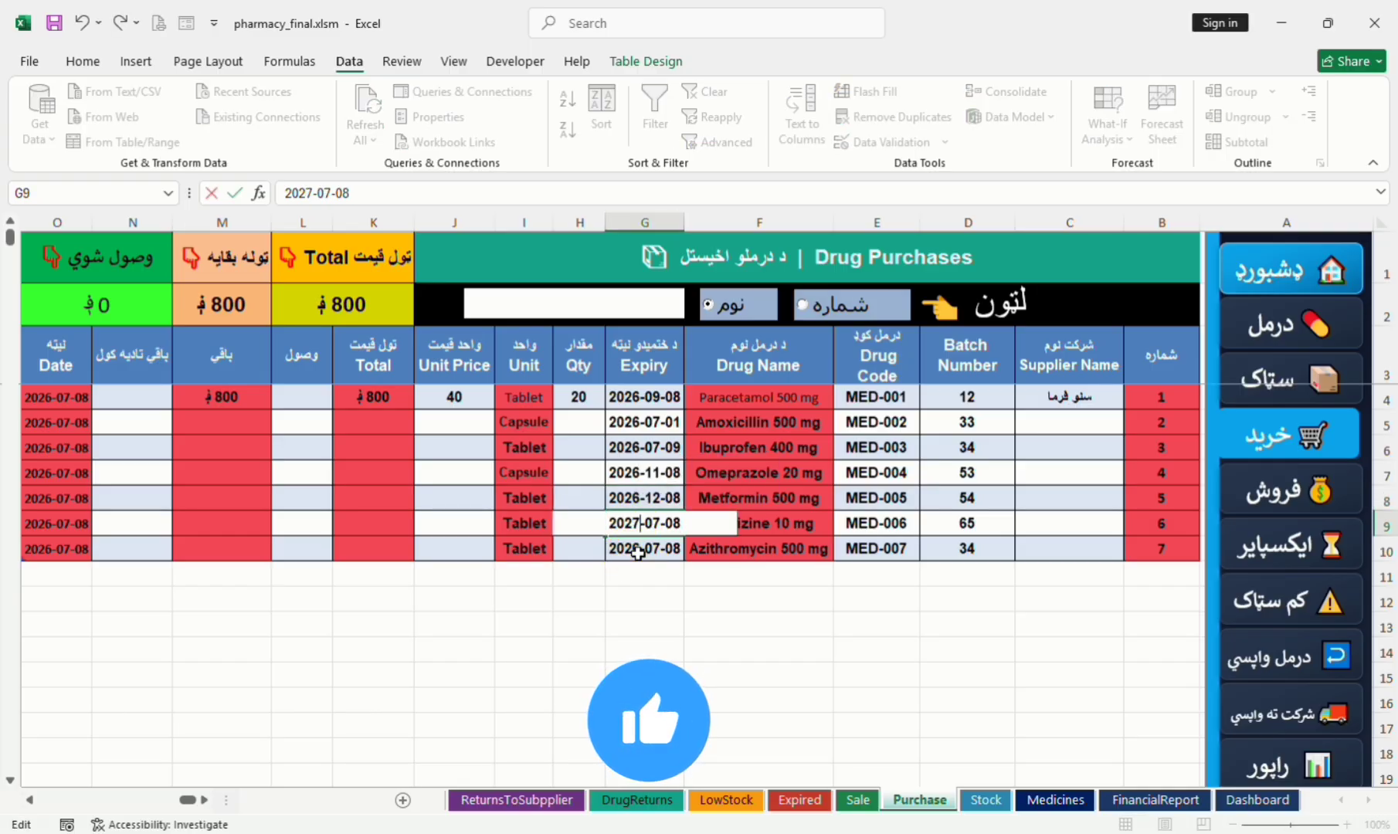
{"action": "left_click", "coordinate": [632, 548]}
{"action": "double_click", "coordinate": [632, 547]}
{"action": "double_click", "coordinate": [631, 548]}
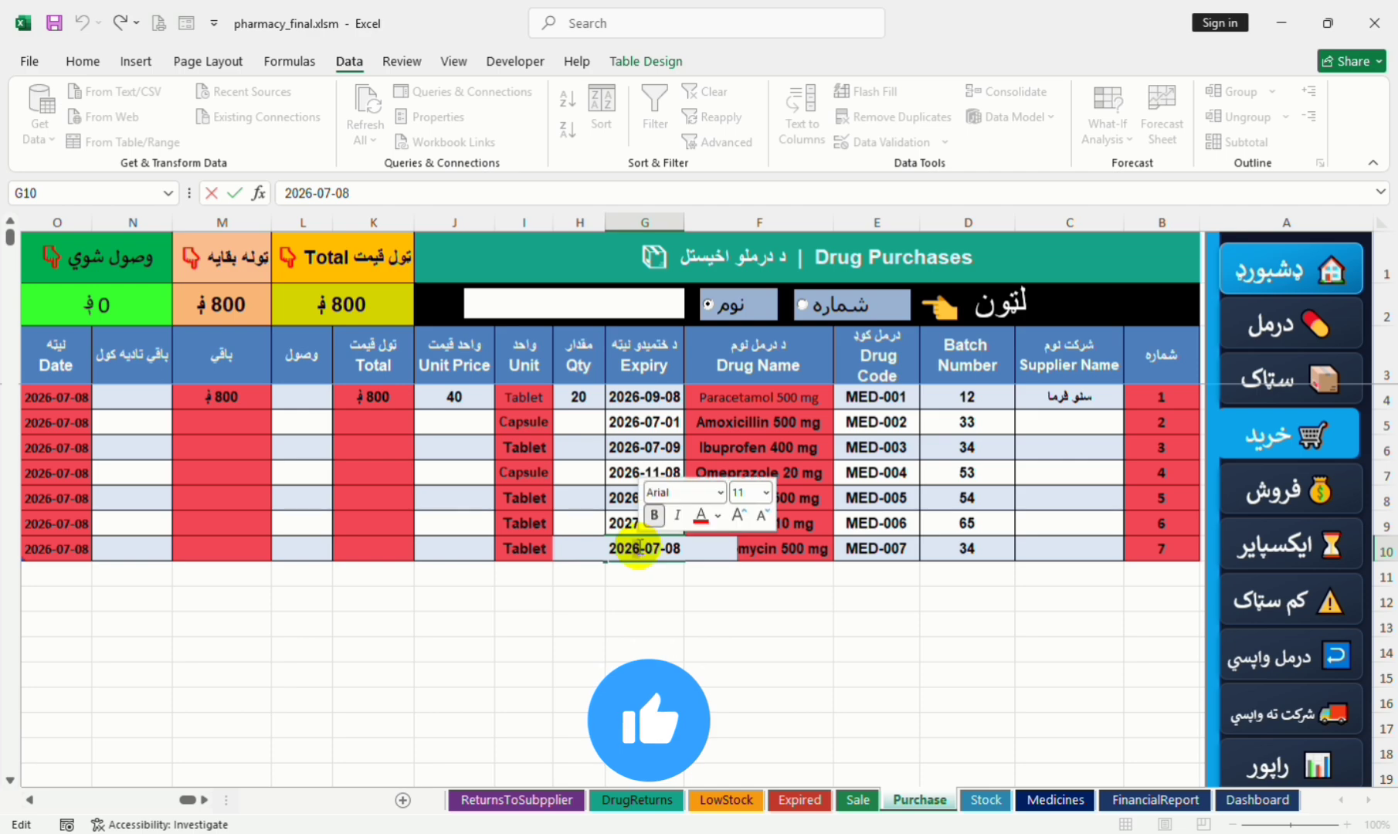
{"action": "type", "text": "2027"}
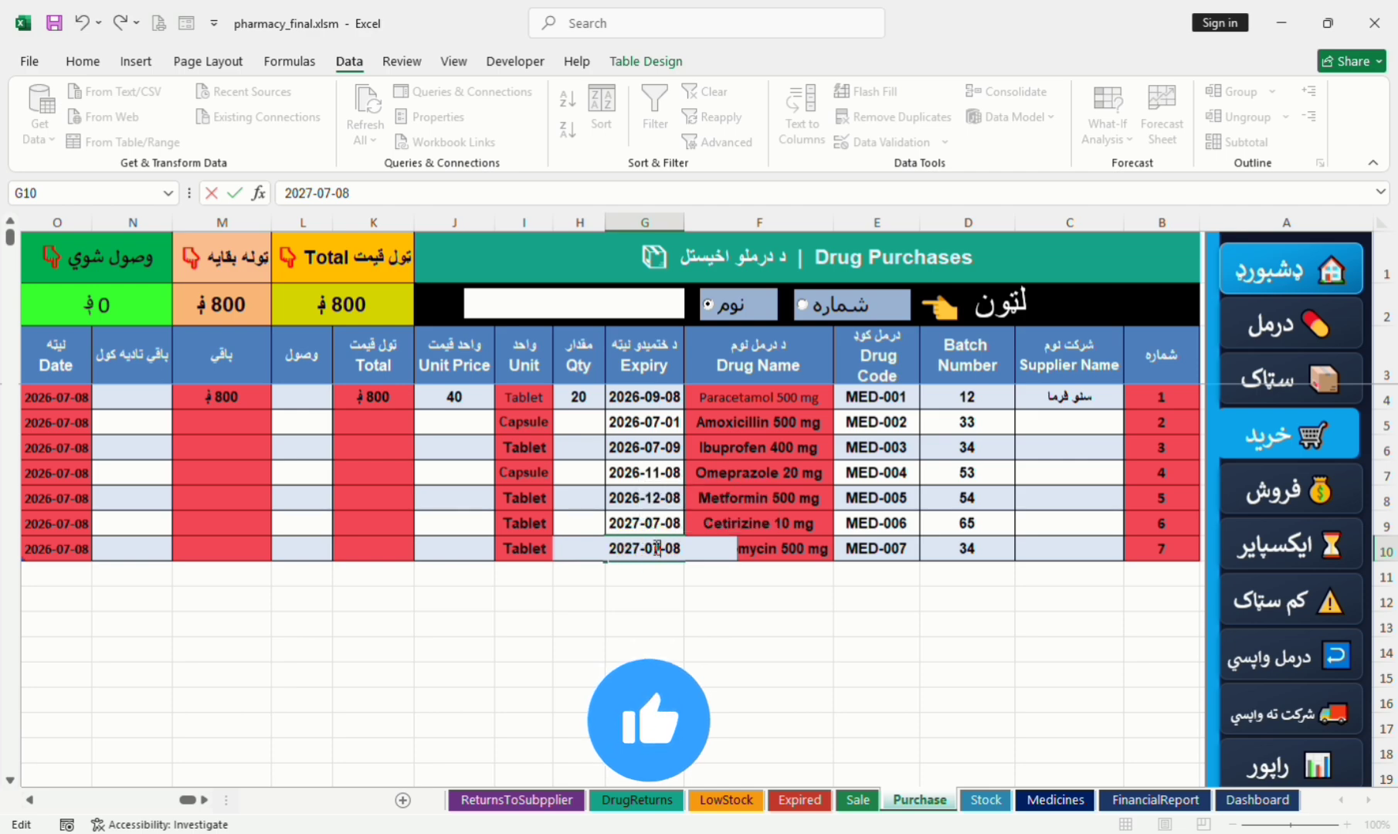
{"action": "double_click", "coordinate": [658, 548]}
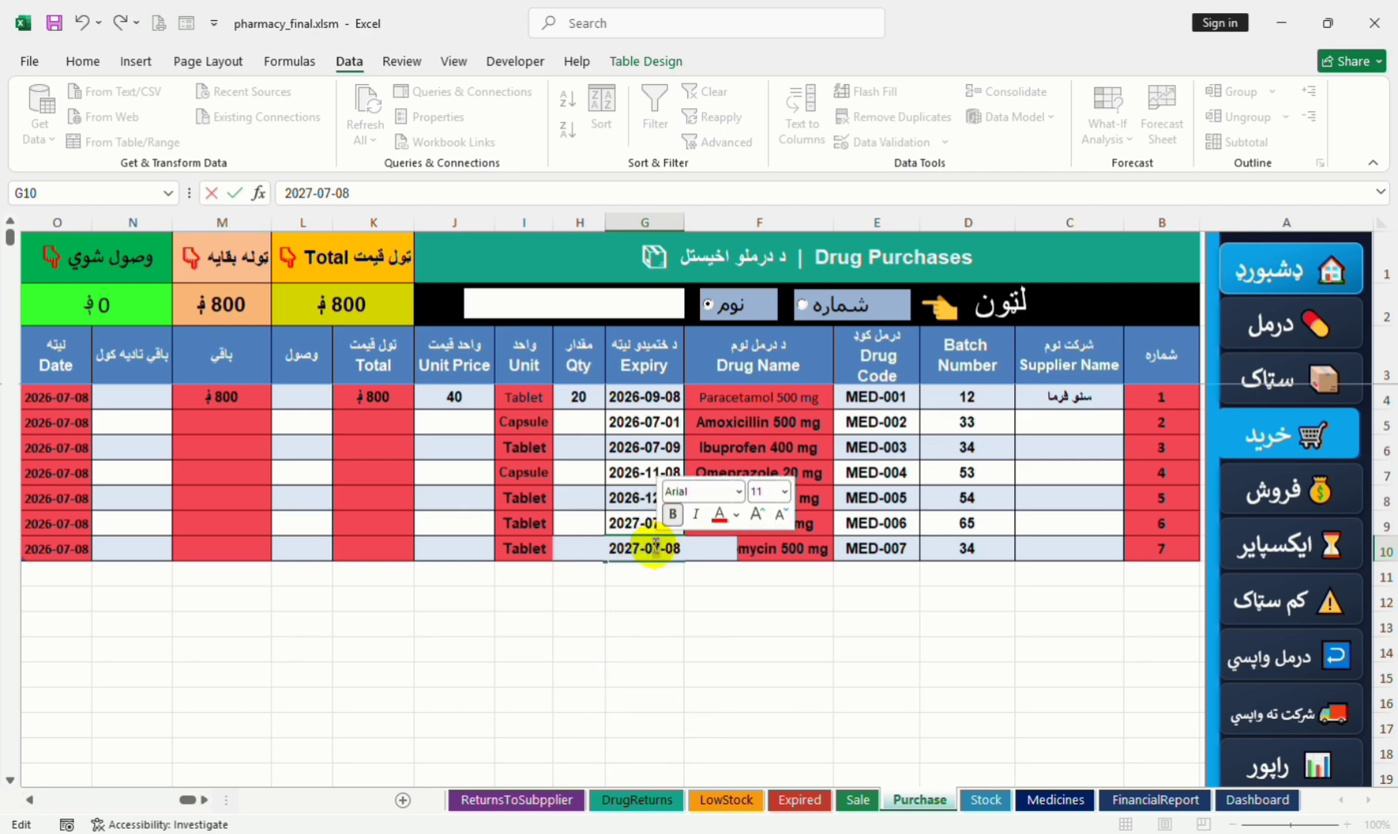
{"action": "type", "text": "04"}
Step: Enter quantities 45, 43, 23, 5, 7 and 8 for purchases MED-002 through MED-007
{"action": "left_click", "coordinate": [579, 400]}
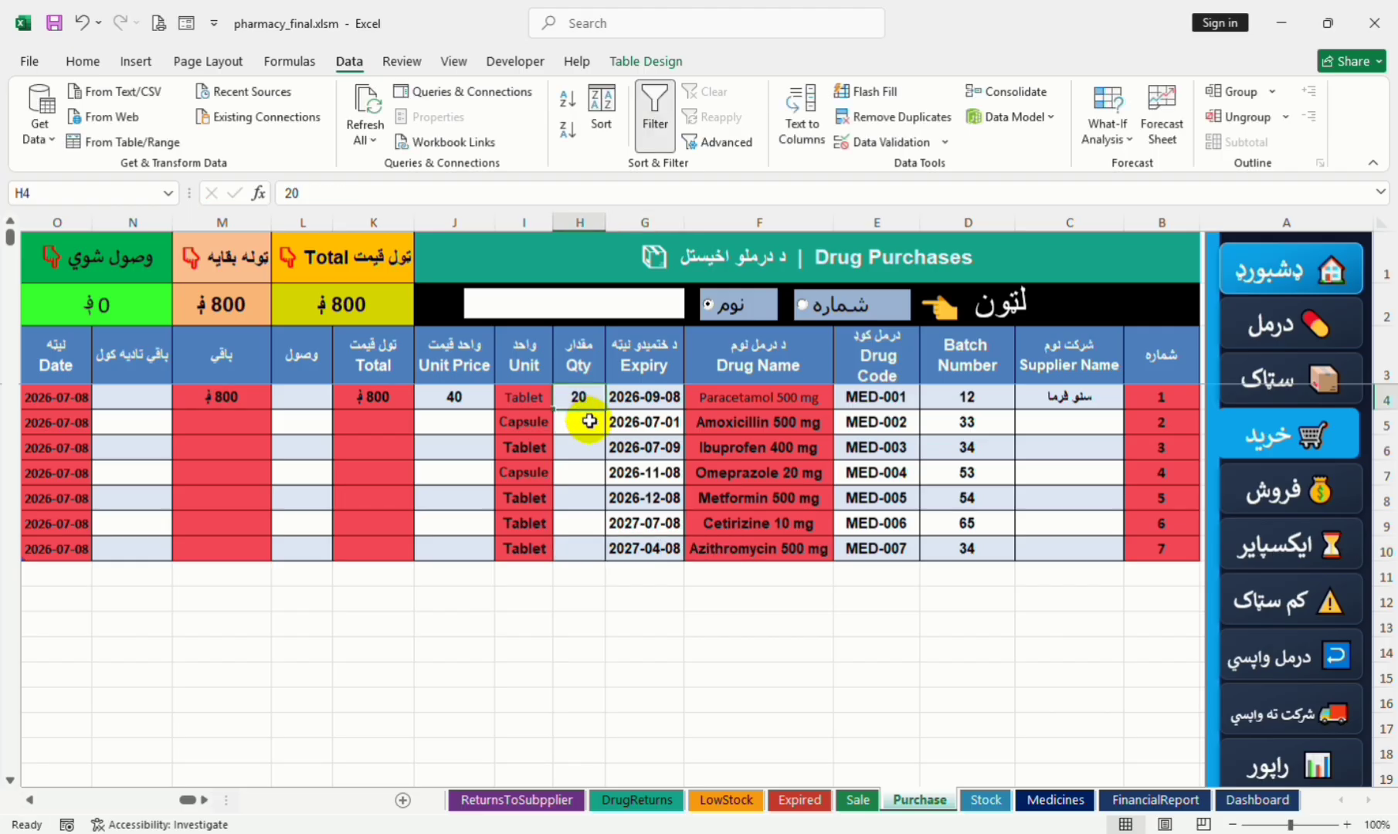
{"action": "left_click", "coordinate": [579, 422]}
{"action": "type", "text": "45"}
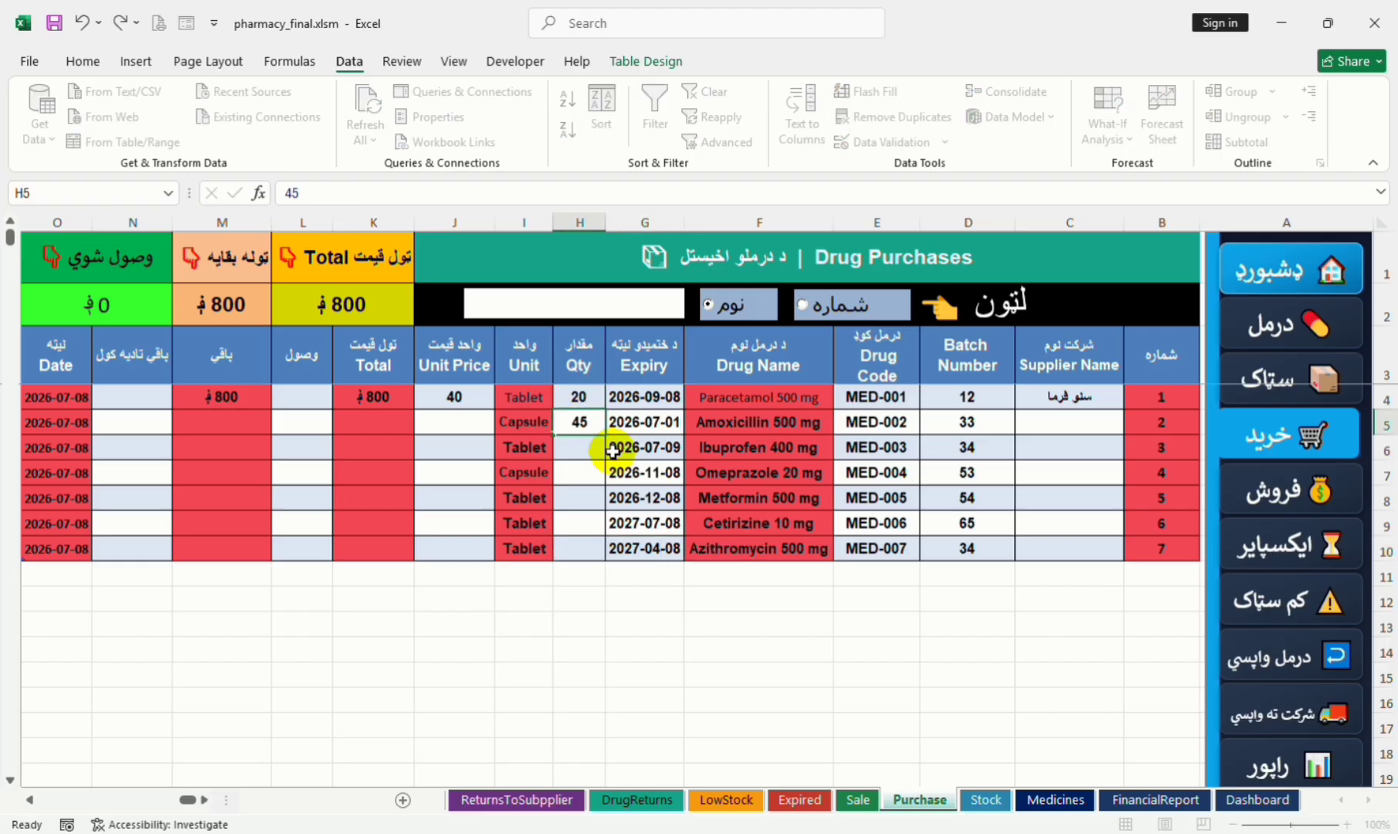
{"action": "key", "text": "Return"}
{"action": "type", "text": "43"}
{"action": "key", "text": "Return"}
{"action": "type", "text": "23"}
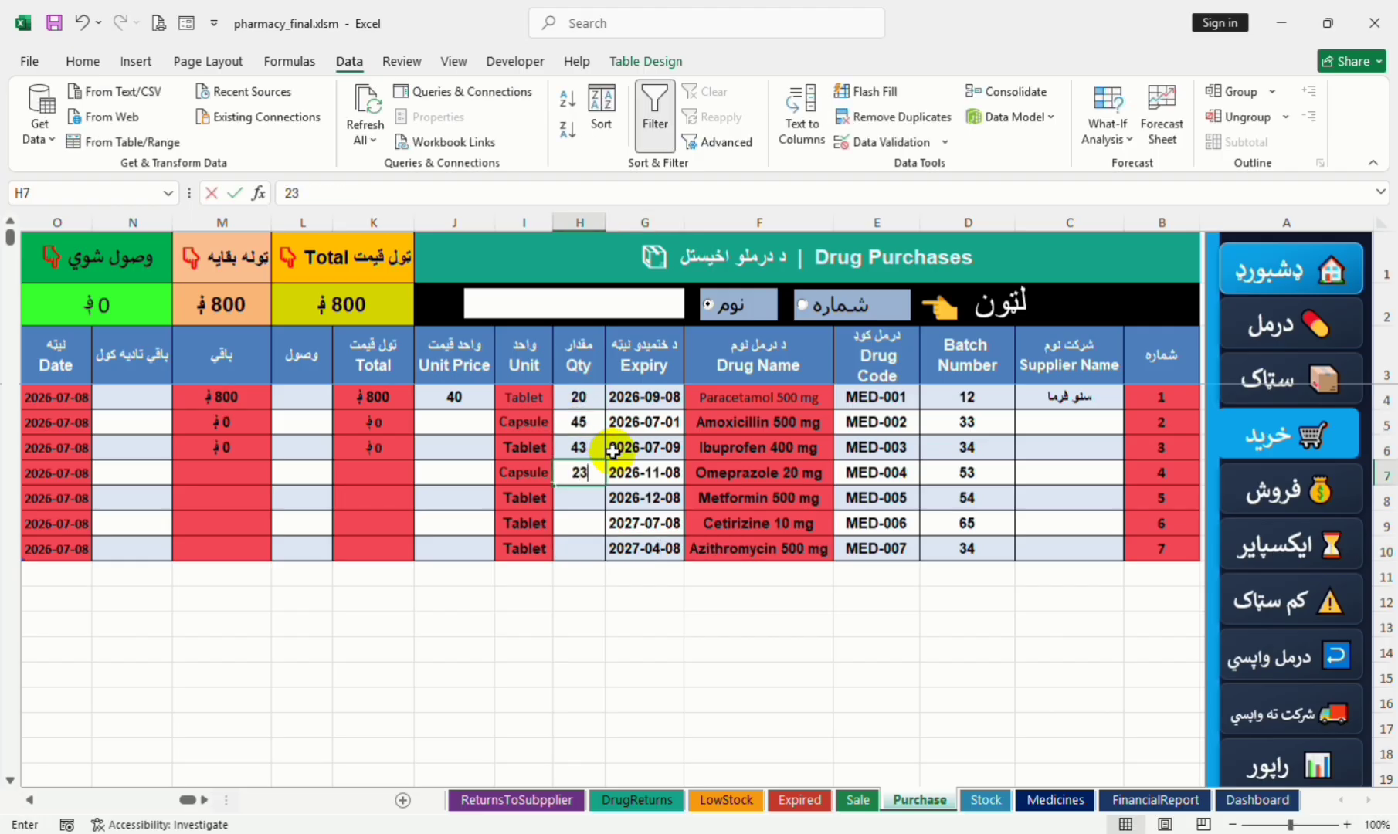
{"action": "key", "text": "Return"}
{"action": "type", "text": "5"}
{"action": "key", "text": "Return"}
{"action": "type", "text": "7"}
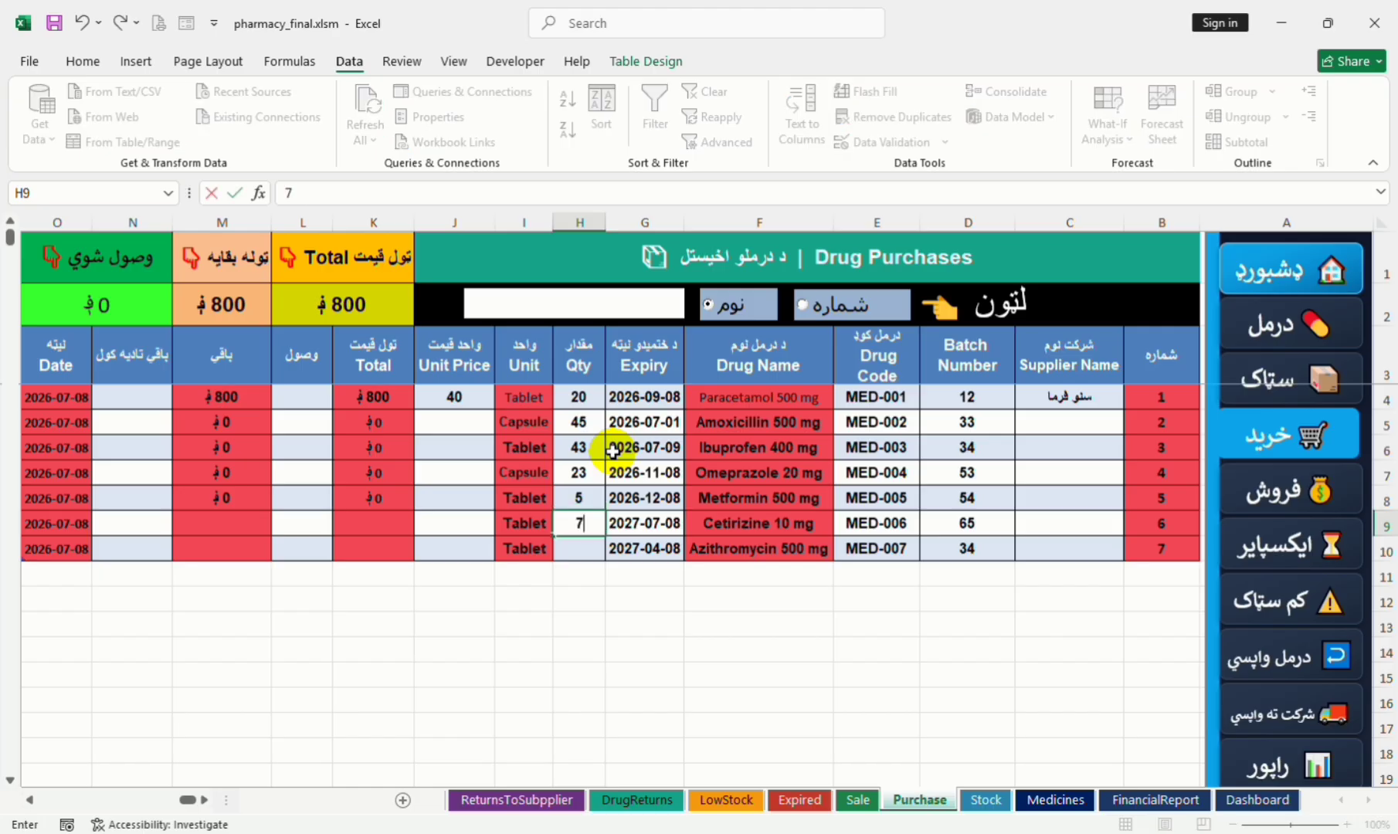
{"action": "key", "text": "Return"}
{"action": "type", "text": "8"}
{"action": "key", "text": "Return"}
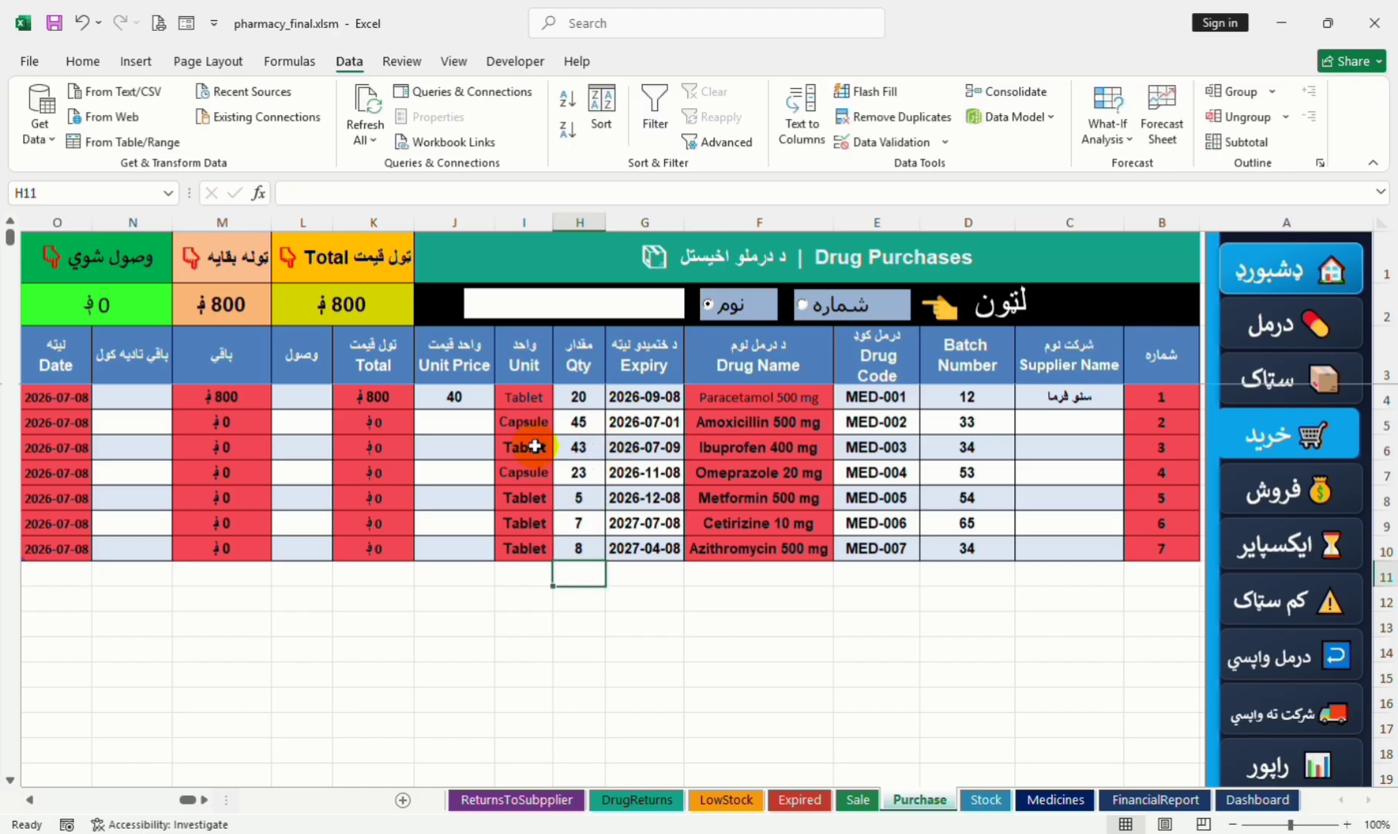
Step: Enter unit prices 60, 34, 53, 23, 54 and 76 for purchases MED-002 through MED-007
{"action": "left_click", "coordinate": [464, 423]}
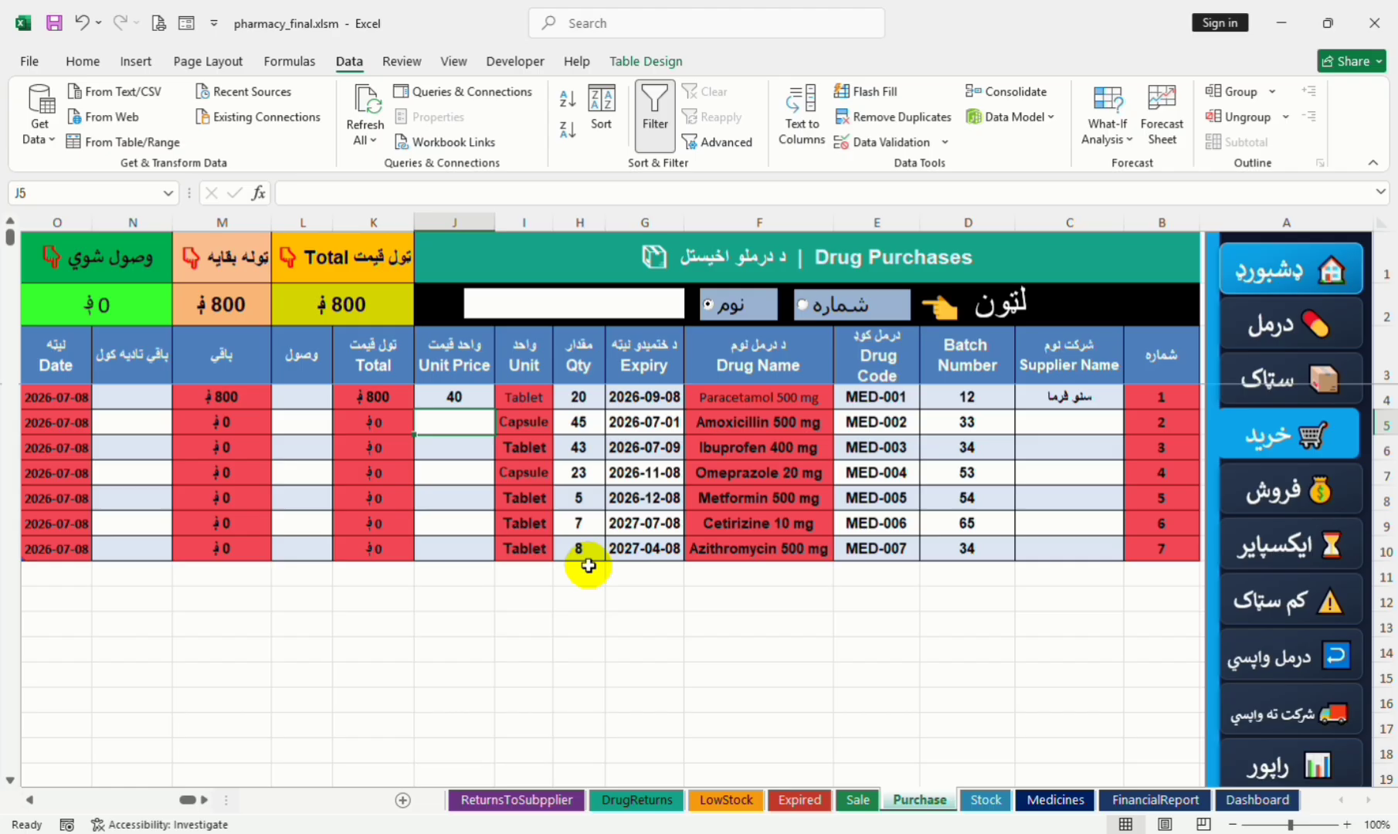
{"action": "type", "text": "60"}
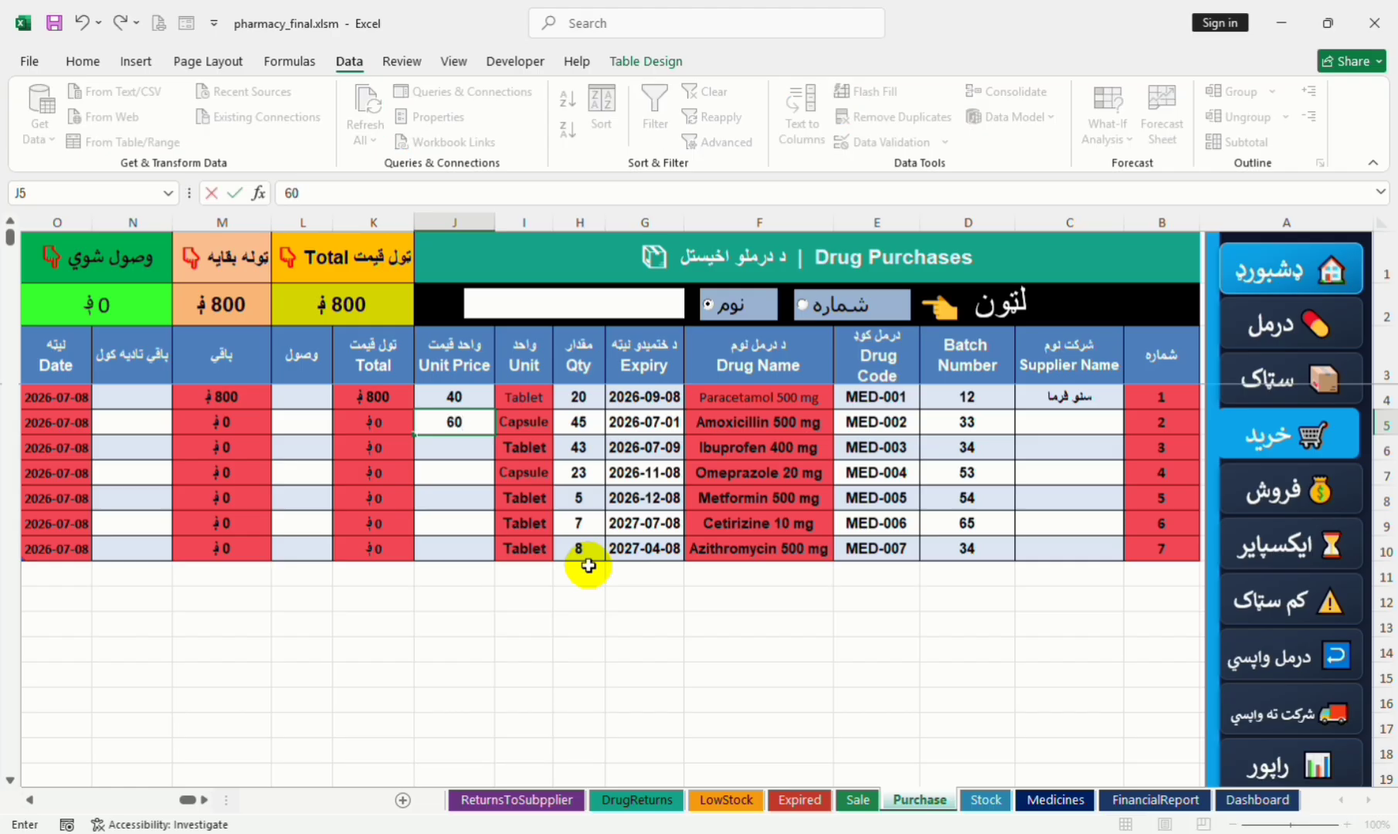
{"action": "key", "text": "Return"}
{"action": "type", "text": "34"}
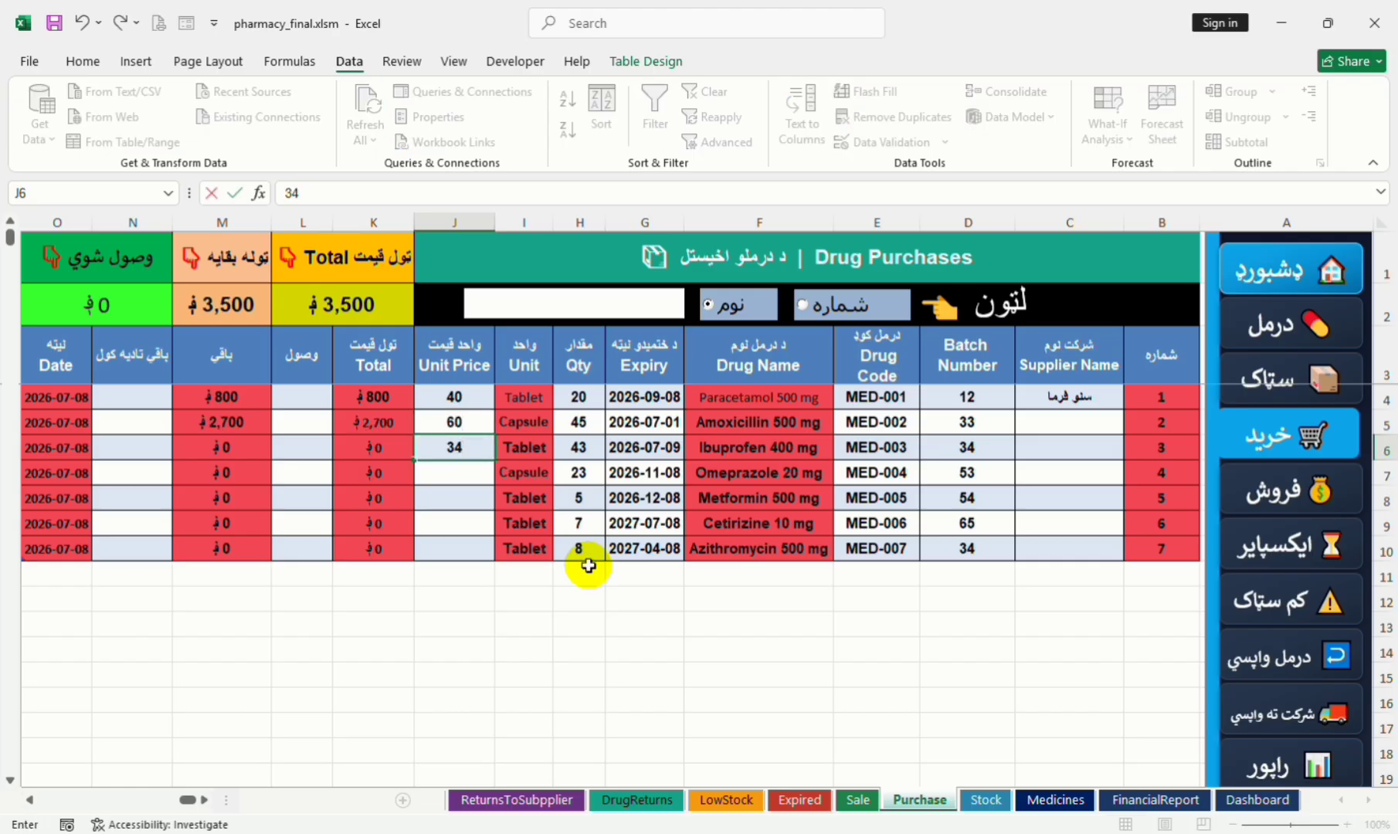
{"action": "key", "text": "Return"}
{"action": "type", "text": "53"}
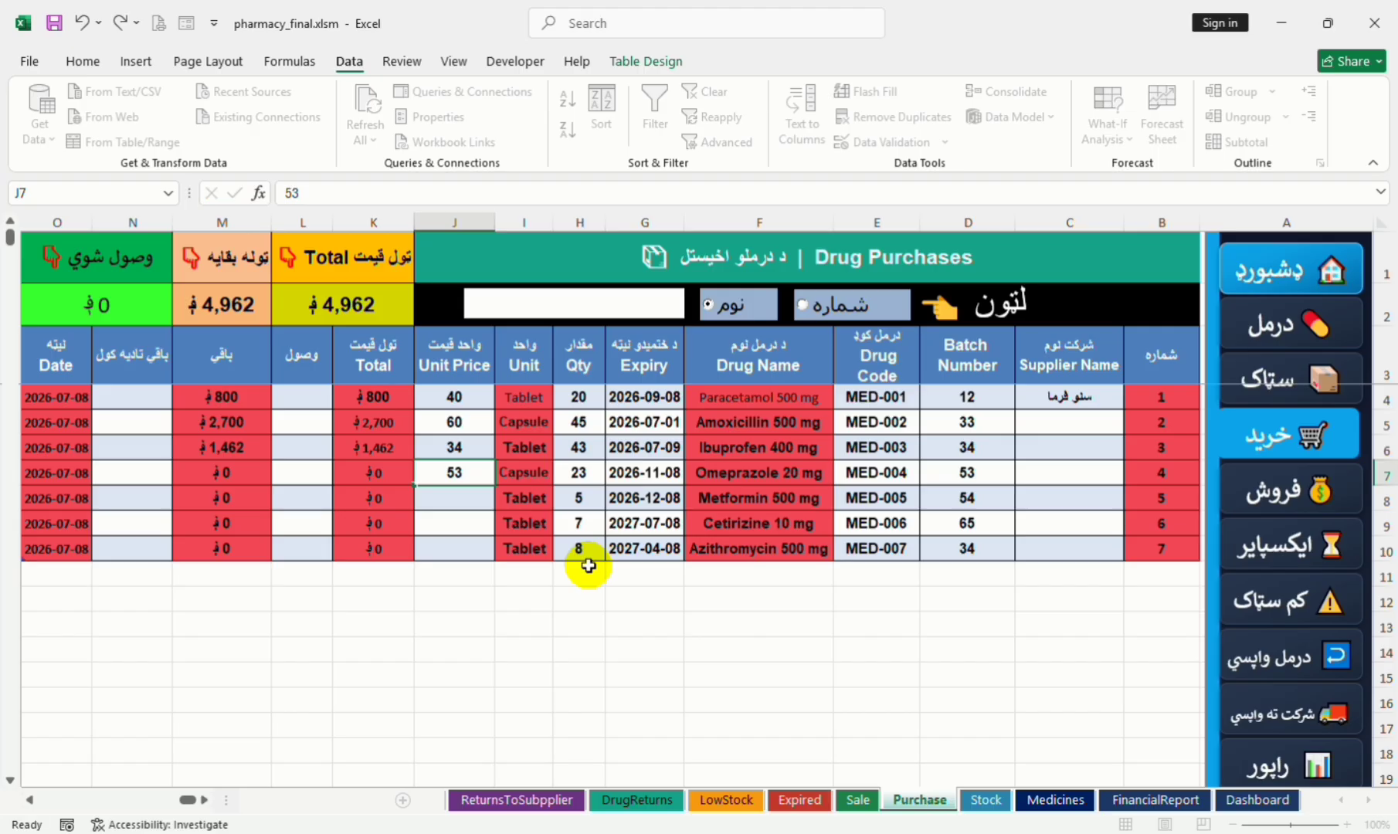
{"action": "key", "text": "Return"}
{"action": "type", "text": "23"}
{"action": "key", "text": "Return"}
{"action": "type", "text": "54"}
{"action": "key", "text": "Return"}
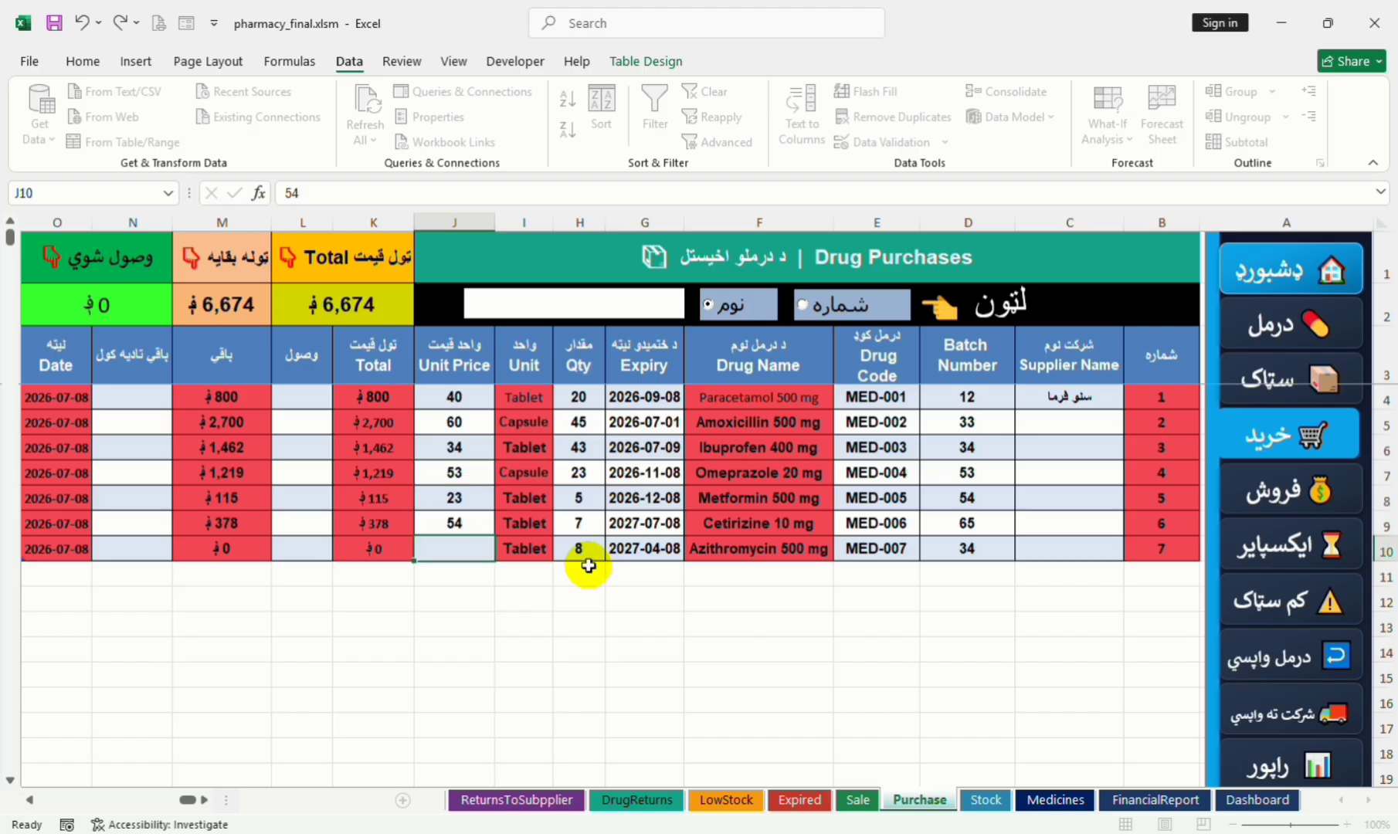
{"action": "type", "text": "76"}
{"action": "key", "text": "Return"}
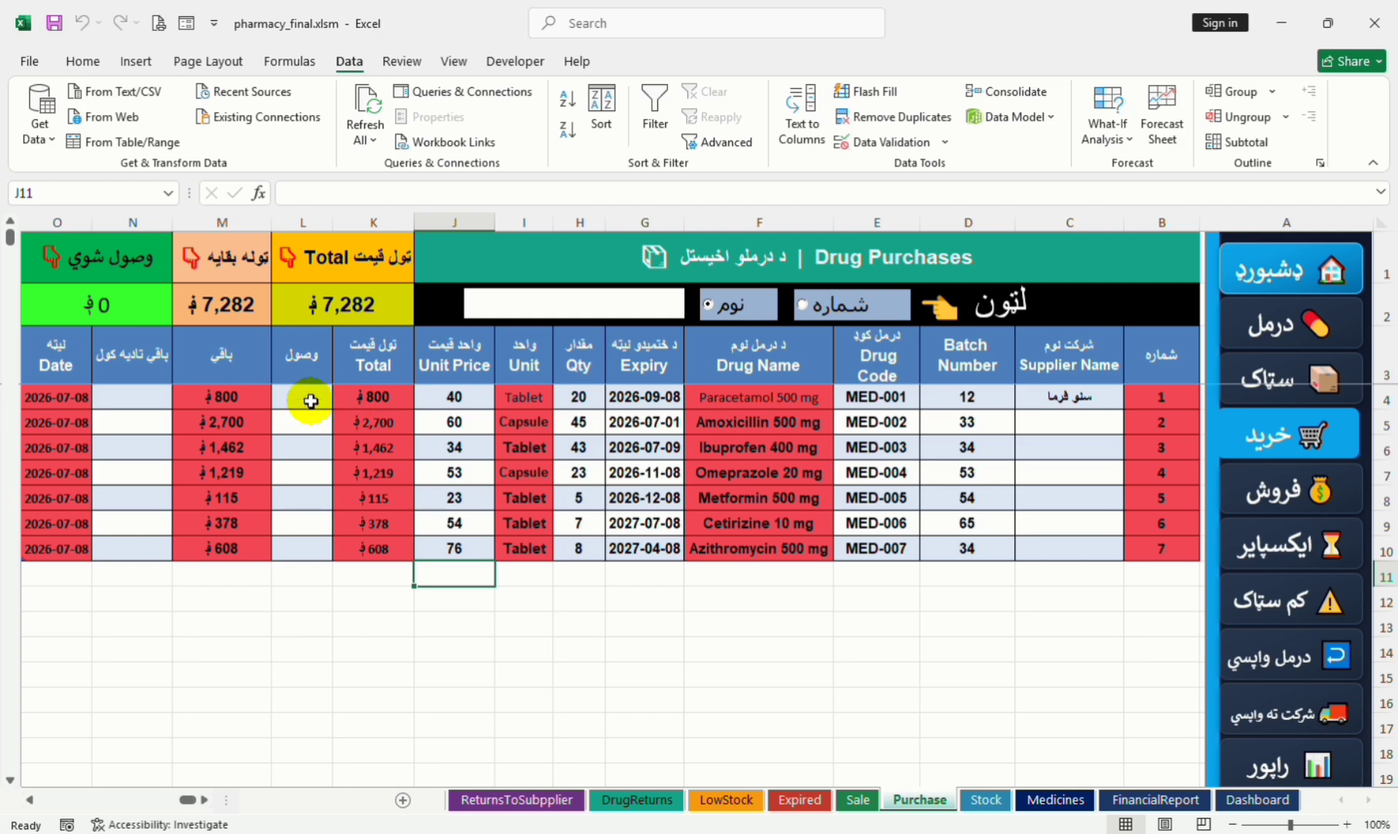
Step: Record 600 in the وصول column for the MED-001 purchase and select its remaining-payment cell
{"action": "left_click", "coordinate": [310, 394]}
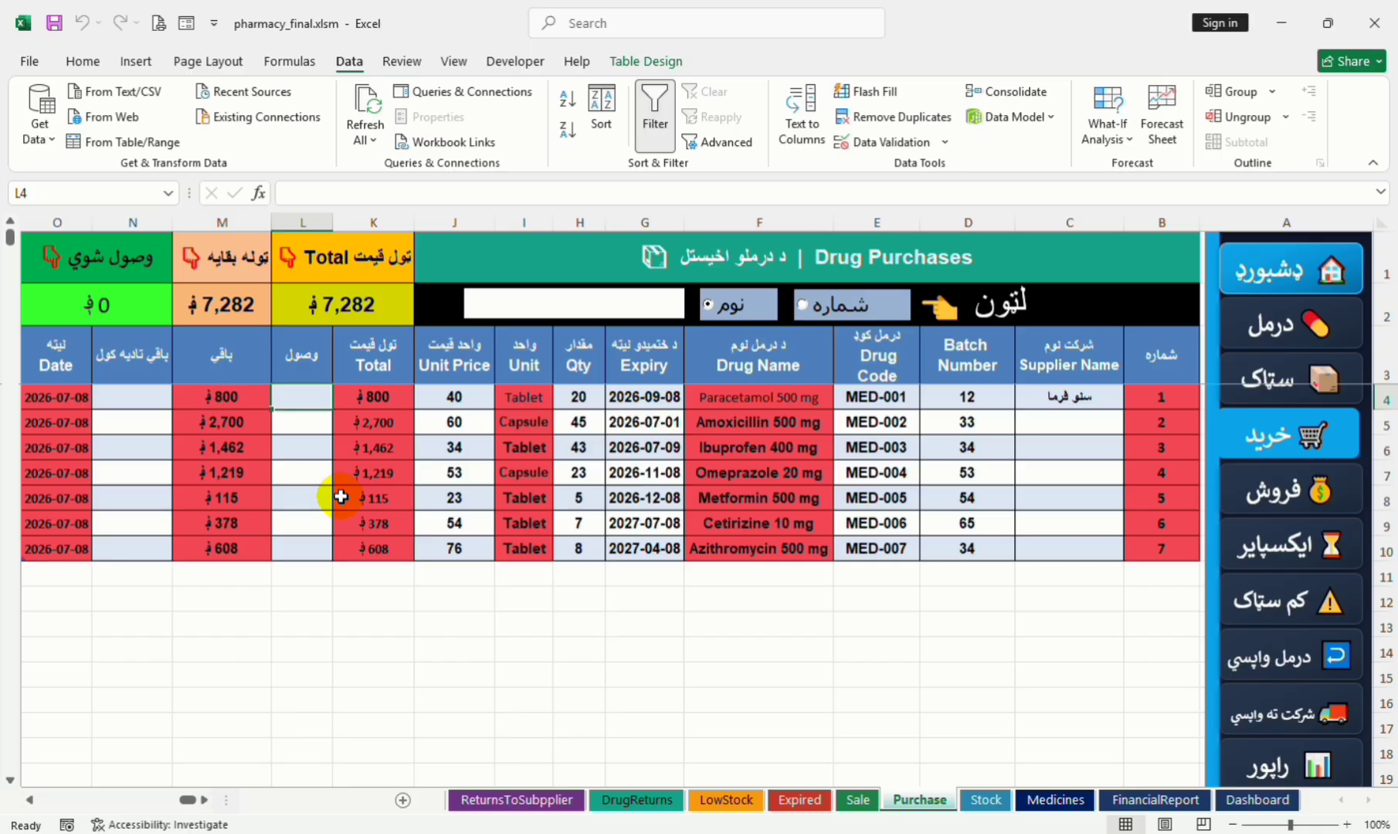
{"action": "type", "text": "600"}
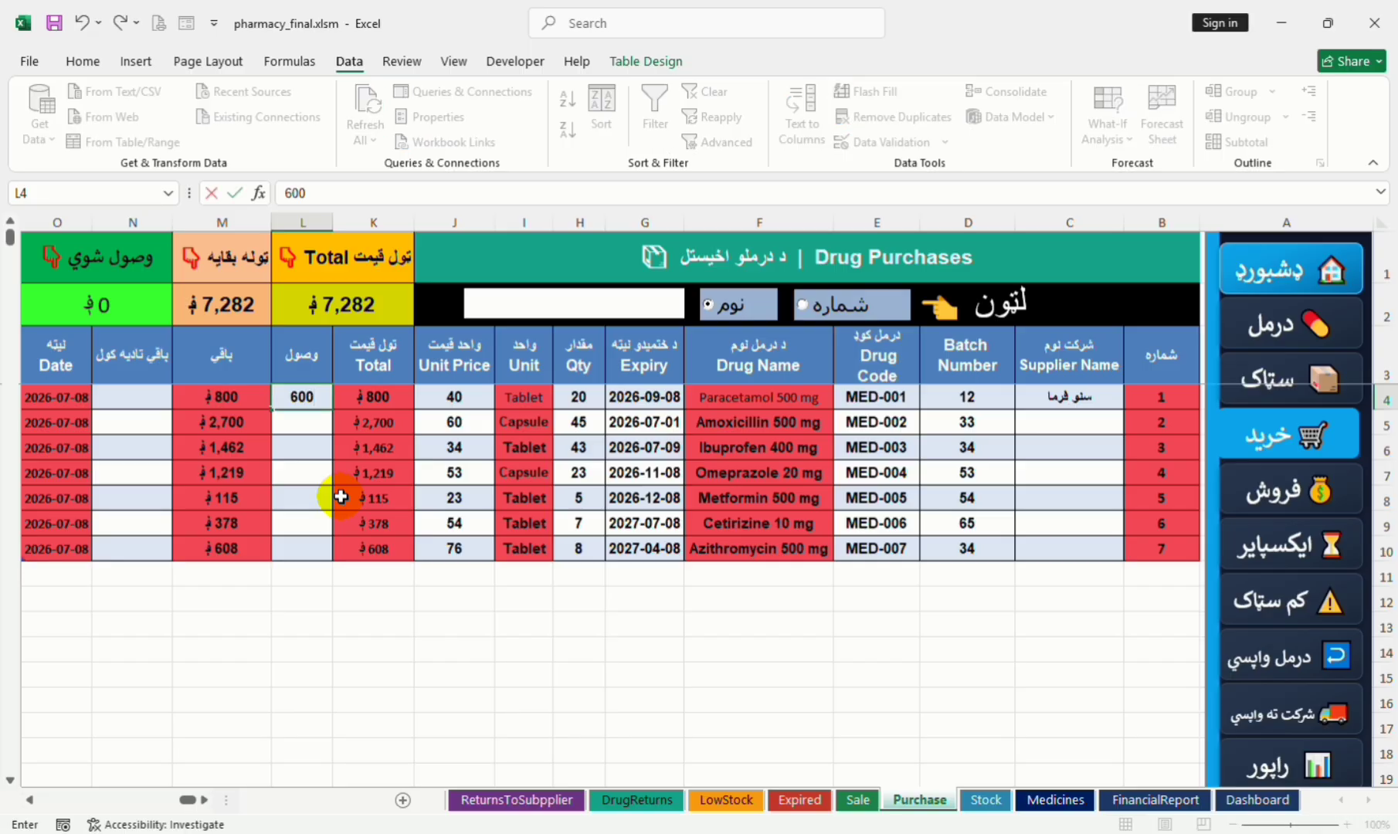
{"action": "key", "text": "Tab"}
{"action": "left_click", "coordinate": [137, 389]}
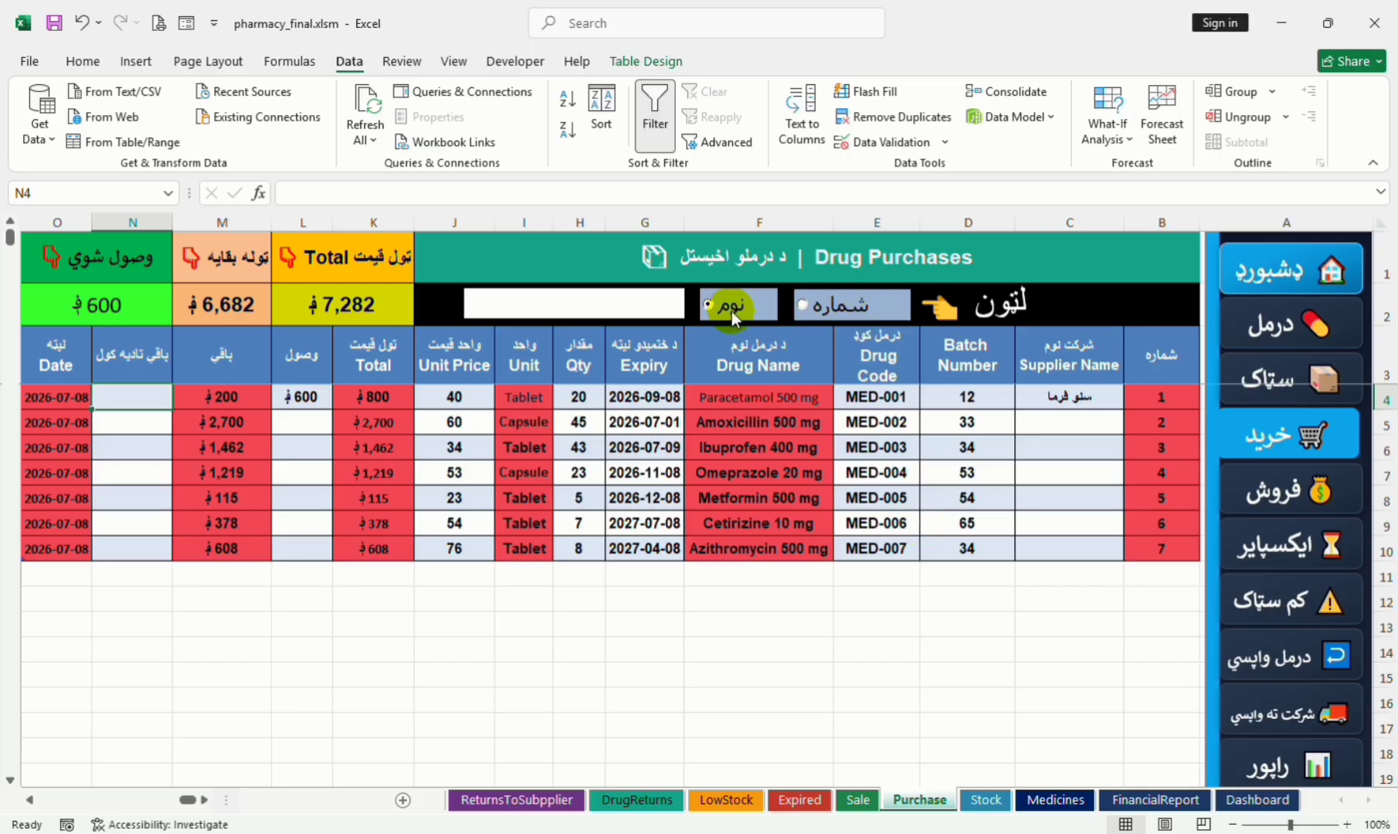
Step: Switch the purchase search to شماره, search for number 1, and clear the search text
{"action": "left_click", "coordinate": [805, 306]}
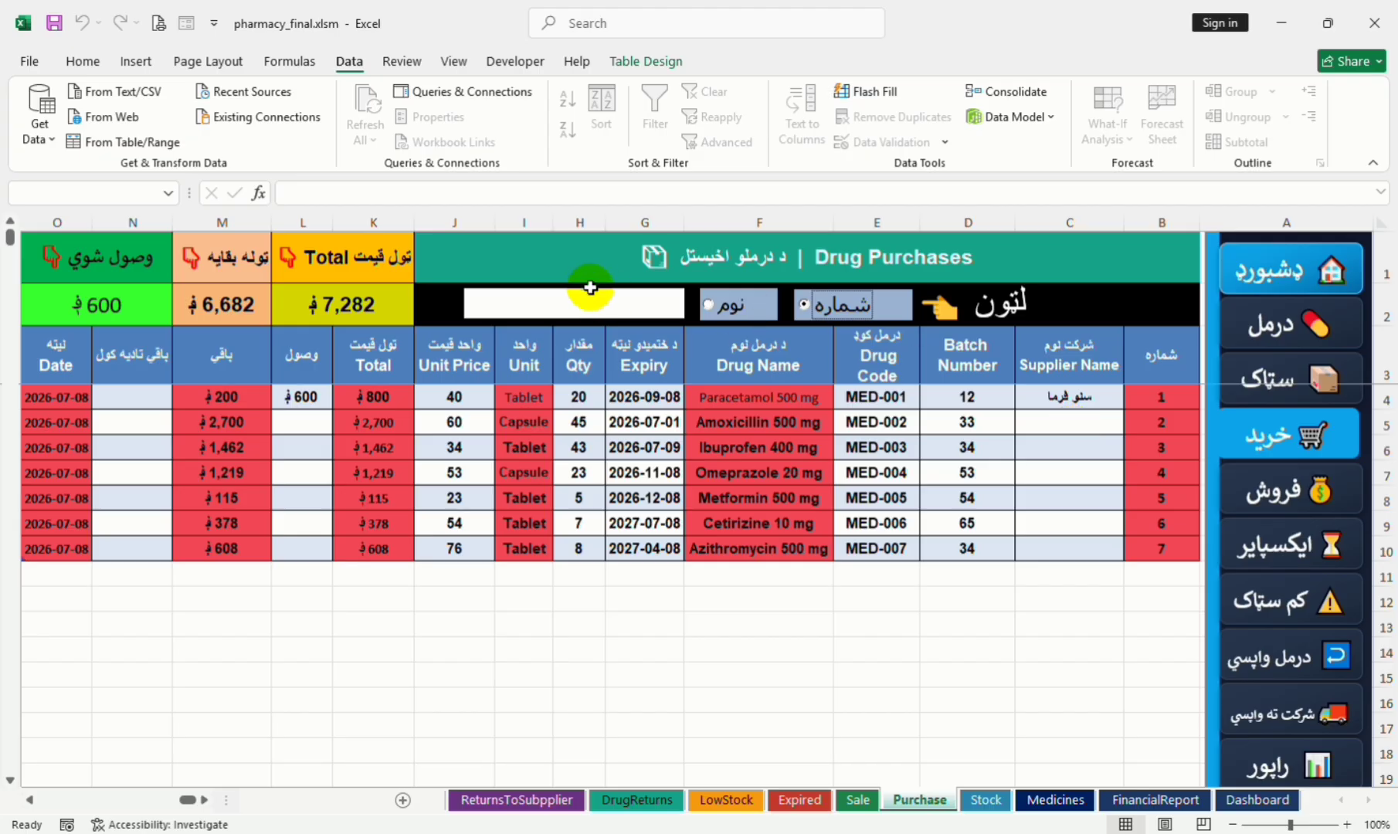
{"action": "left_click", "coordinate": [635, 310]}
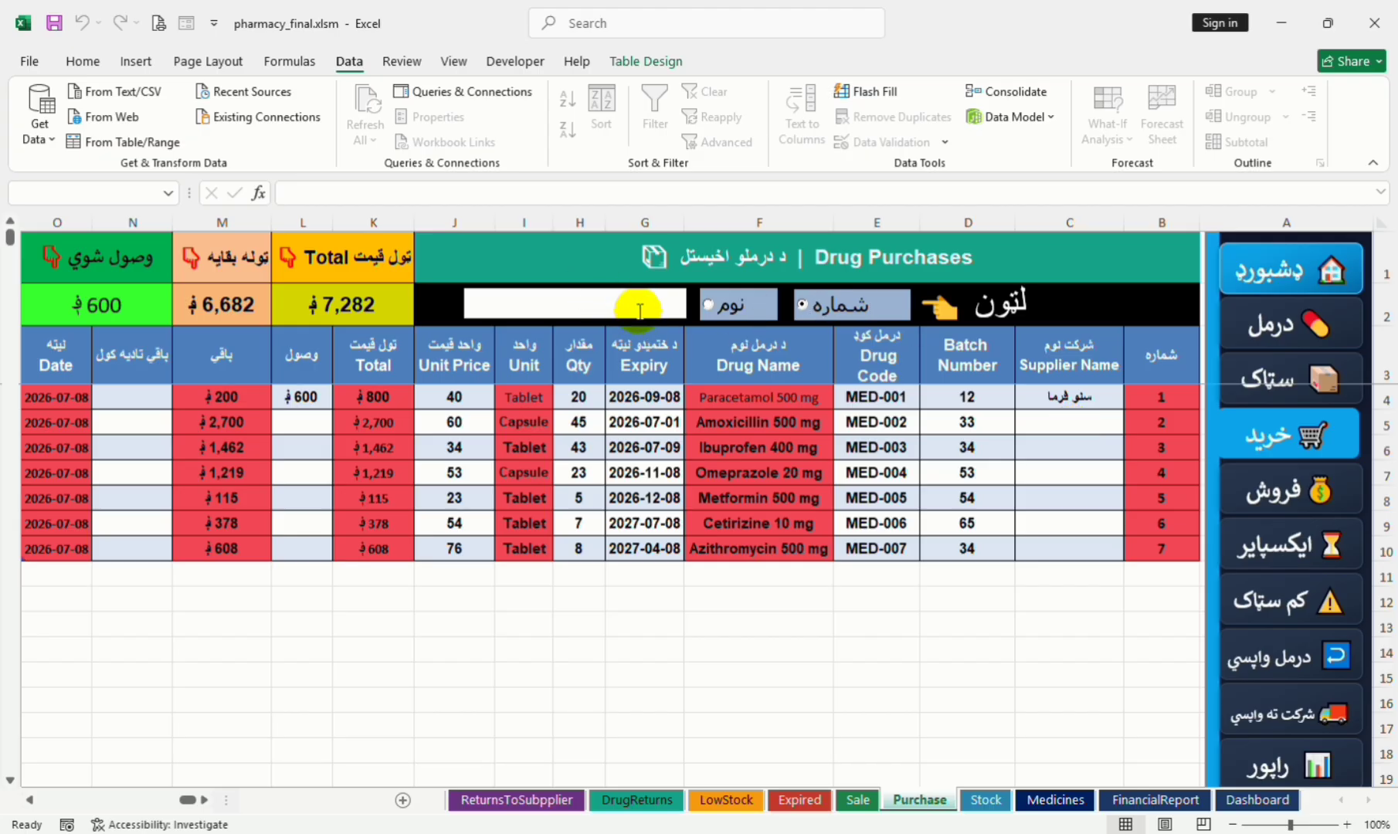
{"action": "type", "text": "1"}
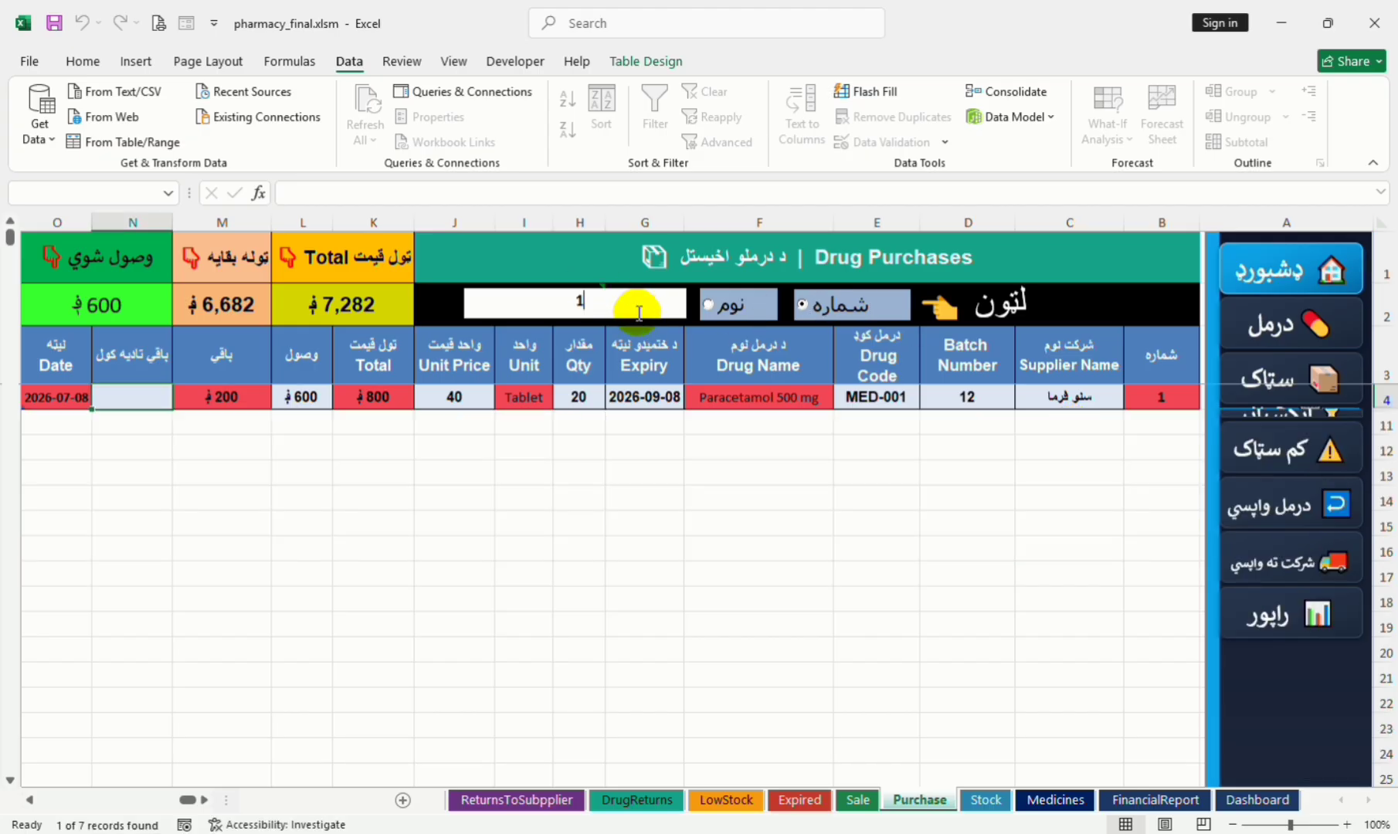
{"action": "key", "text": "BackSpace"}
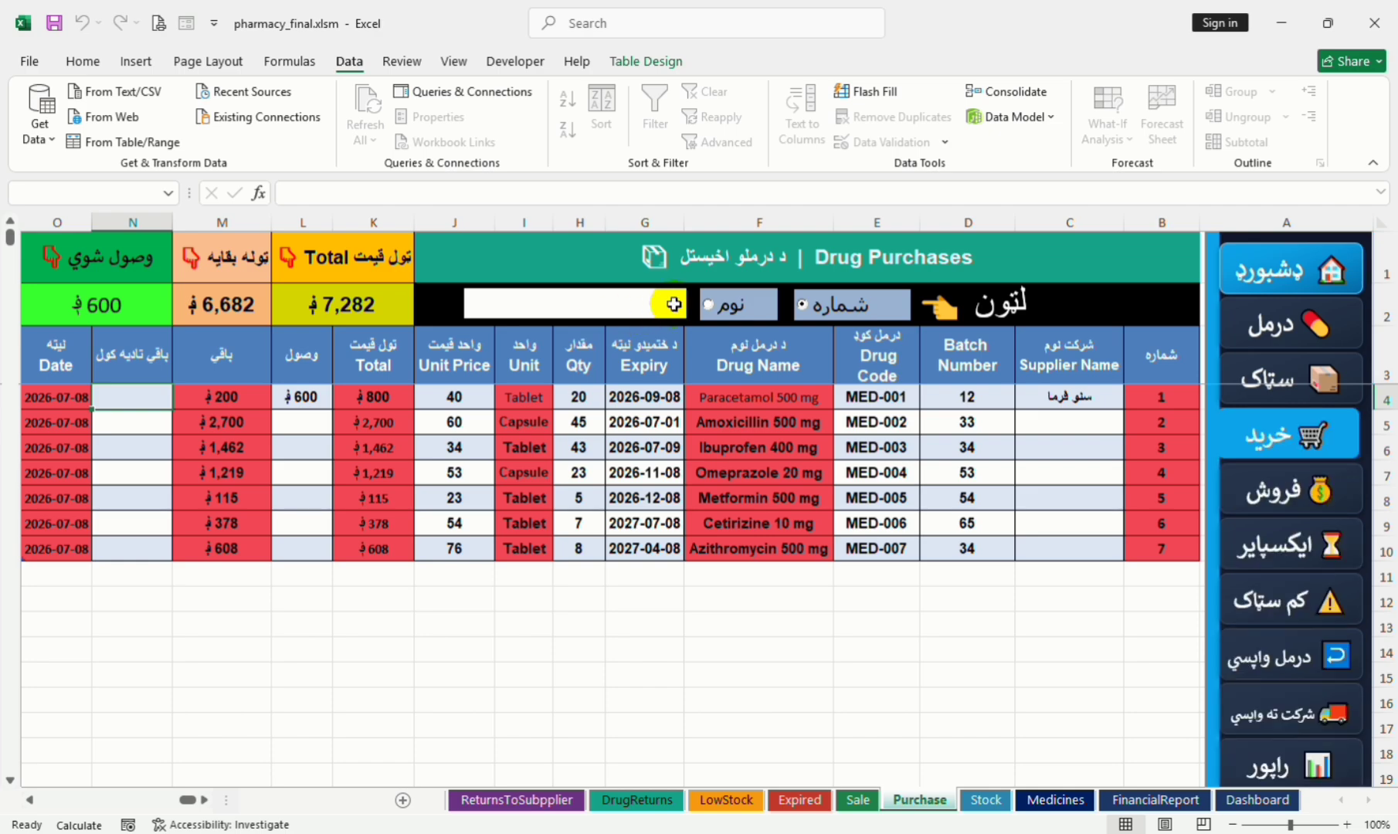
Step: Switch the purchase search to نوم and search for سنو
{"action": "left_click", "coordinate": [732, 303]}
{"action": "left_click", "coordinate": [644, 307]}
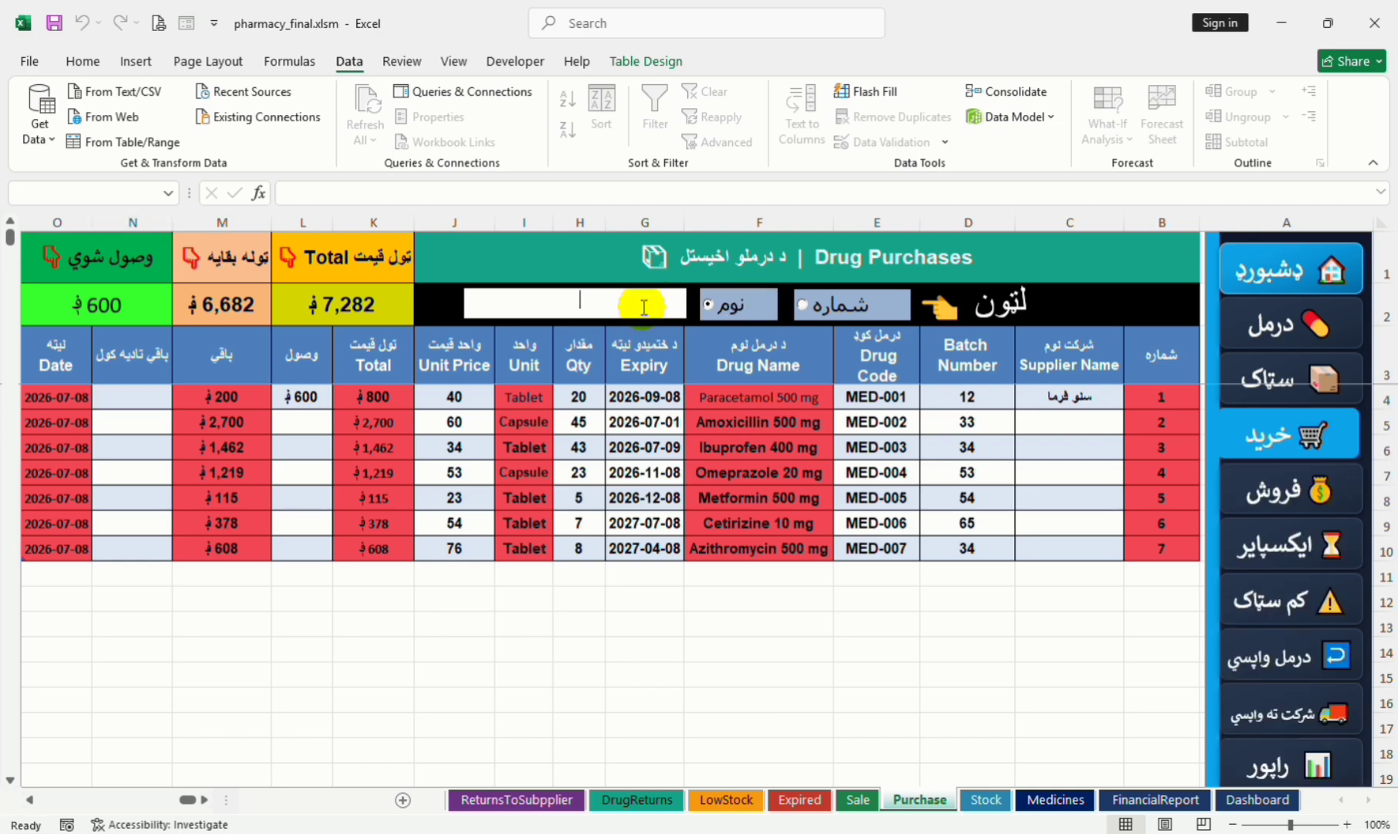
{"action": "type", "text": "1"}
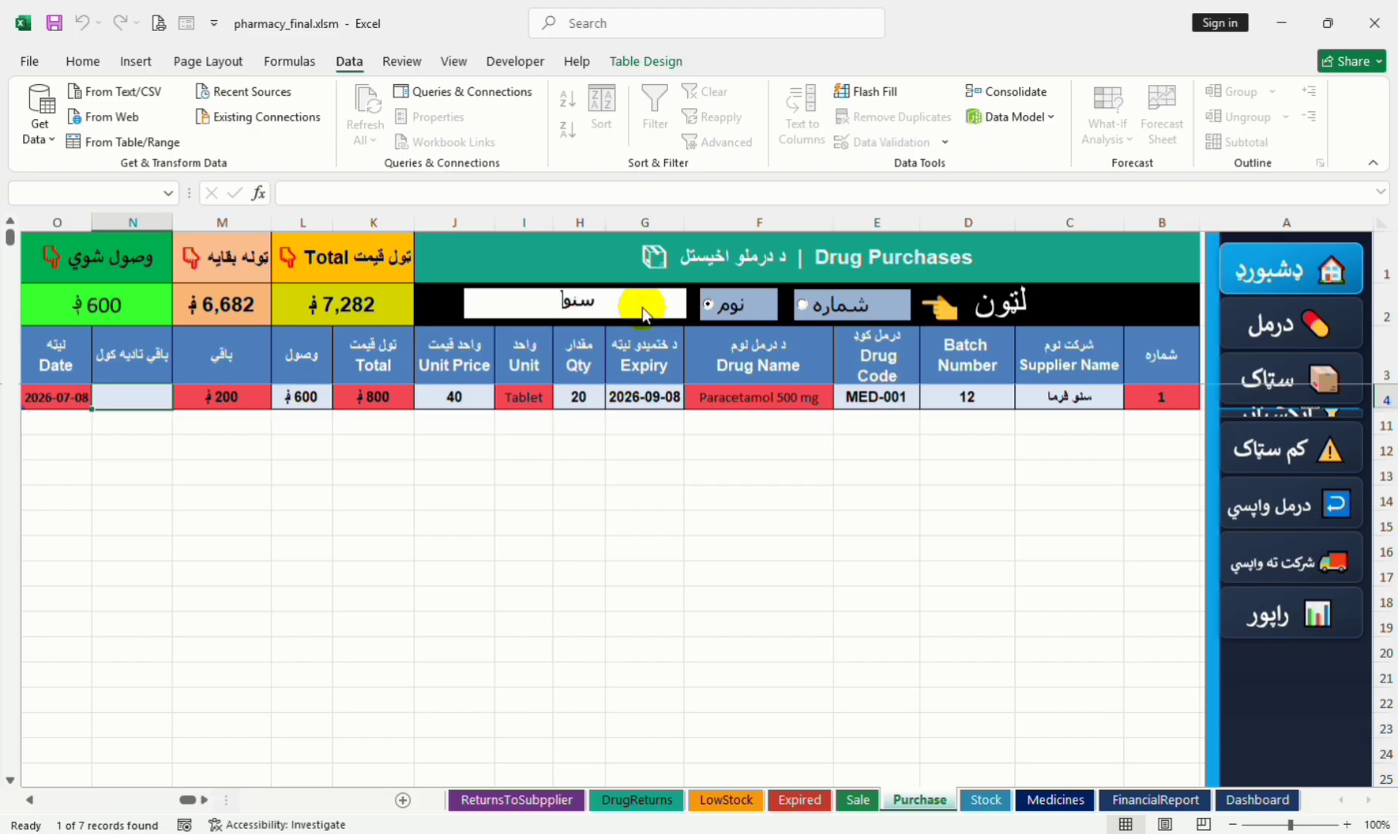
Step: Record a remaining payment of 200 in the باقي تادیه کول column for the MED-001 purchase
{"action": "left_click", "coordinate": [133, 399]}
{"action": "type", "text": "۲۰"}
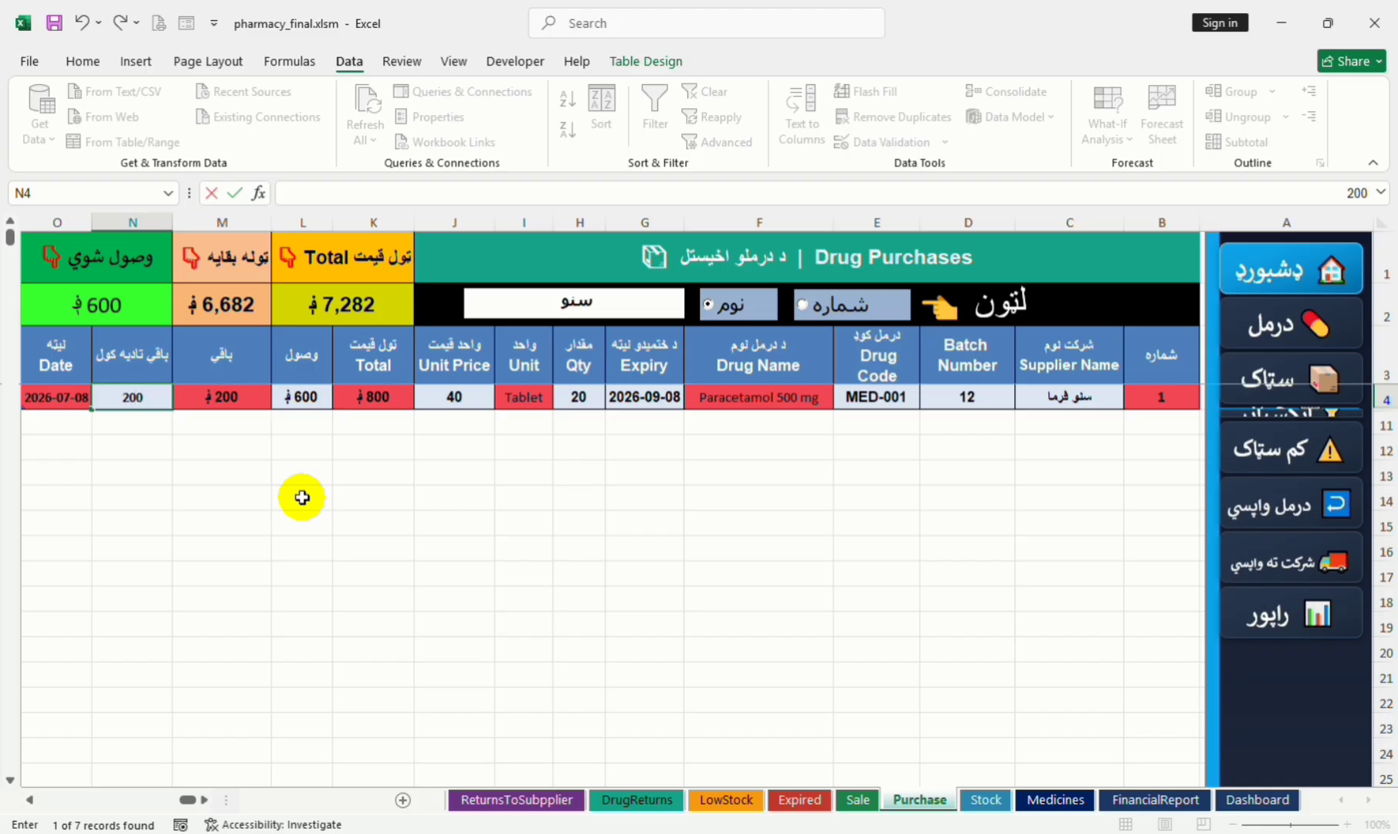
{"action": "type", "text": "0"}
{"action": "key", "text": "Tab"}
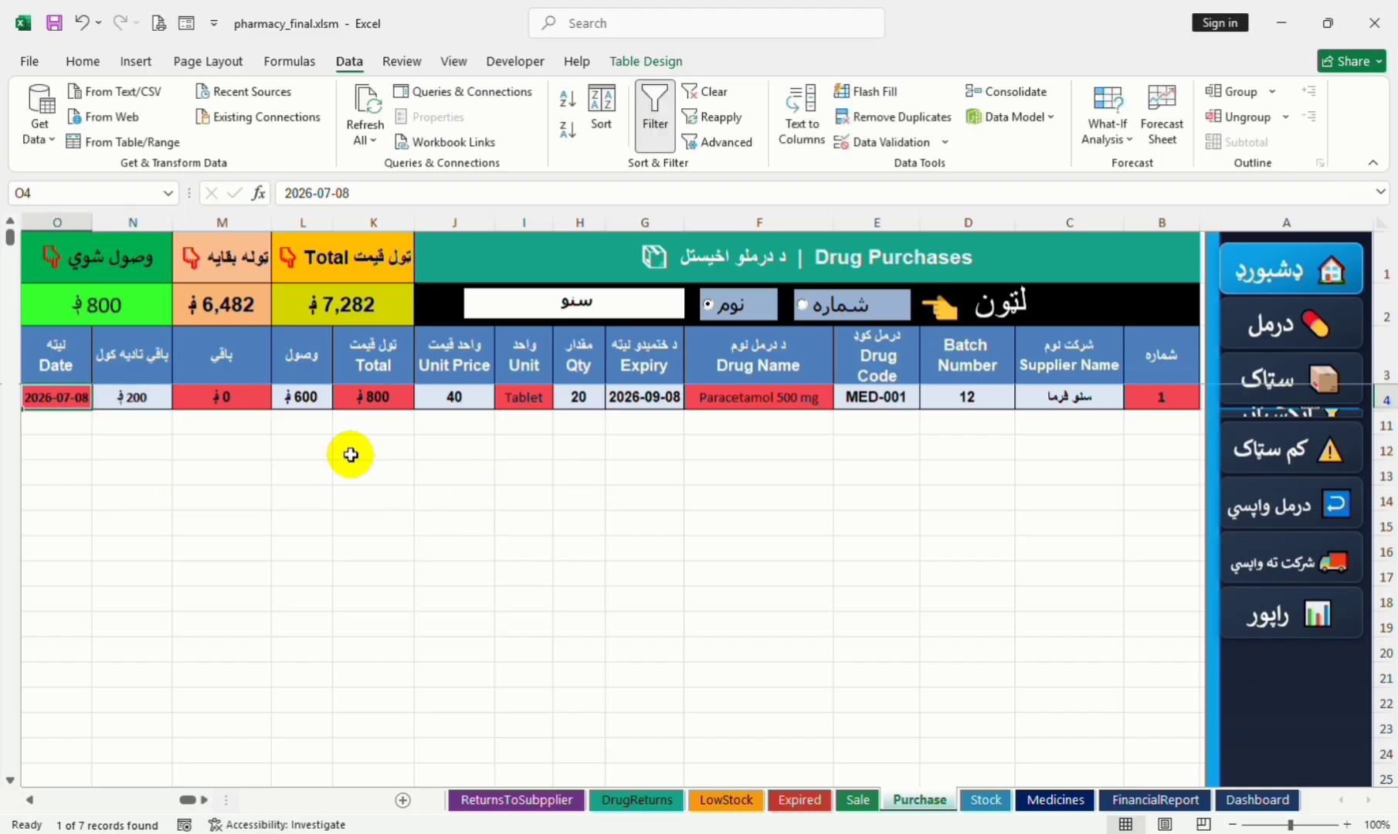
Step: Clear the purchase search text to list every purchase again
{"action": "left_click", "coordinate": [563, 304]}
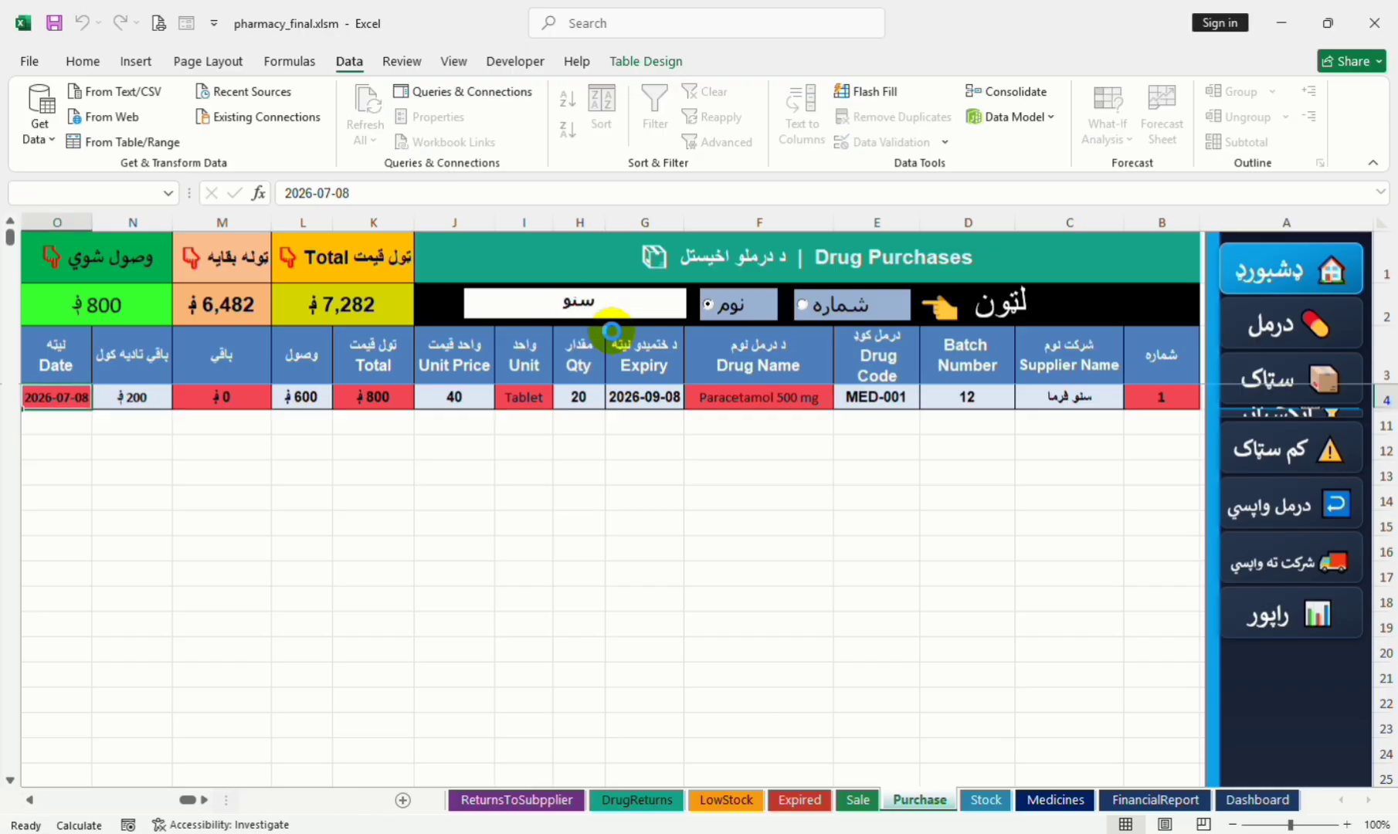
{"action": "key", "text": "BackSpace"}
{"action": "key", "text": "BackSpace"}
{"action": "key", "text": "BackSpace"}
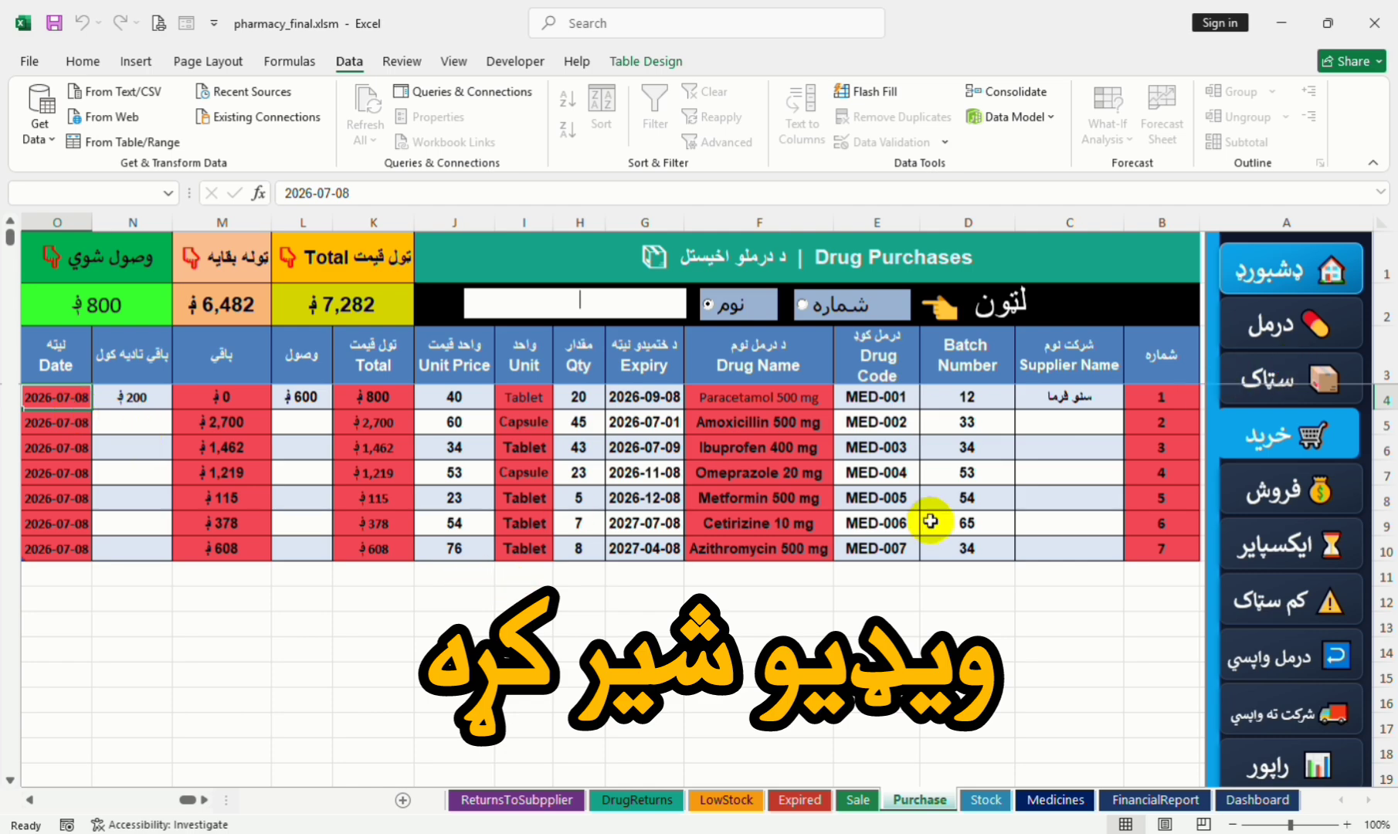
{"action": "left_click", "coordinate": [877, 635]}
Step: Open the Stock sheet and examine the days-to-expiry formula for MED-003 and the Status formula for MED-002
{"action": "left_click", "coordinate": [1269, 390]}
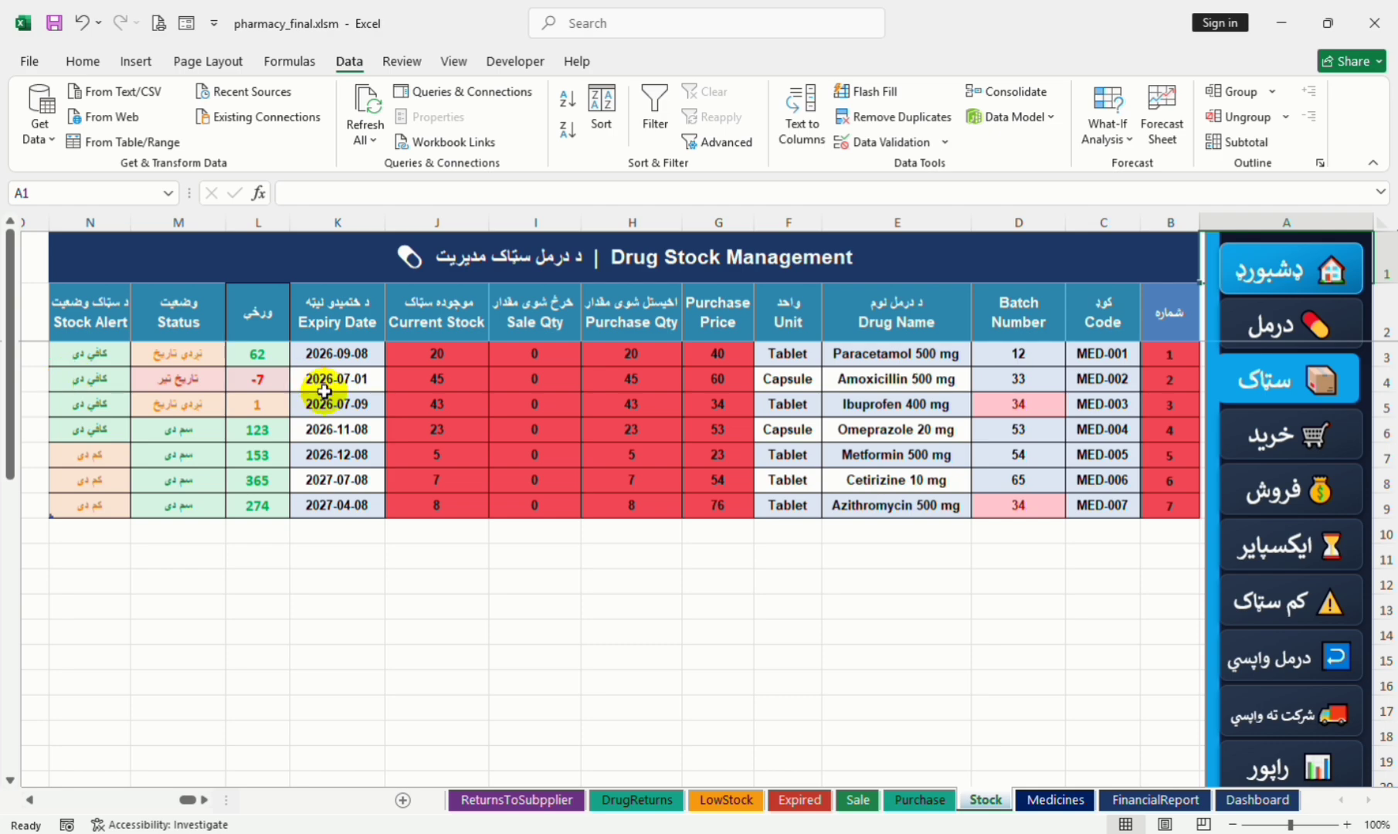
{"action": "left_click", "coordinate": [261, 405]}
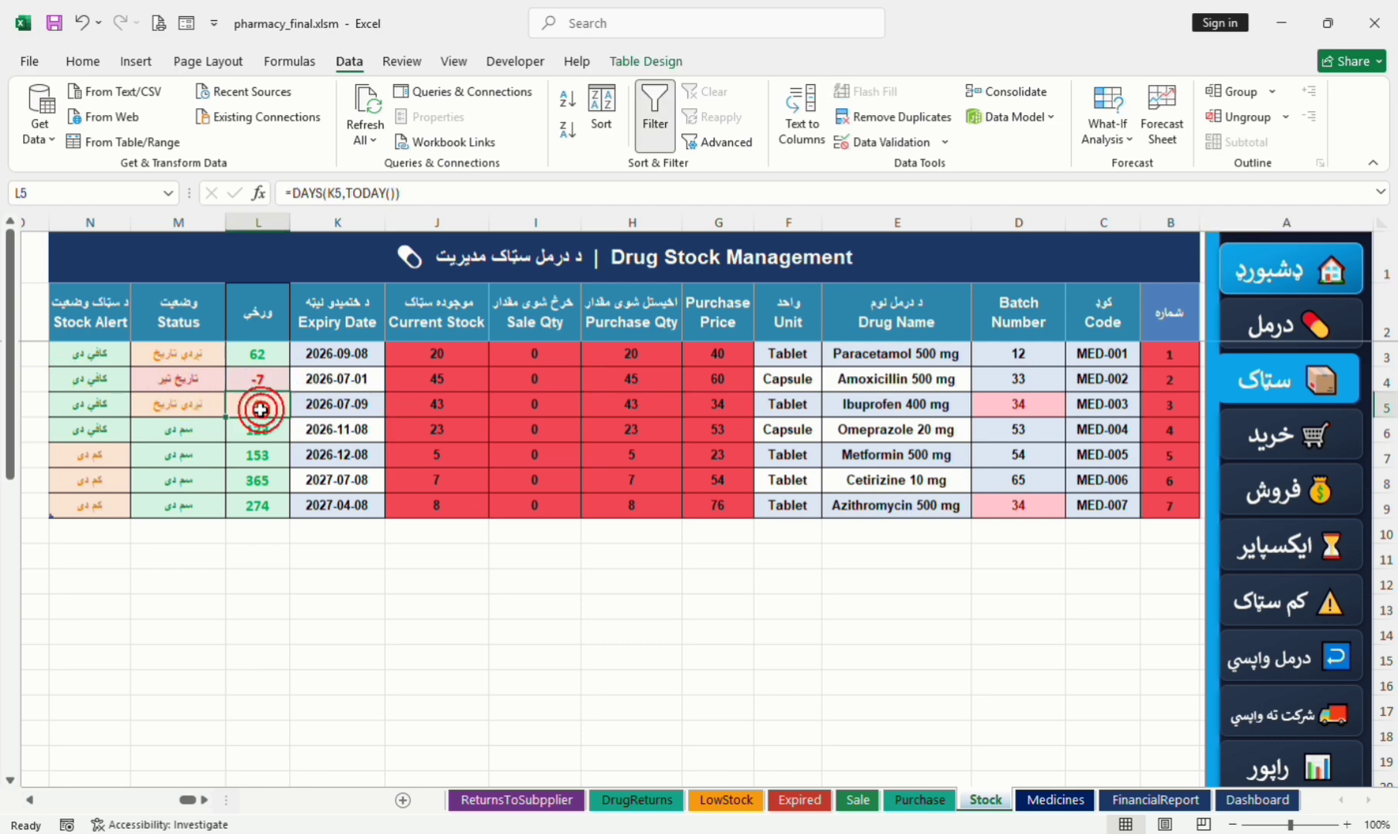
{"action": "left_click", "coordinate": [182, 382]}
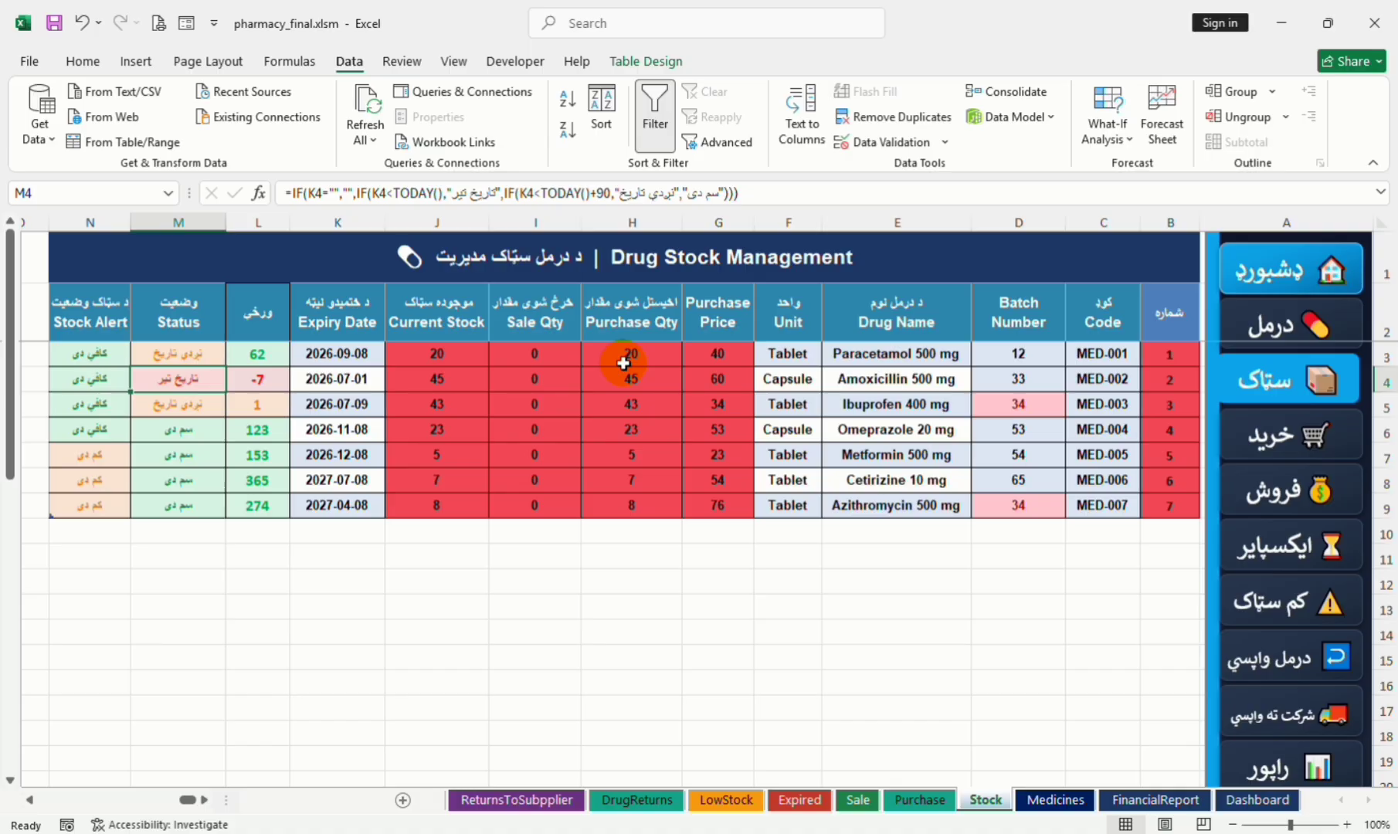
Step: Return to the Purchase sheet and add a purchase below the MED-007 row with drug code MED-001 and batch number 12
{"action": "left_click", "coordinate": [1275, 452]}
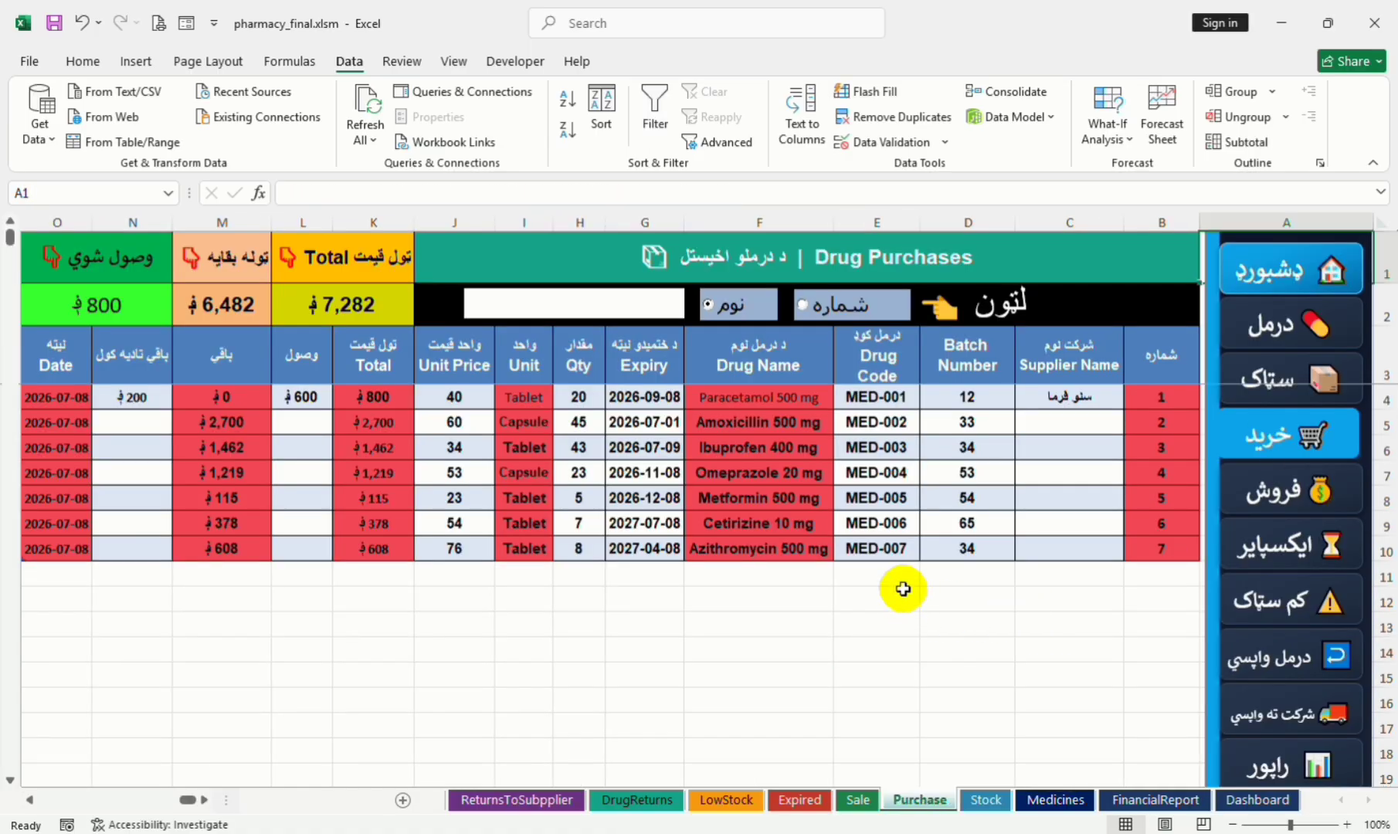
{"action": "left_click", "coordinate": [882, 576]}
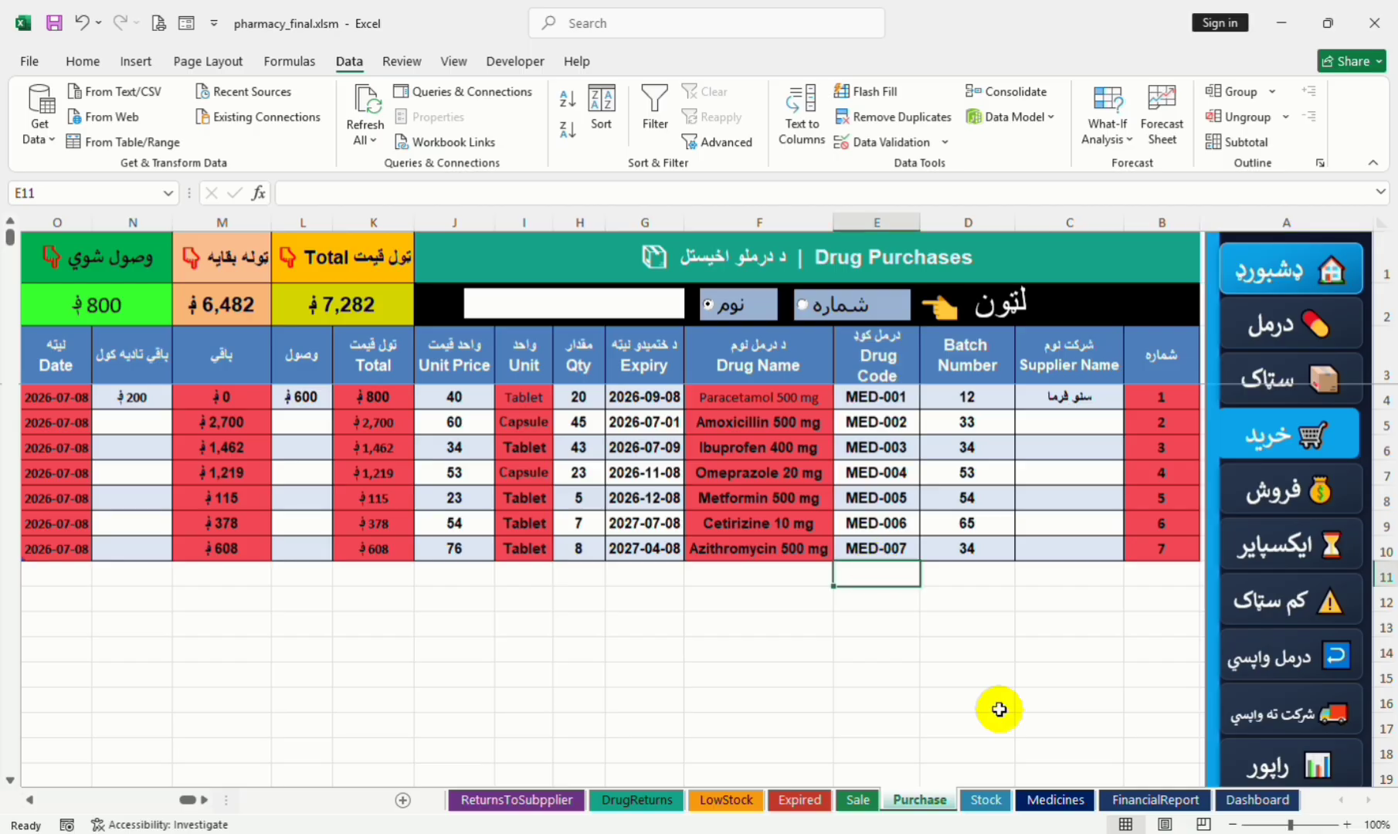
{"action": "type", "text": "MED-00"}
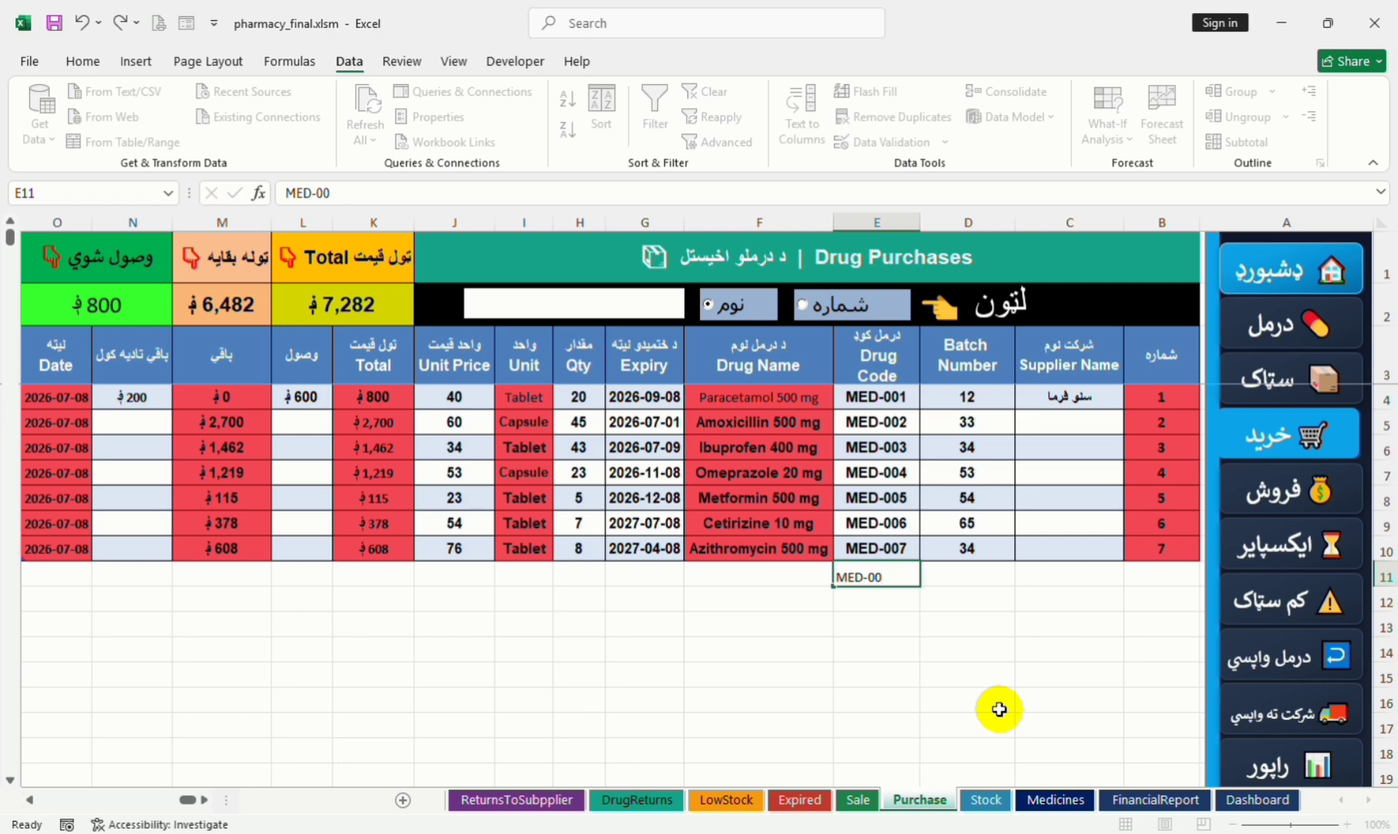
{"action": "key", "text": "Tab"}
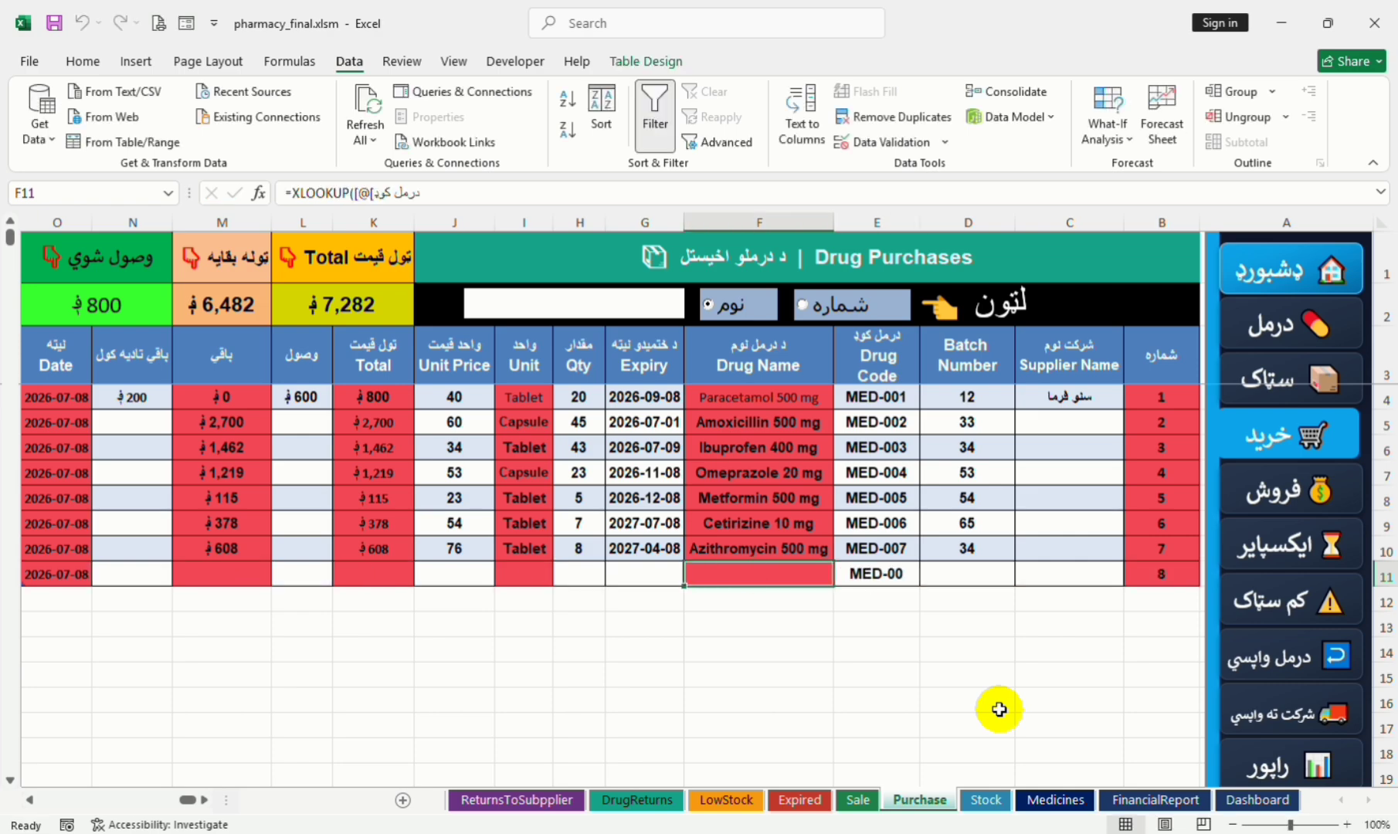
{"action": "double_click", "coordinate": [912, 574]}
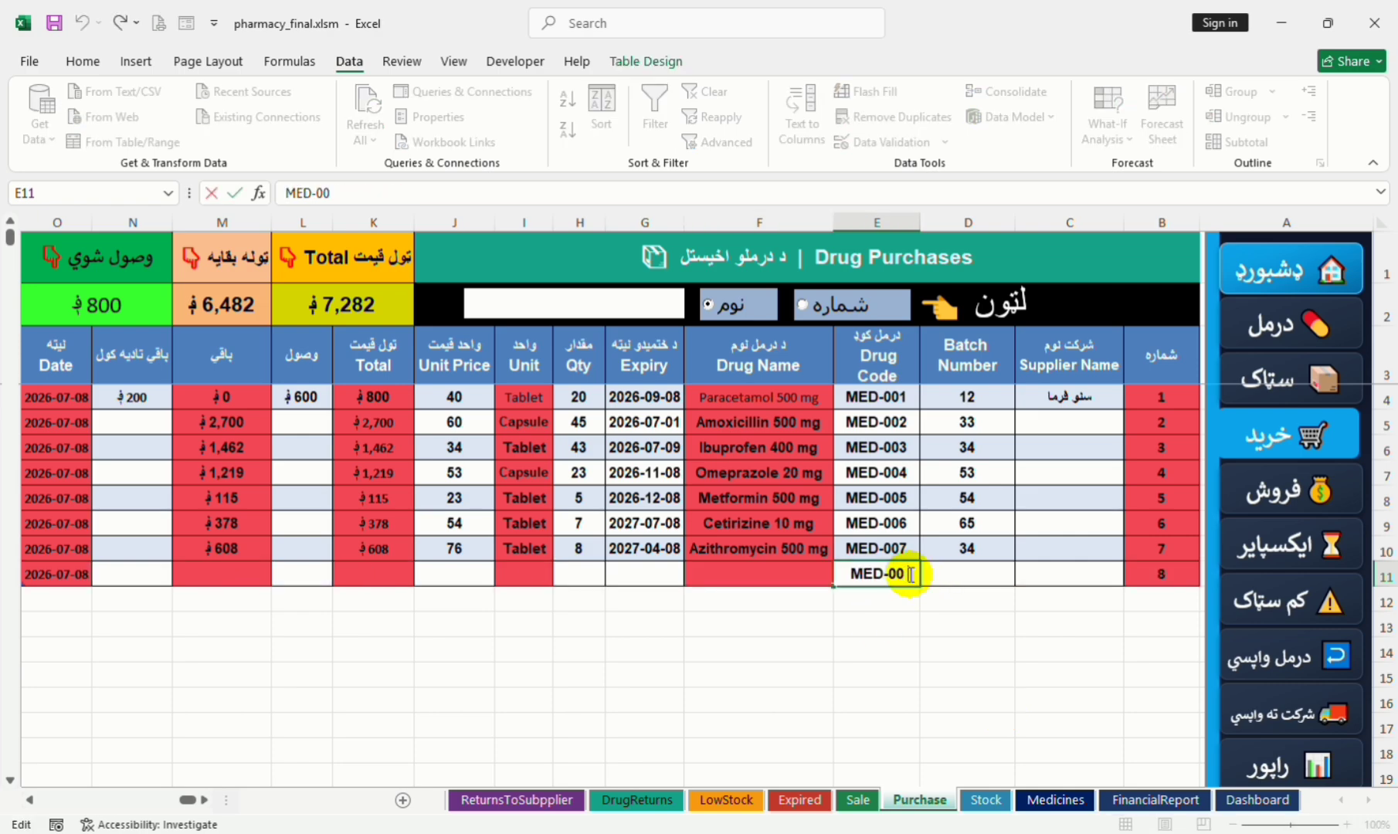
{"action": "type", "text": "1"}
{"action": "key", "text": "Tab"}
{"action": "left_click", "coordinate": [966, 578]}
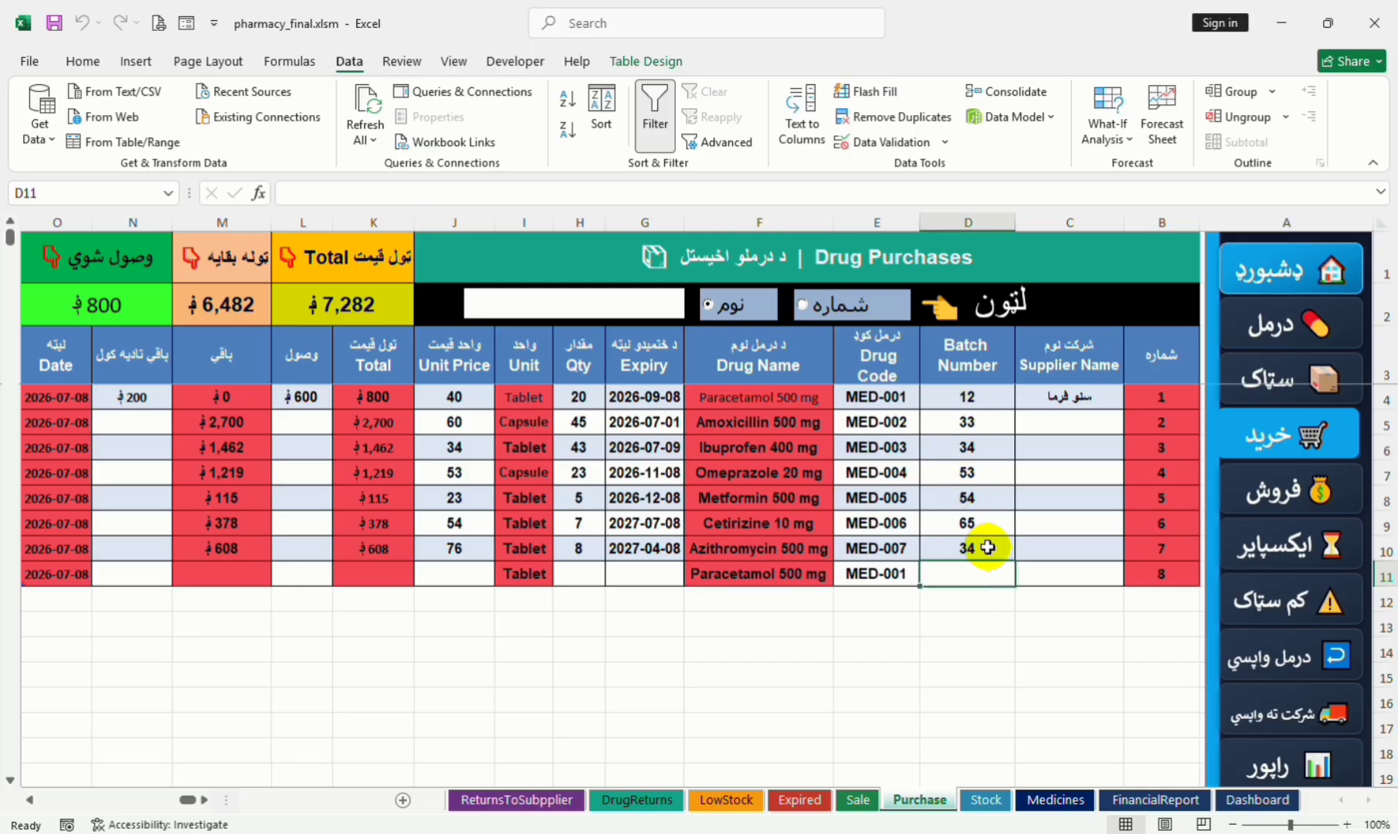
{"action": "type", "text": "12"}
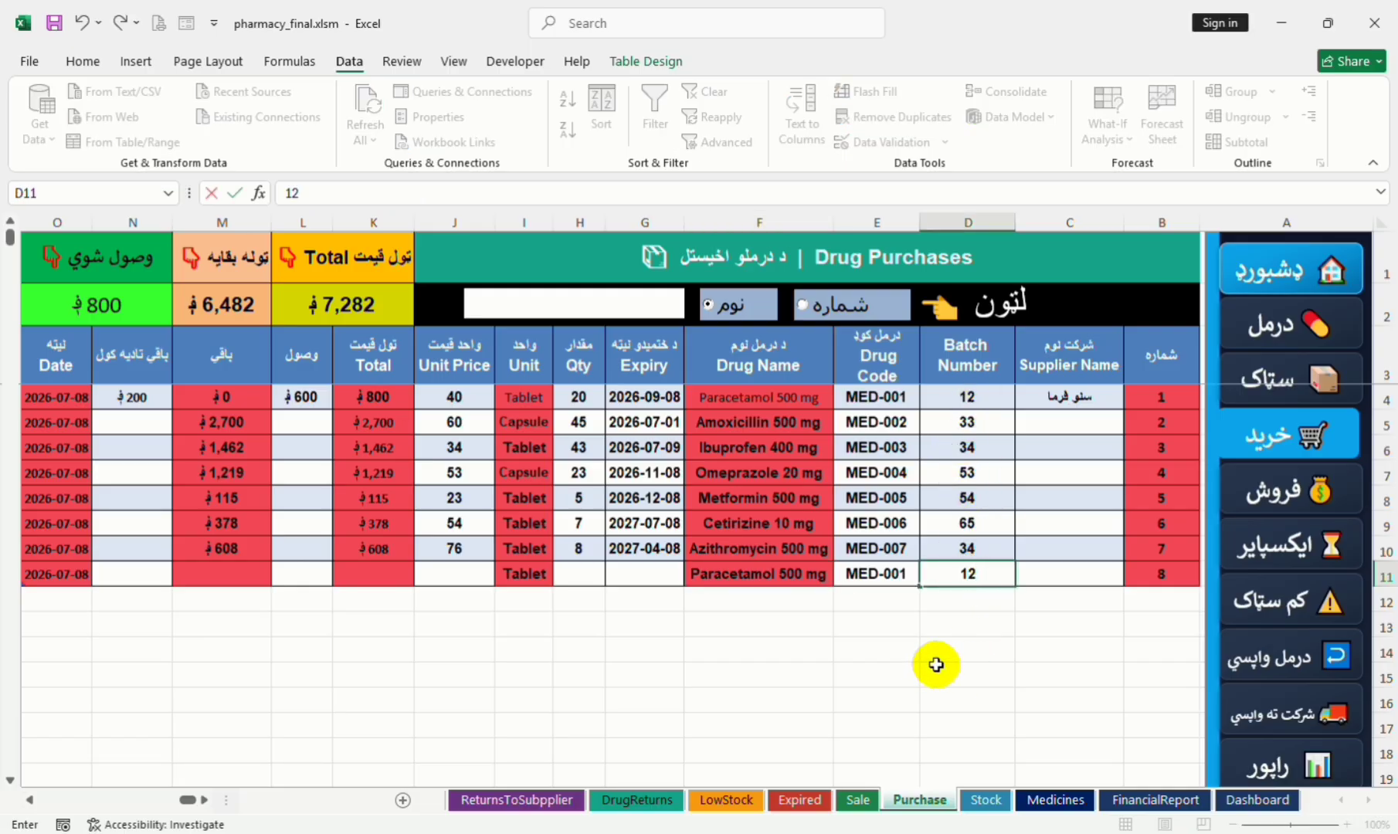
{"action": "key", "text": "Tab"}
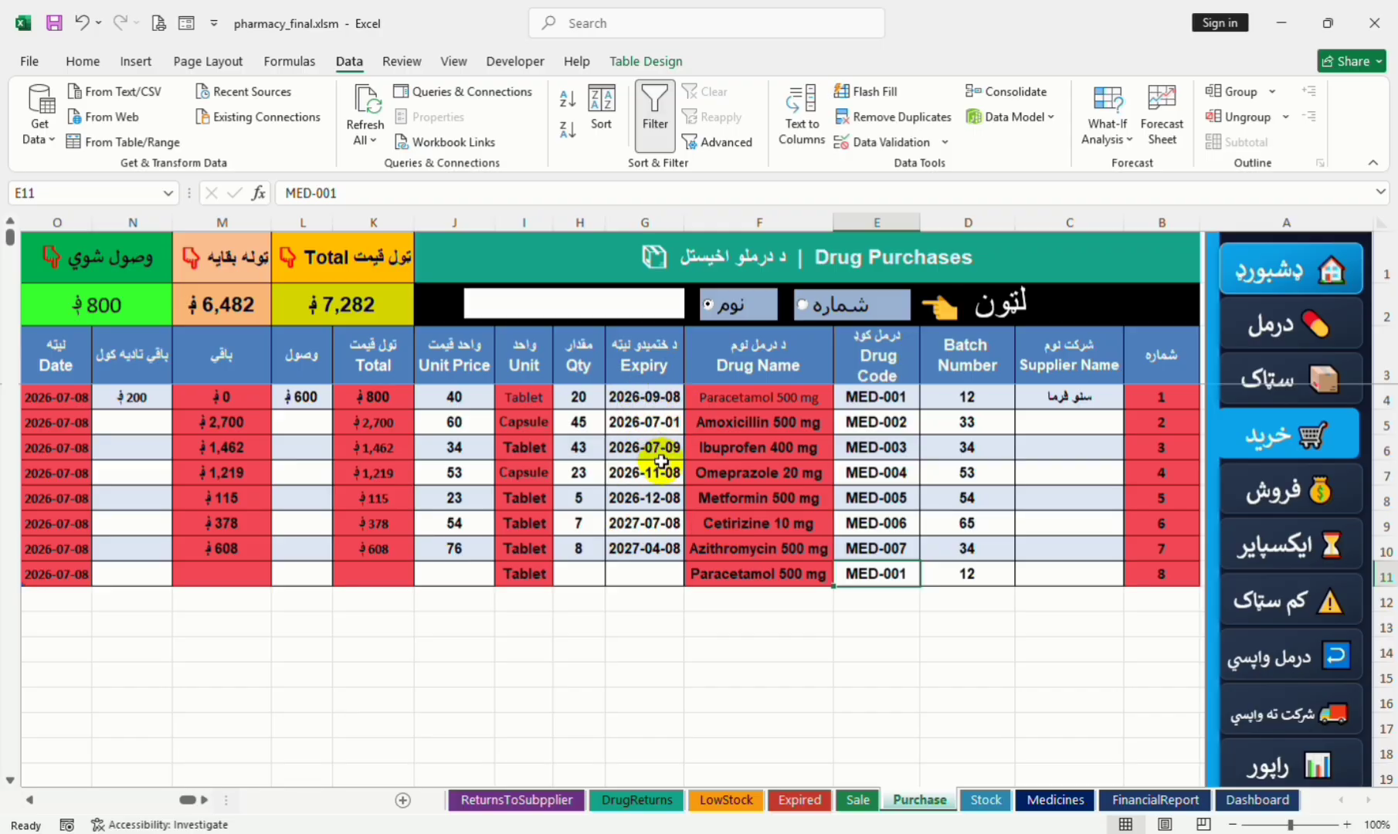
Step: Copy the first MED-001 purchase's expiry date and paste it as a value into the new purchase row
{"action": "left_click", "coordinate": [652, 396]}
{"action": "key", "text": "ctrl+c"}
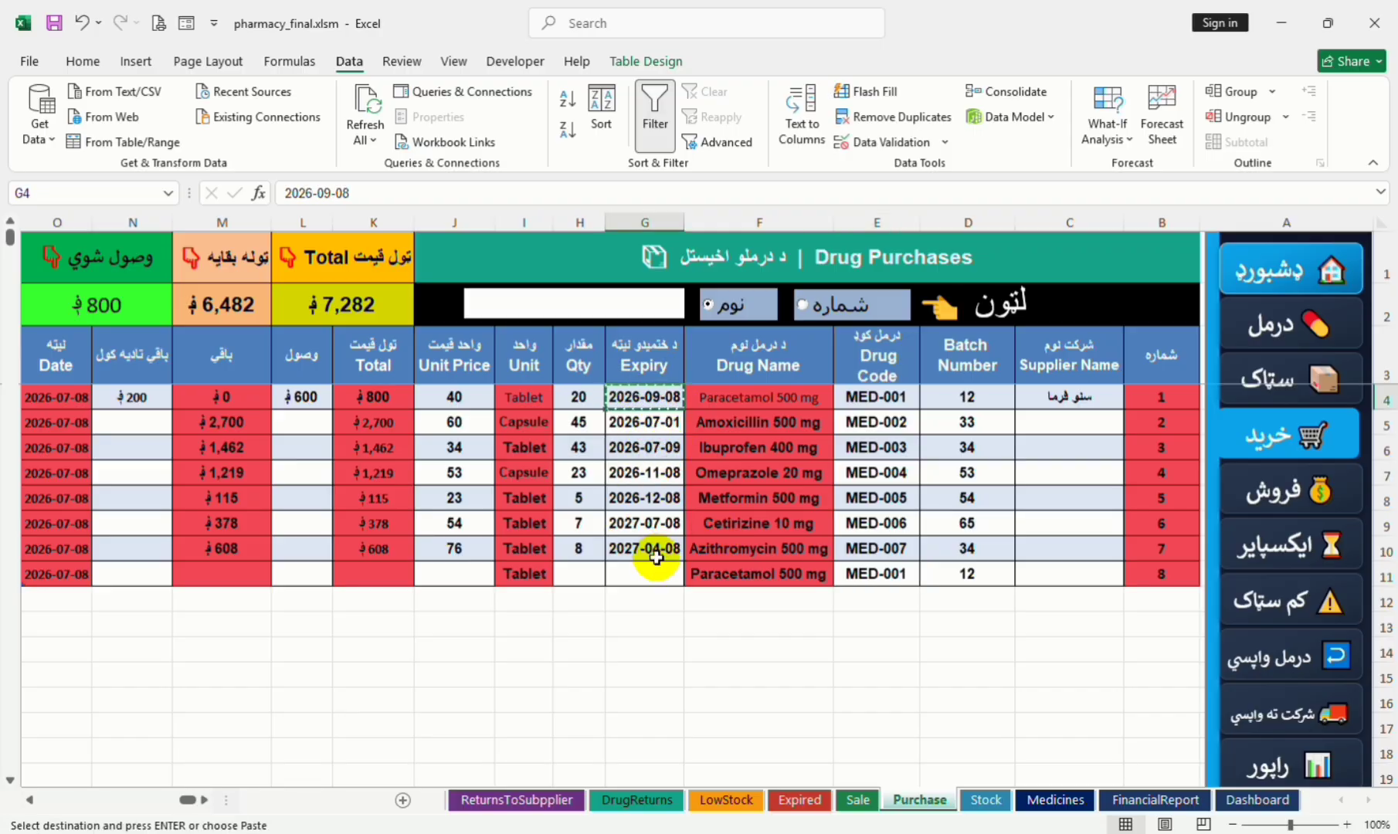
{"action": "left_click", "coordinate": [631, 572]}
{"action": "right_click", "coordinate": [631, 572]}
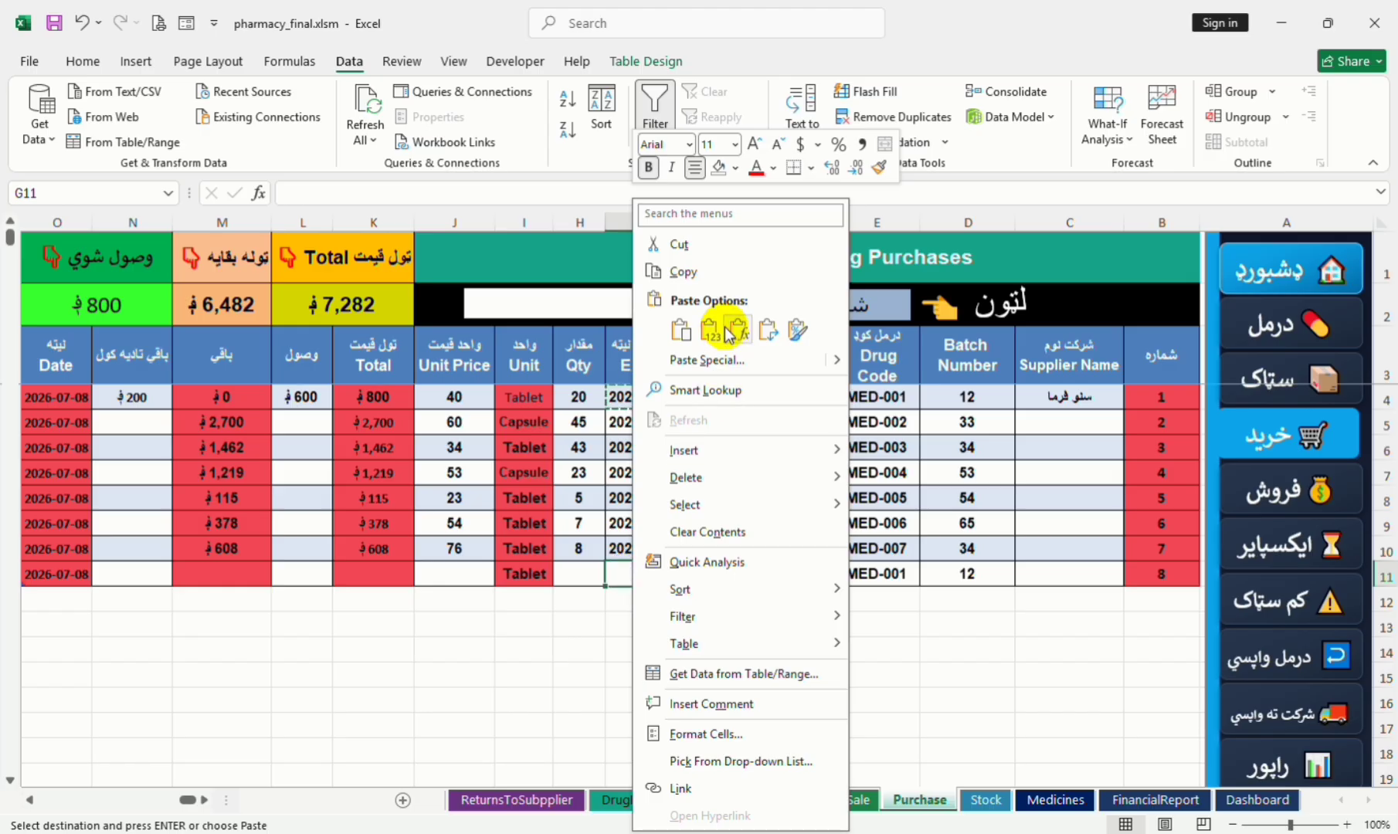
{"action": "left_click", "coordinate": [717, 327]}
Step: Enter quantity 13 and unit price 40 for the new MED-001 purchase, and check the updated quantities on the Stock sheet
{"action": "left_click", "coordinate": [589, 572]}
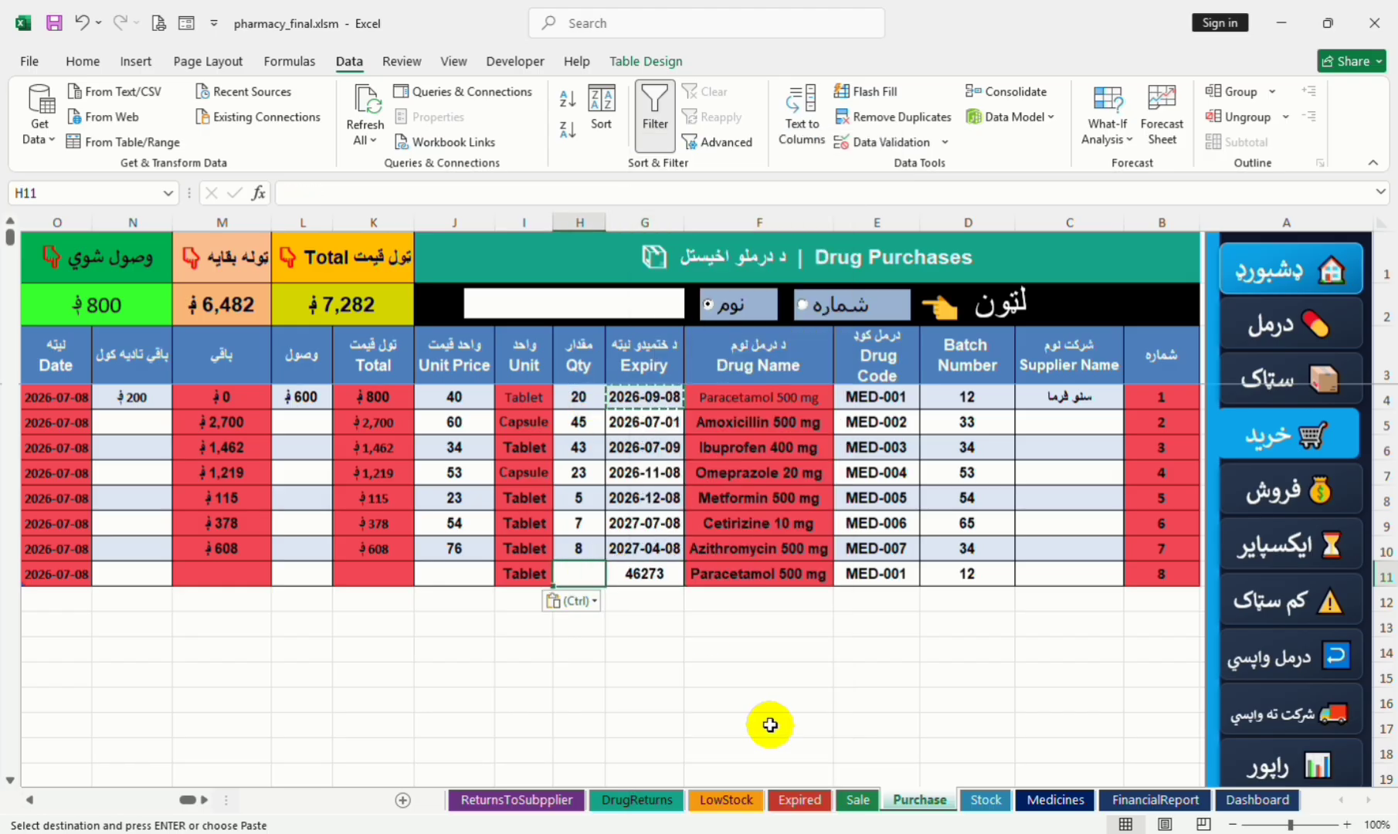
{"action": "type", "text": "13"}
{"action": "key", "text": "Tab"}
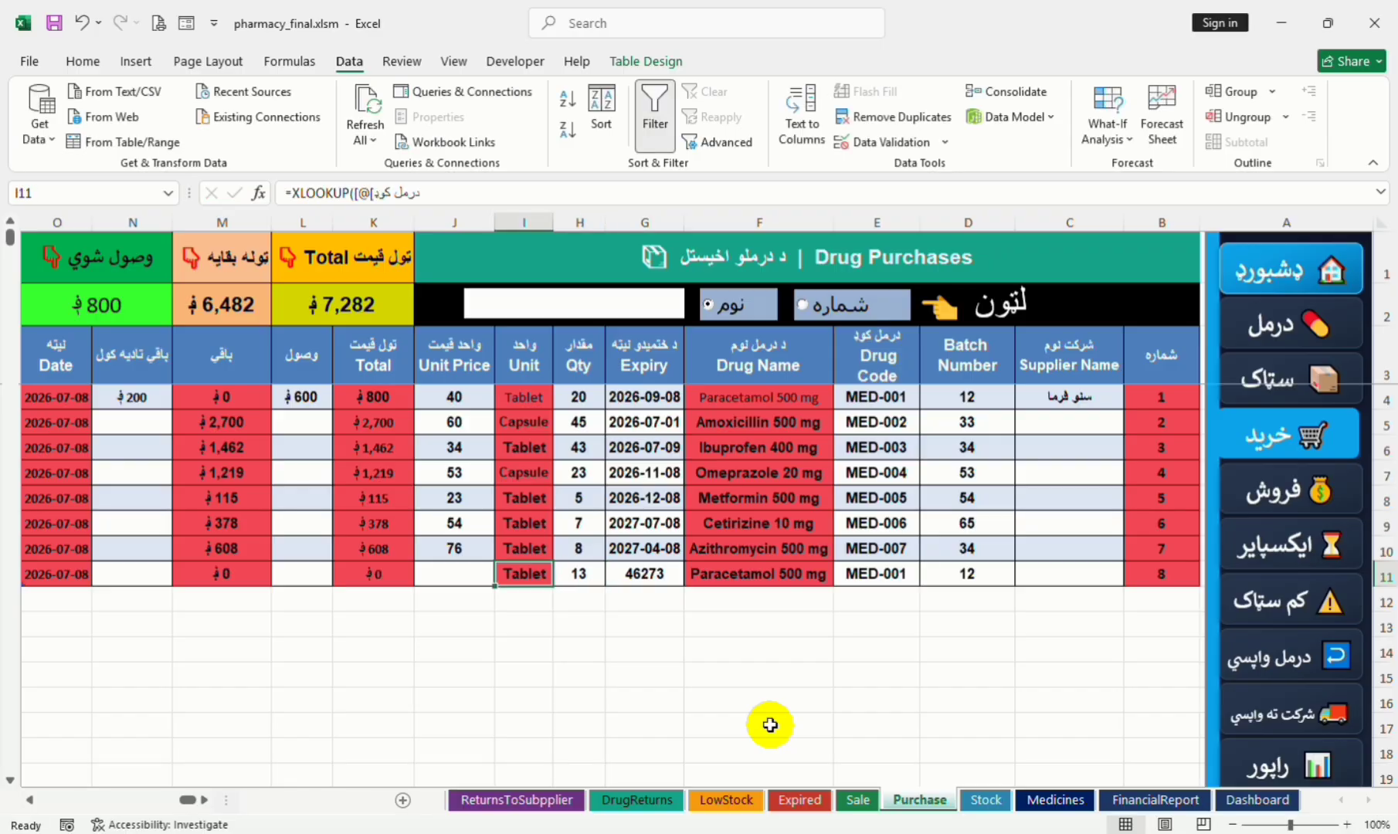
{"action": "key", "text": "Tab"}
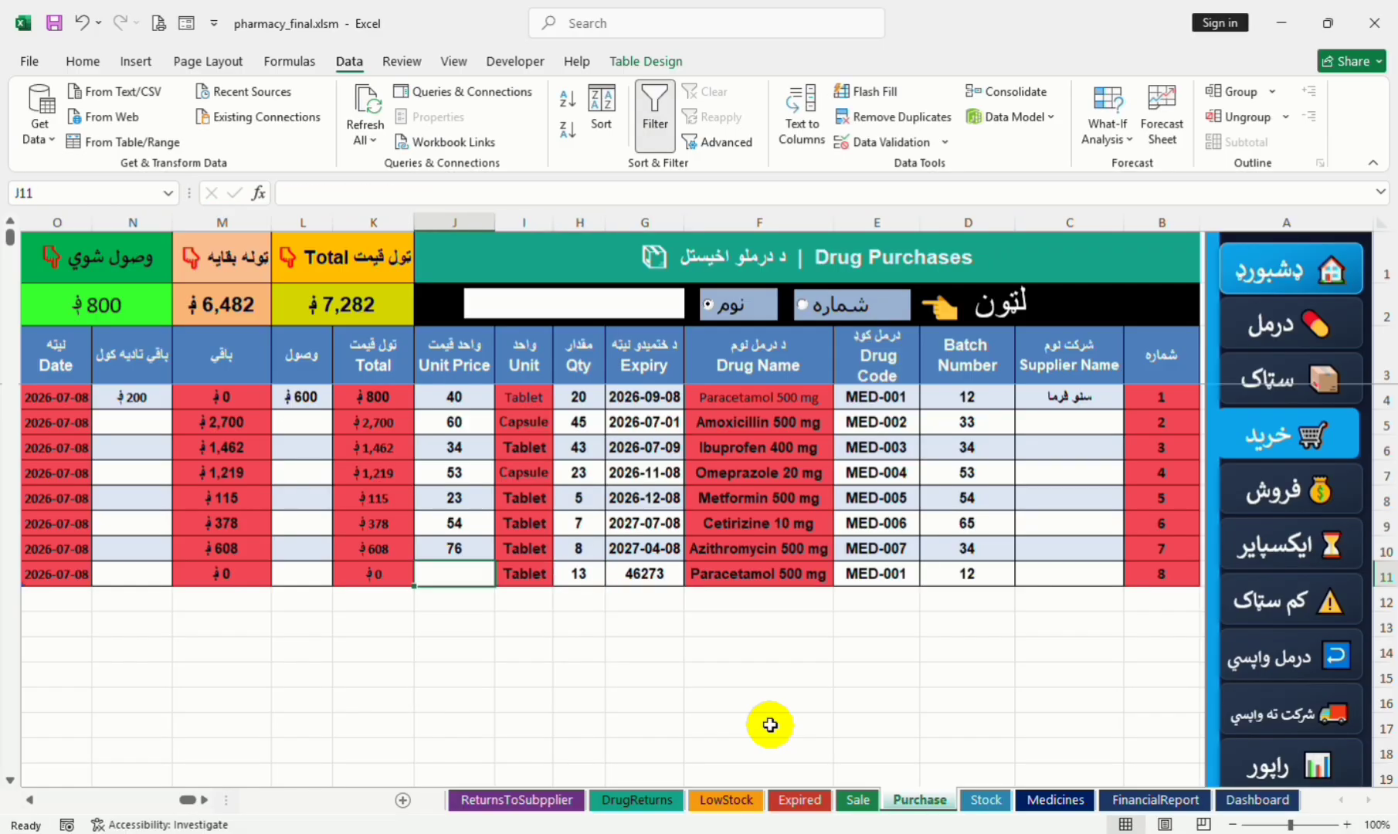
{"action": "type", "text": "40"}
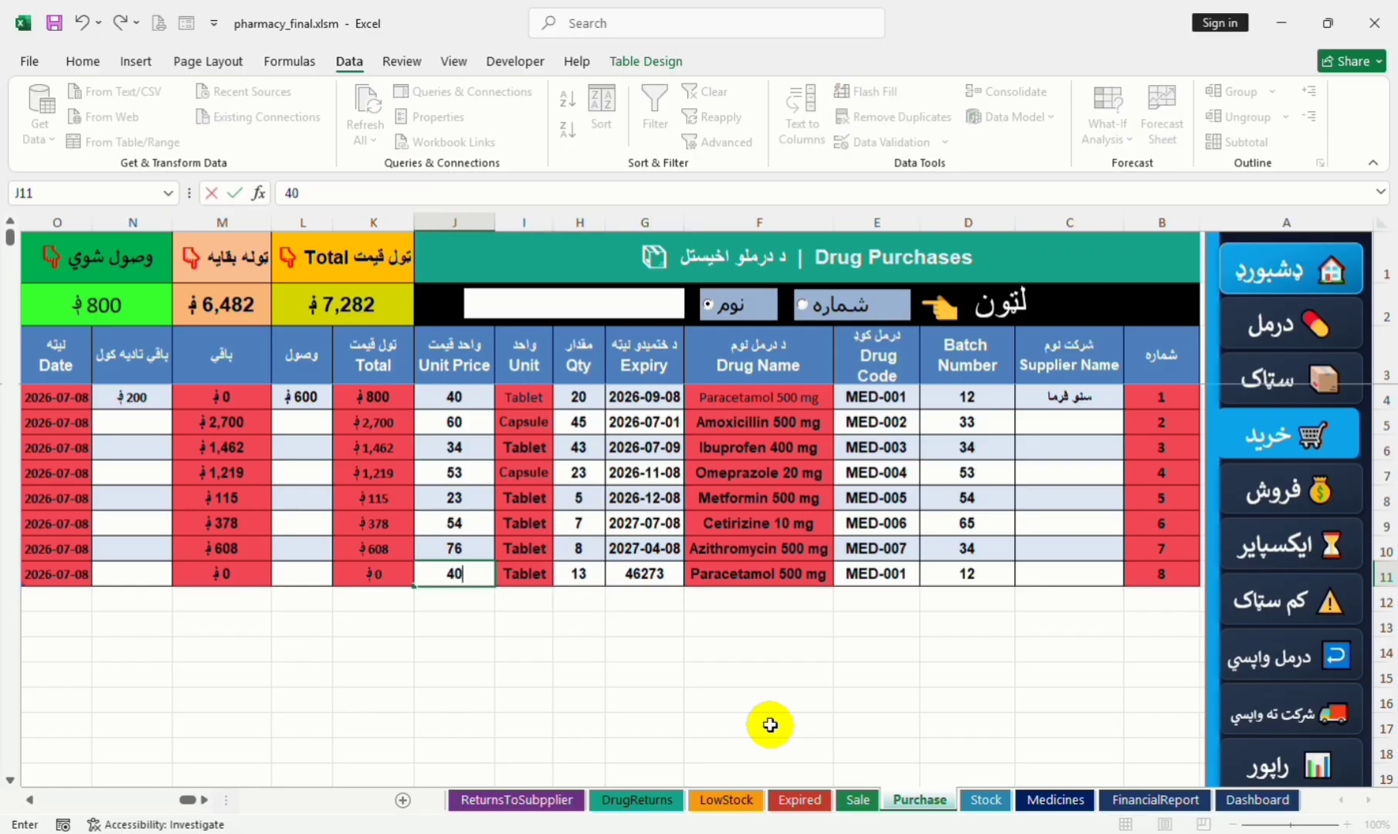
{"action": "key", "text": "Tab"}
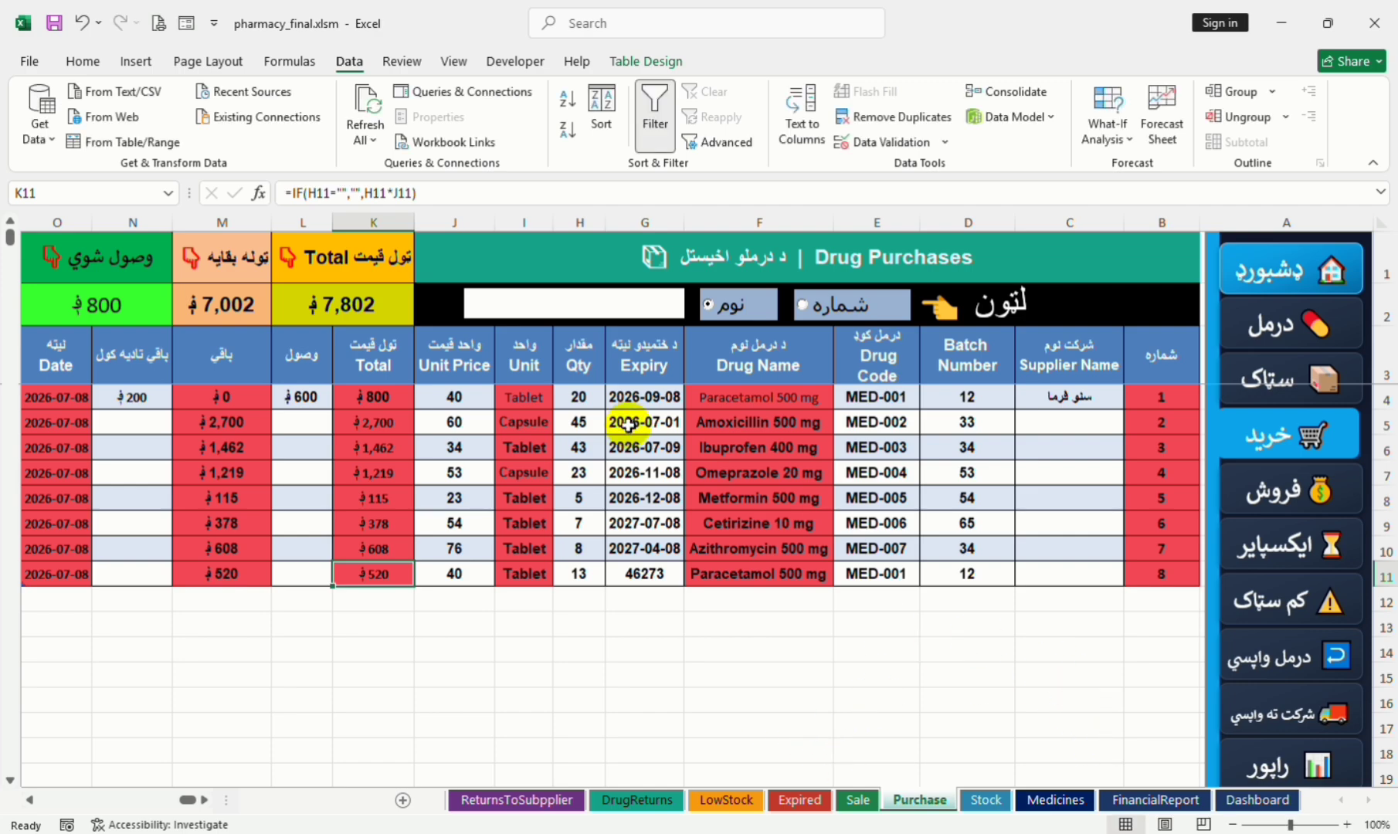
{"action": "left_click", "coordinate": [1279, 382]}
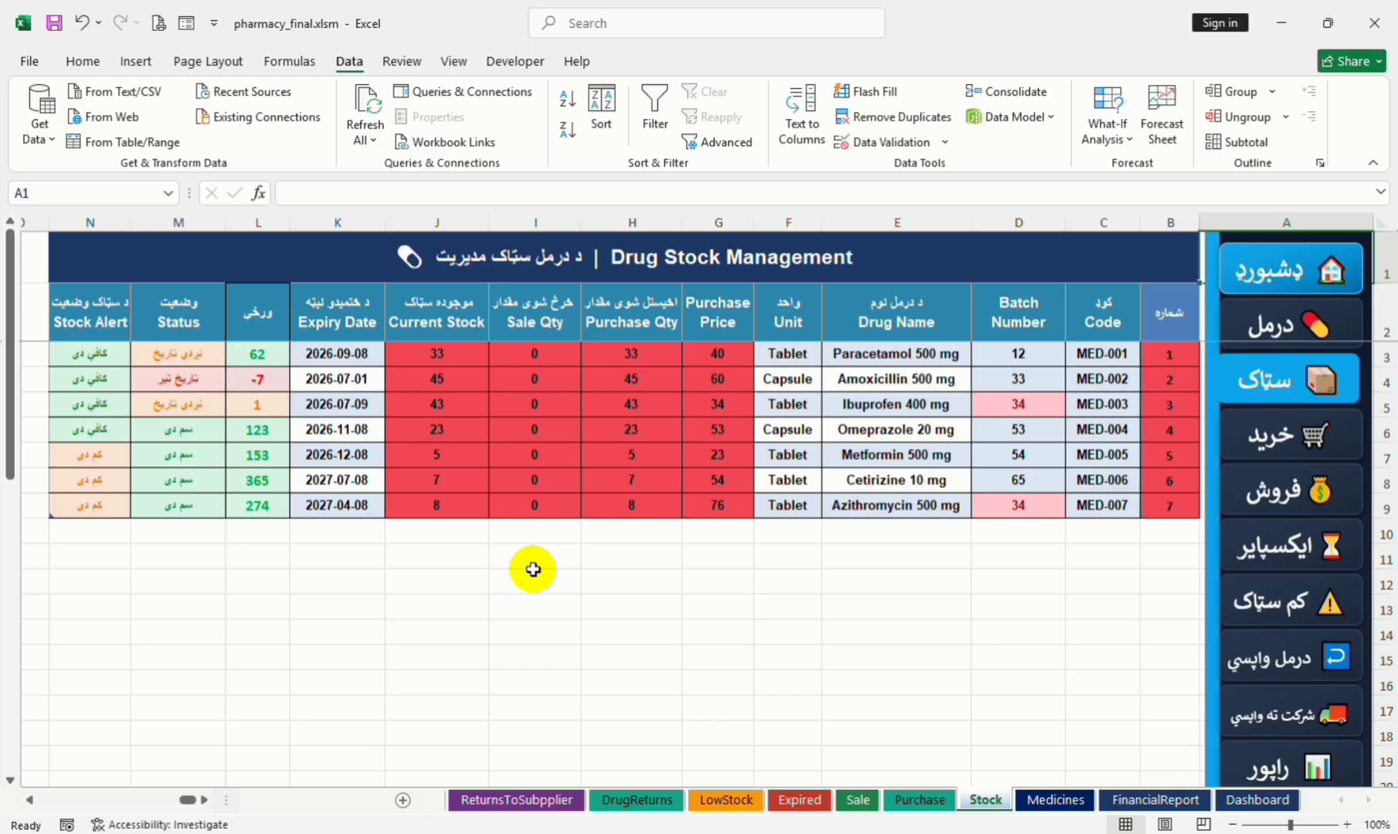
Step: Open the Sale sheet and enter drug code med-006 in the first sales row
{"action": "left_click", "coordinate": [1256, 492]}
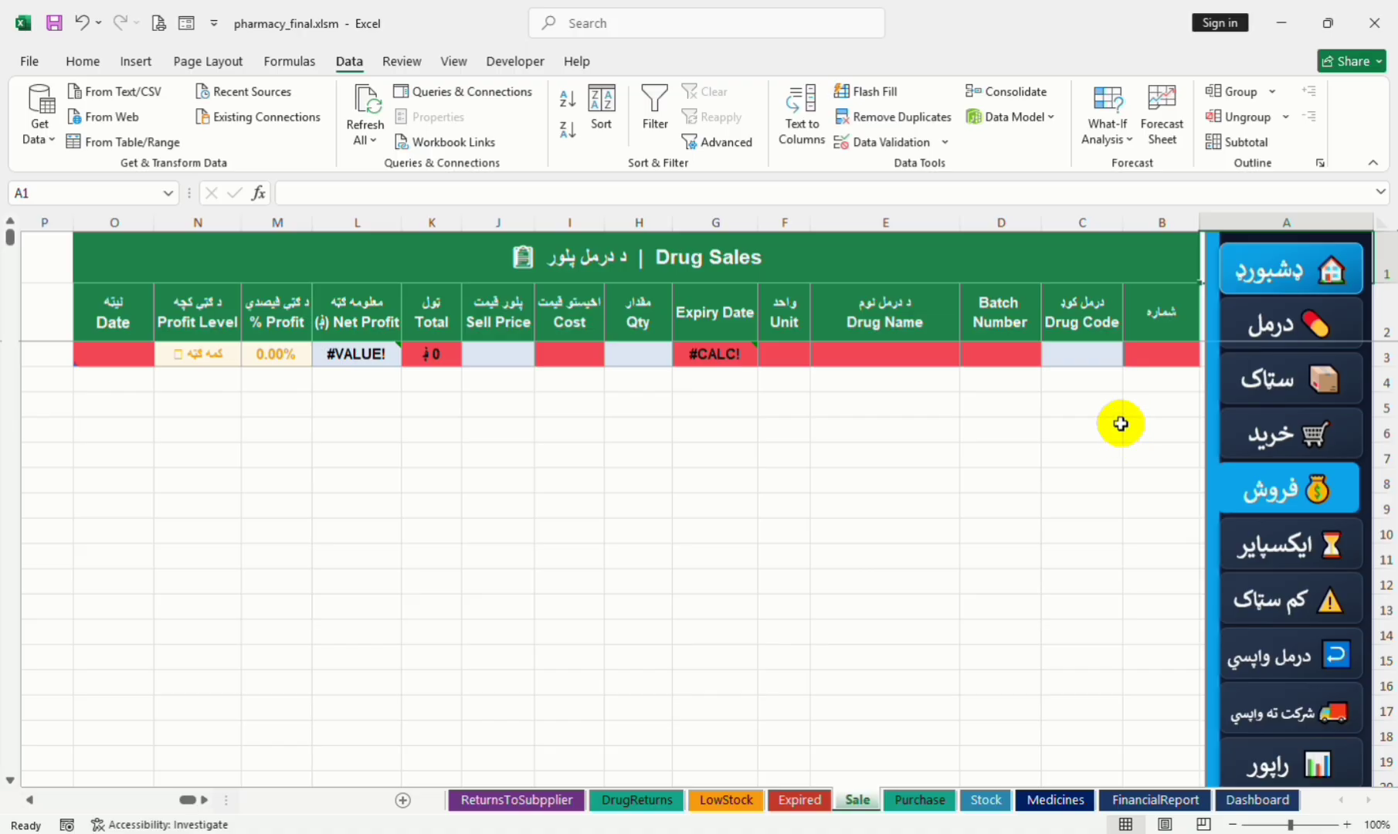
{"action": "left_click", "coordinate": [1082, 351]}
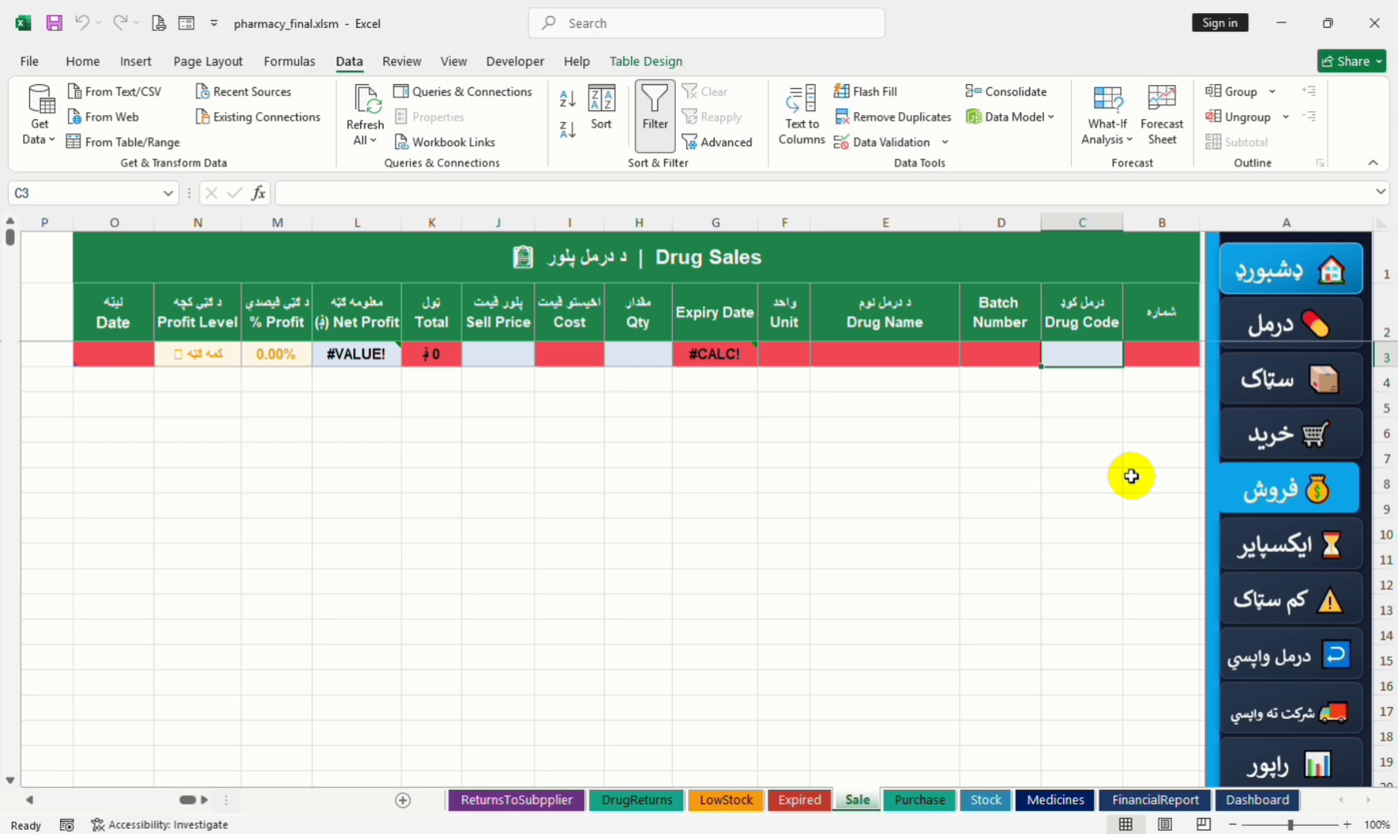
{"action": "type", "text": "med-006"}
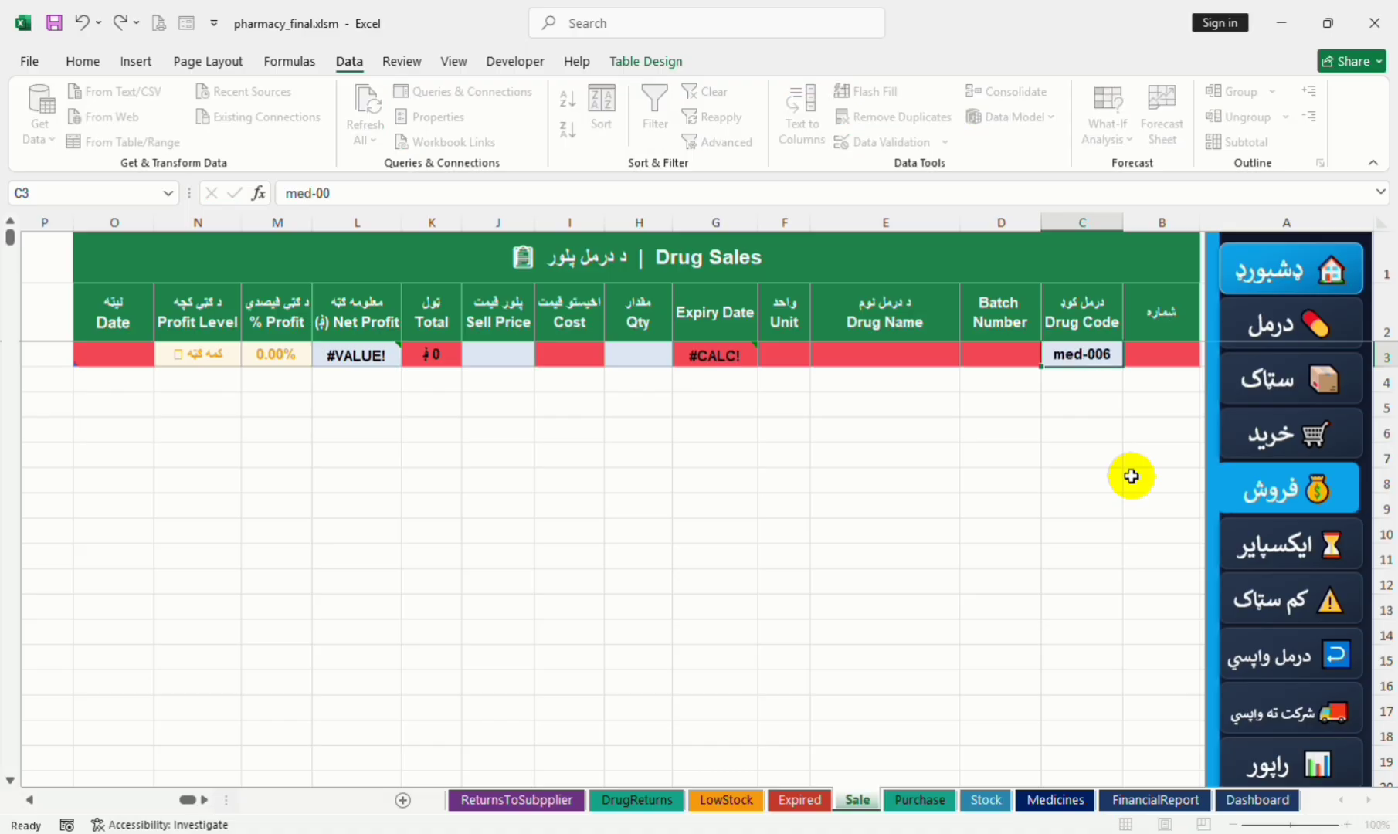
{"action": "key", "text": "Return"}
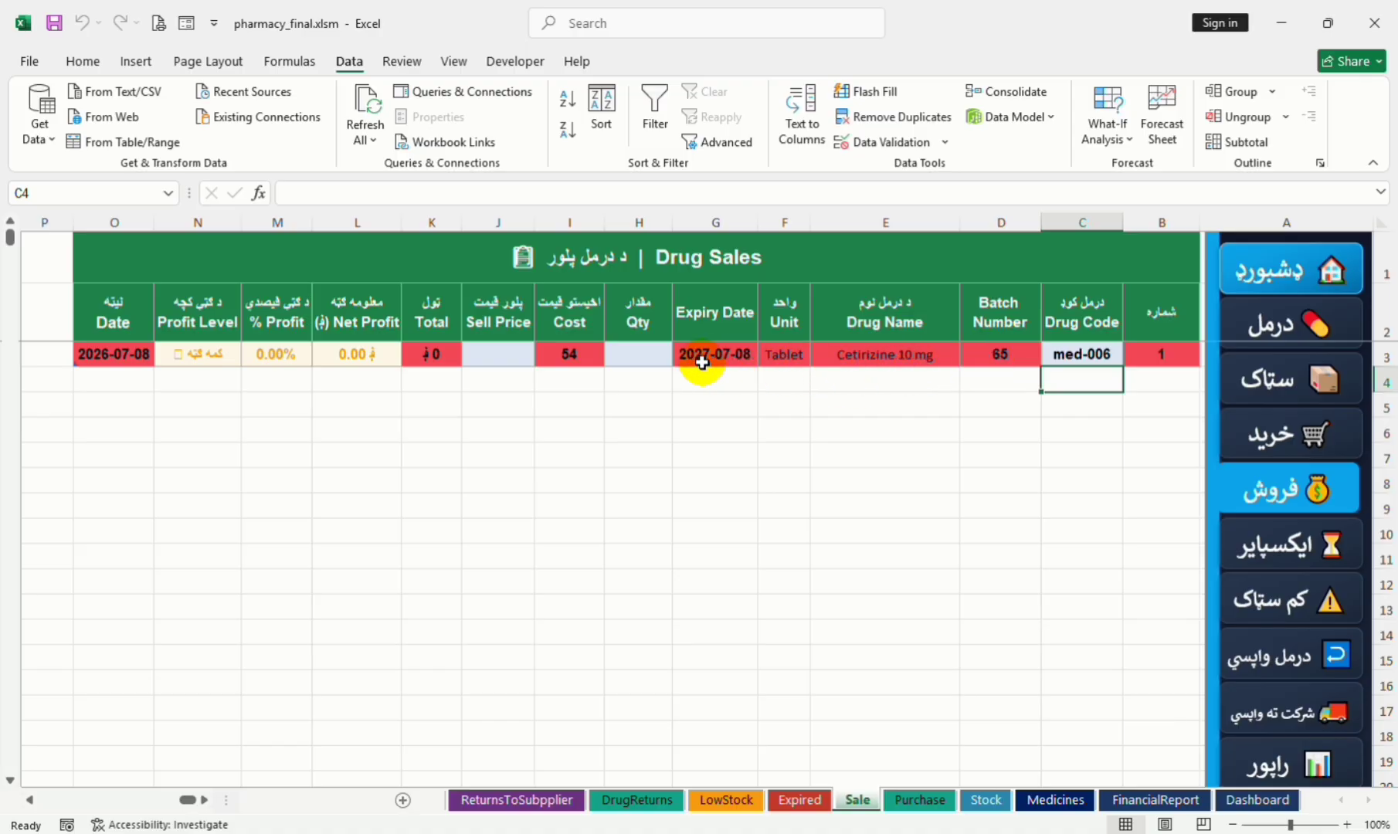
Step: Set the med-006 sale's quantity to 2 and sell price to 80, and select the drug code cell below it
{"action": "left_click", "coordinate": [639, 356]}
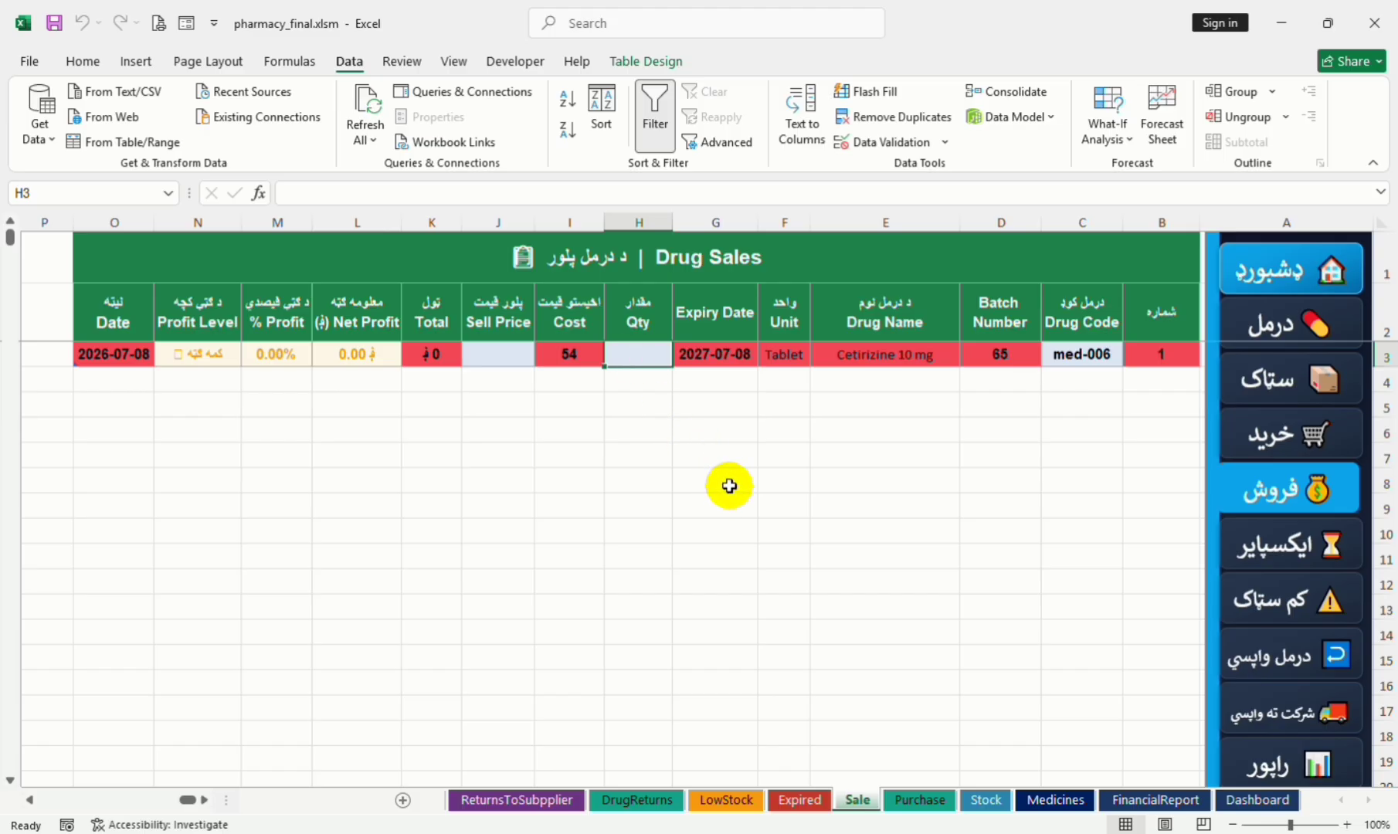
{"action": "type", "text": "2"}
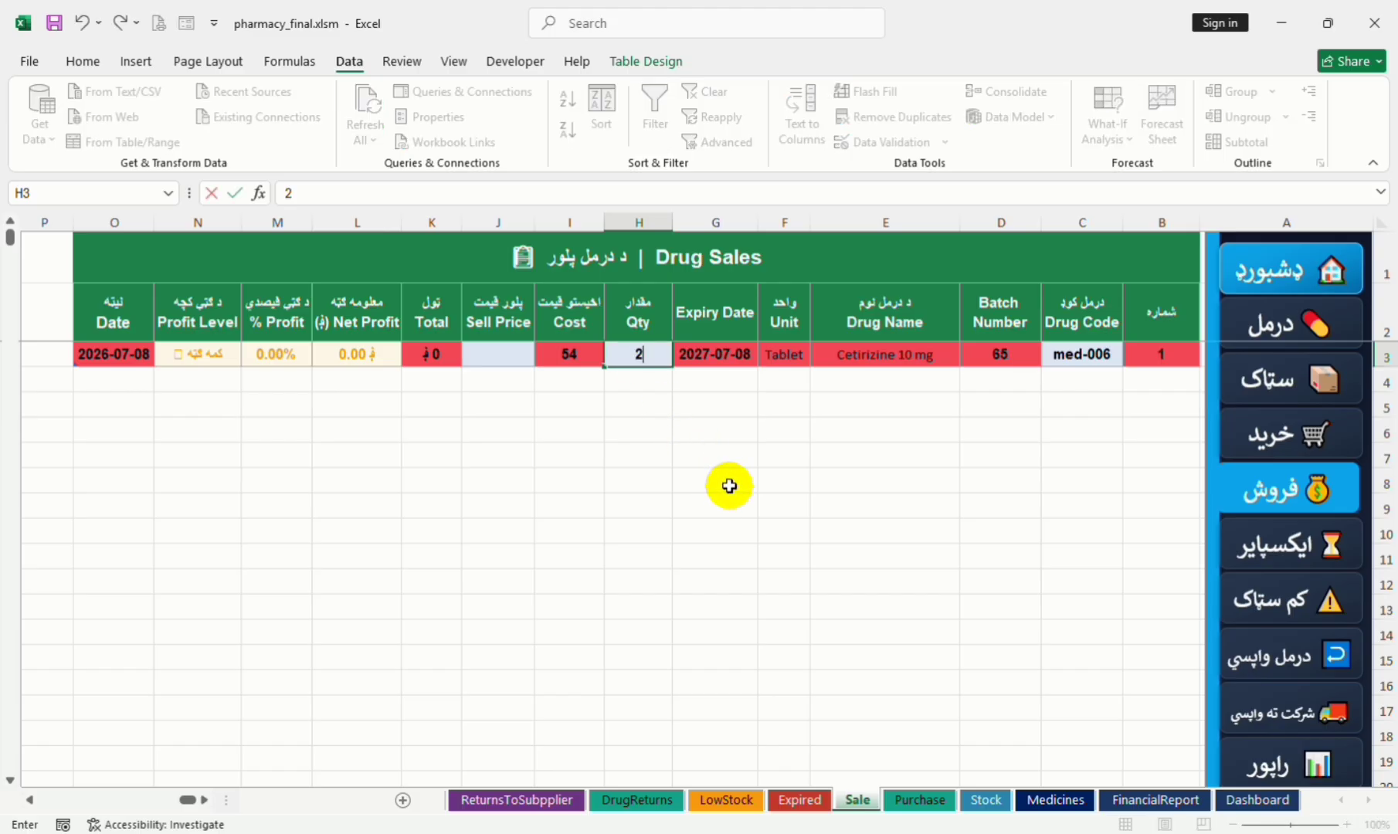
{"action": "key", "text": "Tab"}
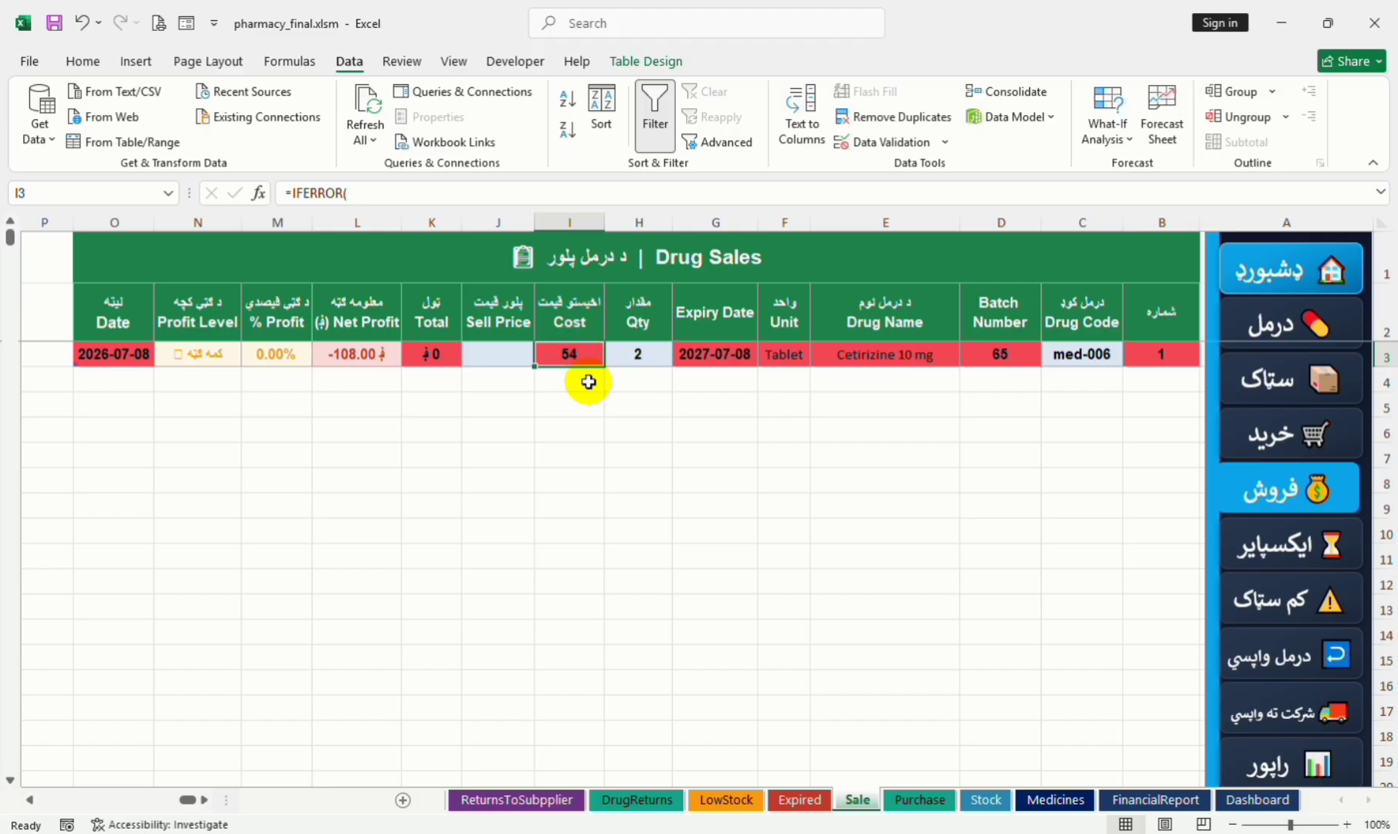
{"action": "left_click", "coordinate": [499, 354]}
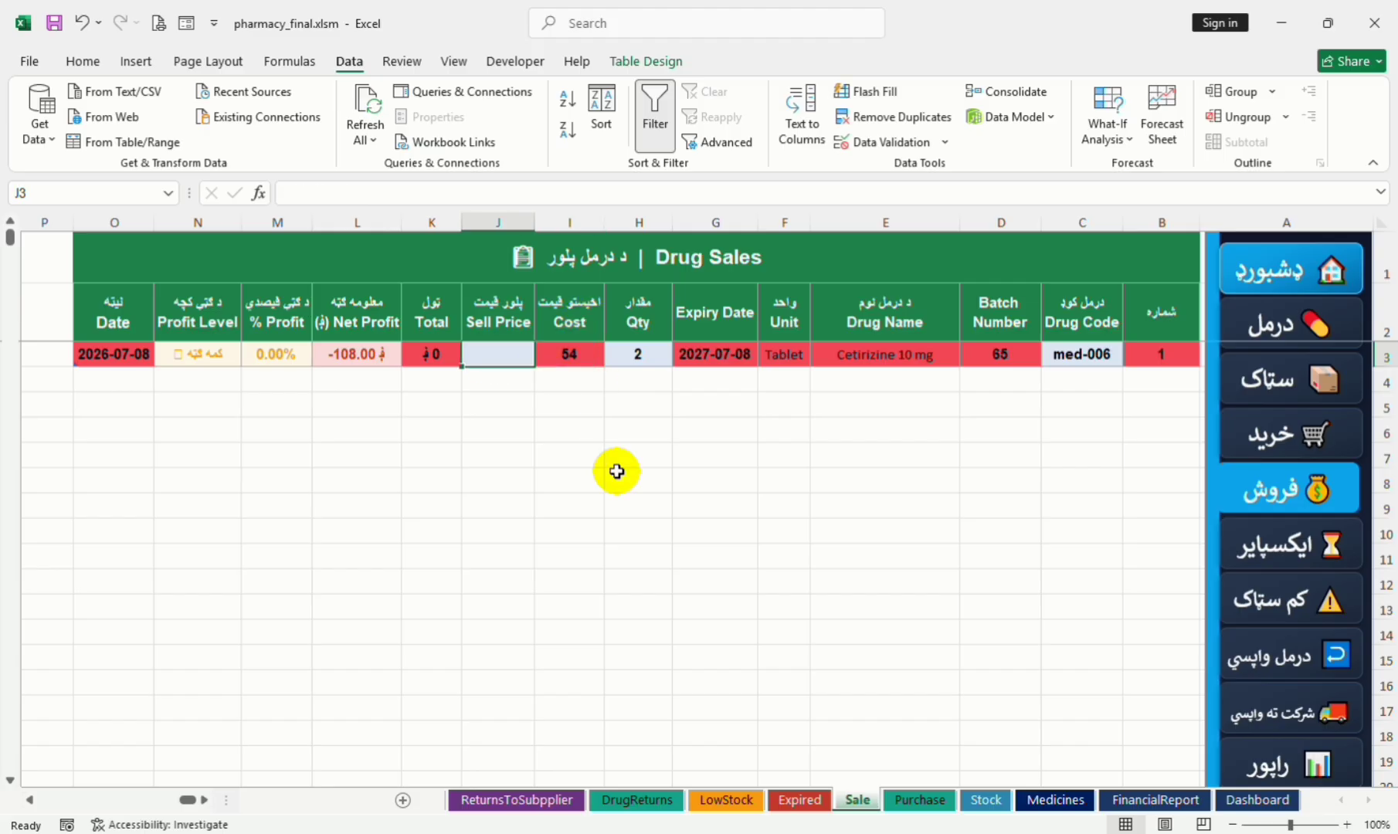
{"action": "type", "text": "80"}
{"action": "key", "text": "Tab"}
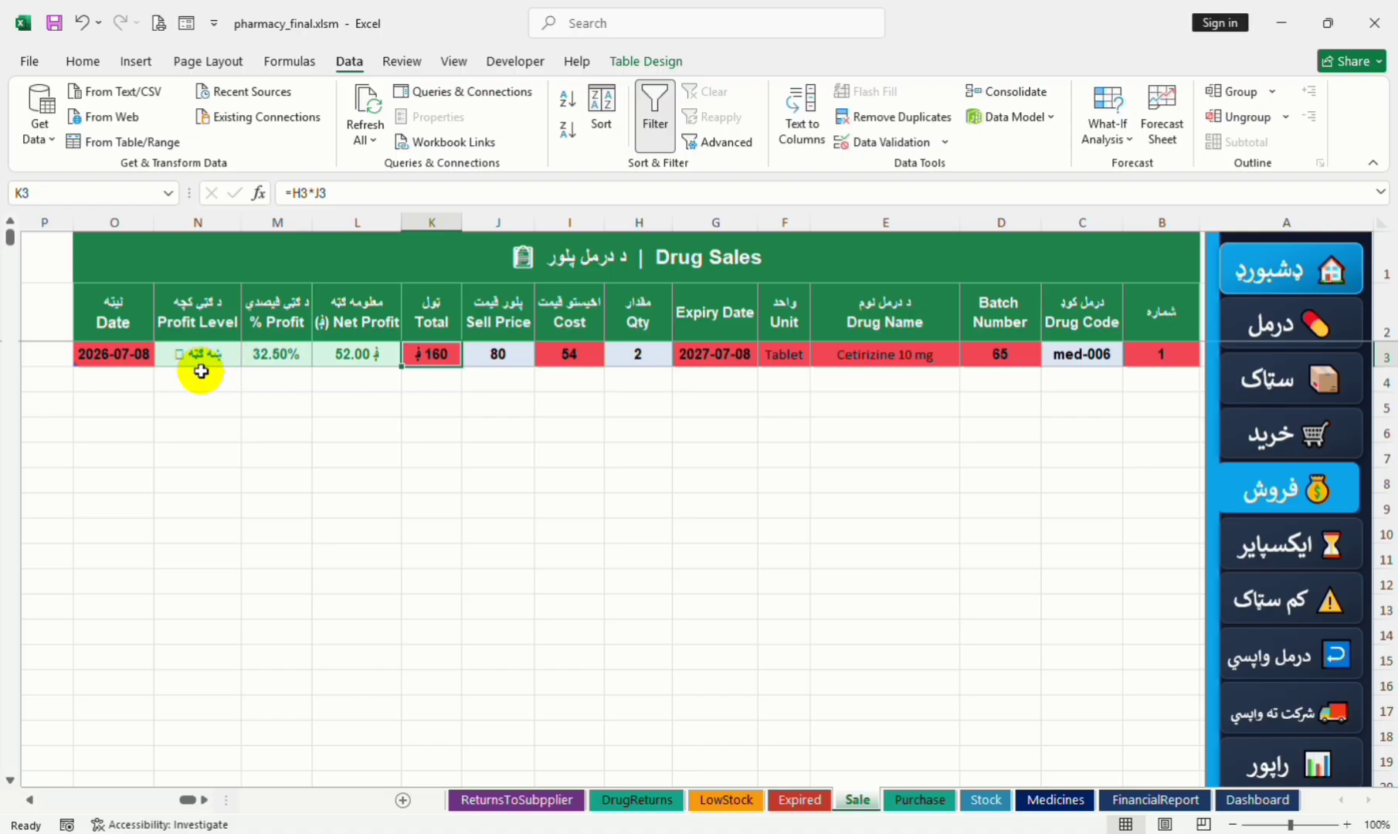
{"action": "left_click", "coordinate": [1078, 378]}
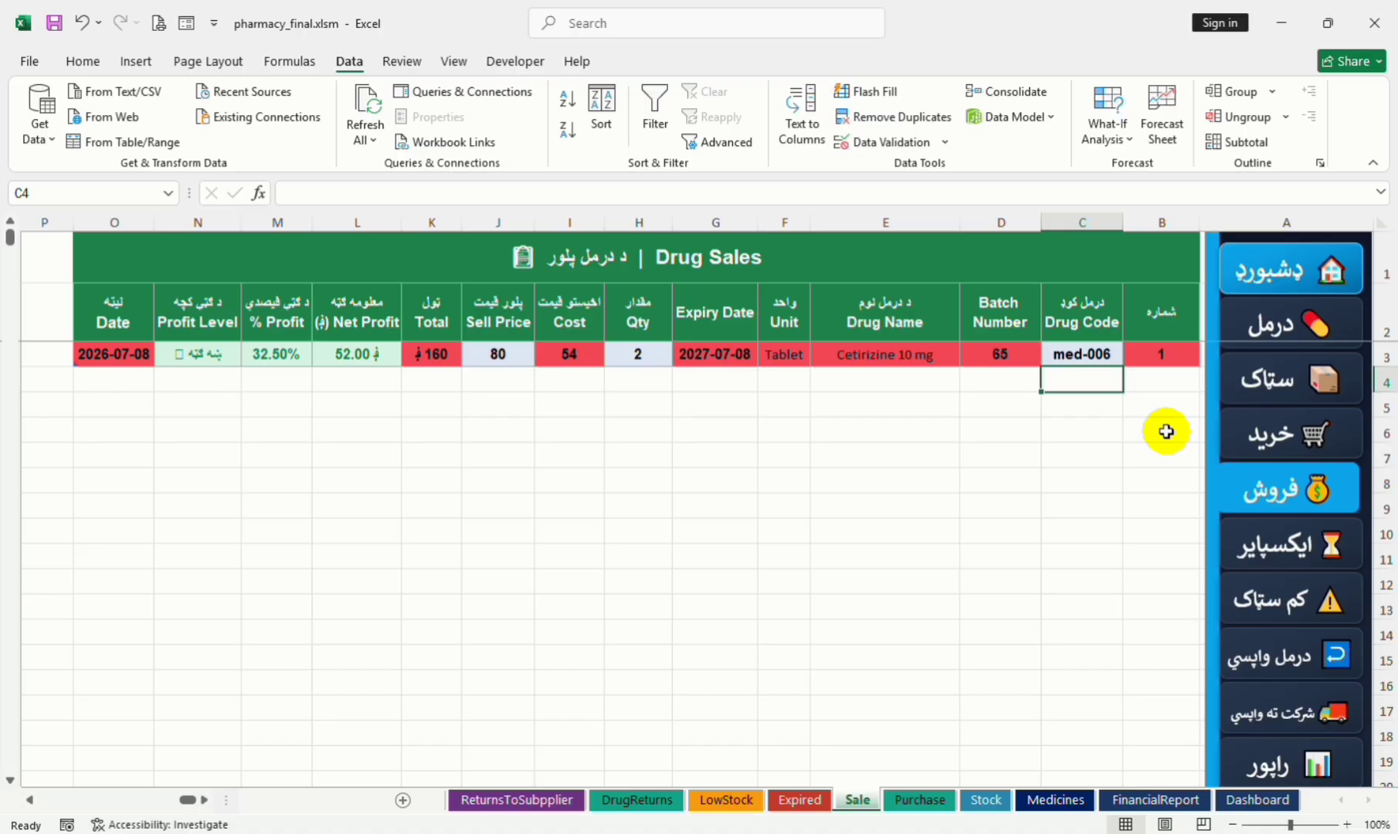
Step: Record a sale of drug code MED-005 in the second sales row with quantity 4 and sell price 35
{"action": "type", "text": "MED-0"}
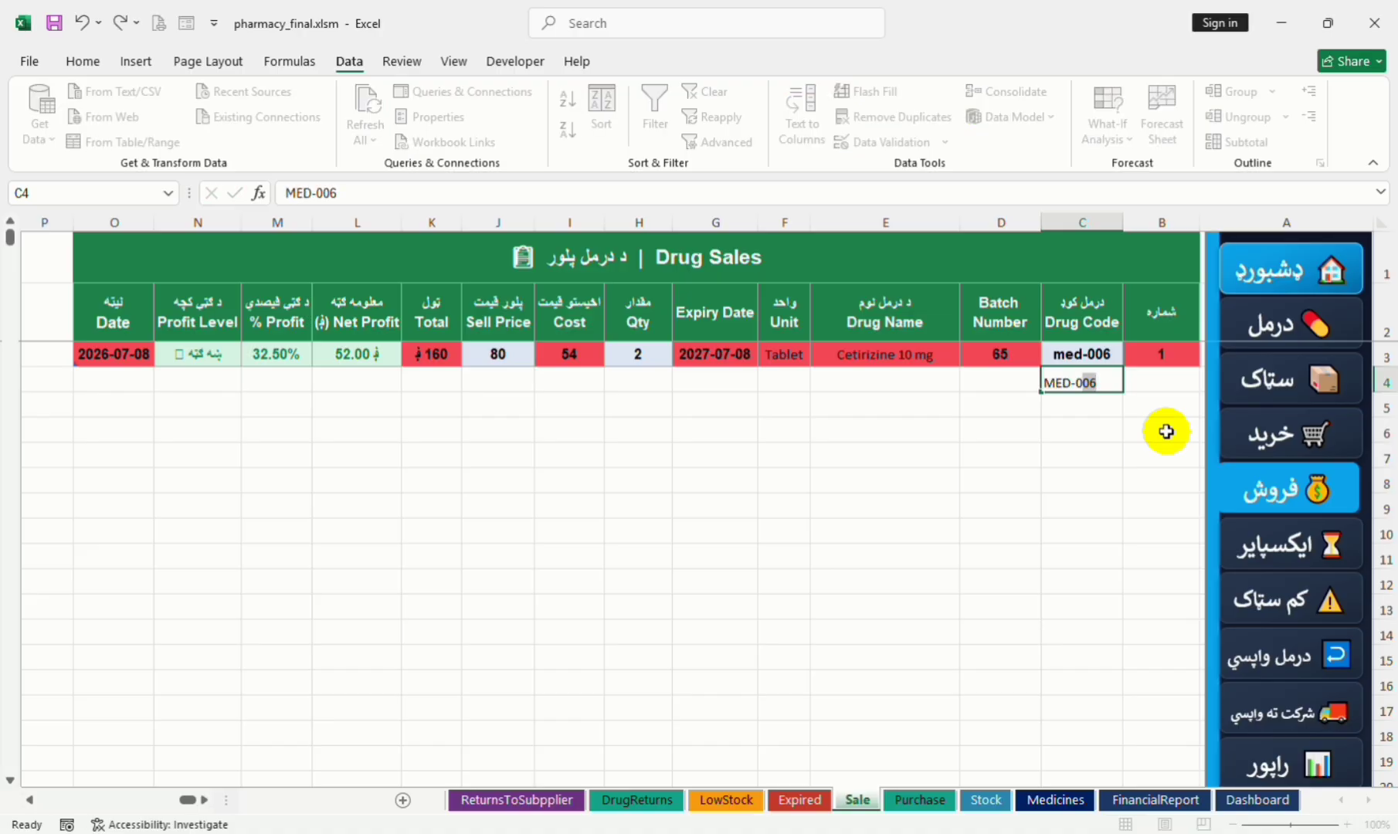
{"action": "type", "text": "05"}
{"action": "key", "text": "Return"}
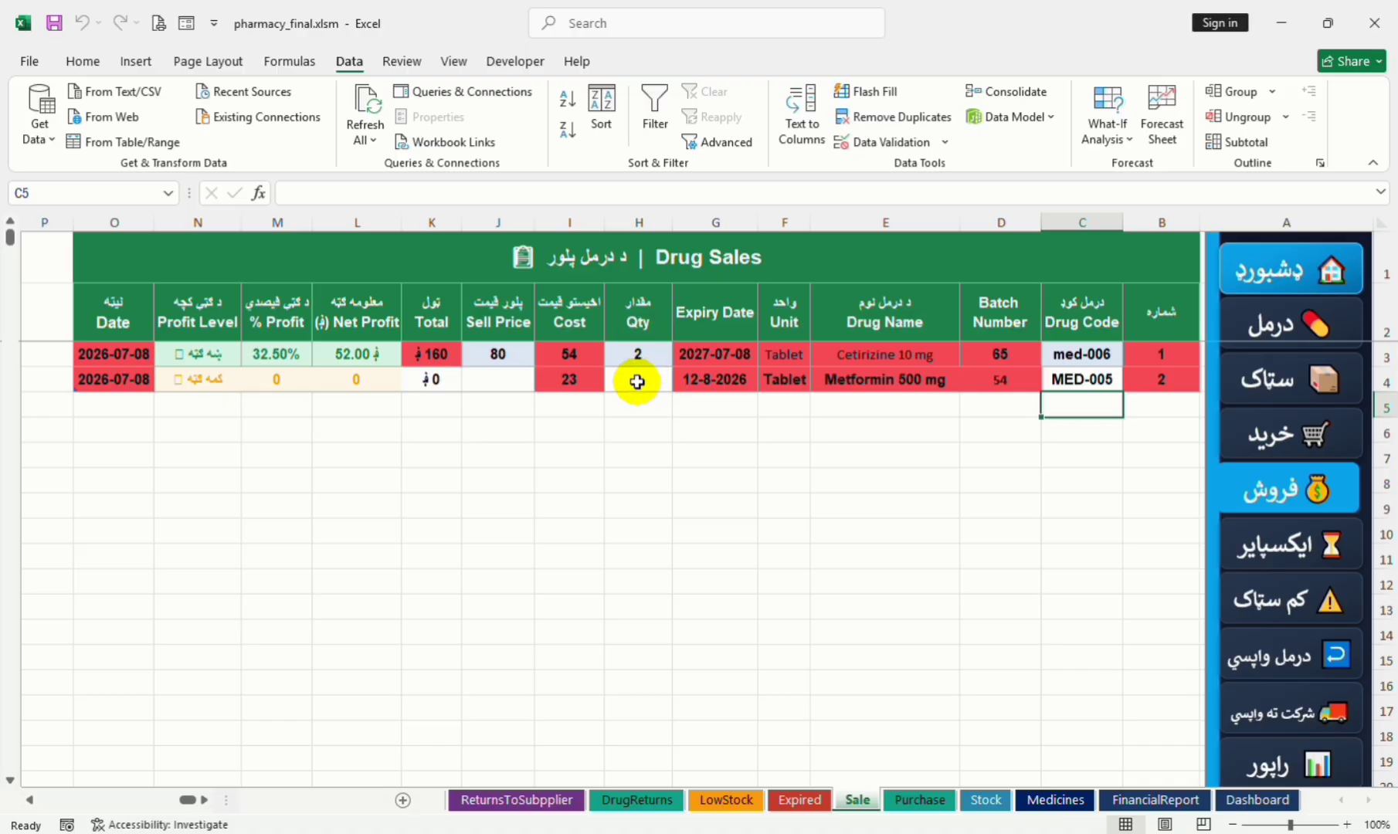
{"action": "left_click", "coordinate": [637, 381]}
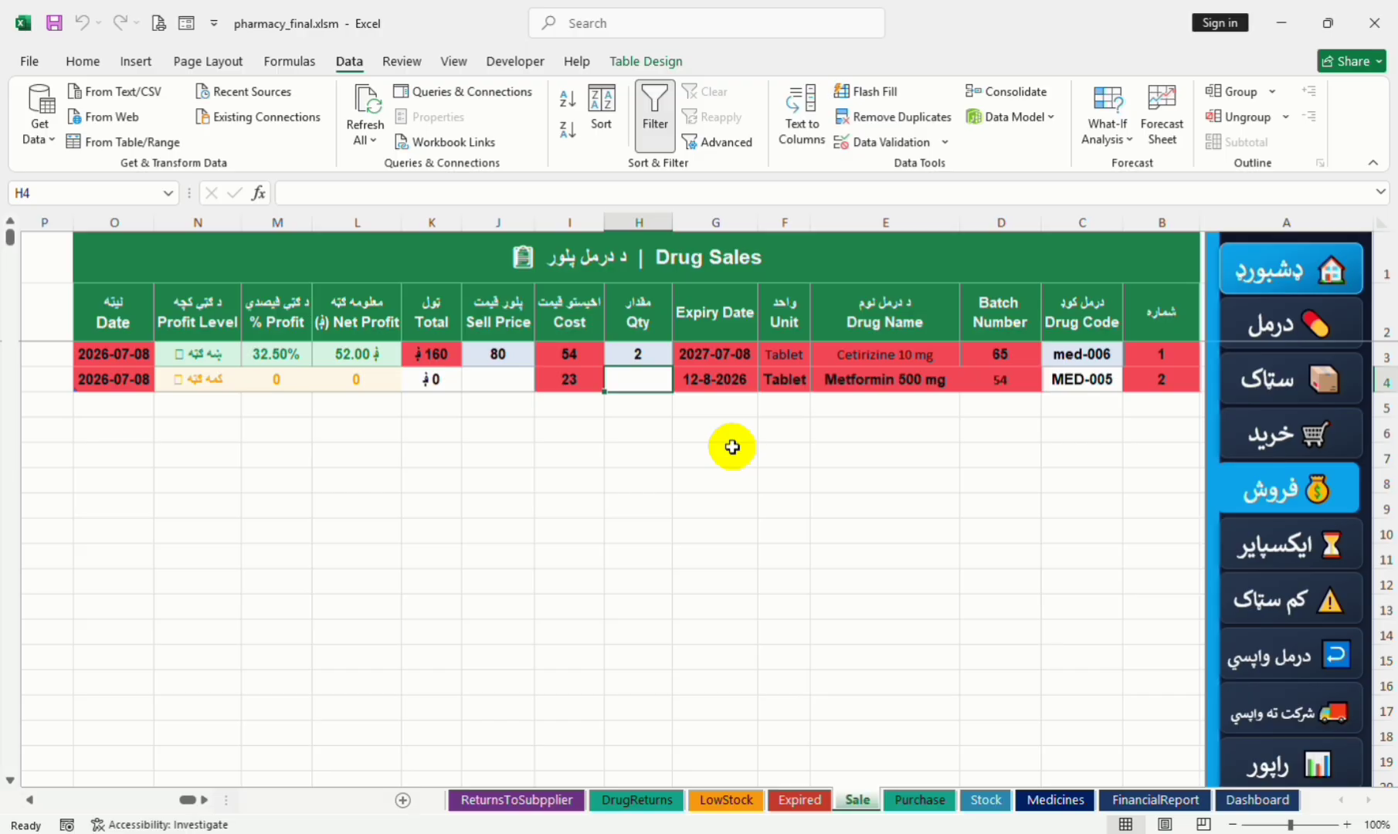
{"action": "type", "text": "4"}
{"action": "key", "text": "Tab"}
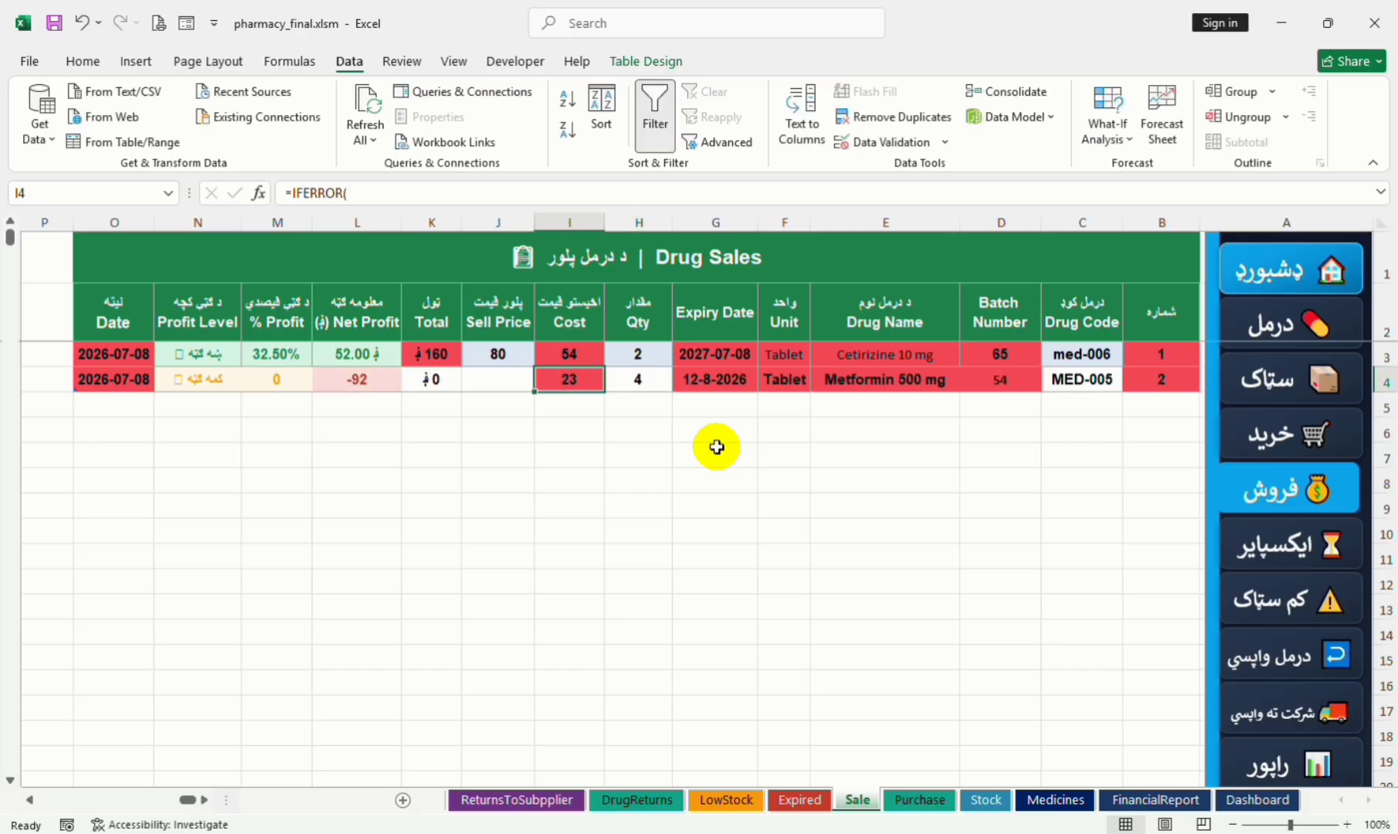
{"action": "key", "text": "Tab"}
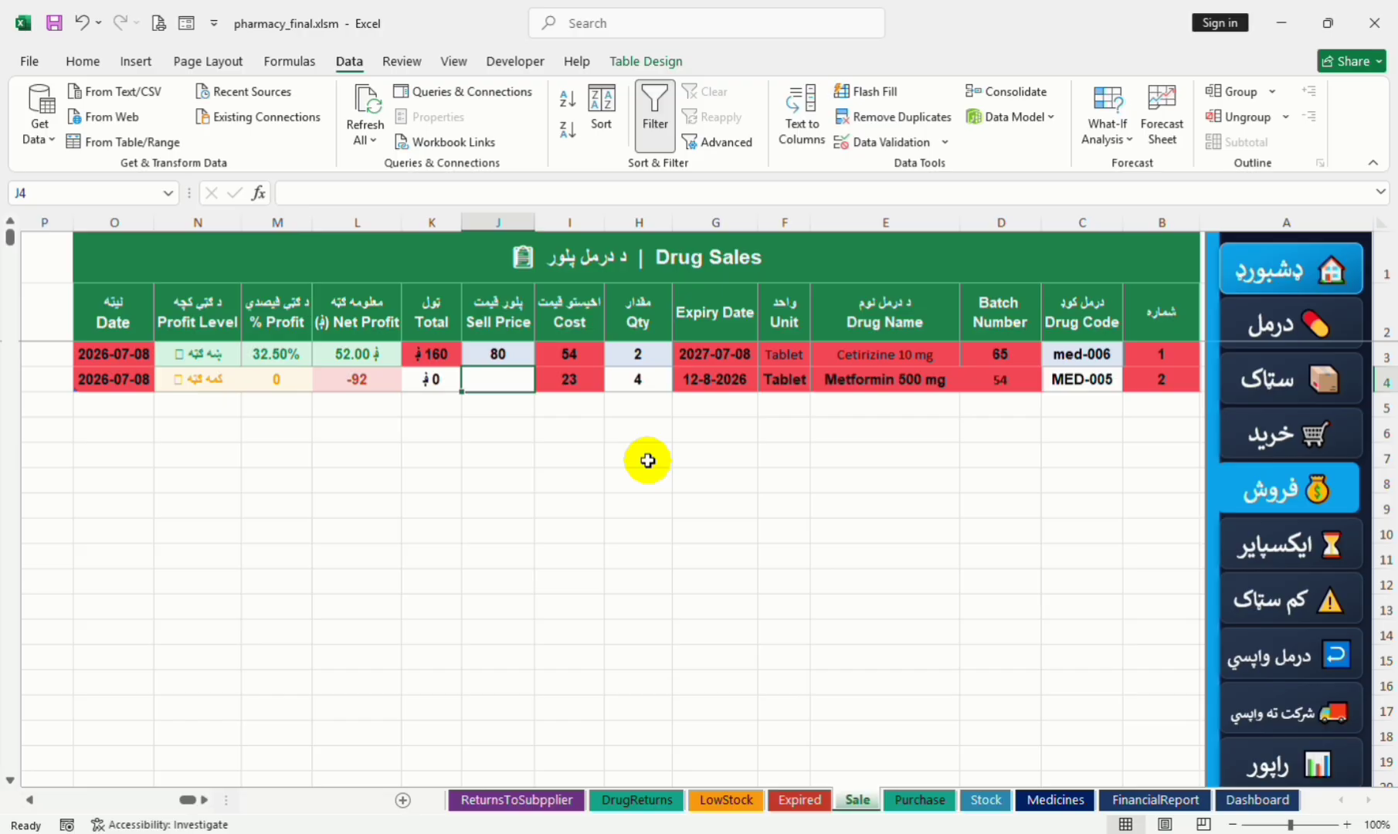
{"action": "type", "text": "35"}
{"action": "key", "text": "Tab"}
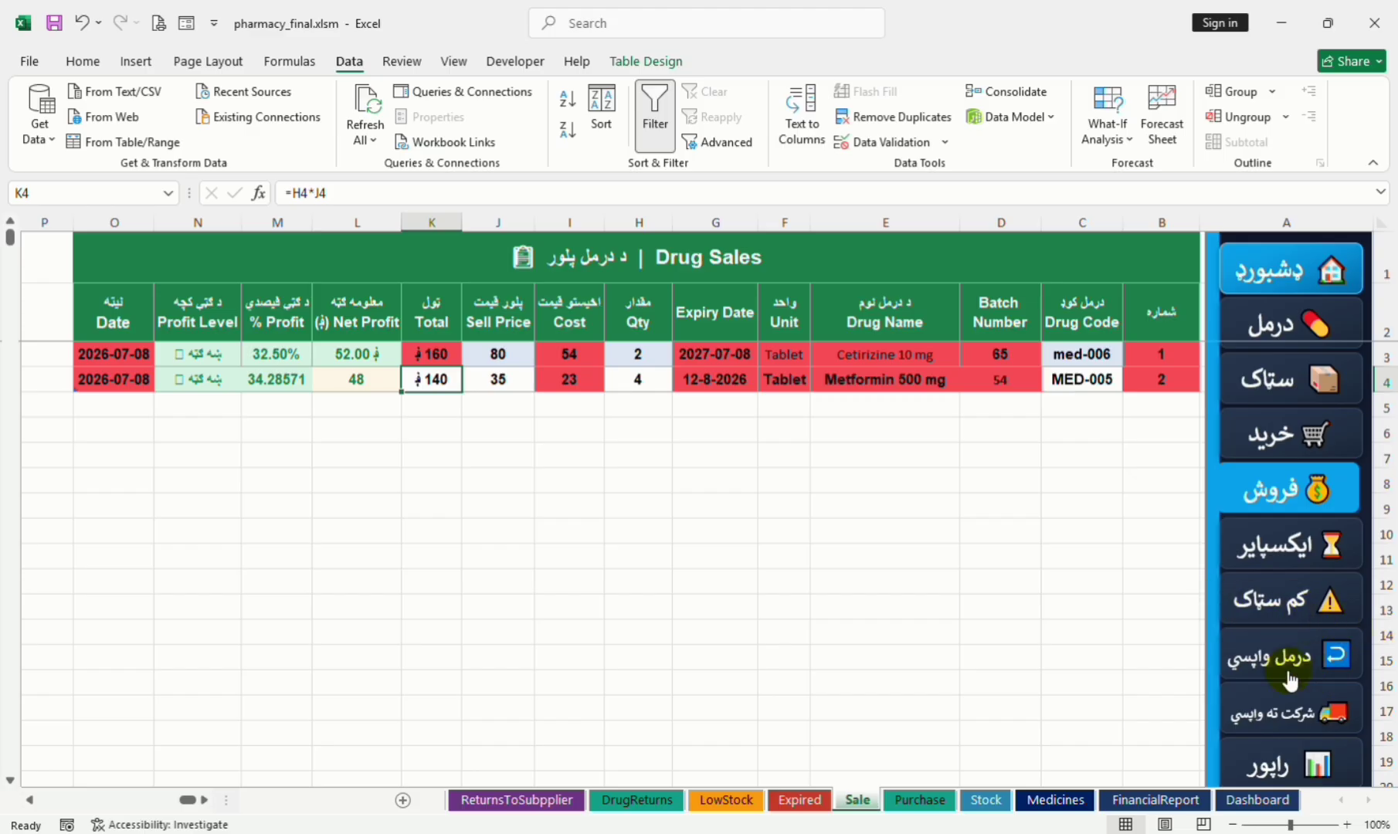
Step: Review the Stock, Expired, LowStock and DrugReturns sheets, and look at the recorded sales on the Sale sheet
{"action": "left_click", "coordinate": [1273, 377]}
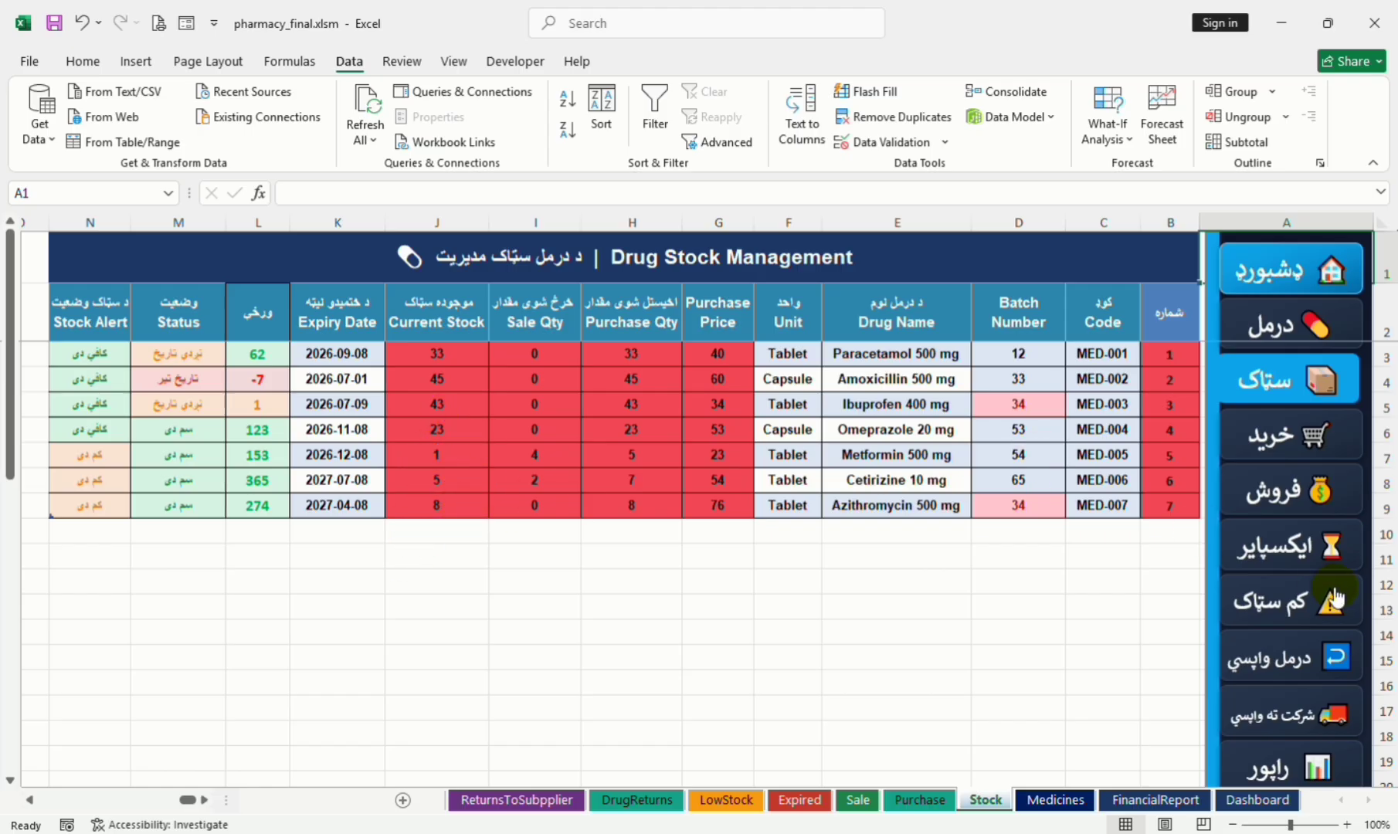
{"action": "left_click", "coordinate": [1273, 558]}
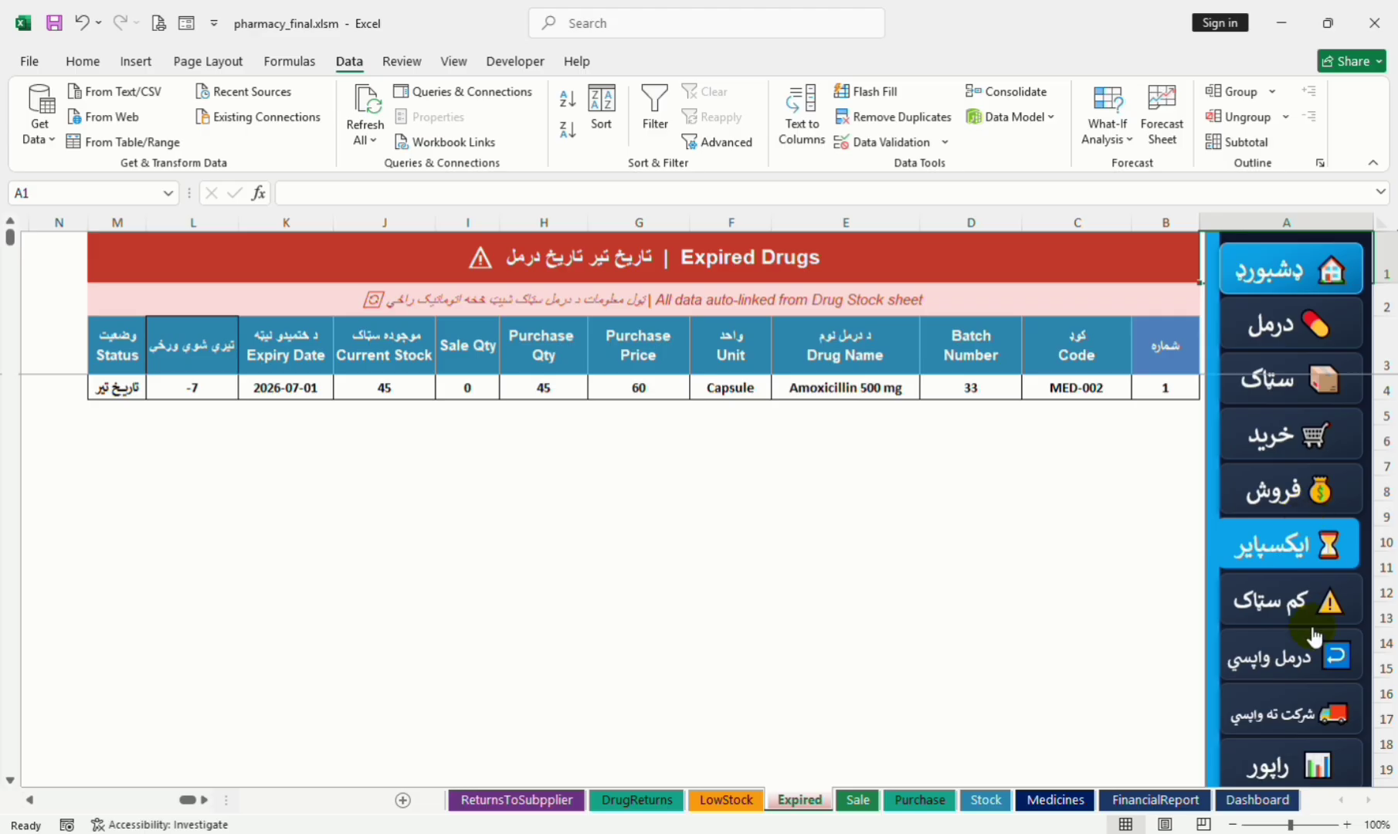
{"action": "left_click", "coordinate": [1275, 598]}
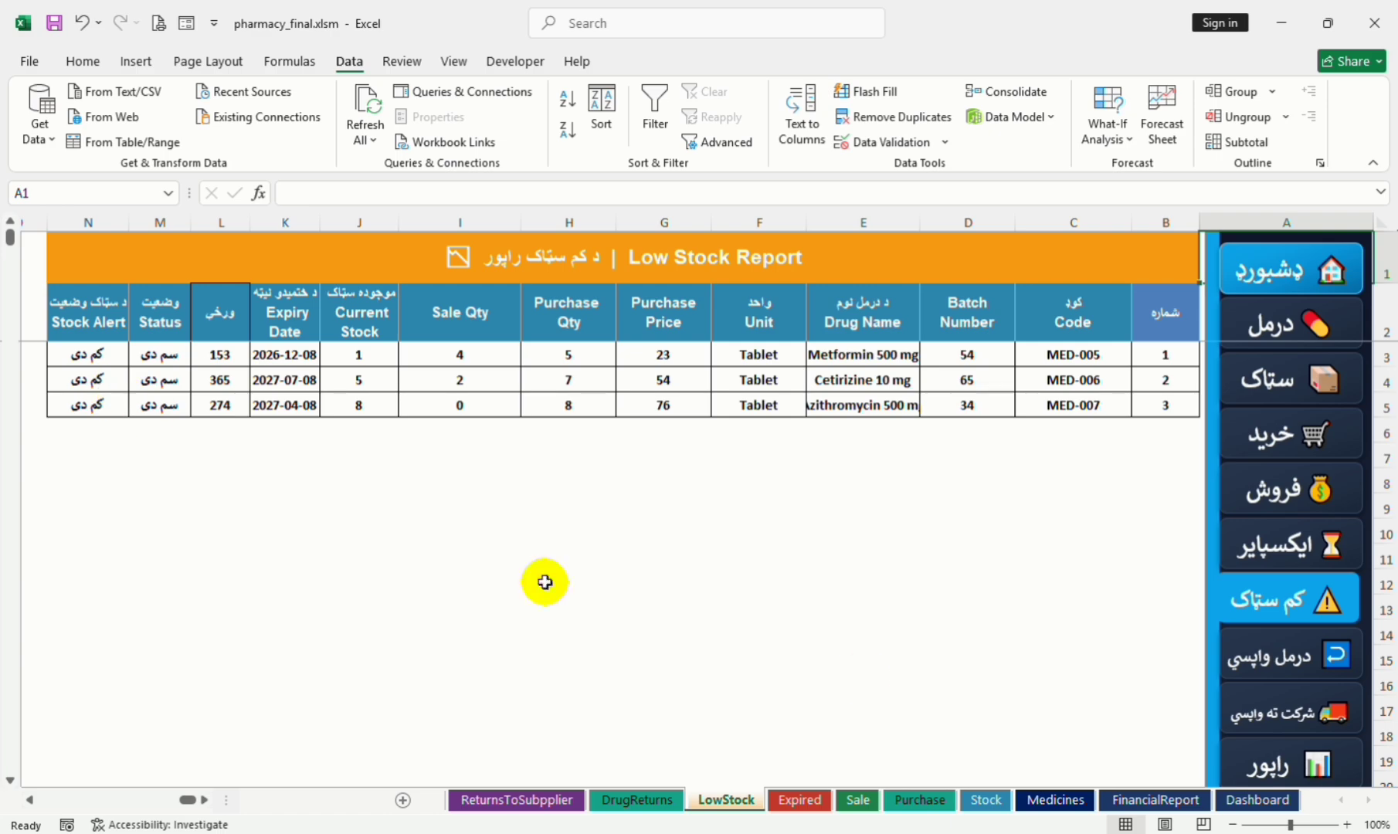
{"action": "left_click", "coordinate": [1287, 669]}
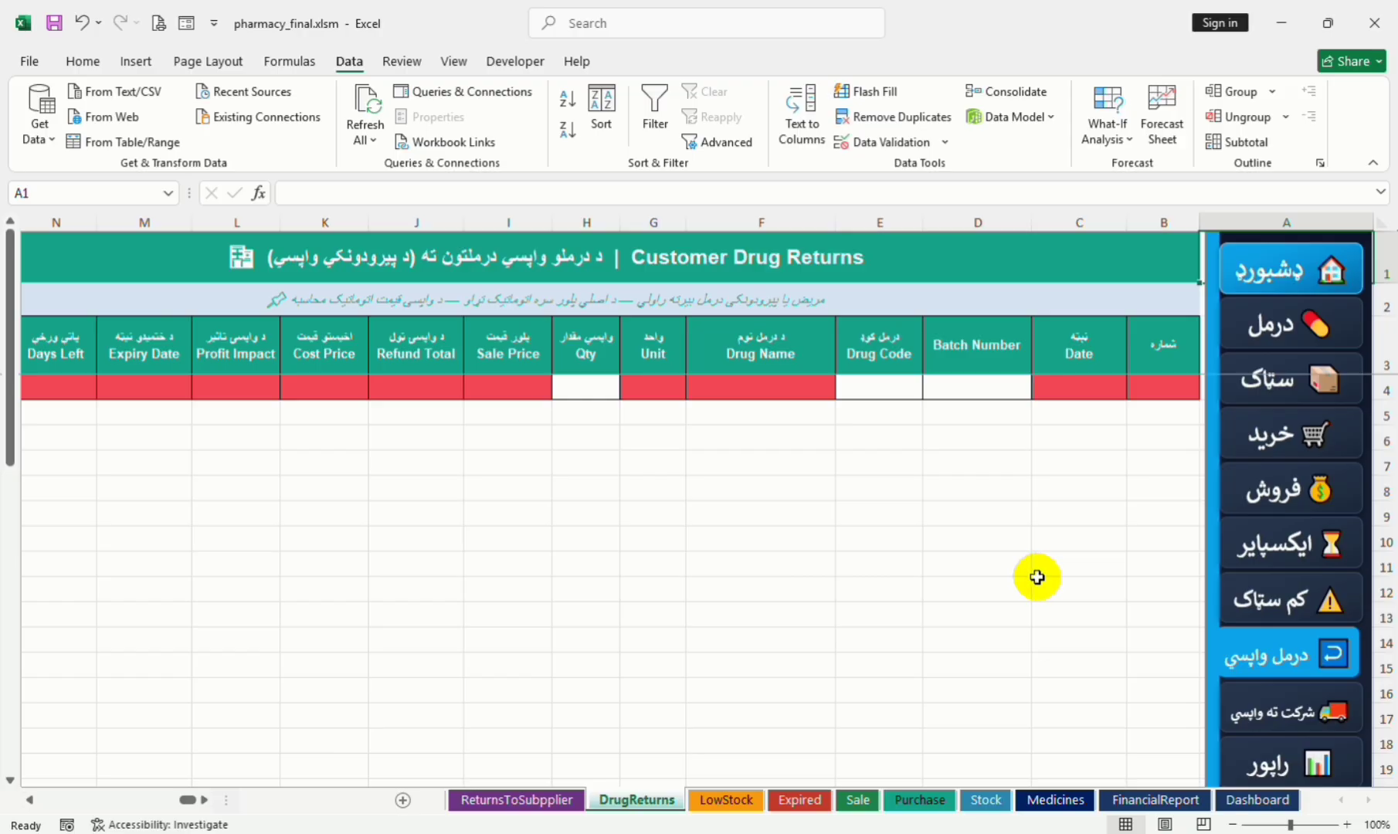
{"action": "left_click", "coordinate": [1311, 506]}
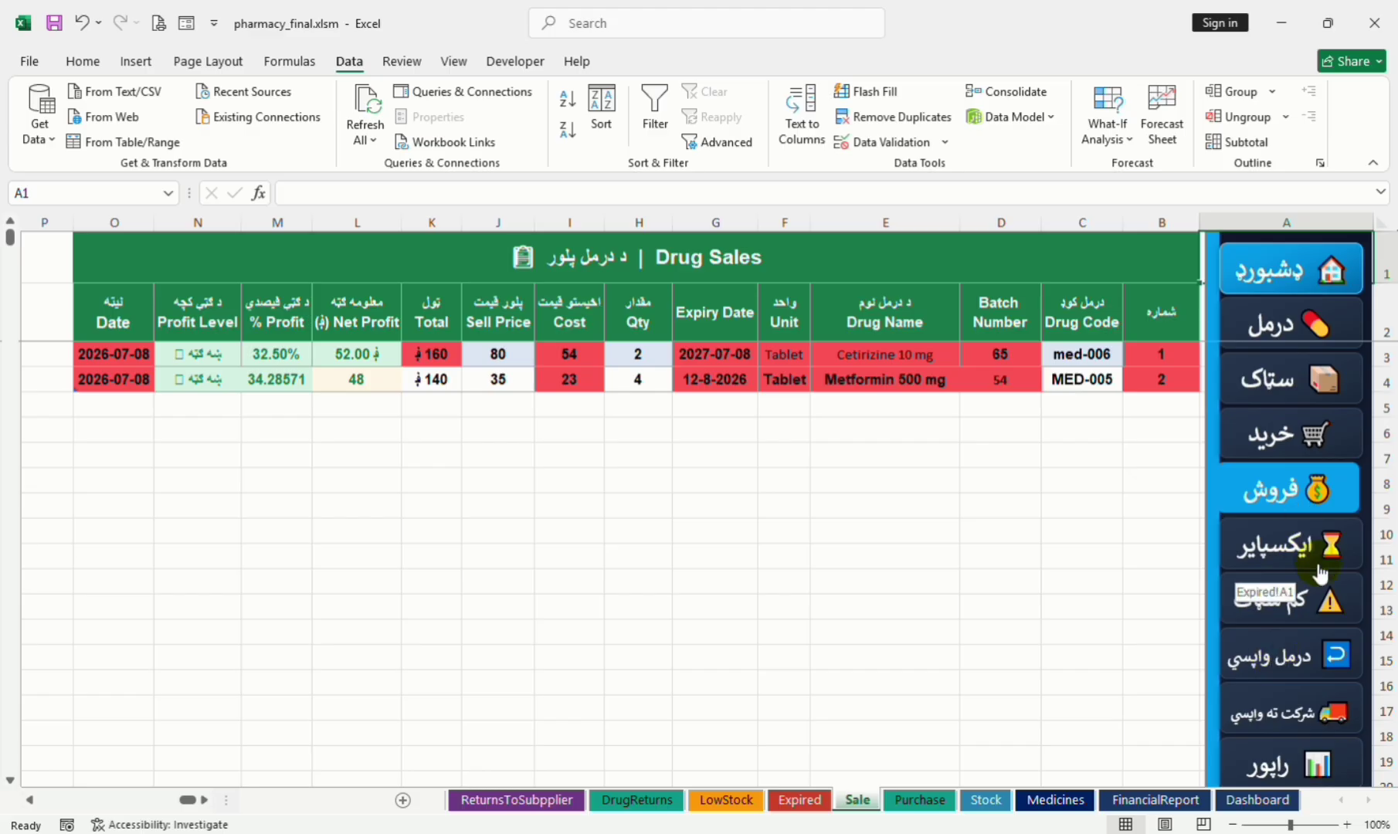
Step: Open the Customer Drug Returns sheet and enter drug code MED-005 in the first return row
{"action": "left_click", "coordinate": [1282, 657]}
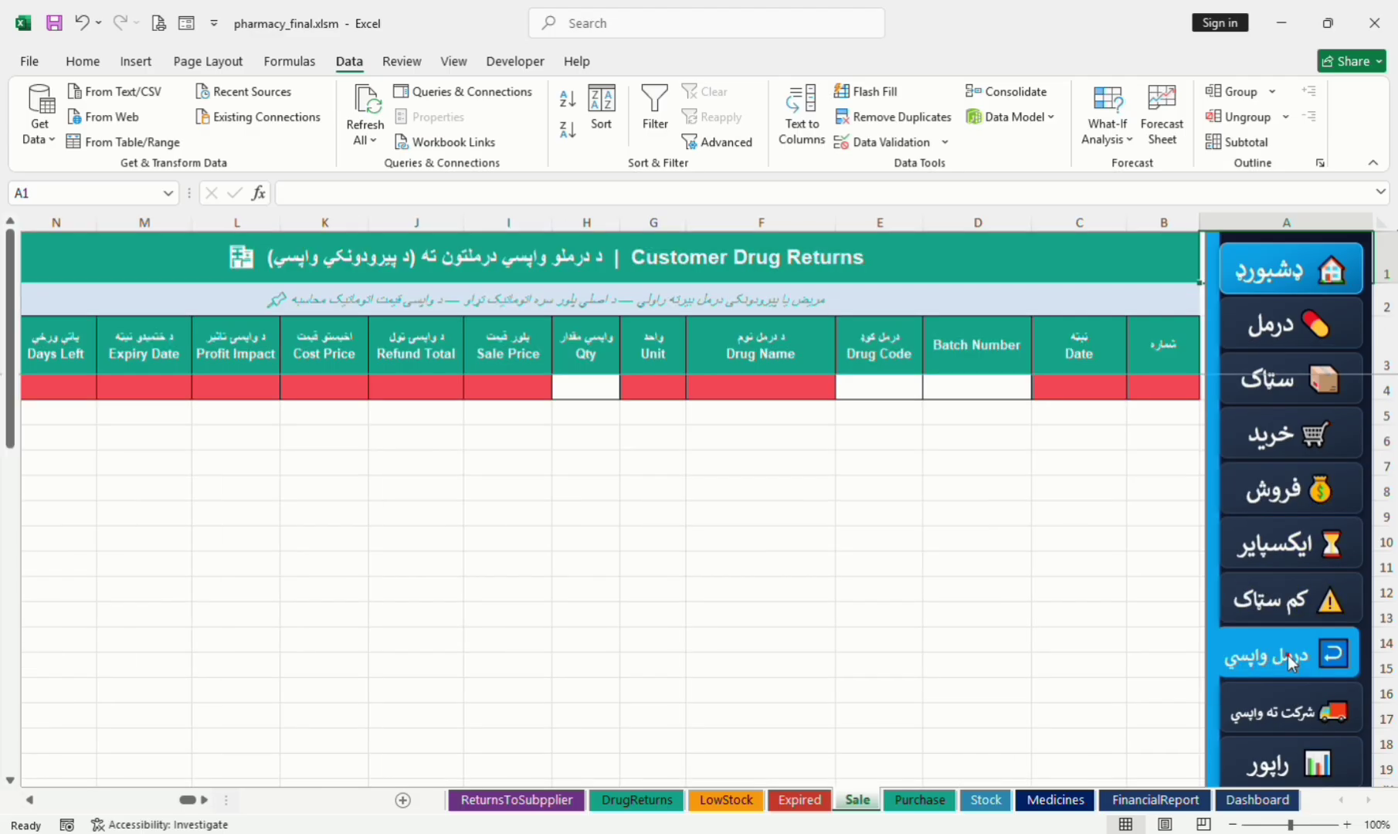
{"action": "left_click", "coordinate": [887, 389]}
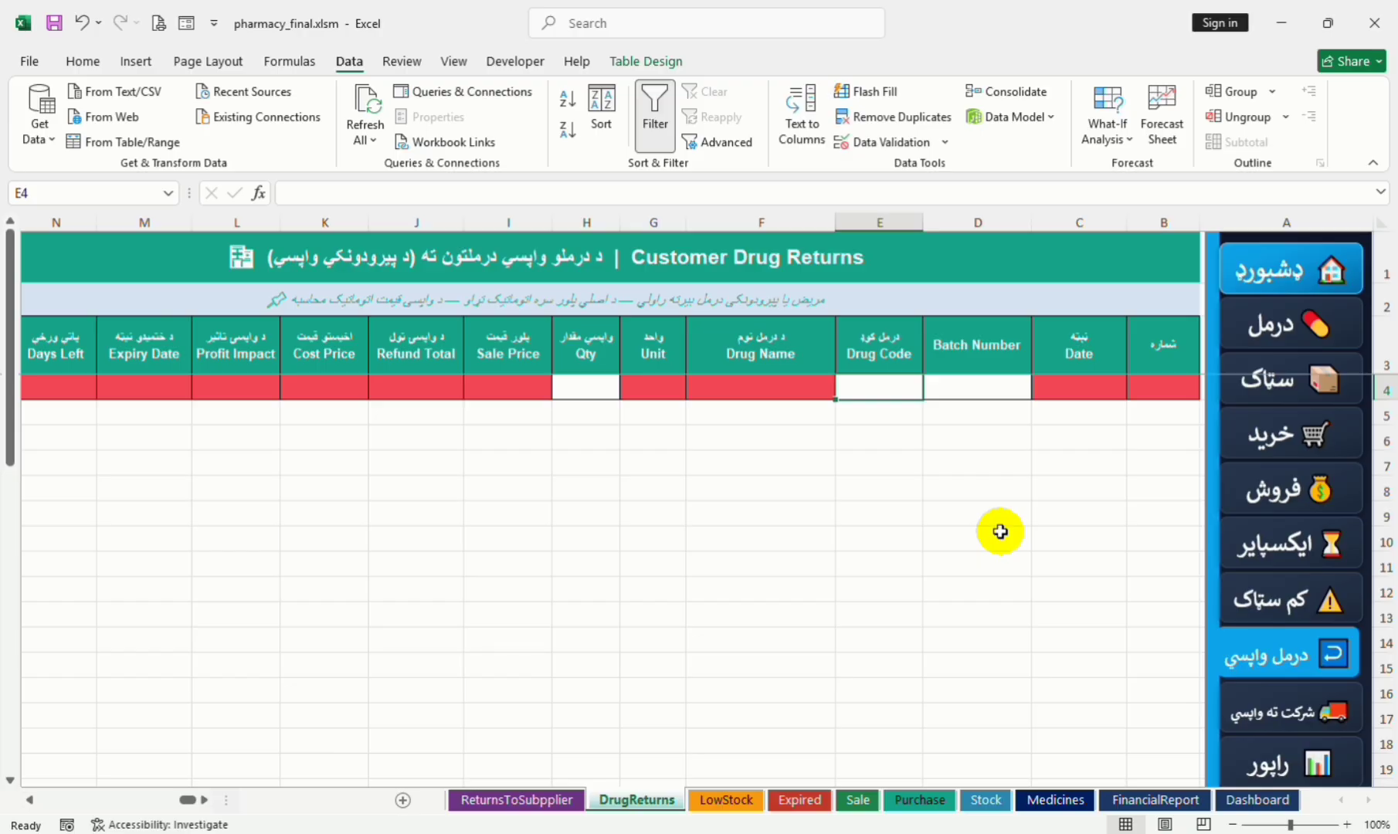
{"action": "type", "text": "MED-005"}
{"action": "key", "text": "Return"}
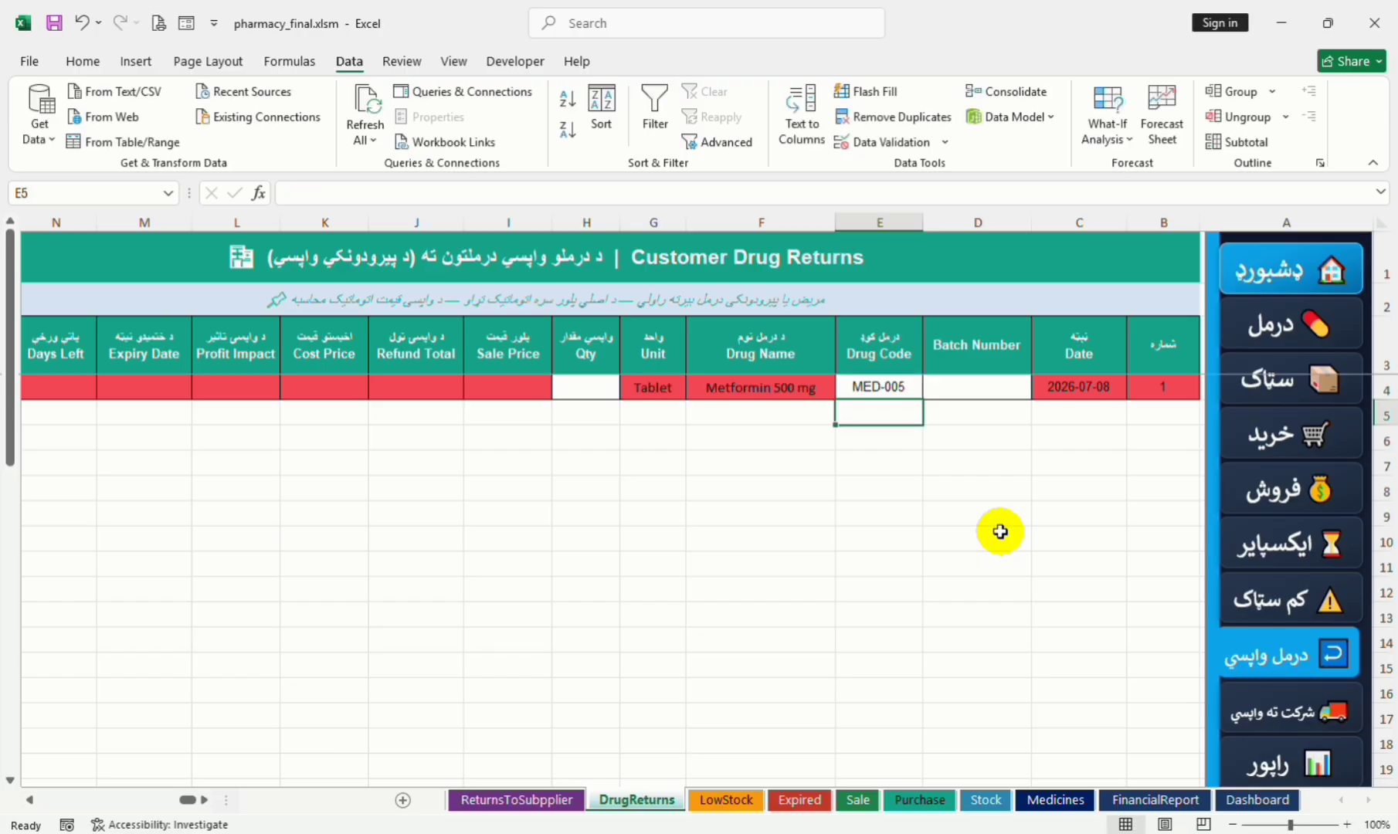
Step: Enter batch number 54 and a returned quantity of 1 for the MED-005 customer return
{"action": "left_click", "coordinate": [967, 387]}
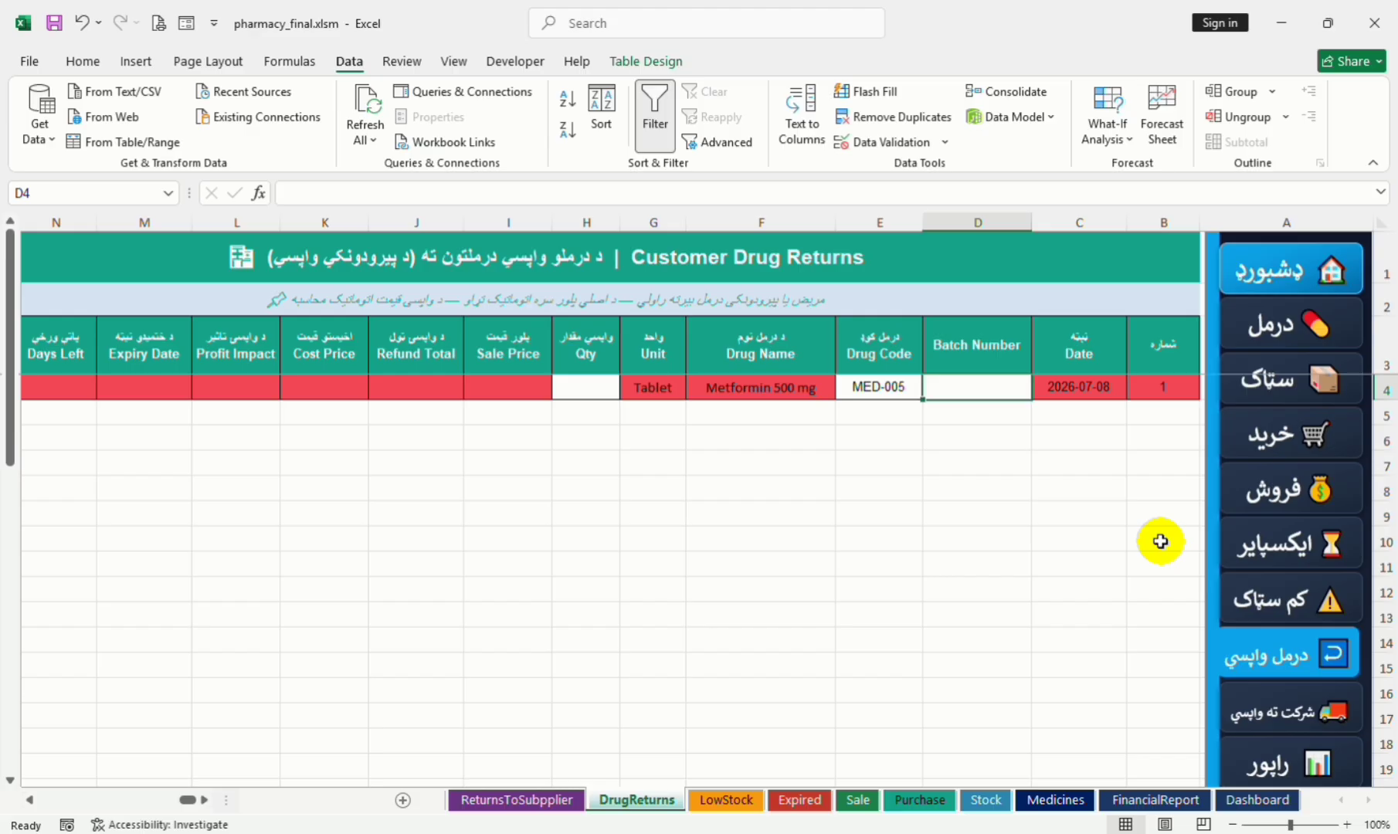
{"action": "type", "text": "54"}
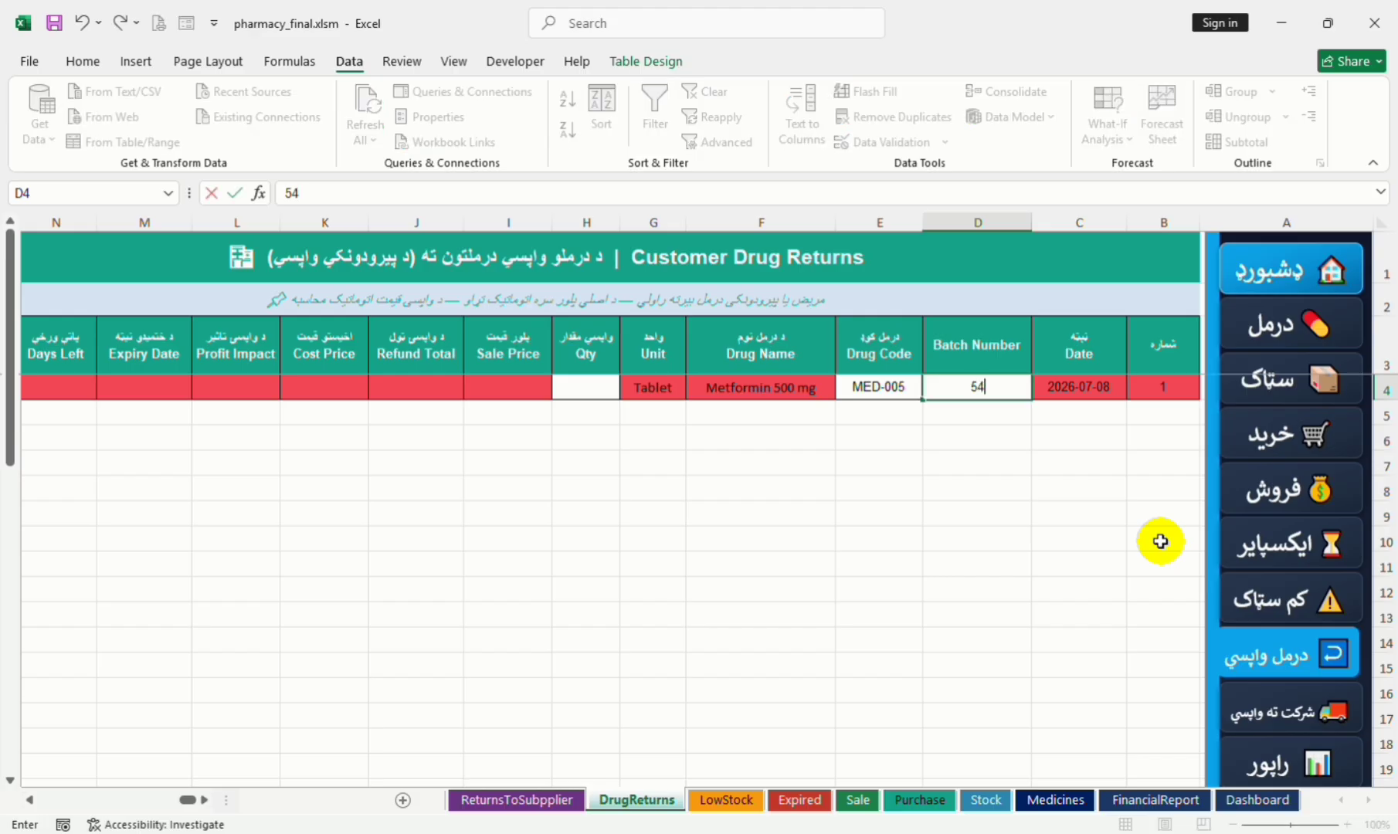
{"action": "key", "text": "Tab"}
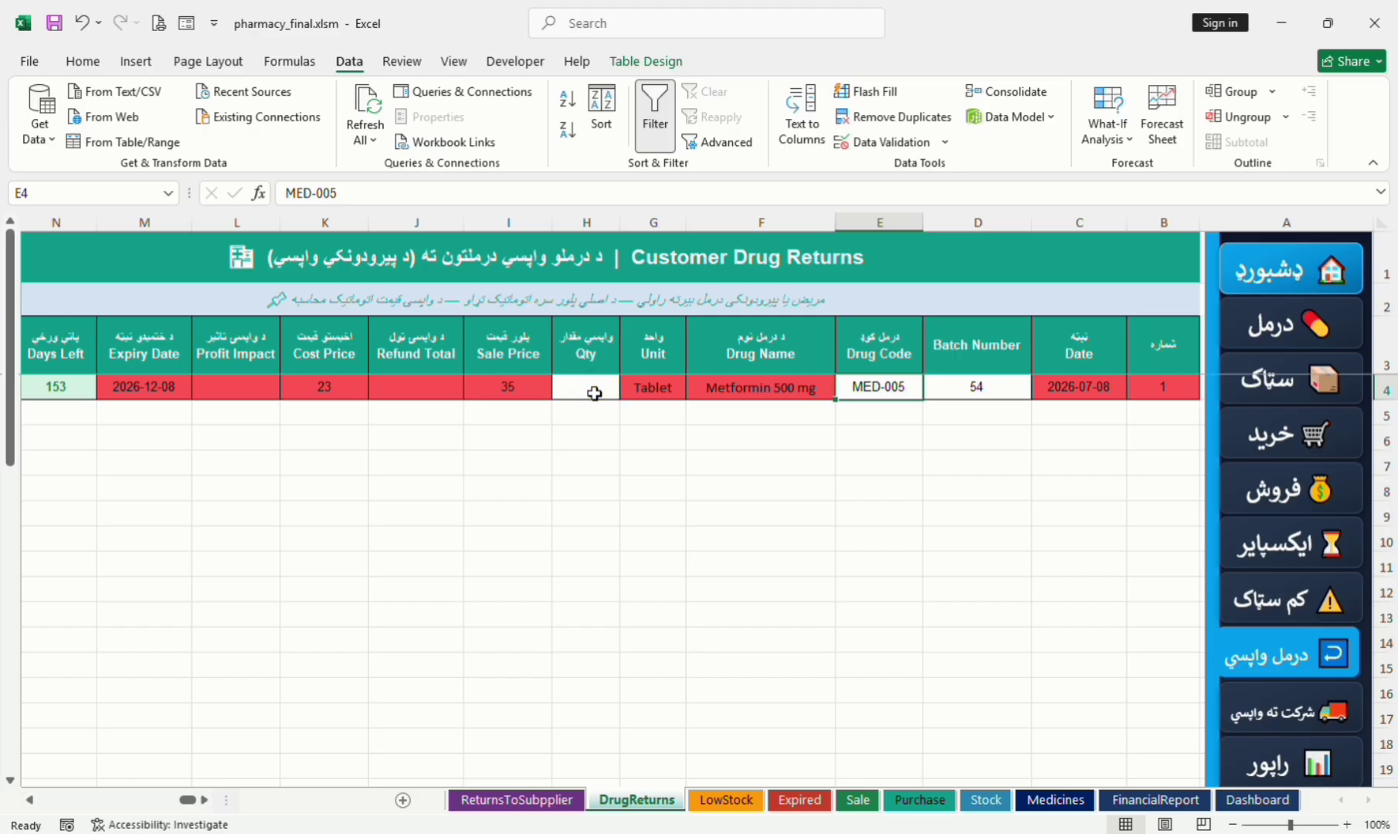
{"action": "left_click", "coordinate": [593, 392]}
{"action": "type", "text": "1"}
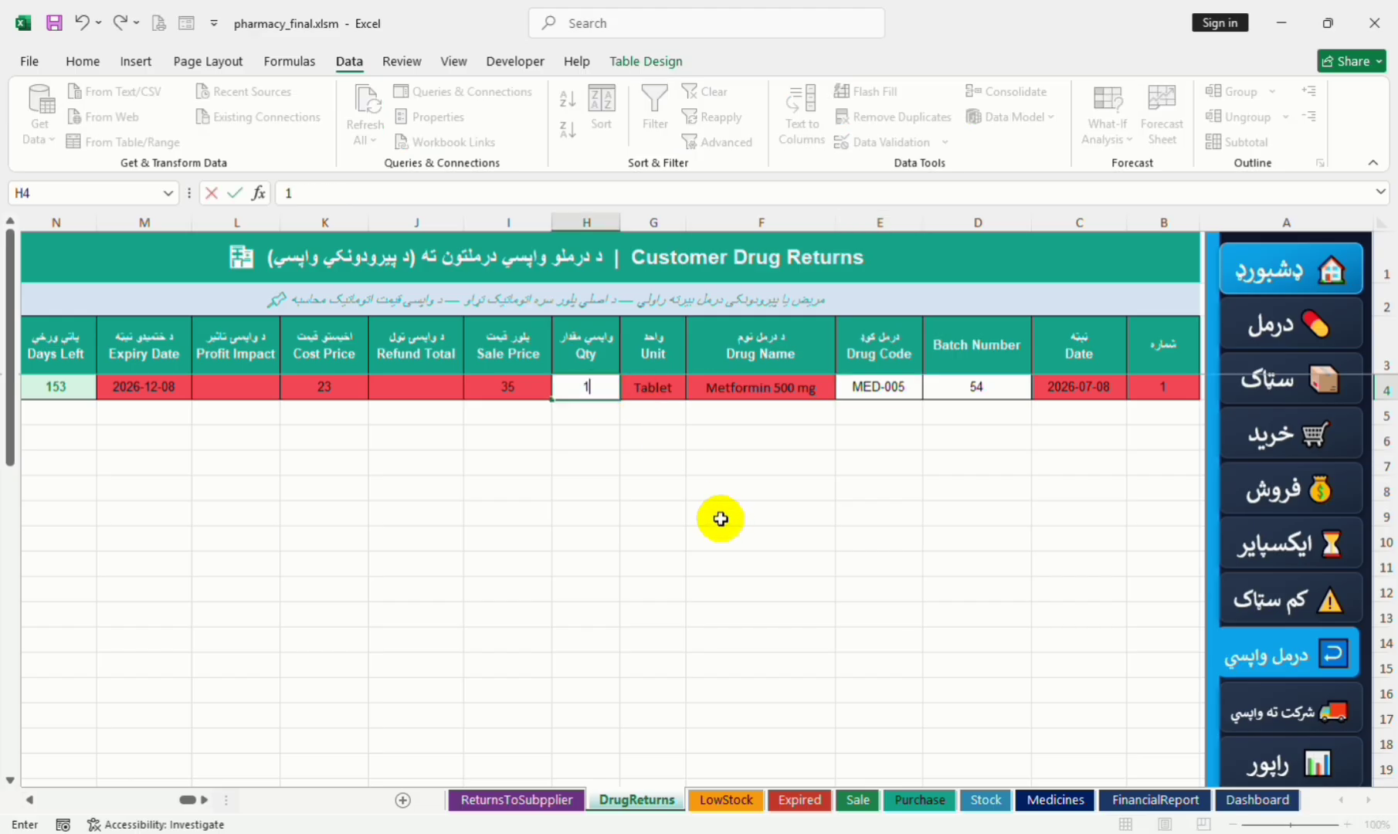
{"action": "key", "text": "Tab"}
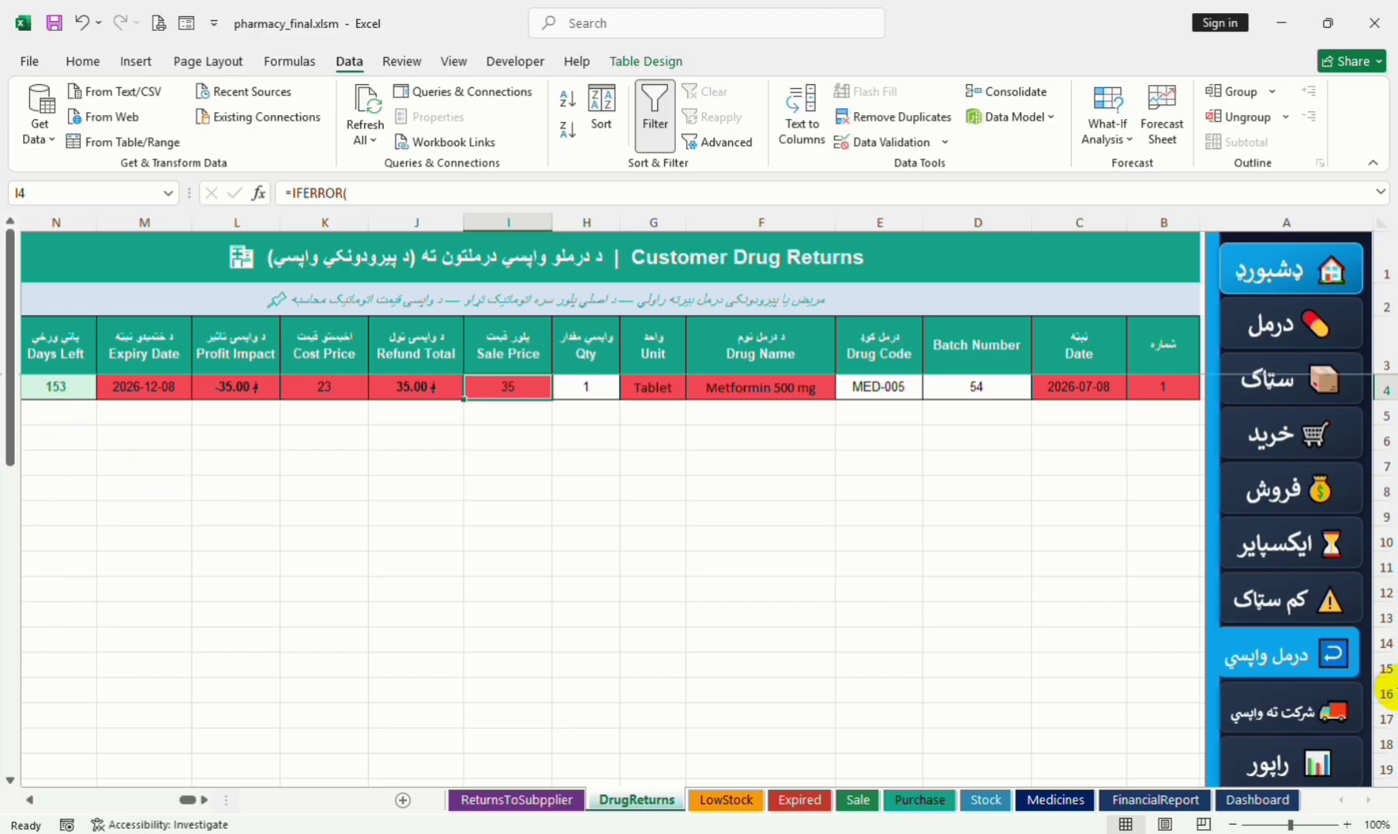
Step: Open the Drug Returns to Supplier sheet and enter drug code MED-005 with batch number 54 in its first row
{"action": "left_click", "coordinate": [1296, 718]}
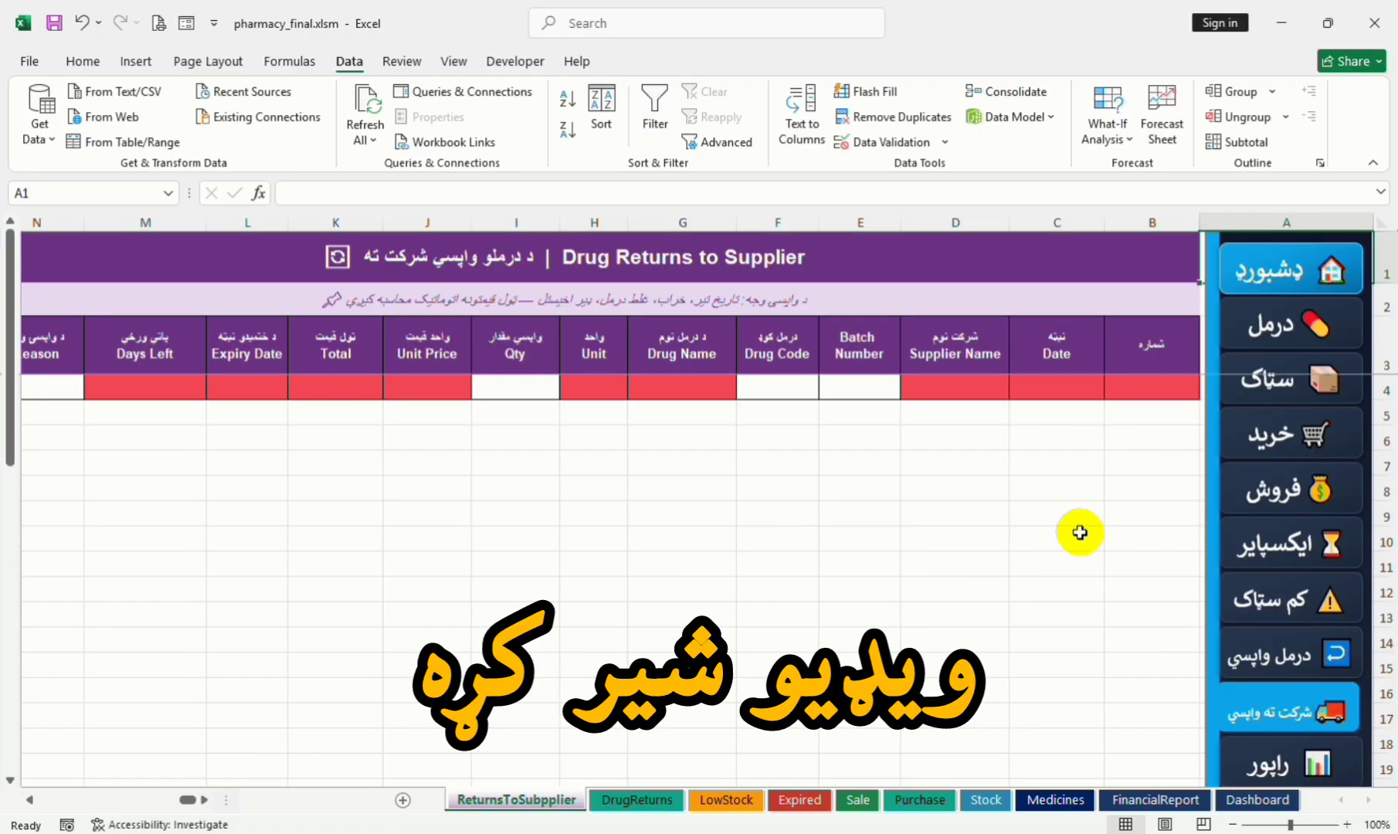
{"action": "left_click", "coordinate": [789, 383]}
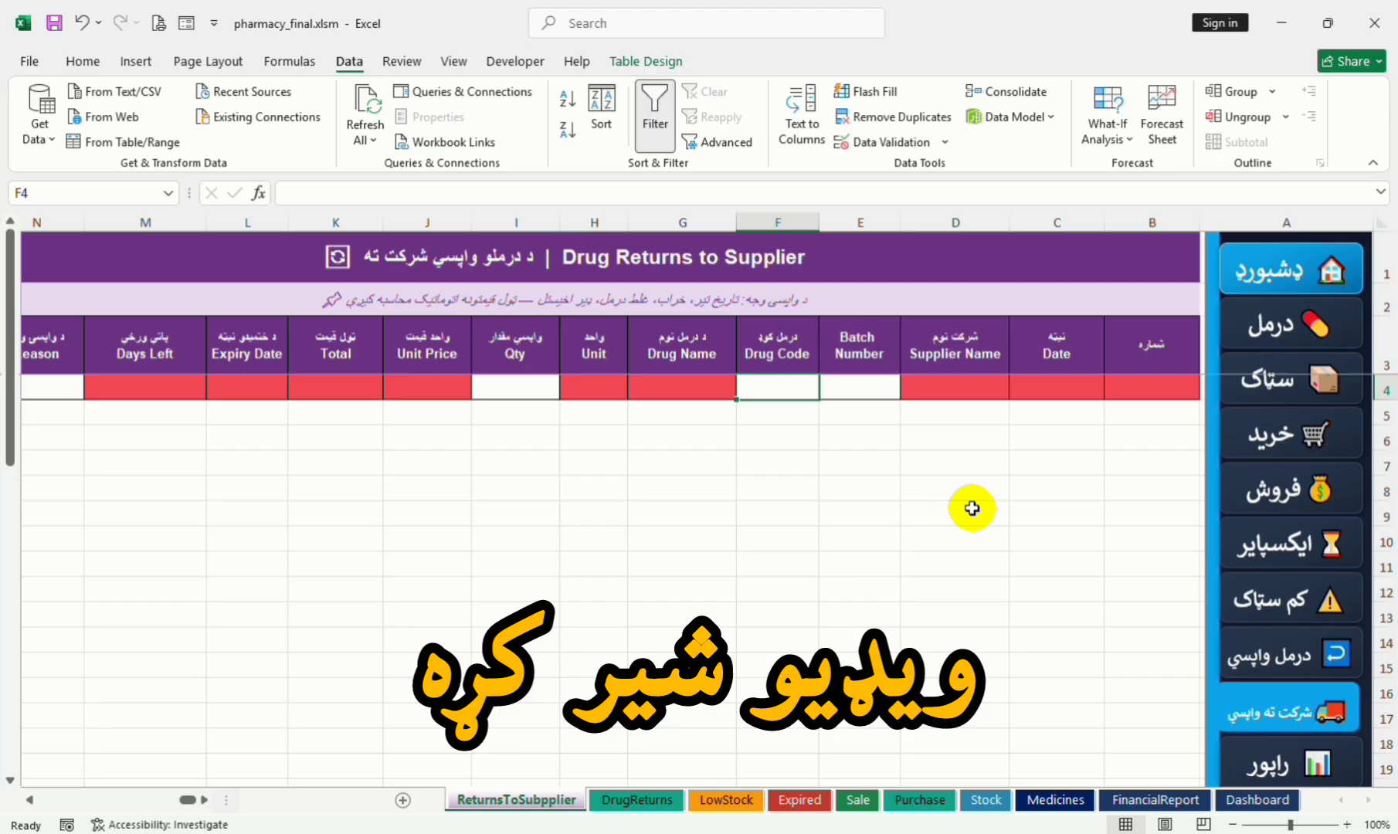
{"action": "type", "text": "MED-005"}
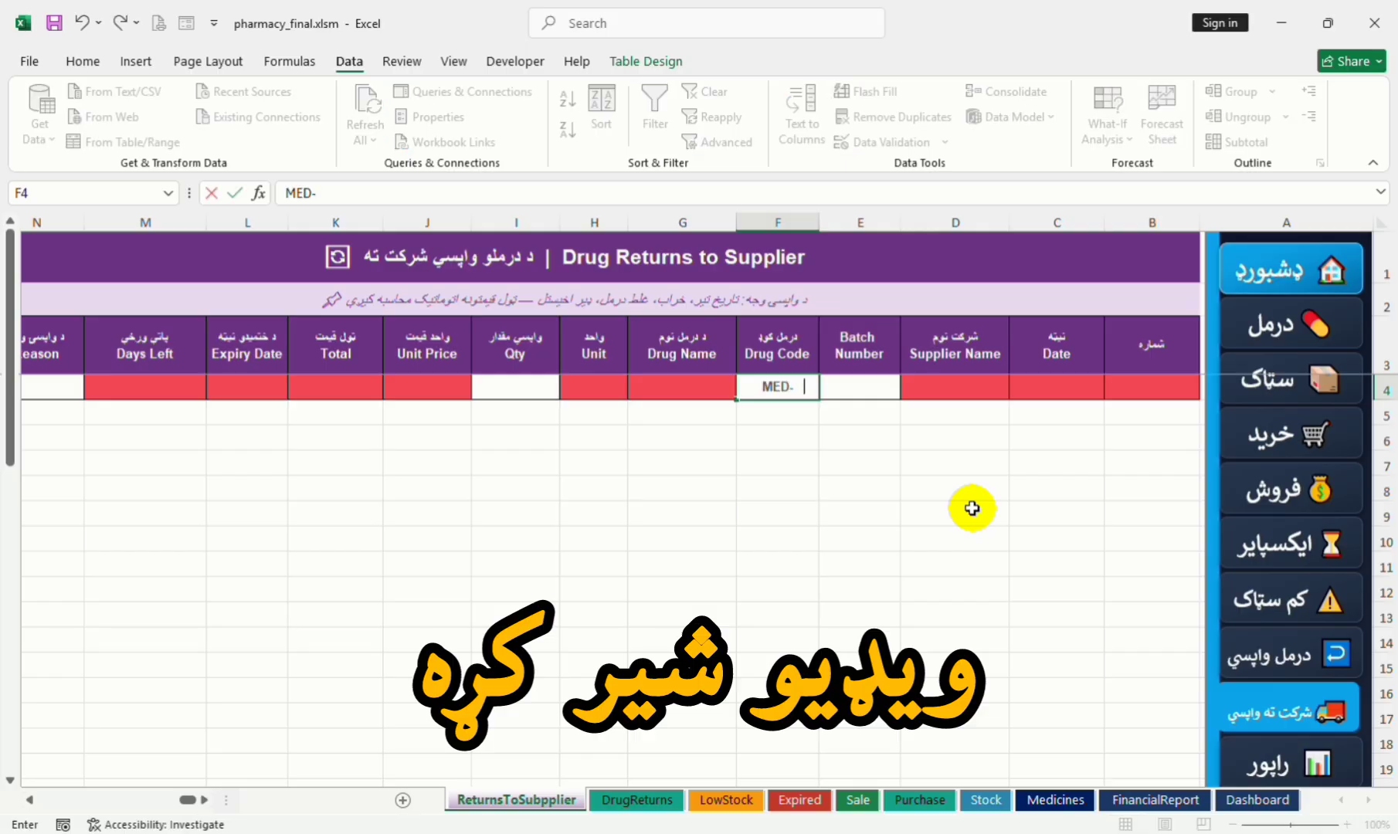
{"action": "key", "text": "Return"}
{"action": "left_click", "coordinate": [828, 391]}
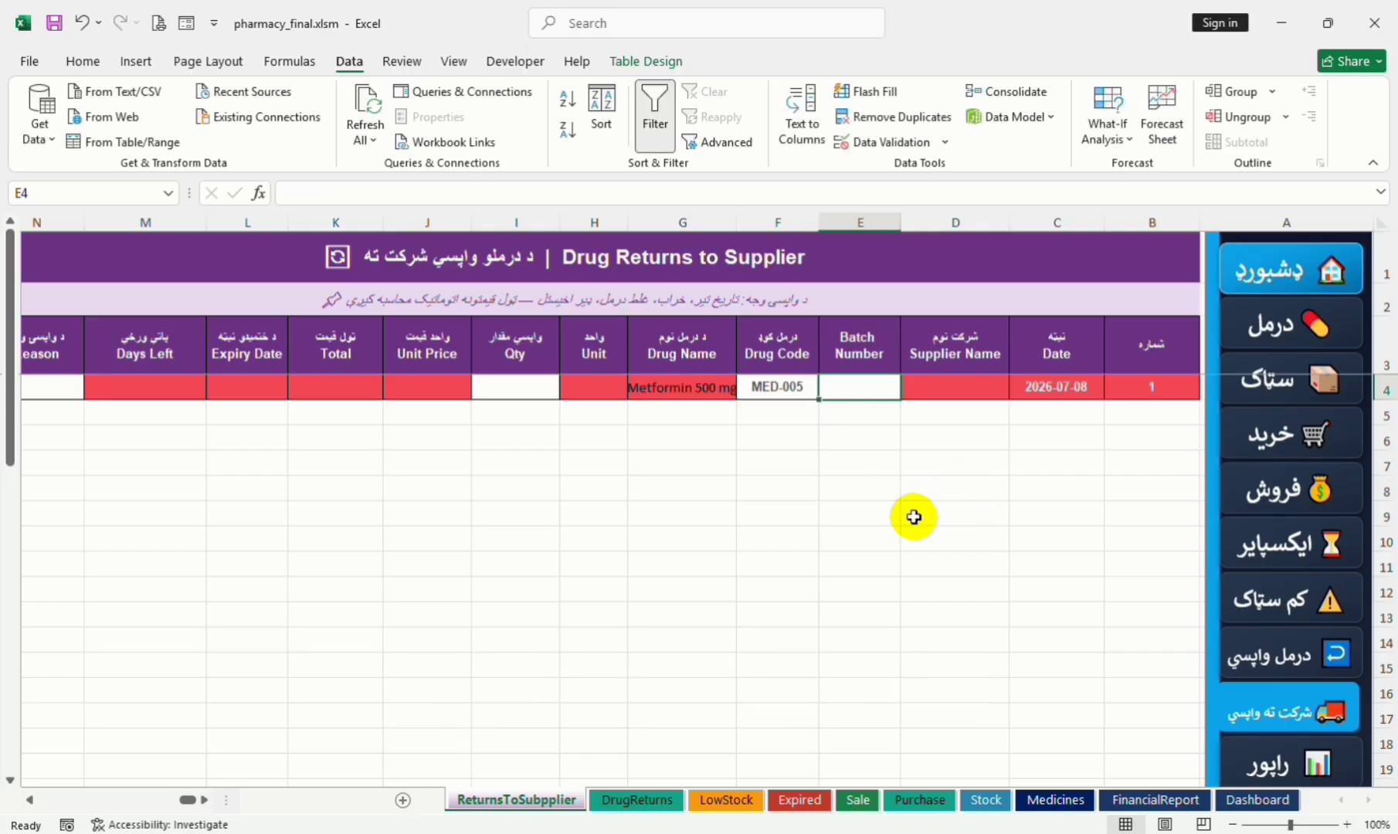
{"action": "type", "text": "54"}
{"action": "key", "text": "Tab"}
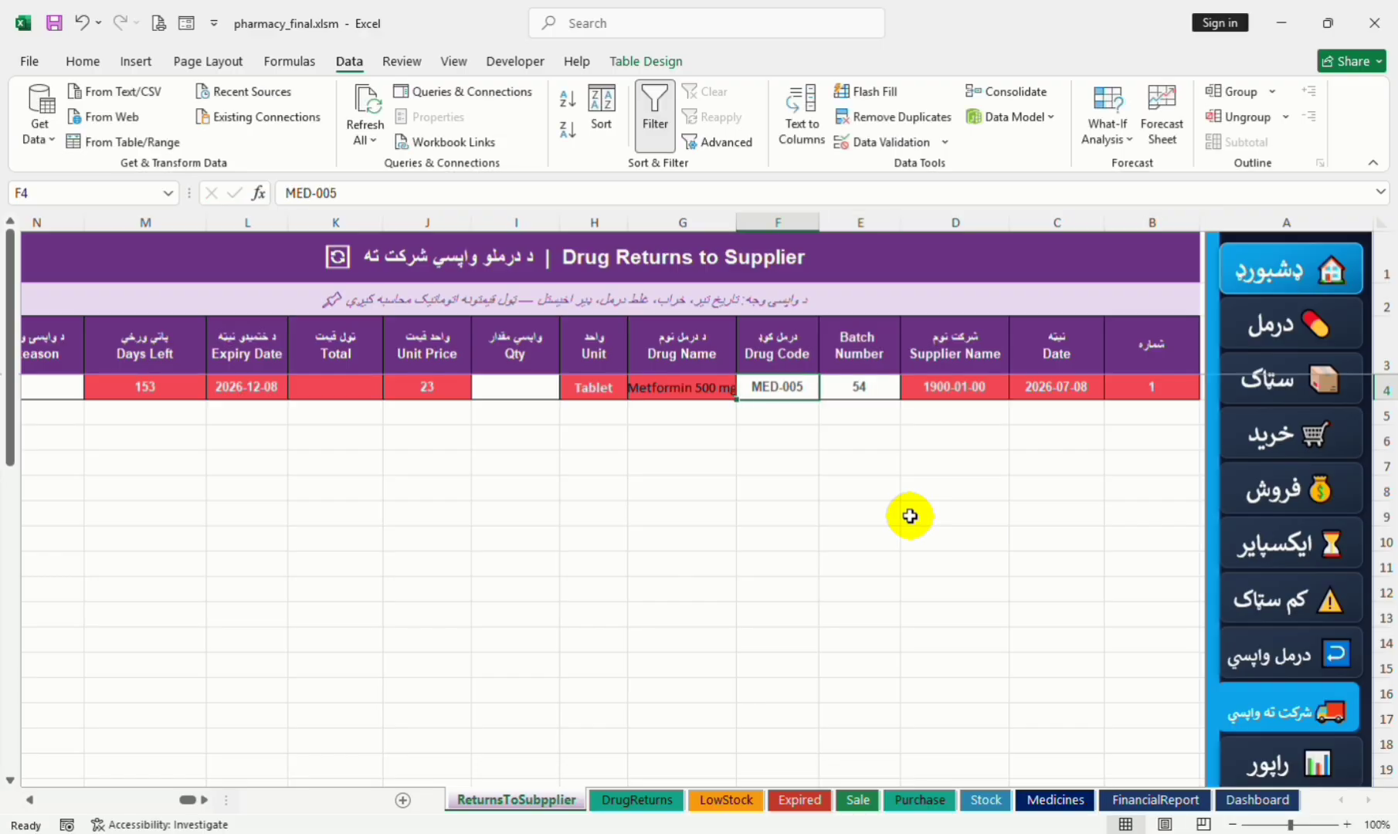
Step: Set the MED-005 supplier return's quantity to 1 and choose غلط درمل as its reason
{"action": "left_click", "coordinate": [495, 401]}
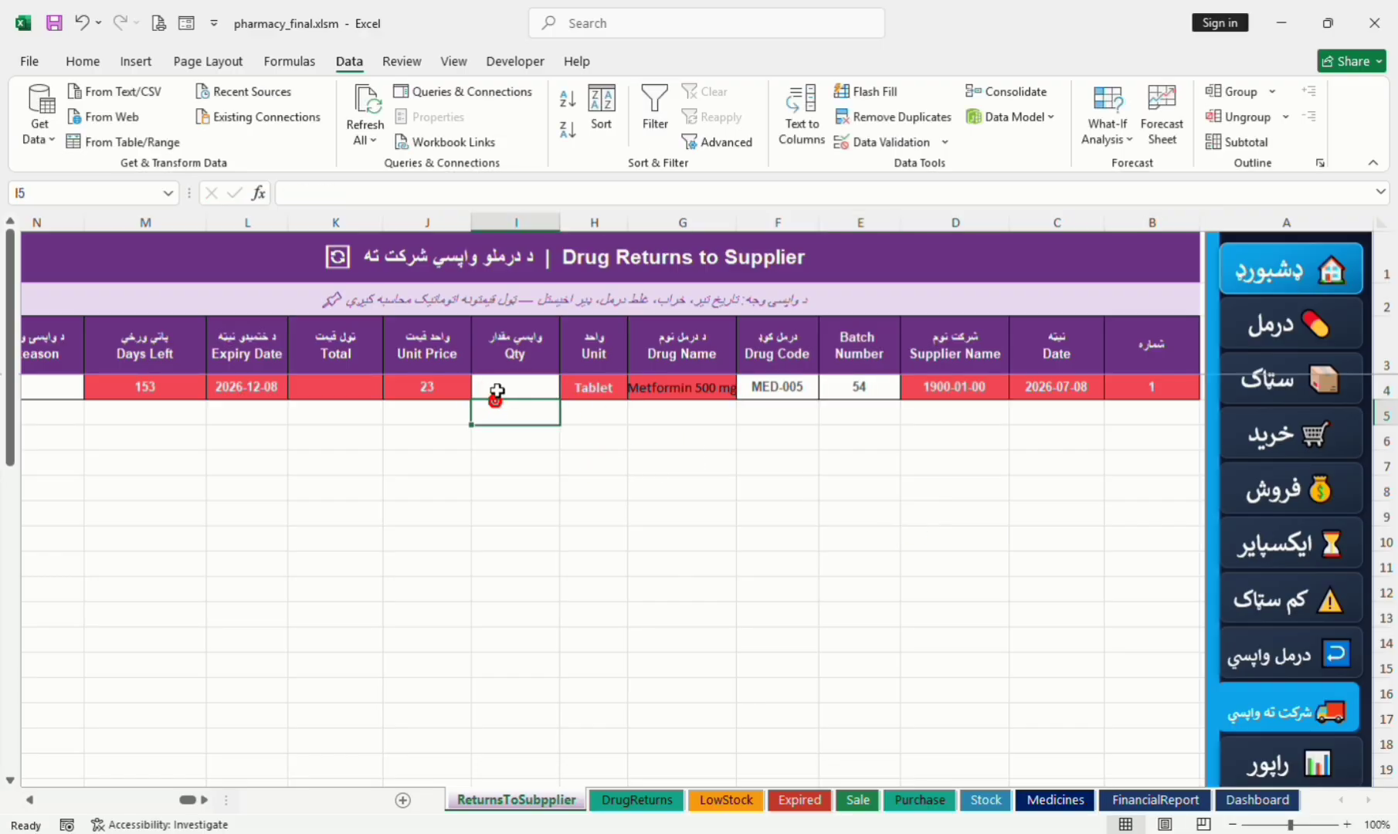
{"action": "type", "text": "1"}
{"action": "key", "text": "Tab"}
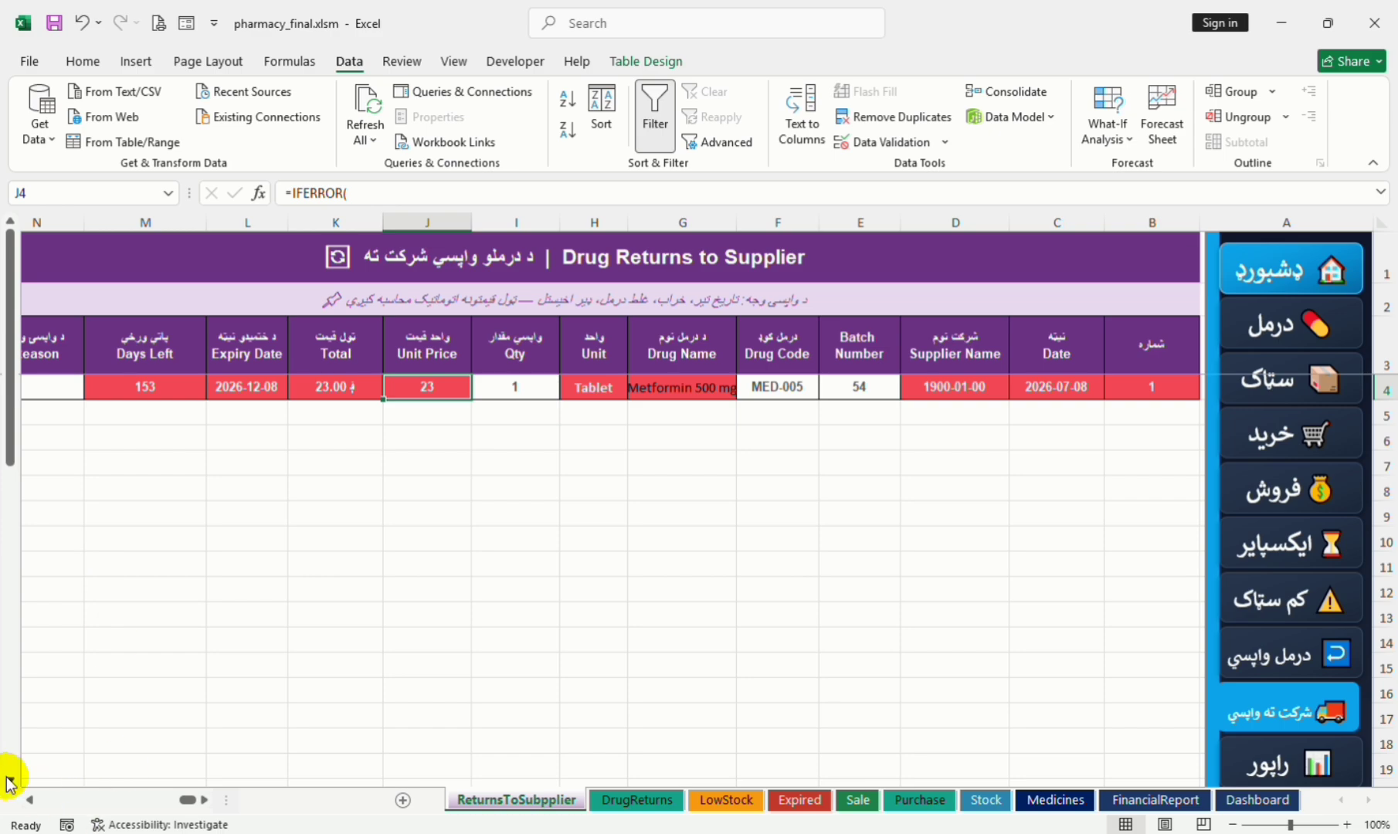
{"action": "left_click", "coordinate": [26, 800]}
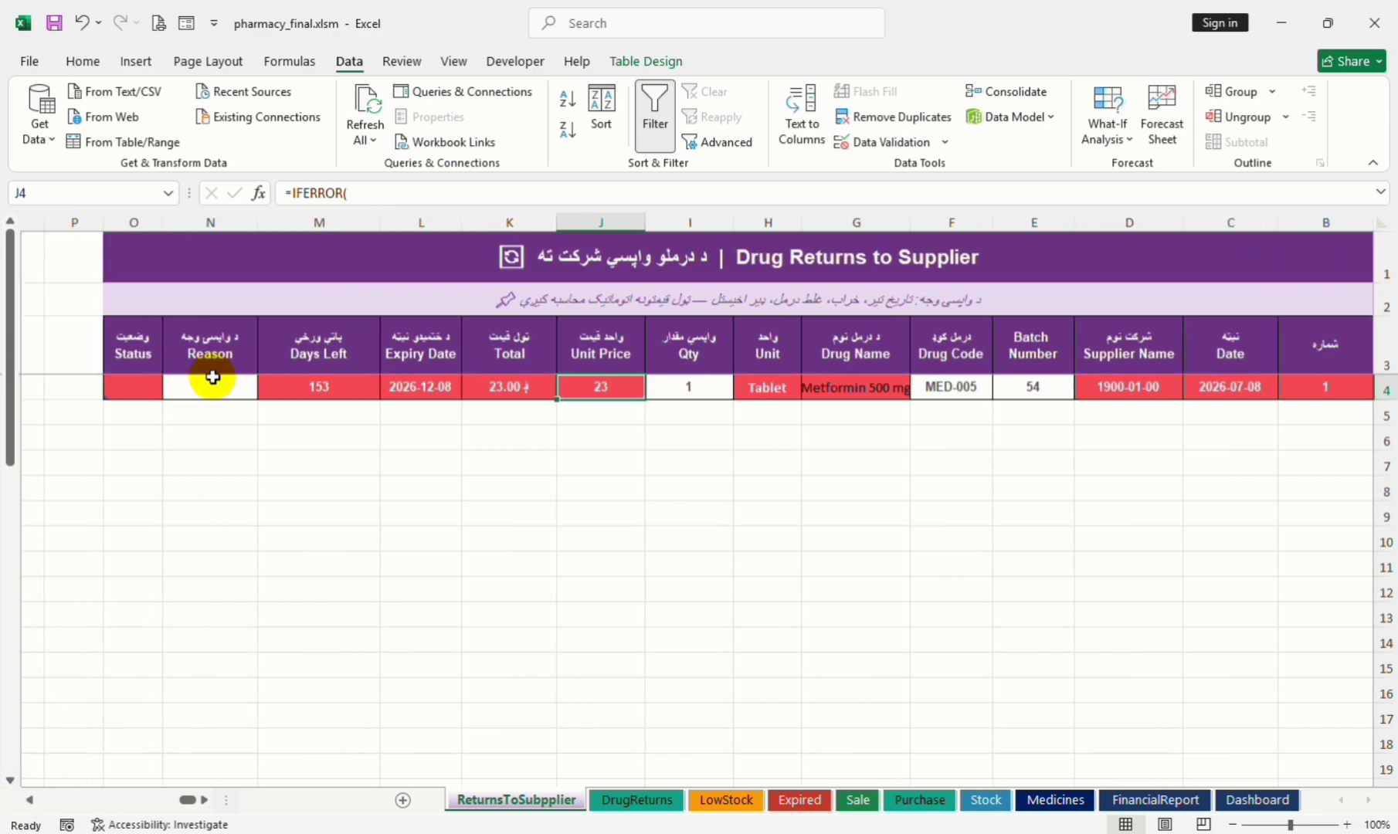
{"action": "left_click", "coordinate": [207, 384]}
{"action": "left_click", "coordinate": [153, 391]}
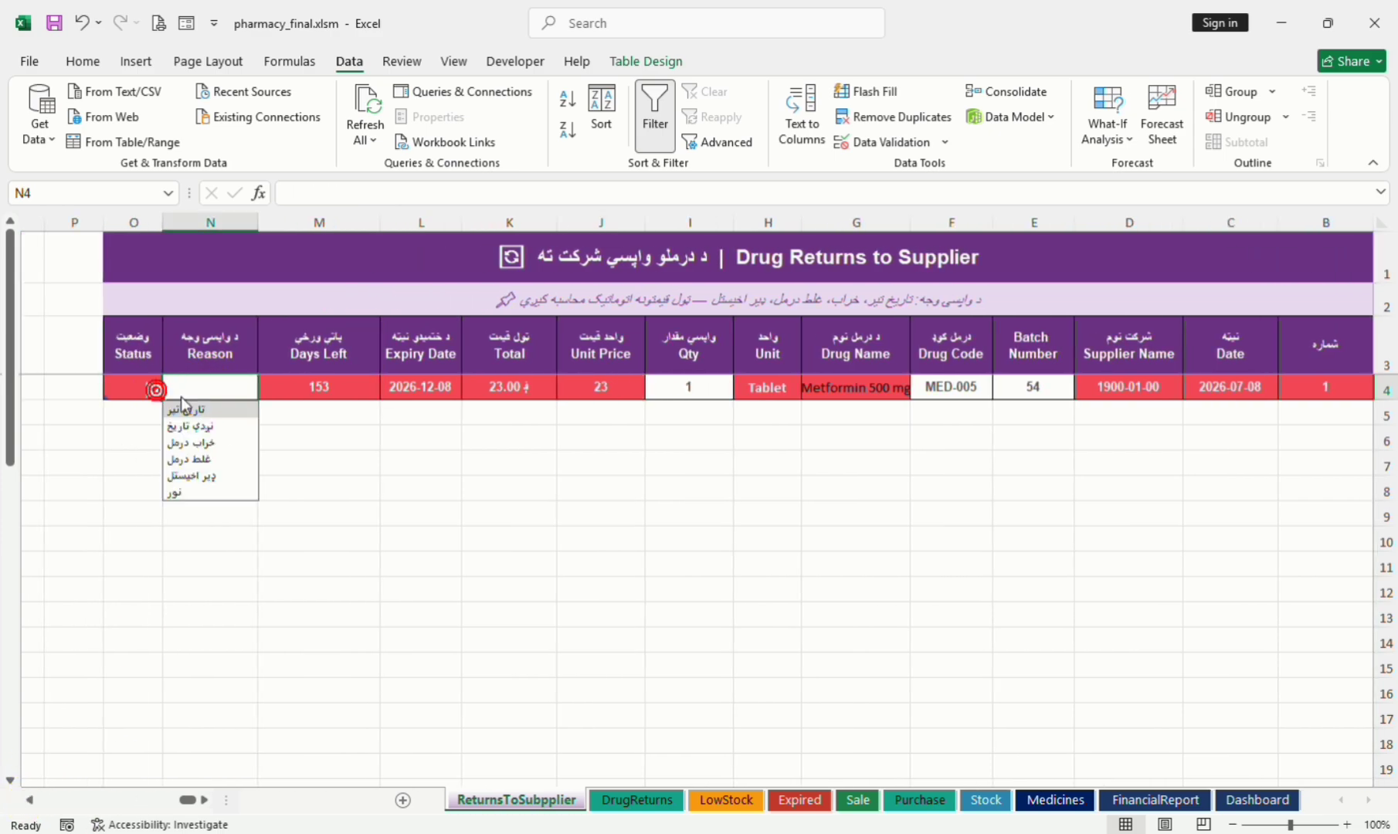
{"action": "left_click", "coordinate": [211, 458]}
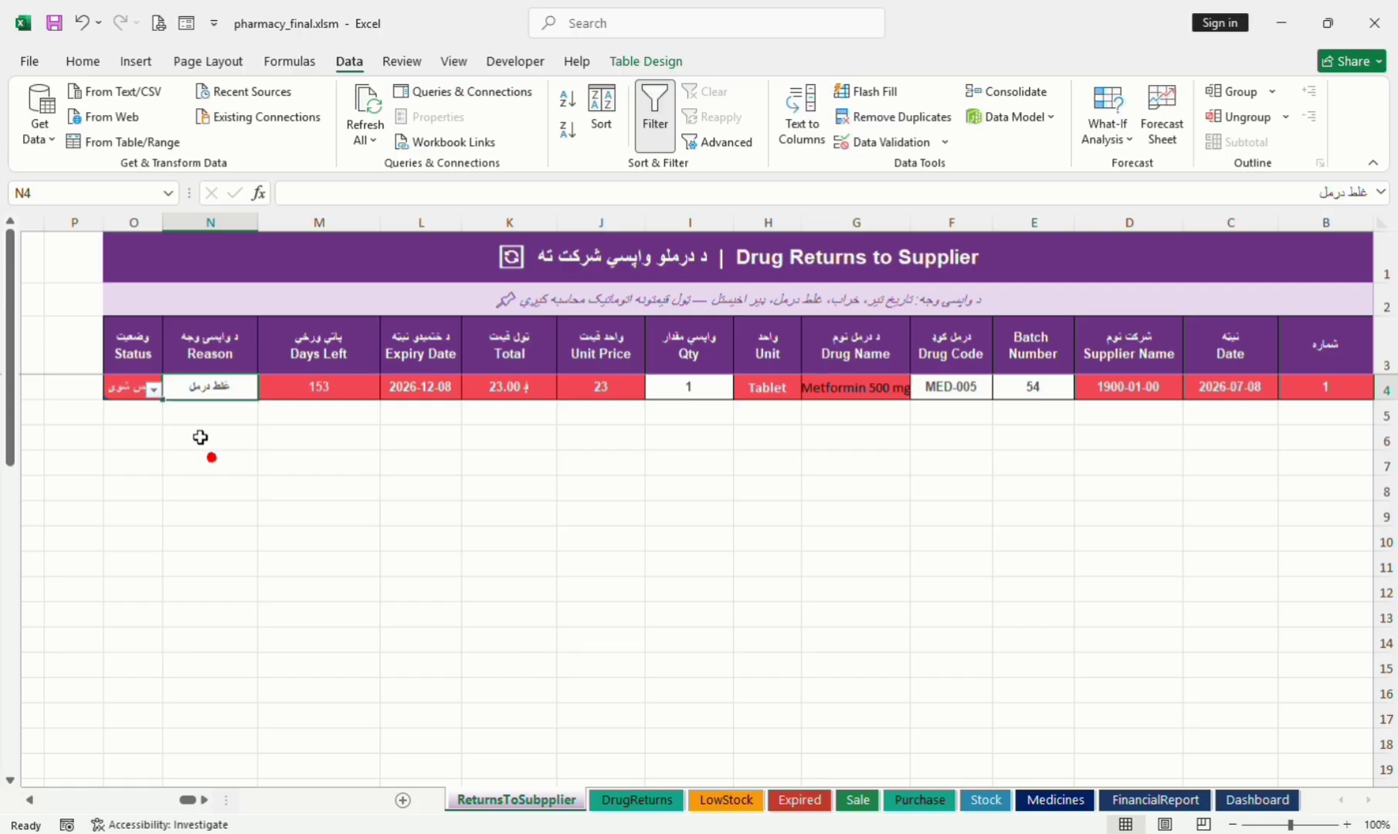
{"action": "left_click", "coordinate": [263, 507]}
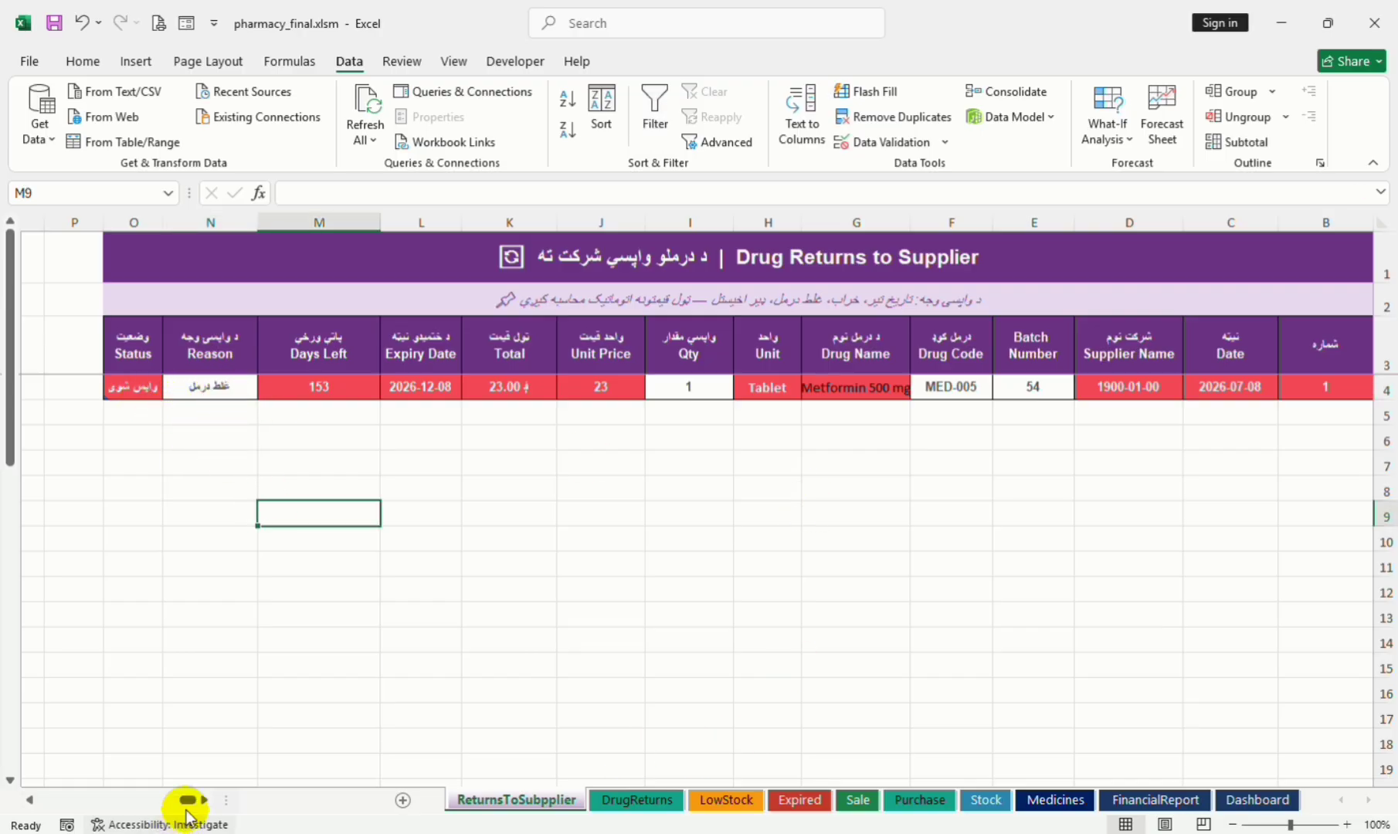
Step: Review the stock, daily summary and financial snapshot figures on the Dashboard, and open the Financial Report sheet
{"action": "left_click_drag", "start_coordinate": [187, 807], "coordinate": [196, 797]}
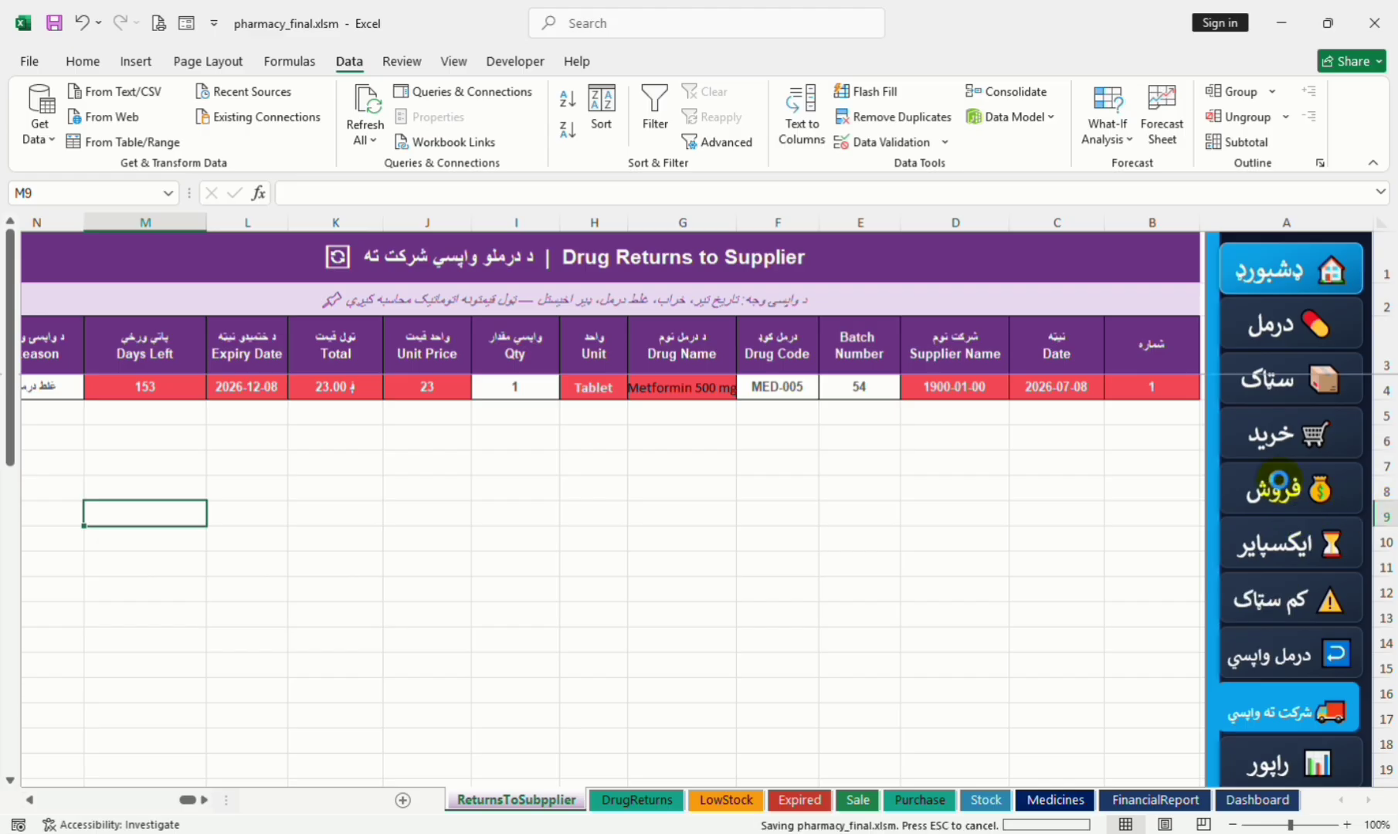
{"action": "left_click", "coordinate": [1288, 272]}
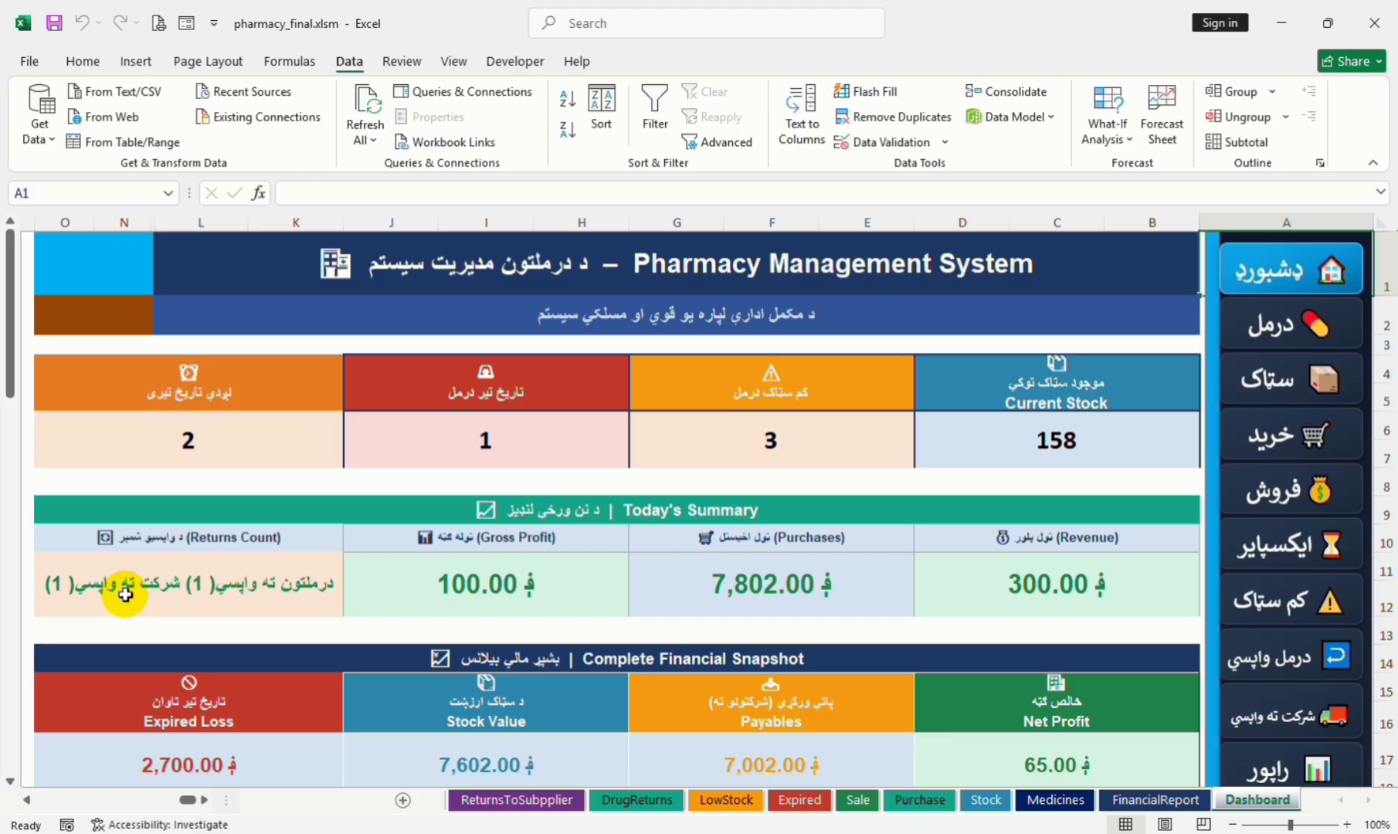
{"action": "scroll", "coordinate": [1059, 680], "scroll_direction": "down", "scroll_amount": 1}
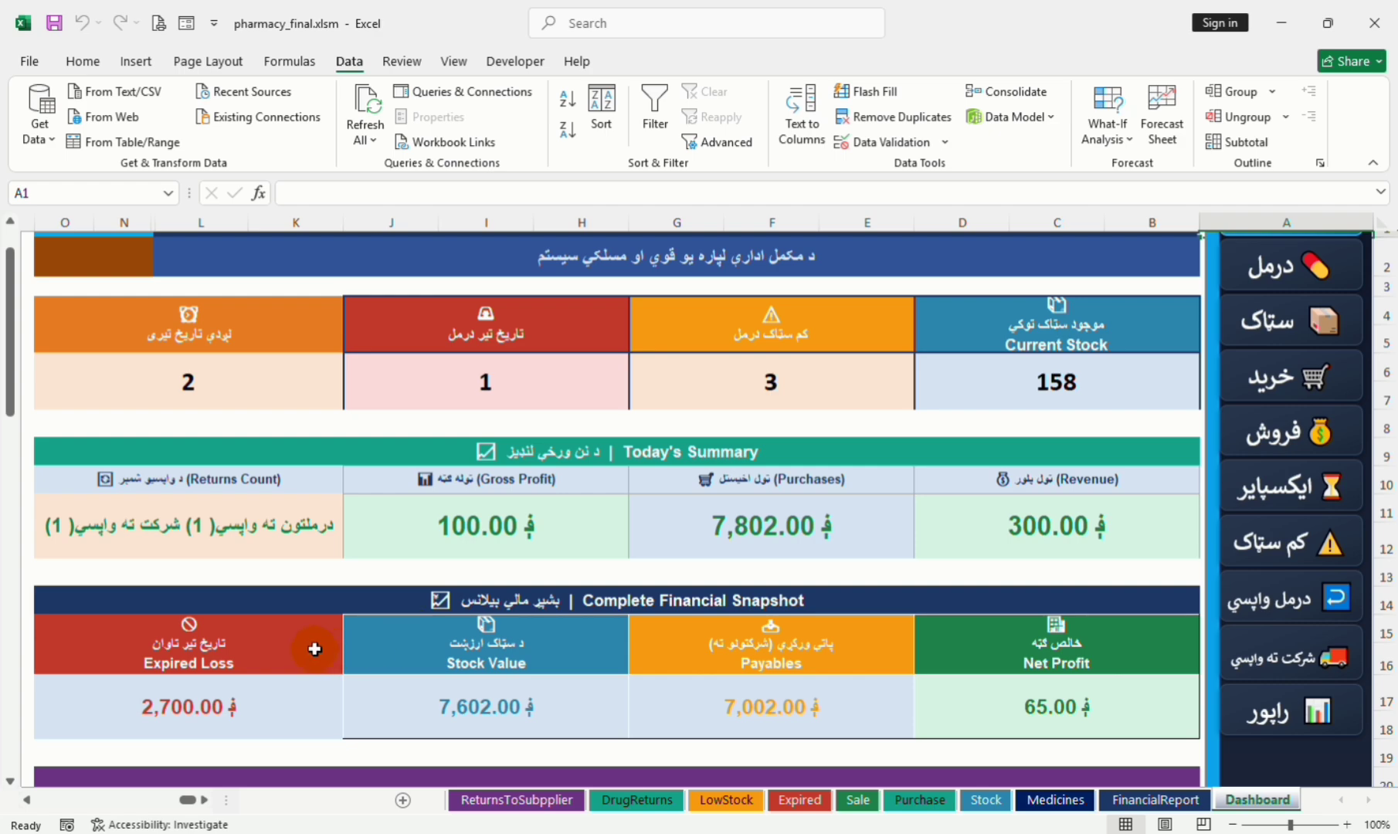
{"action": "scroll", "coordinate": [313, 650], "scroll_direction": "up", "scroll_amount": 1}
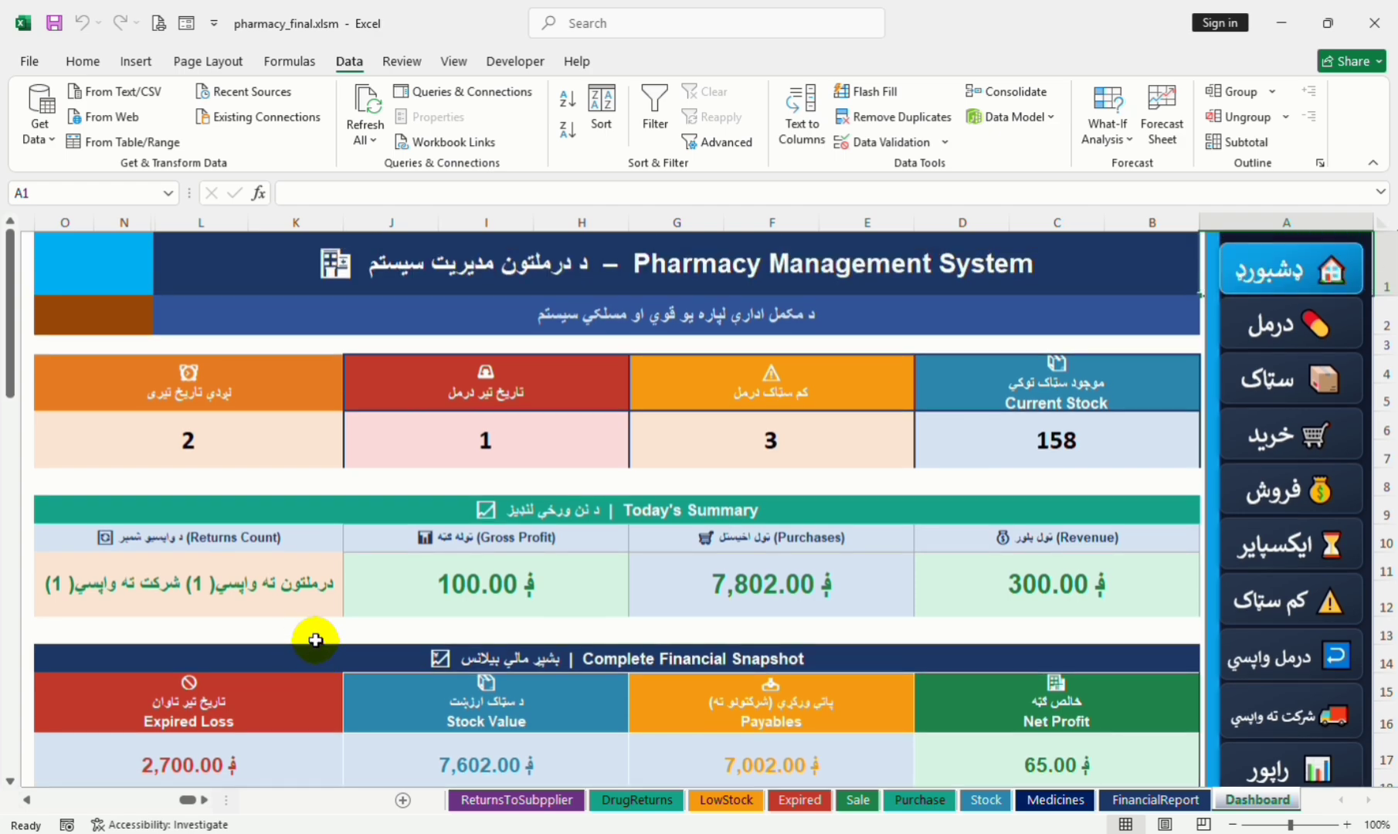
{"action": "left_click", "coordinate": [1280, 760]}
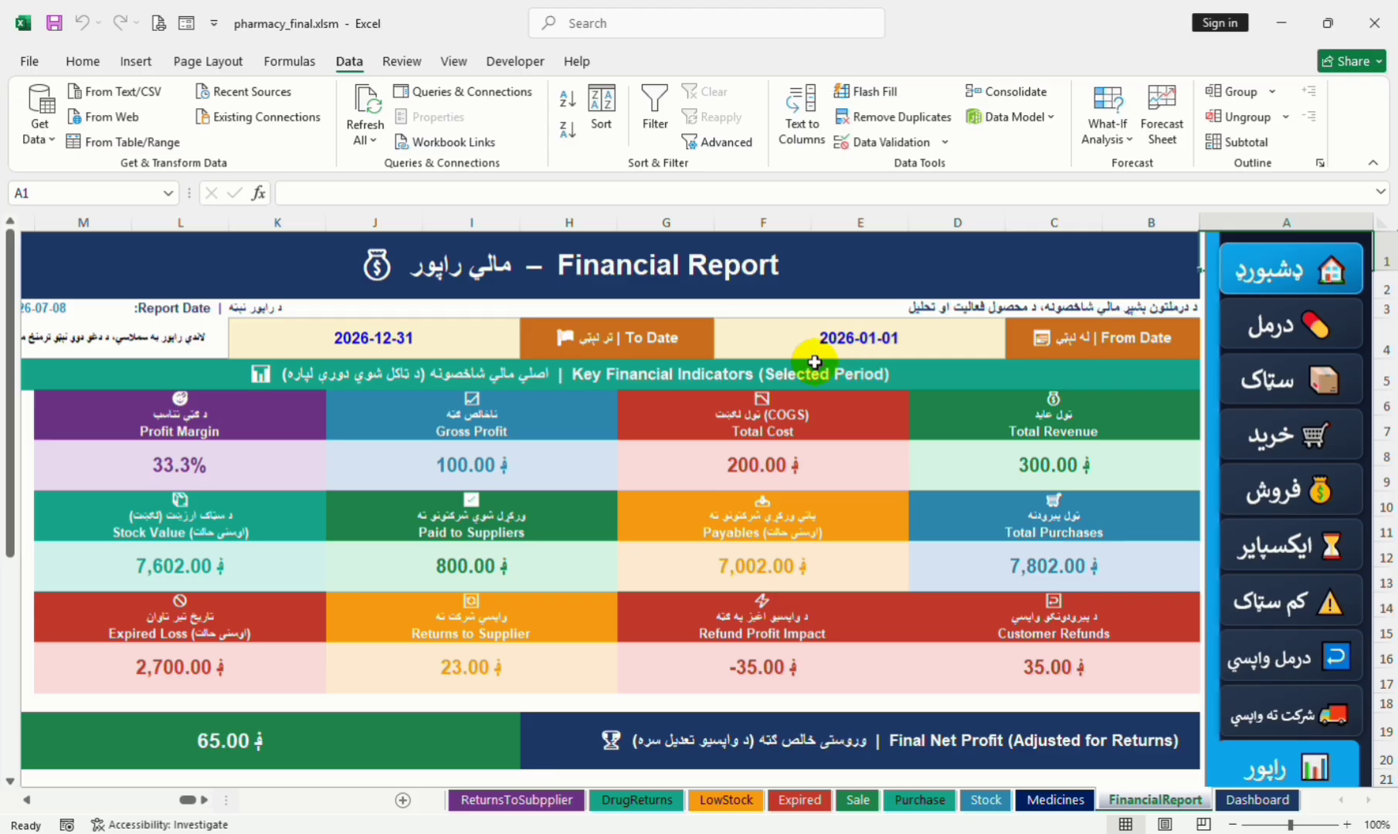
Step: Examine the From Date and To Date cells that define the Financial Report's reporting period
{"action": "left_click", "coordinate": [414, 335]}
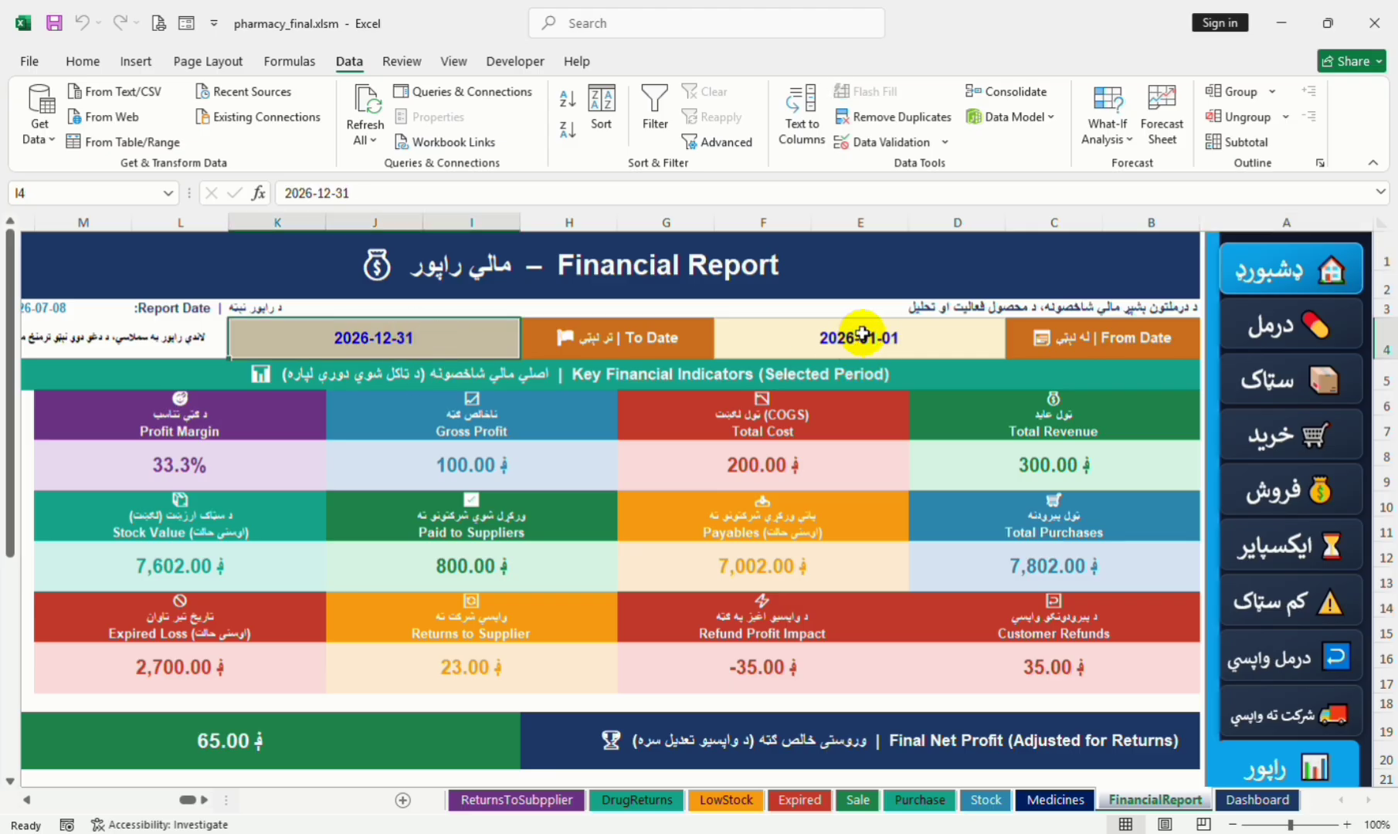
{"action": "left_click", "coordinate": [989, 347]}
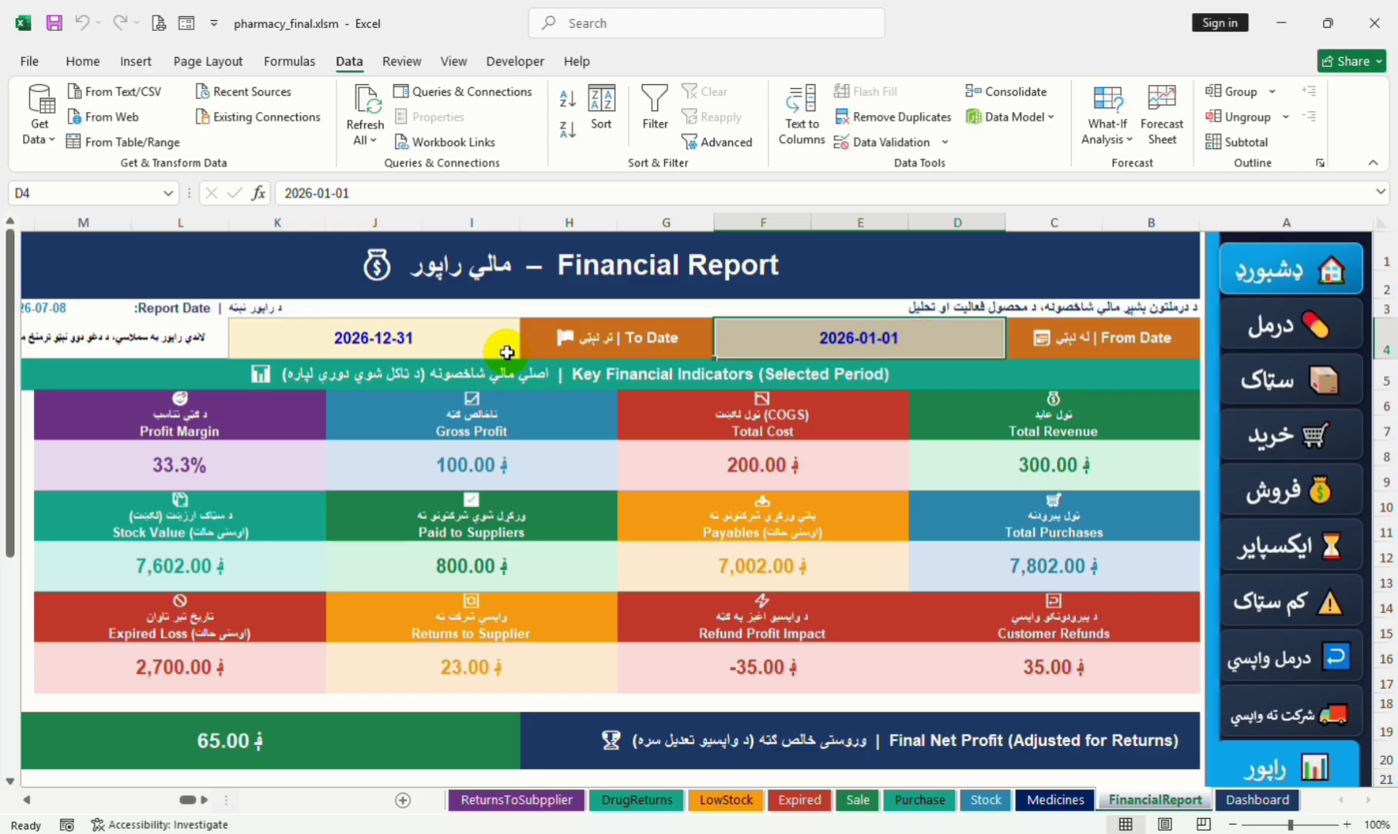
{"action": "left_click", "coordinate": [425, 347]}
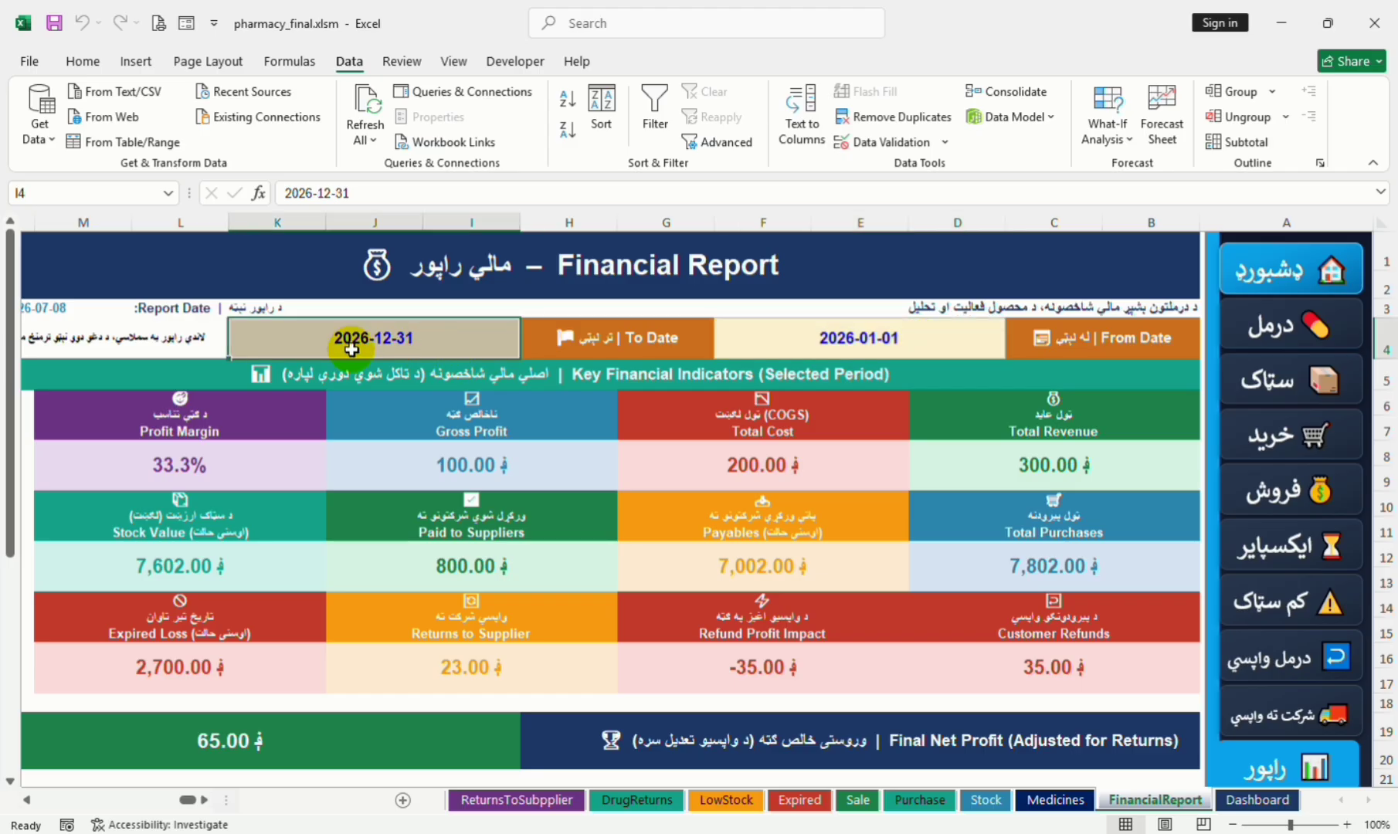
{"action": "double_click", "coordinate": [386, 340]}
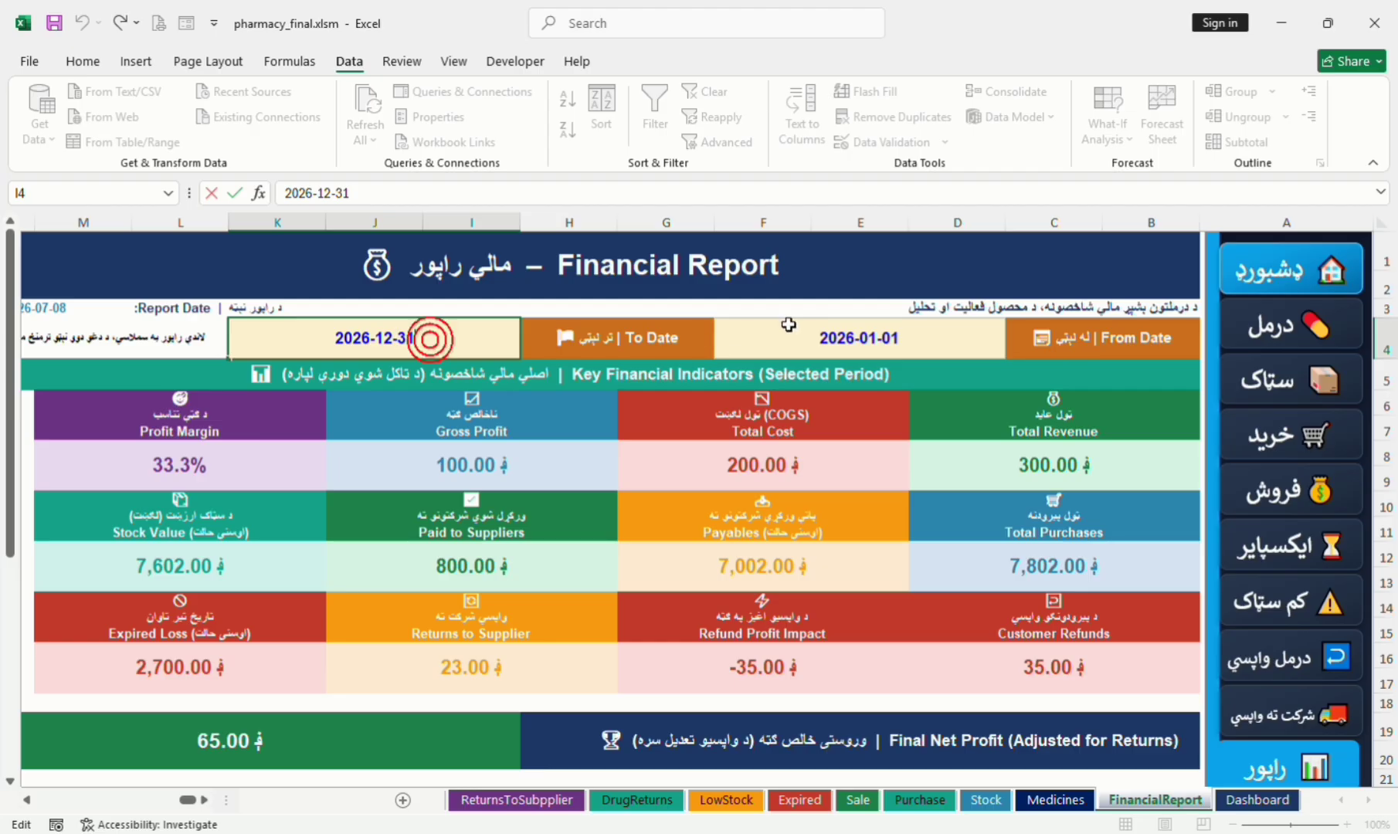
{"action": "left_click", "coordinate": [817, 336]}
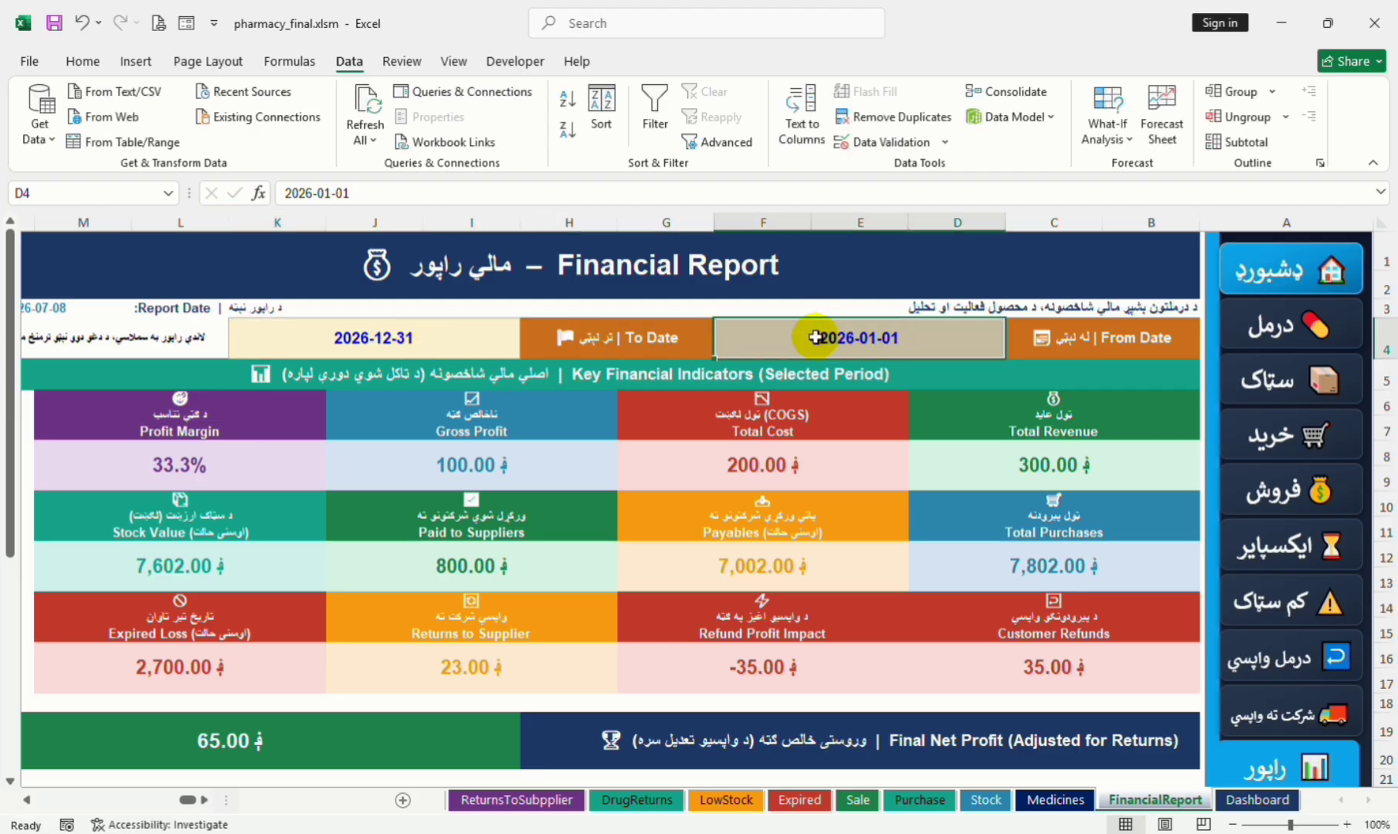
{"action": "left_click", "coordinate": [387, 337]}
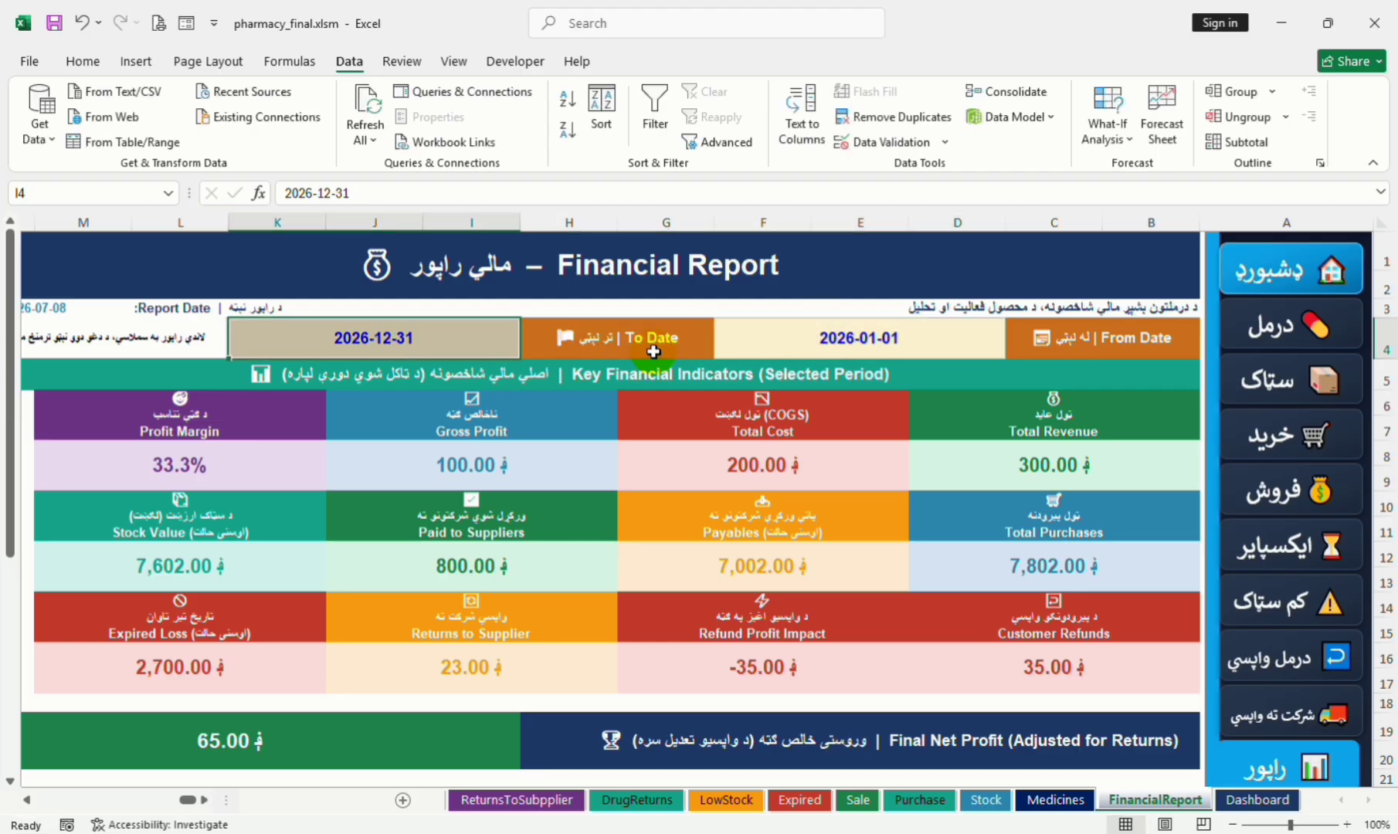
{"action": "left_click", "coordinate": [824, 344]}
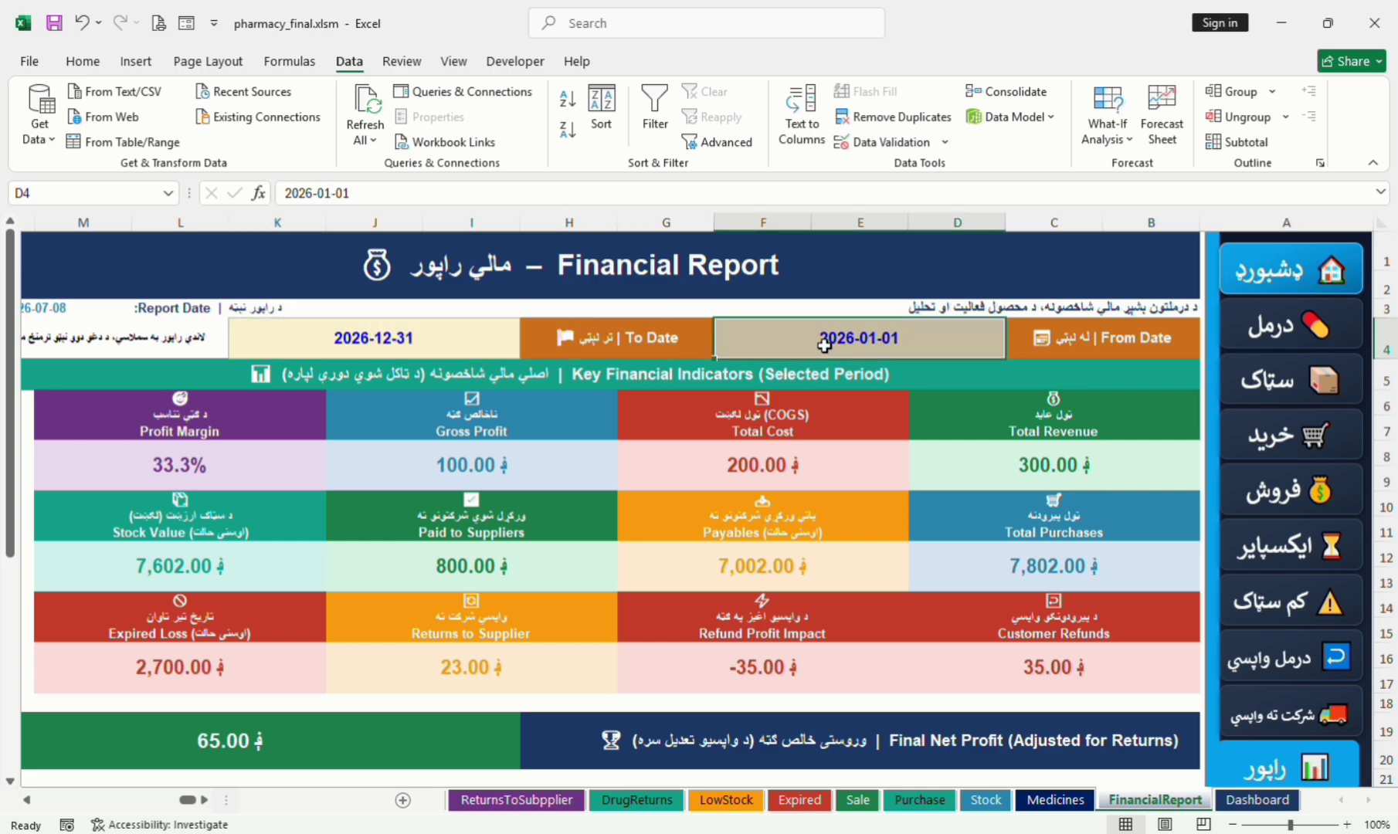
{"action": "left_click", "coordinate": [397, 341]}
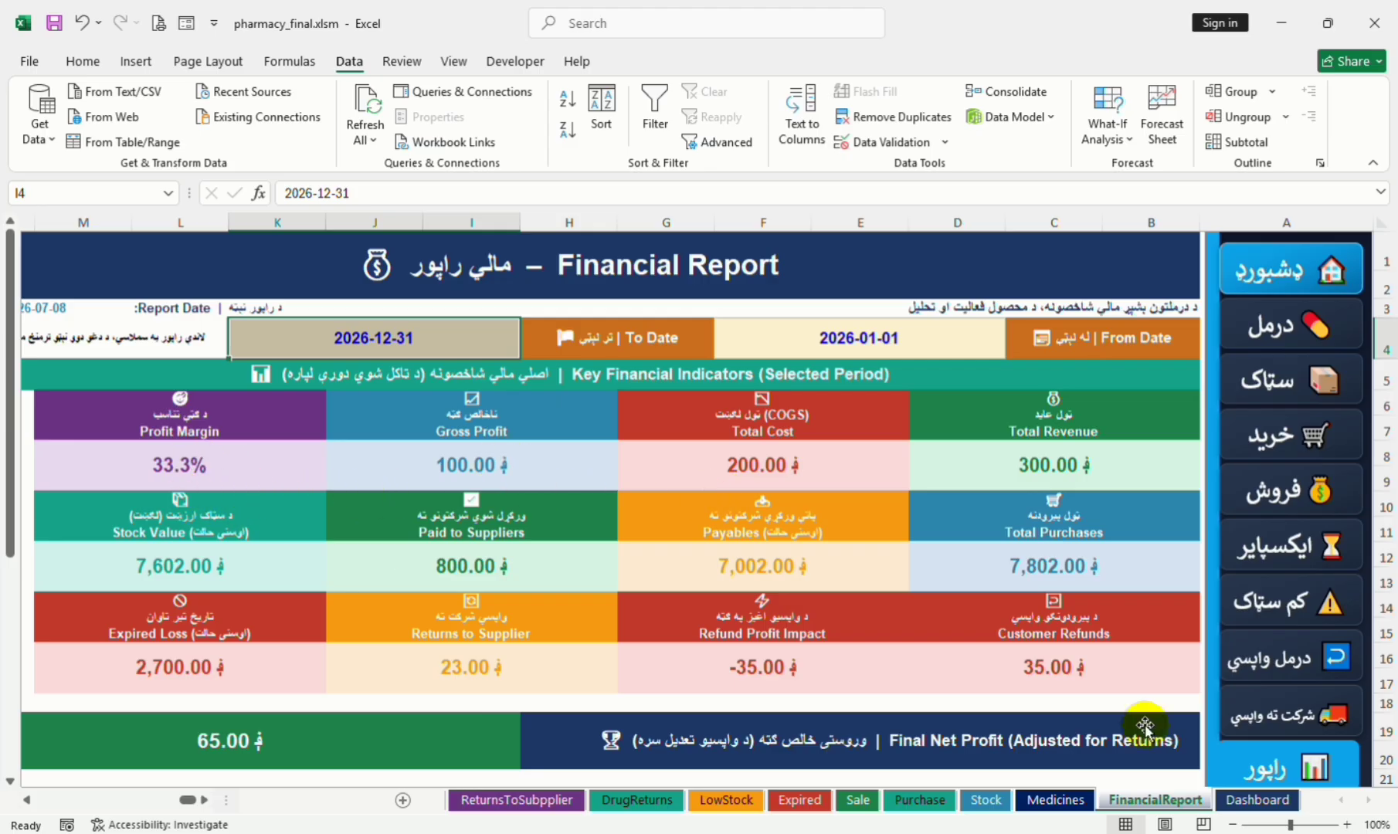
Step: Review the Financial Report's key indicators, including Refund Profit Impact, and the final net profit adjusted for returns
{"action": "scroll", "coordinate": [1114, 553], "scroll_direction": "down", "scroll_amount": 1}
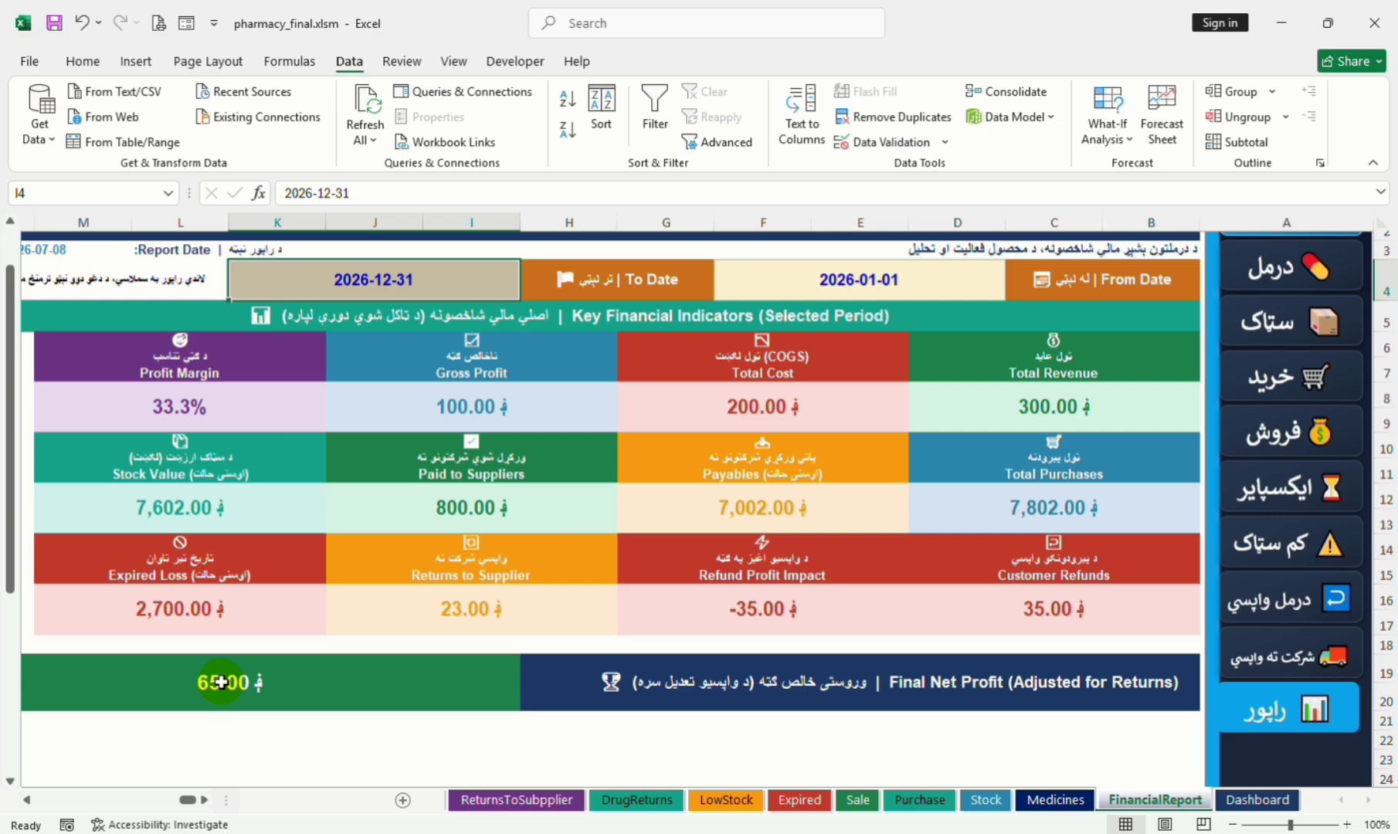
{"action": "scroll", "coordinate": [222, 682], "scroll_direction": "up", "scroll_amount": 1}
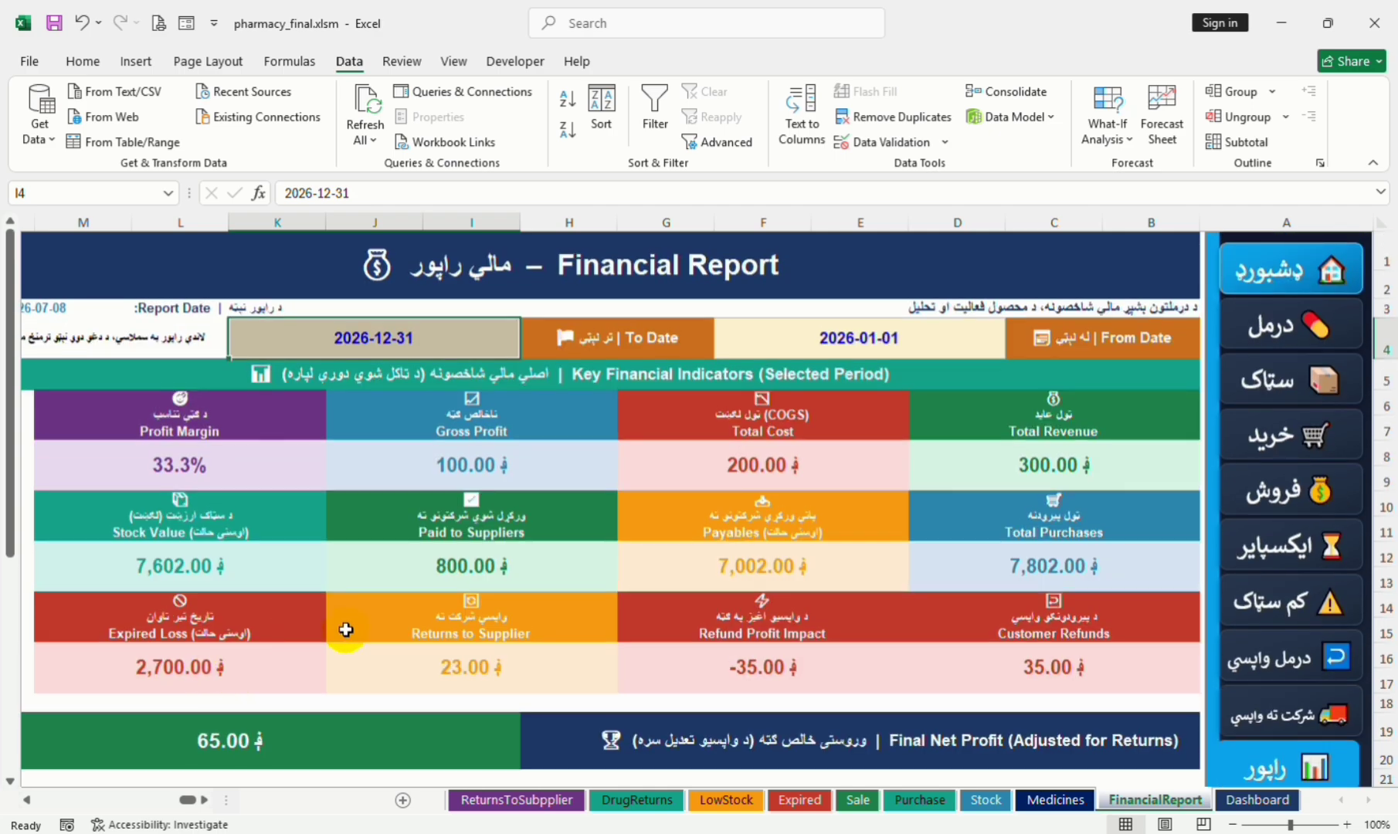
{"action": "left_click", "coordinate": [865, 599]}
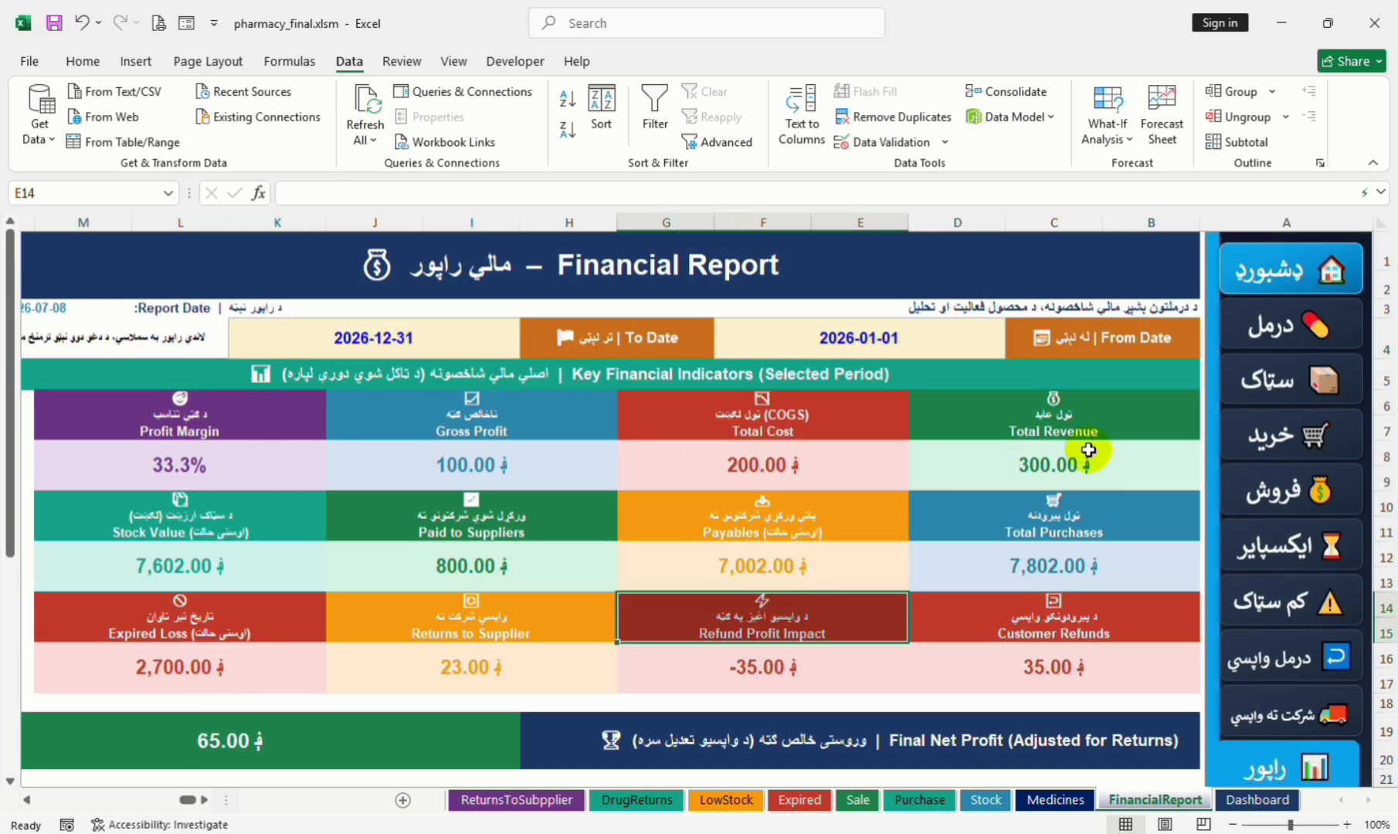